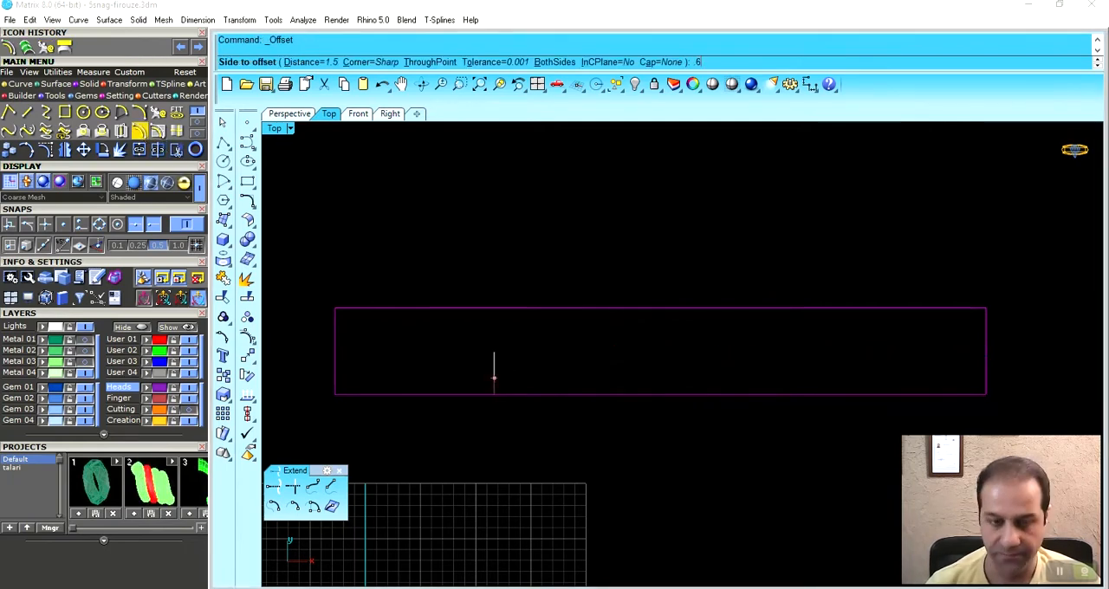
# - Offset the long rectangle inward by 0.6 and select the offset curve
pyautogui.press('Return')
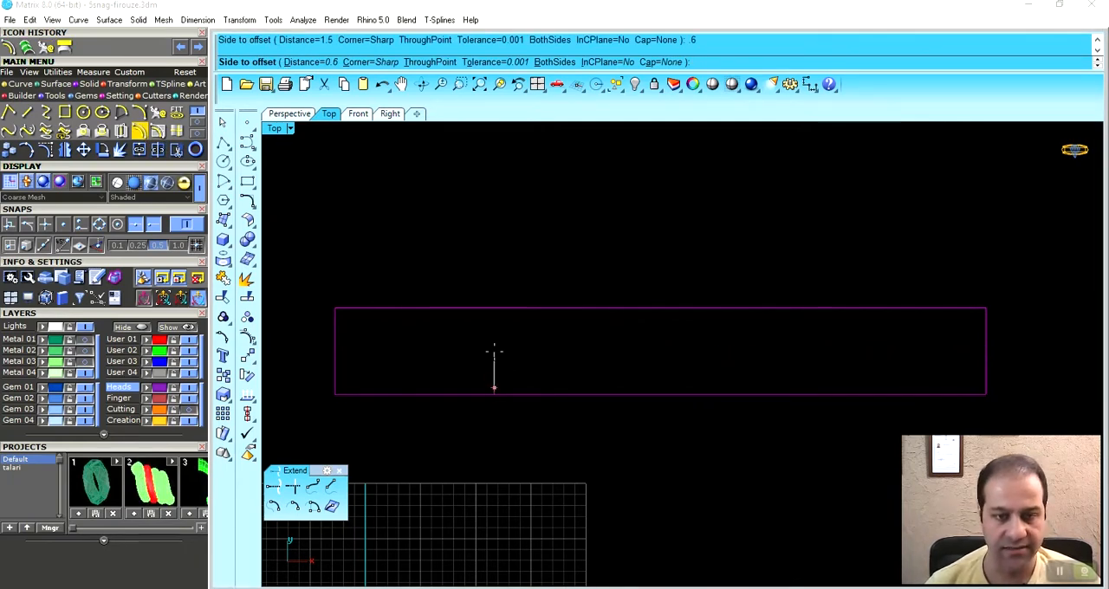
pyautogui.moveTo(496, 341); pyautogui.dragTo(496, 348, button='right')
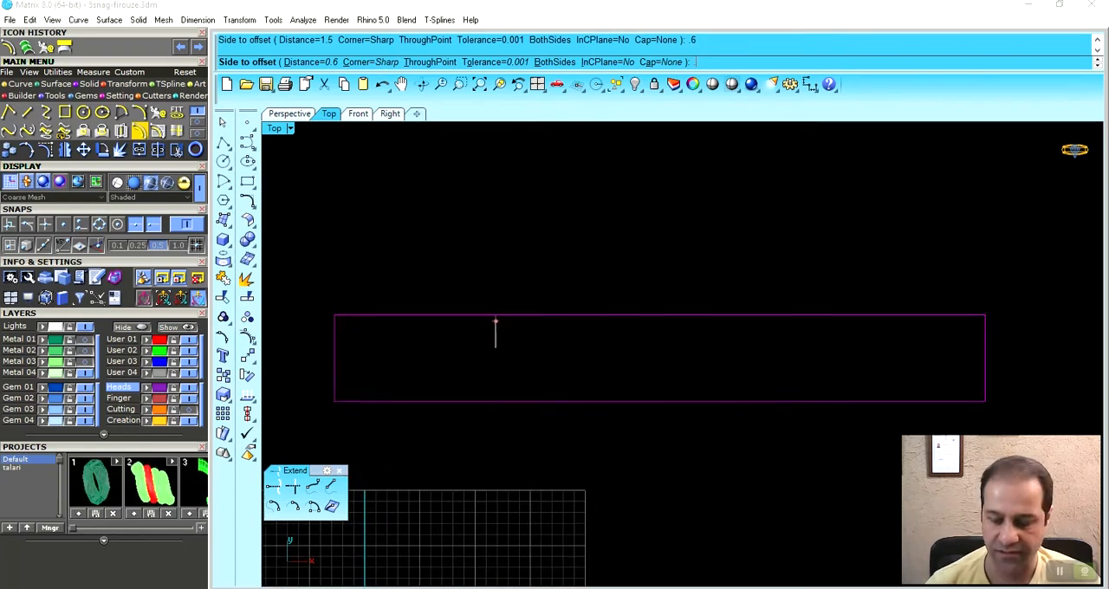
pyautogui.click(496, 353)
pyautogui.click(498, 323)
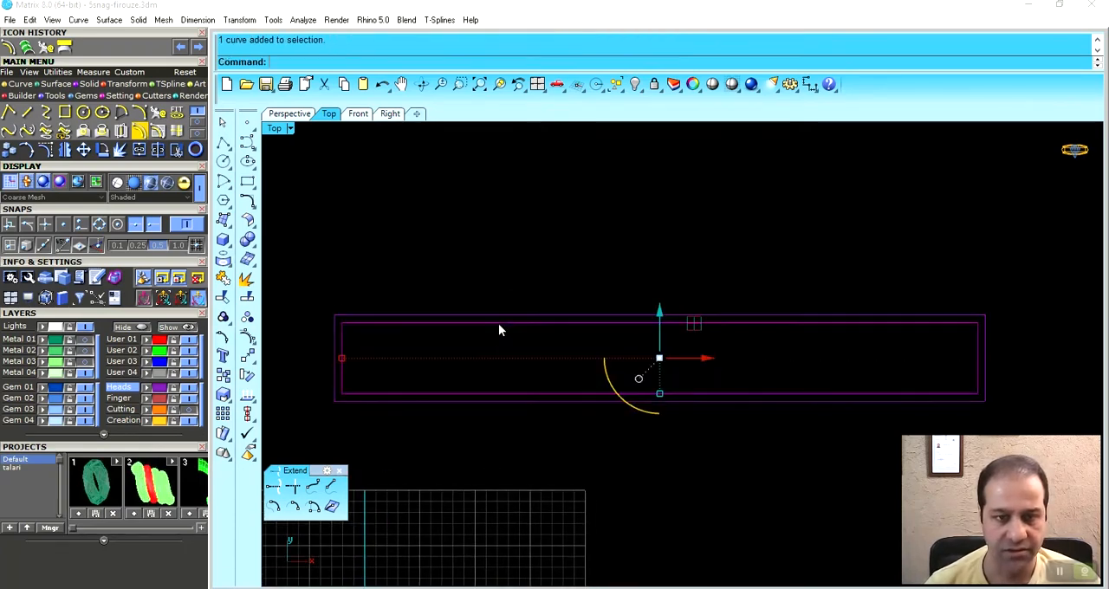
# - Move the inner offset rectangle to the User 02 layer
pyautogui.click(147, 350)
pyautogui.moveTo(393, 345); pyautogui.dragTo(411, 313, button='right')
pyautogui.click(397, 292)
pyautogui.moveTo(314, 336); pyautogui.dragTo(327, 347, button='right')
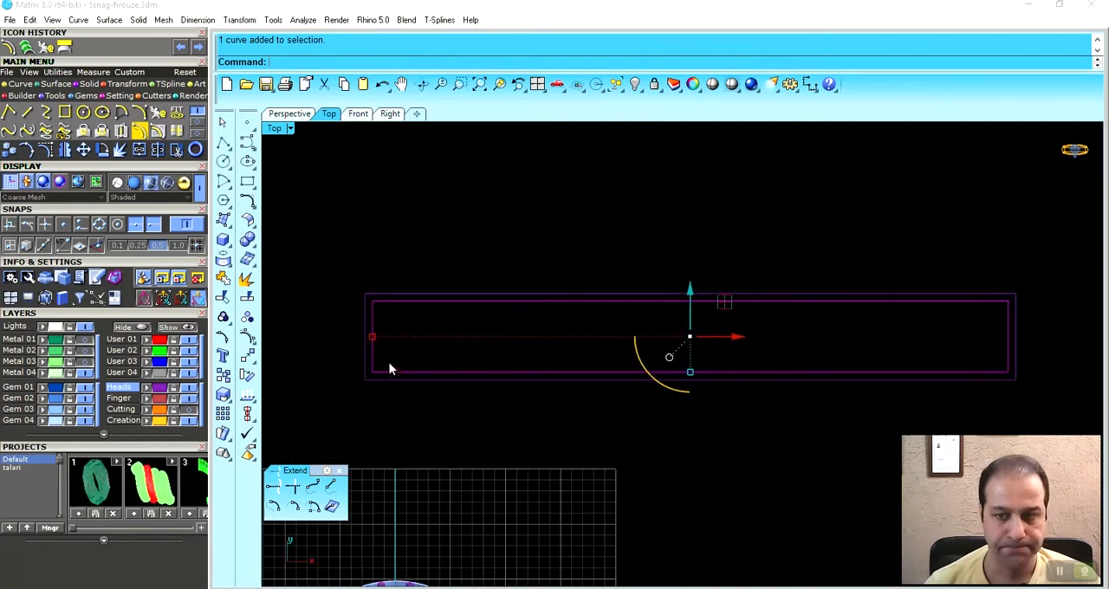
pyautogui.moveTo(385, 366); pyautogui.dragTo(377, 371, button='right')
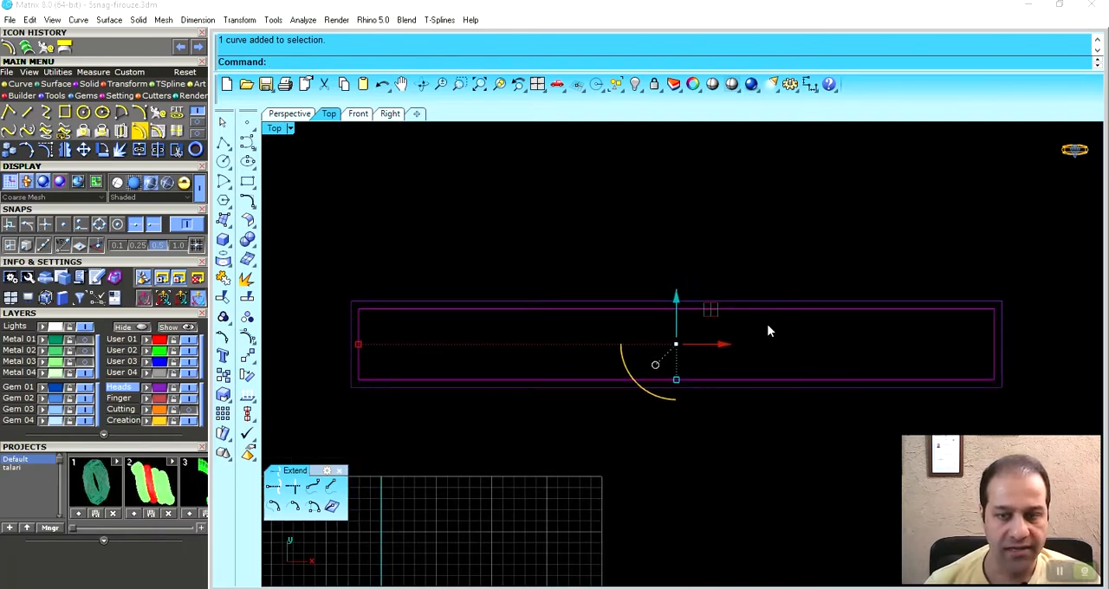
pyautogui.moveTo(521, 329); pyautogui.dragTo(516, 314, button='right')
# - Explode the inner green rectangle and delete its short end edges
pyautogui.click(247, 279)
pyautogui.click(354, 344)
pyautogui.press('Delete')
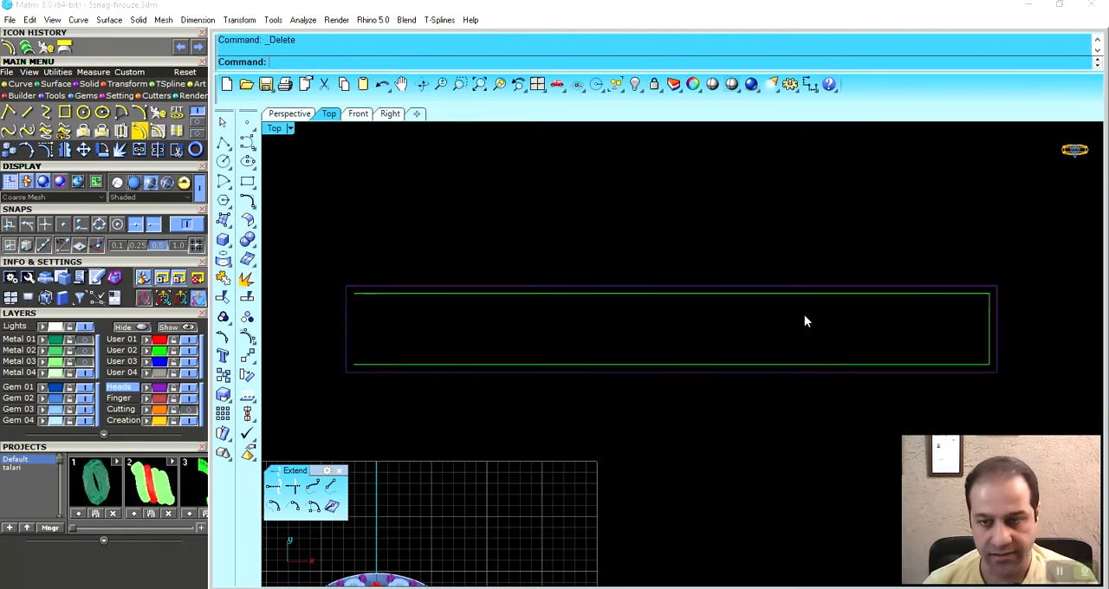
# - Stretch the two long green lines horizontally so they run past both ends of the outer rectangle
pyautogui.click(789, 365)
pyautogui.keyDown('shift'); pyautogui.click(759, 295); pyautogui.keyUp('shift')
pyautogui.moveTo(481, 336); pyautogui.dragTo(532, 336, button='right')
pyautogui.scroll(4, 397, 328)
pyautogui.moveTo(409, 332); pyautogui.dragTo(374, 331)
pyautogui.click(485, 240)
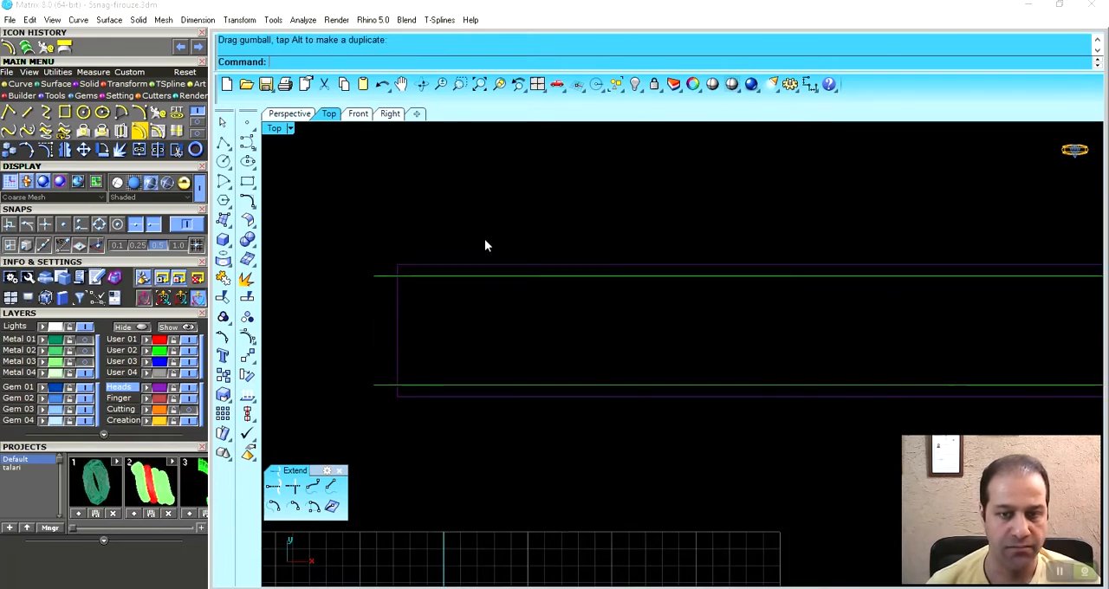
# - Draw a vertical line on the User 02 layer between the midpoints of the two long green lines
pyautogui.scroll(-2, 508, 306)
pyautogui.moveTo(512, 328); pyautogui.dragTo(526, 345, button='right')
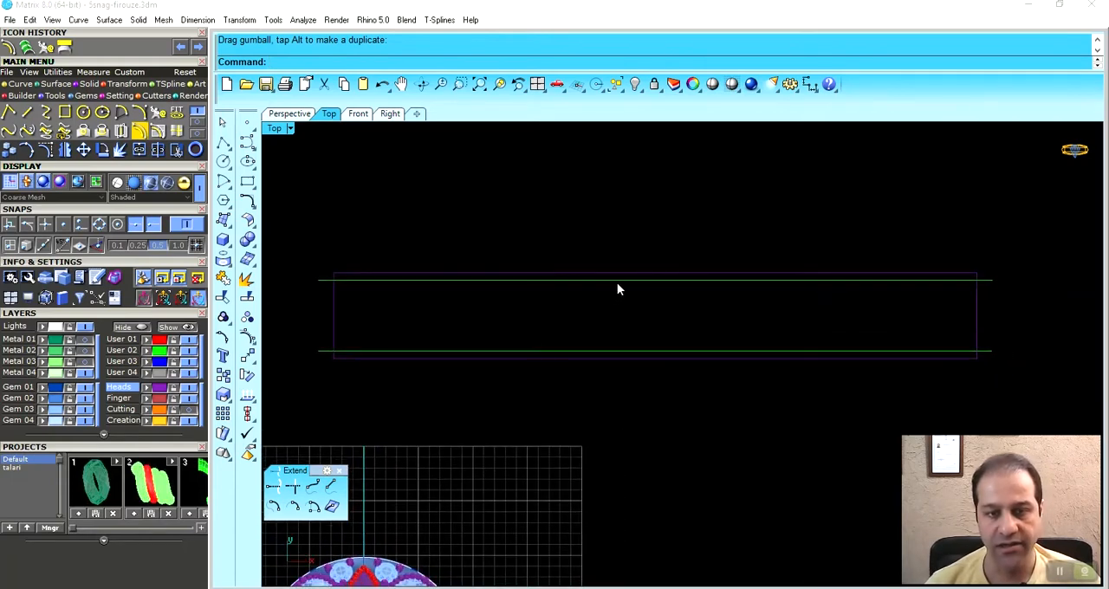
pyautogui.moveTo(604, 333); pyautogui.dragTo(614, 344, button='right')
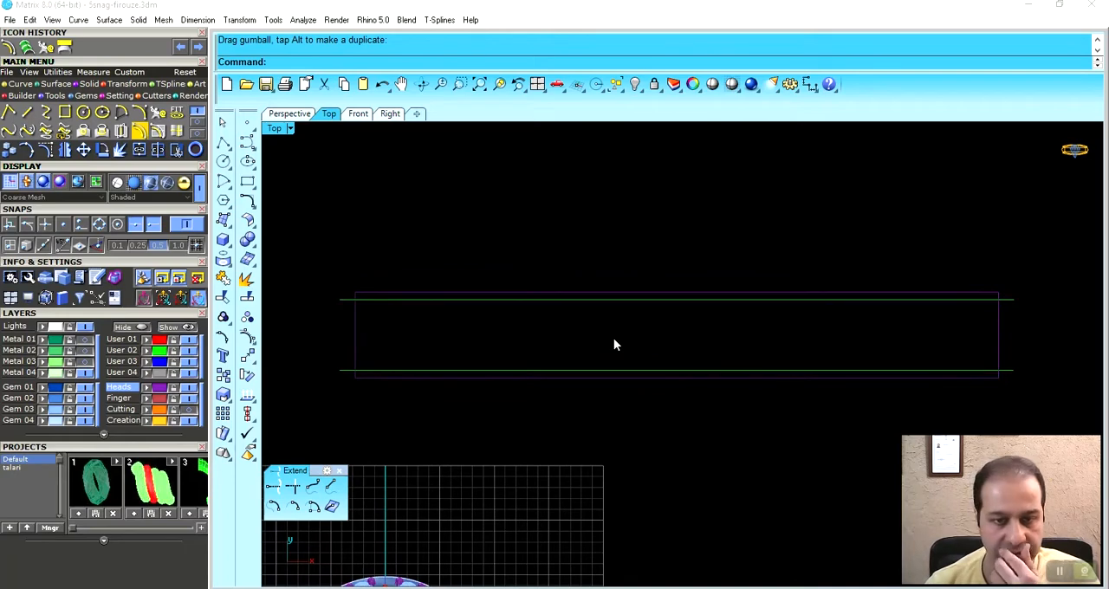
pyautogui.moveTo(583, 342)
pyautogui.mouseDown(button='right')
pyautogui.moveTo(579, 323)
pyautogui.moveTo(578, 338)
pyautogui.mouseUp(button='right')
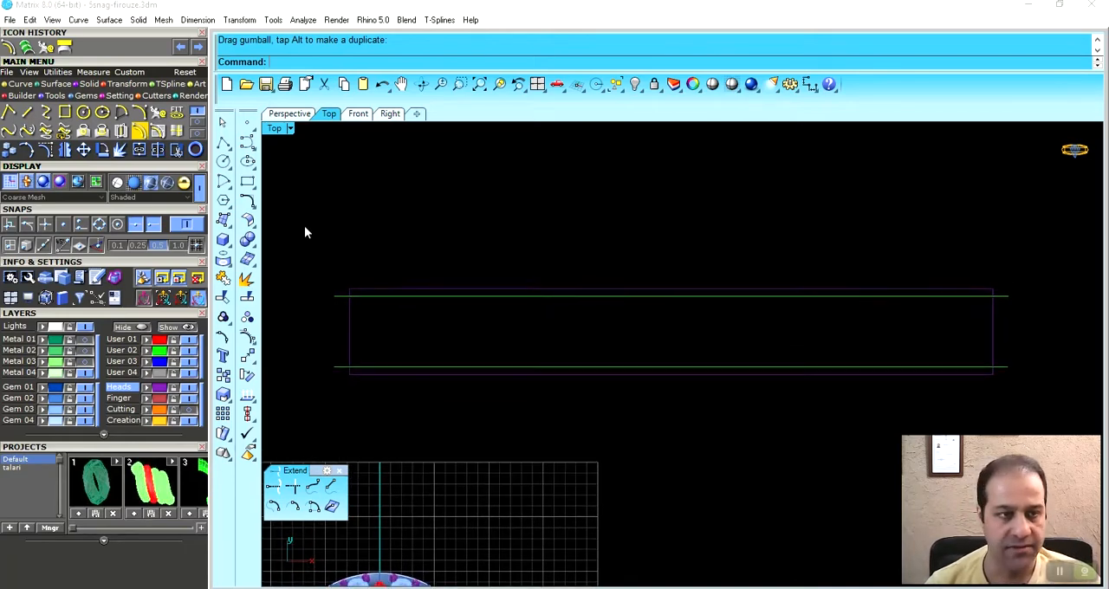
pyautogui.click(27, 112)
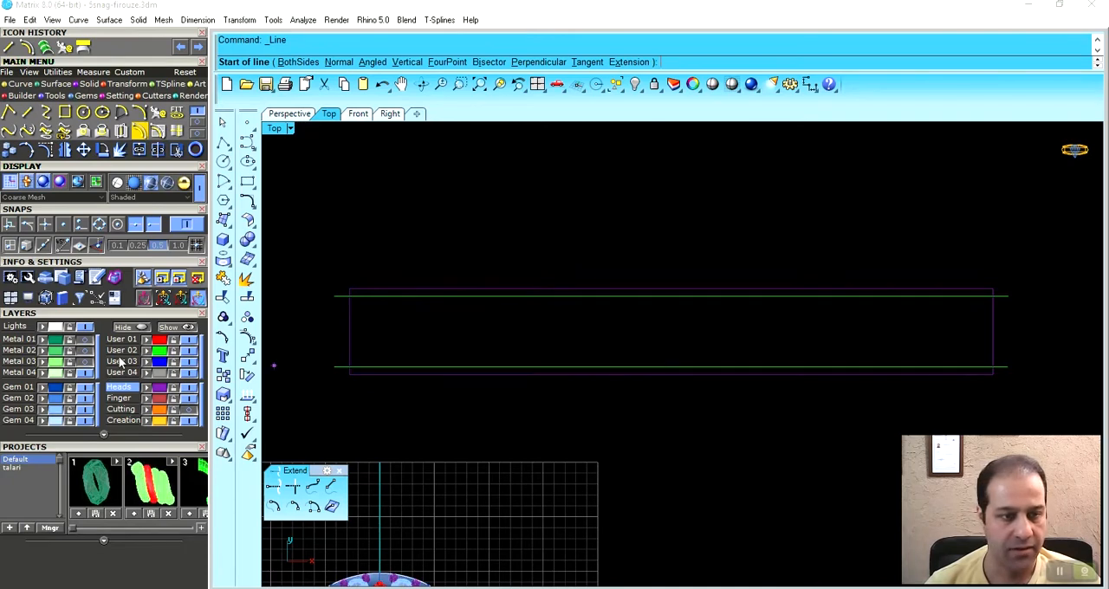
pyautogui.click(671, 368)
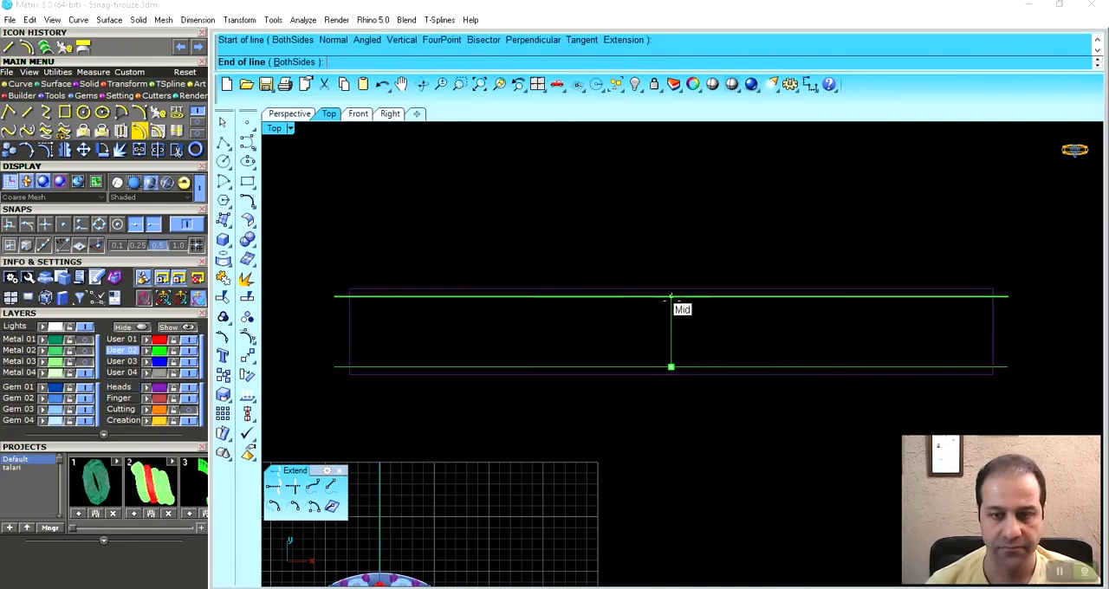
pyautogui.click(672, 296)
# - Draw a direction arc from the lower to the upper end of the vertical centre line, bulging to its right
pyautogui.scroll(2, 700, 299)
pyautogui.scroll(1, 690, 312)
pyautogui.click(141, 114)
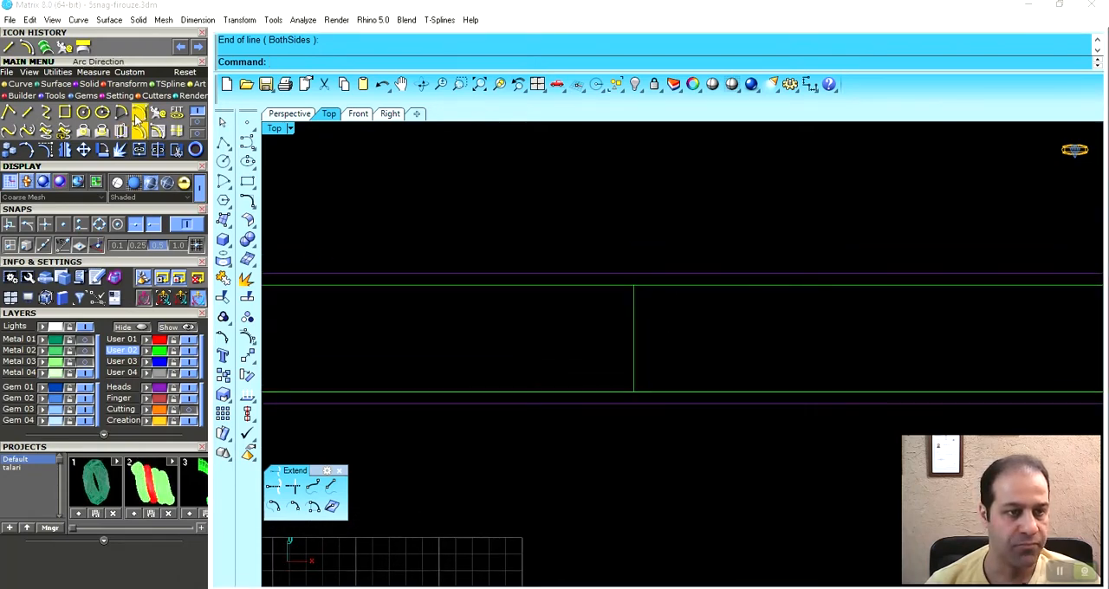
pyautogui.click(632, 391)
pyautogui.click(633, 285)
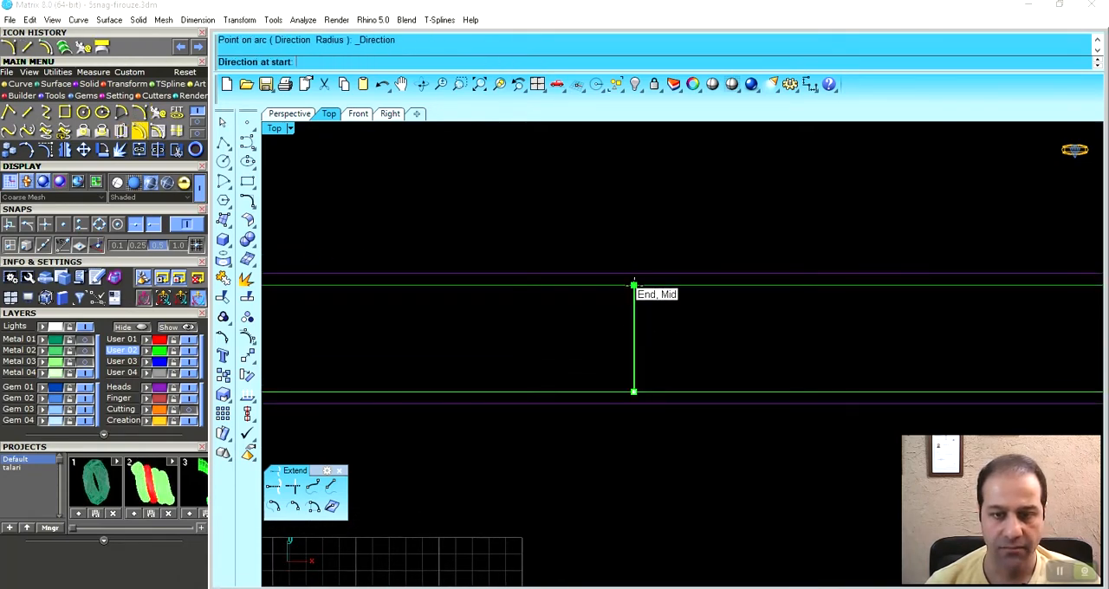
pyautogui.click(680, 338)
# - Mirror the arc across the vertical centre line to outline a pointed petal
pyautogui.click(643, 351)
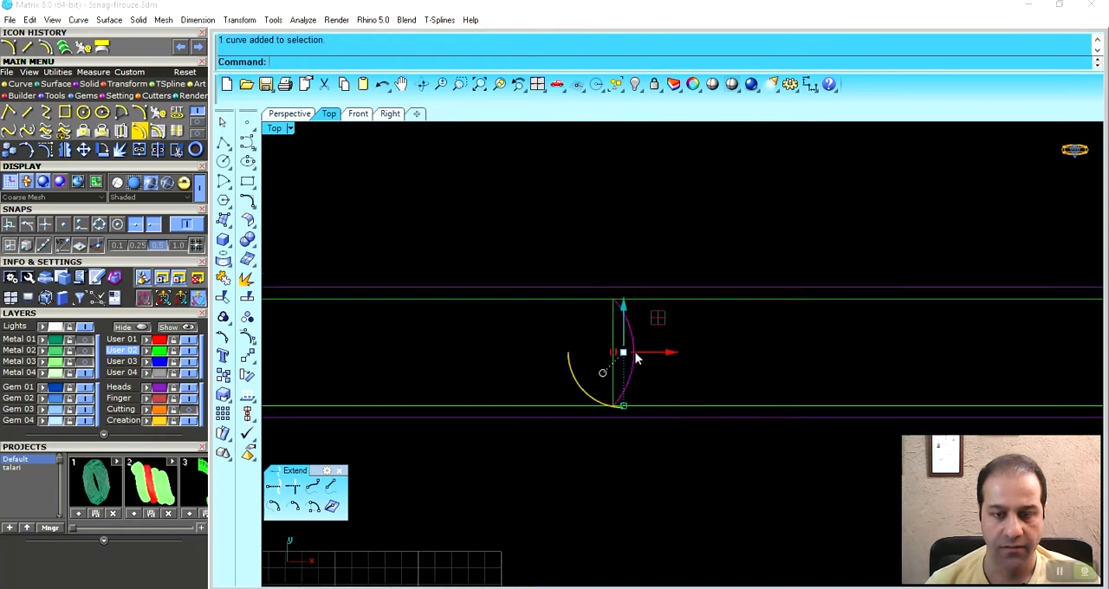
pyautogui.click(65, 149)
pyautogui.click(623, 305)
pyautogui.click(624, 251)
# - Join the two arcs into one petal and enlarge it until both tips pass the green guide lines
pyautogui.keyDown('shift'); pyautogui.click(585, 268); pyautogui.keyUp('shift')
pyautogui.hotkey('ctrl', 'j')
pyautogui.press('Escape')
pyautogui.click(632, 274)
pyautogui.scroll(4, 631, 276)
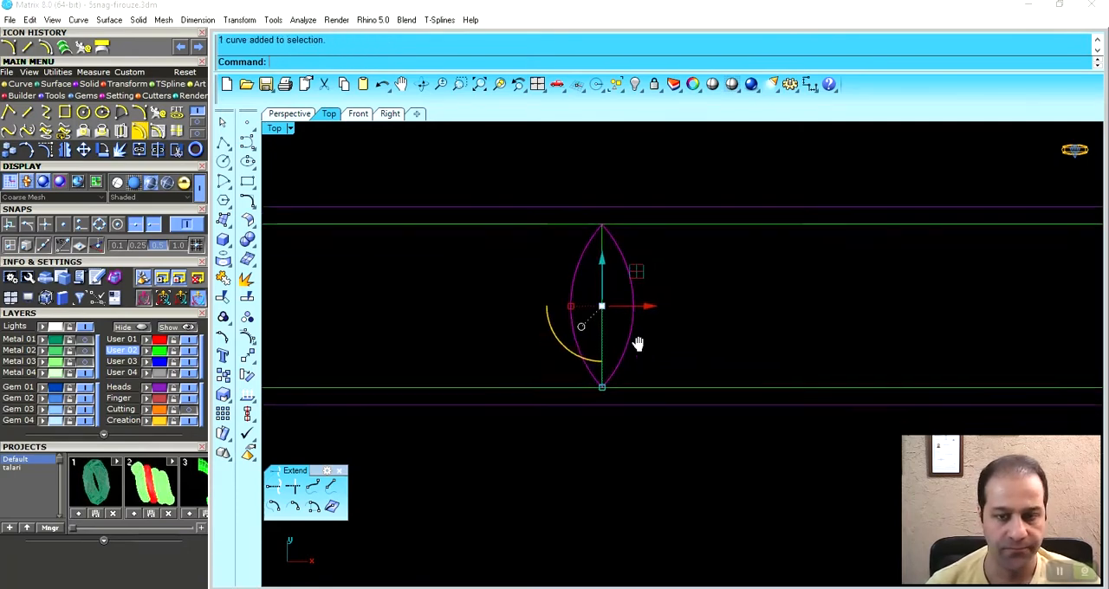
pyautogui.moveTo(604, 453); pyautogui.dragTo(606, 473)
pyautogui.scroll(-2, 595, 393)
# - Rotate a copy of the petal clockwise about its lower tip to make the right side petal
pyautogui.click(103, 150)
pyautogui.click(570, 444)
pyautogui.click(373, 62)
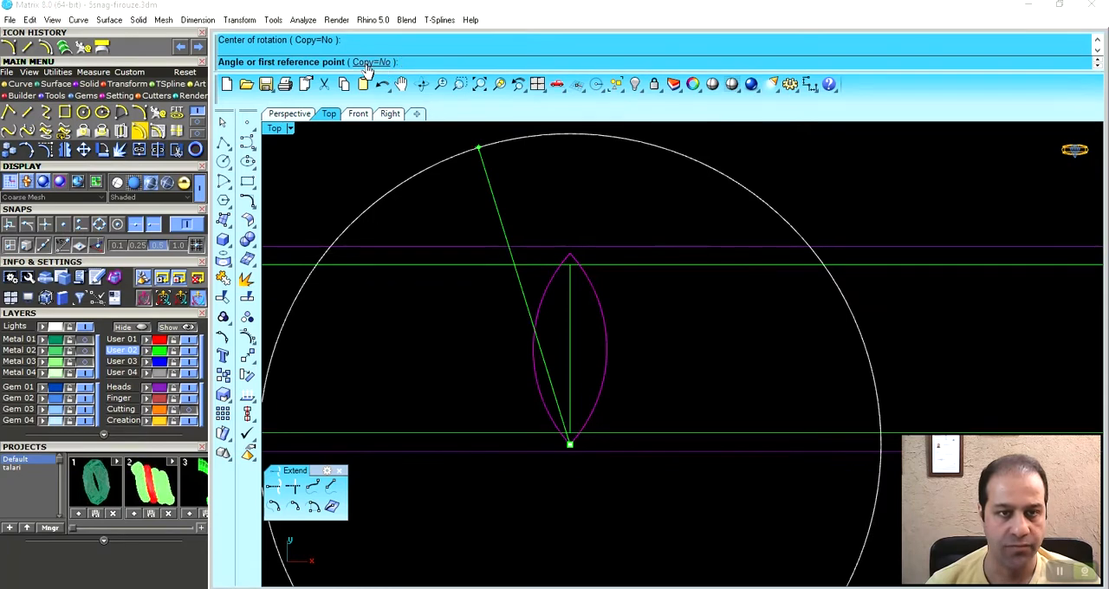
pyautogui.click(574, 191)
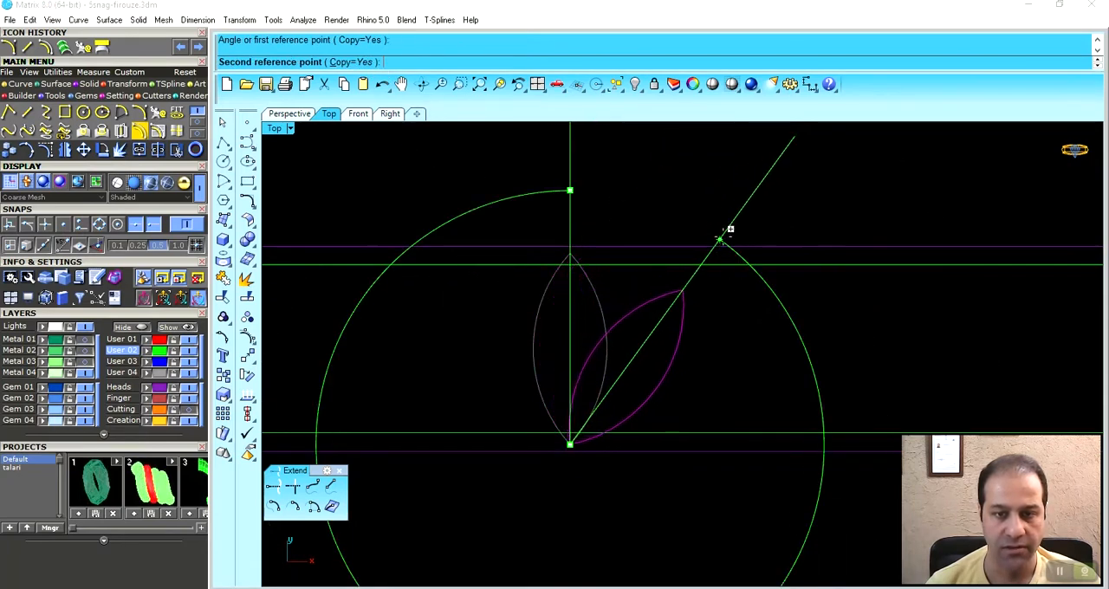
pyautogui.click(729, 238)
pyautogui.rightClick(719, 236)
# - Mirror the right side petal across the vertical centre axis of the upright petal
pyautogui.moveTo(721, 236); pyautogui.dragTo(786, 230, button='right')
pyautogui.click(749, 319)
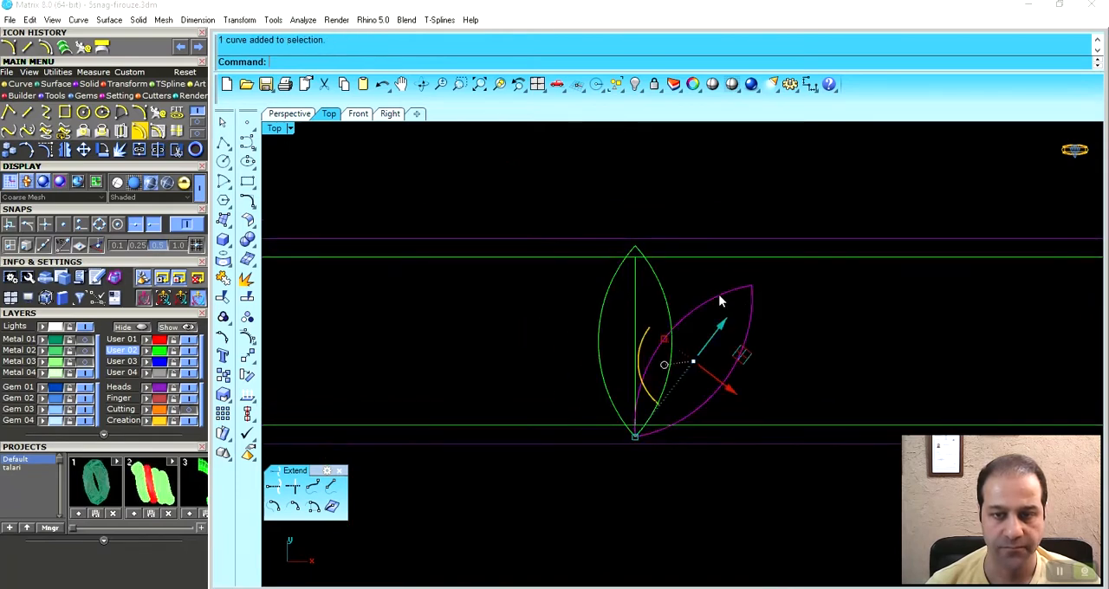
pyautogui.moveTo(749, 319); pyautogui.dragTo(688, 345, button='right')
pyautogui.click(65, 150)
pyautogui.click(574, 268)
pyautogui.click(579, 201)
pyautogui.moveTo(579, 201); pyautogui.dragTo(601, 161, button='right')
# - Delete the vertical centre line inside the middle petal
pyautogui.click(720, 345)
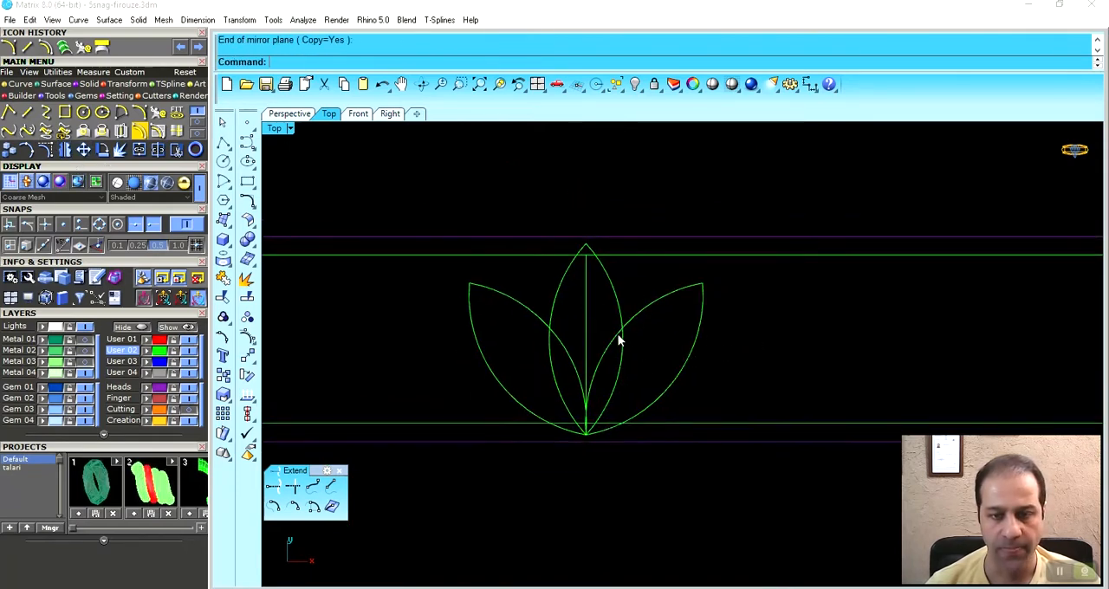
pyautogui.click(595, 296)
pyautogui.press('Delete')
# - Trim away the overlapping inner segments of the three petals, including the leftovers at the base, to leave a lotus outline
pyautogui.moveTo(675, 325); pyautogui.dragTo(686, 356, button='right')
pyautogui.scroll(4, 694, 337)
pyautogui.moveTo(694, 336); pyautogui.dragTo(500, 416)
pyautogui.moveTo(602, 403); pyautogui.dragTo(614, 393, button='right')
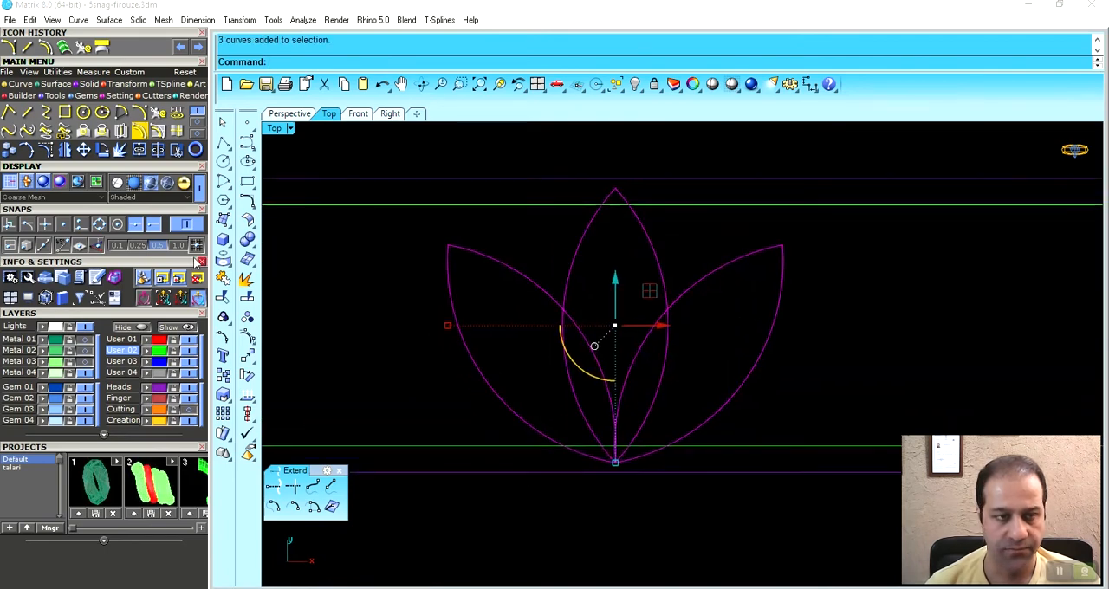
pyautogui.click(177, 151)
pyautogui.click(607, 397)
pyautogui.scroll(6, 622, 450)
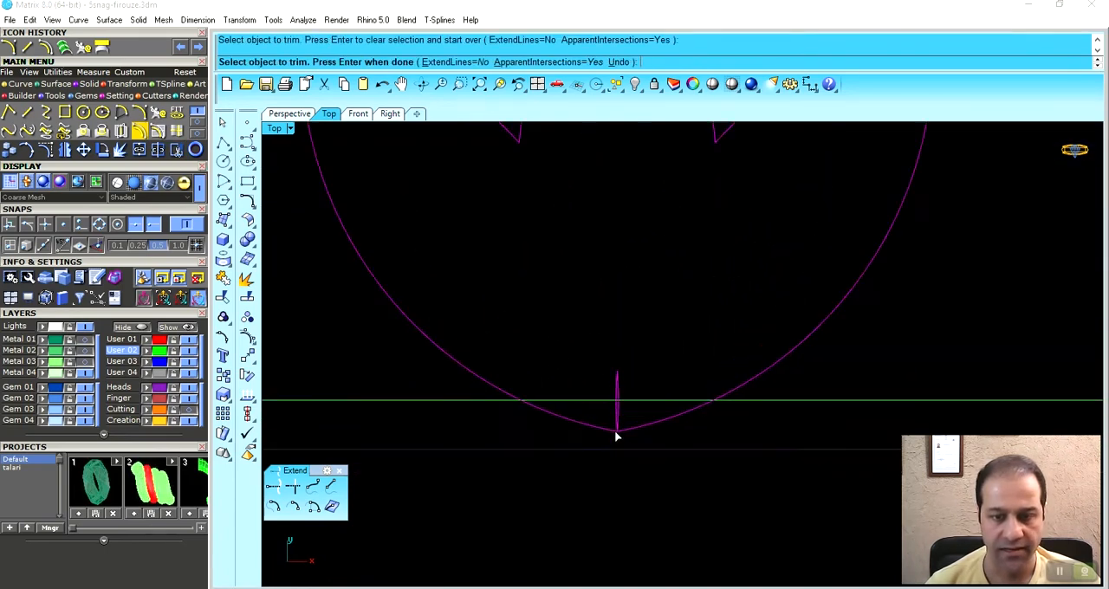
pyautogui.click(597, 414)
pyautogui.scroll(-8, 606, 416)
pyautogui.press('Return')
# - Join the trimmed petal curves into a single lotus outline
pyautogui.moveTo(800, 296); pyautogui.dragTo(435, 403)
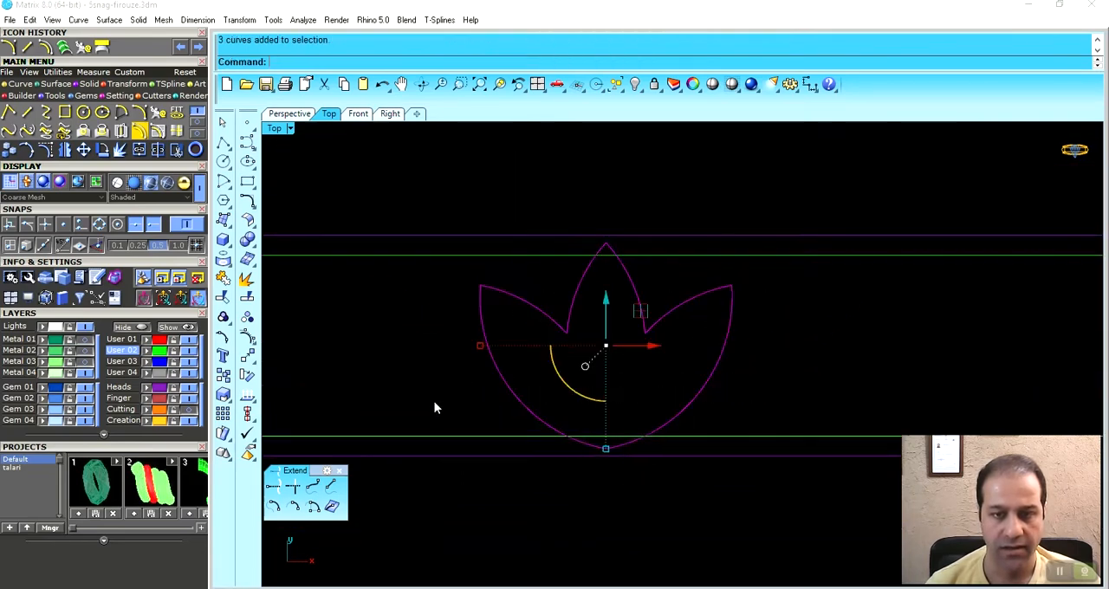
pyautogui.click(138, 150)
pyautogui.click(749, 323)
pyautogui.scroll(-5, 749, 323)
# - Duplicate the lotus outline horizontally to the right, leaving a small gap beside the original
pyautogui.moveTo(747, 353); pyautogui.dragTo(522, 419, button='right')
pyautogui.click(615, 367)
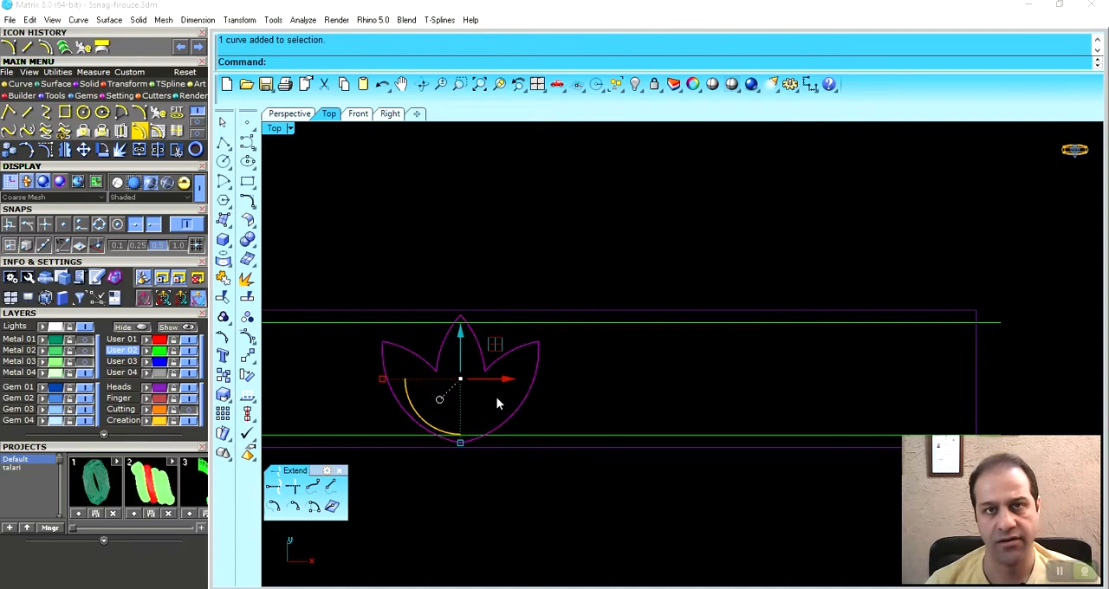
pyautogui.moveTo(497, 397); pyautogui.dragTo(437, 372, button='right')
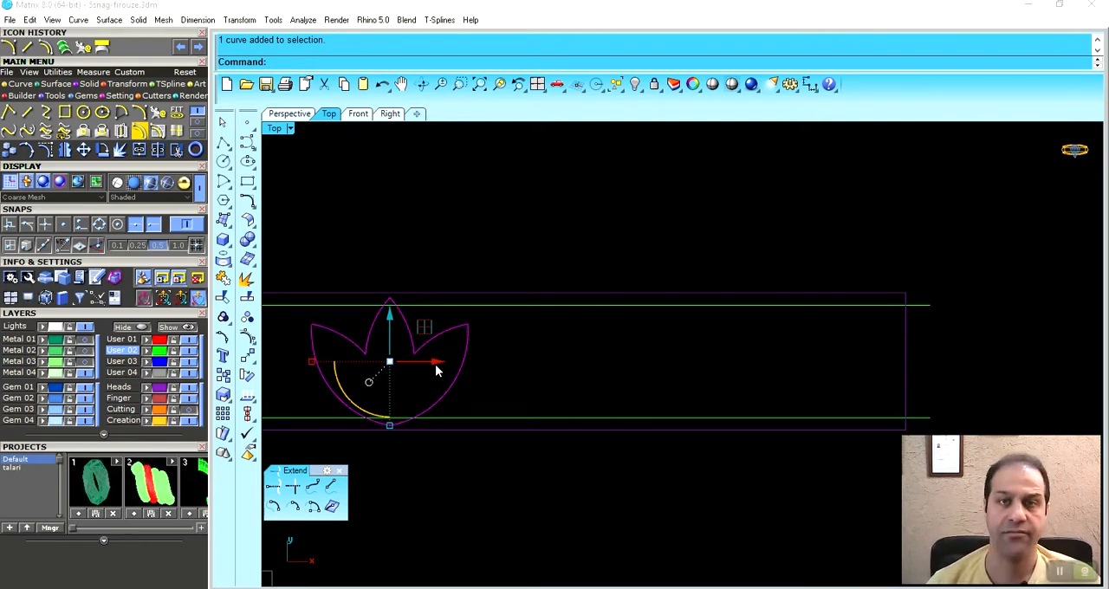
pyautogui.moveTo(436, 369); pyautogui.dragTo(604, 379)
pyautogui.press('alt')
# - Rotate the duplicated lotus by 180 degrees so it points downward
pyautogui.scroll(3, 532, 422)
pyautogui.click(532, 391)
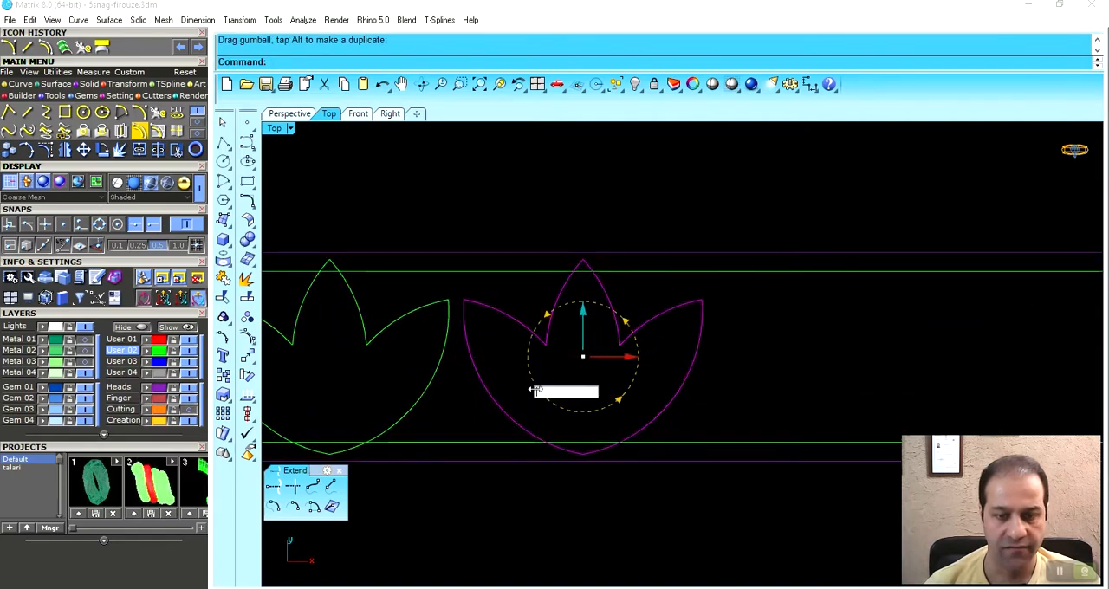
pyautogui.write('180')
pyautogui.press('Return')
pyautogui.scroll(-2, 638, 389)
pyautogui.scroll(2, 650, 422)
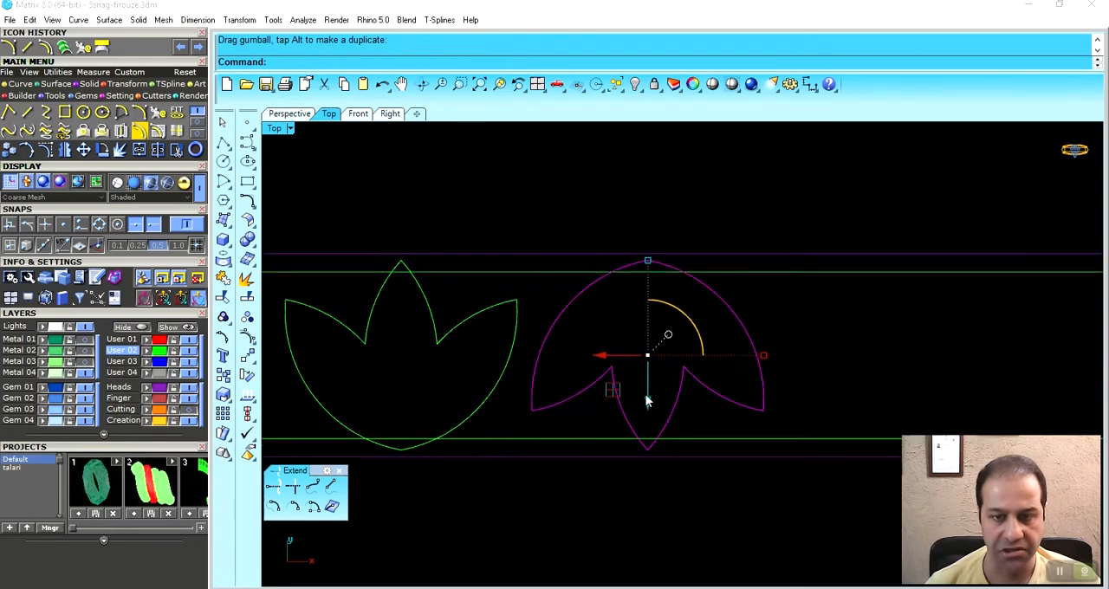
pyautogui.moveTo(626, 370); pyautogui.dragTo(625, 370)
pyautogui.click(706, 314)
# - Mirror the upright lotus across the vertical axis through the inverted lotus's tip
pyautogui.moveTo(609, 362); pyautogui.dragTo(656, 362, button='right')
pyautogui.scroll(2, 604, 362)
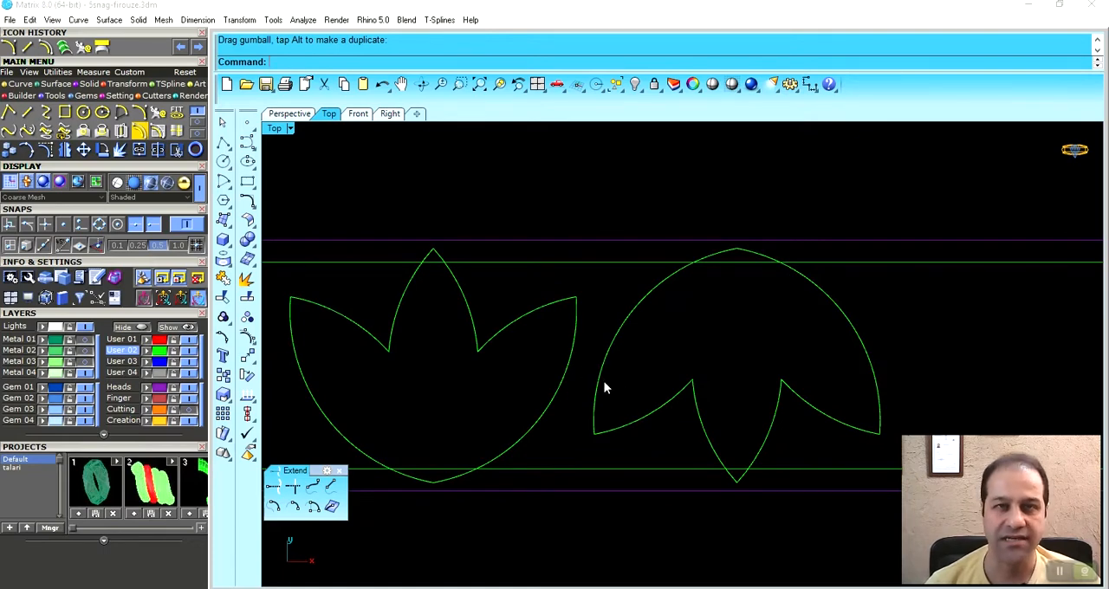
pyautogui.scroll(-5, 650, 392)
pyautogui.moveTo(606, 416); pyautogui.dragTo(585, 420, button='right')
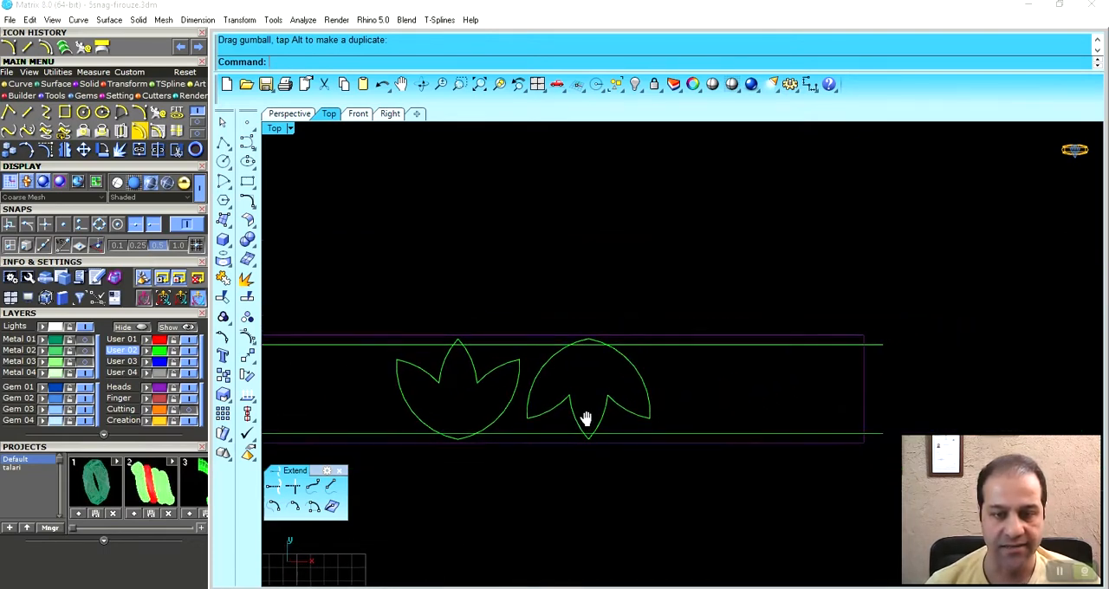
pyautogui.click(513, 399)
pyautogui.moveTo(548, 386); pyautogui.dragTo(516, 370, button='right')
pyautogui.scroll(2, 504, 401)
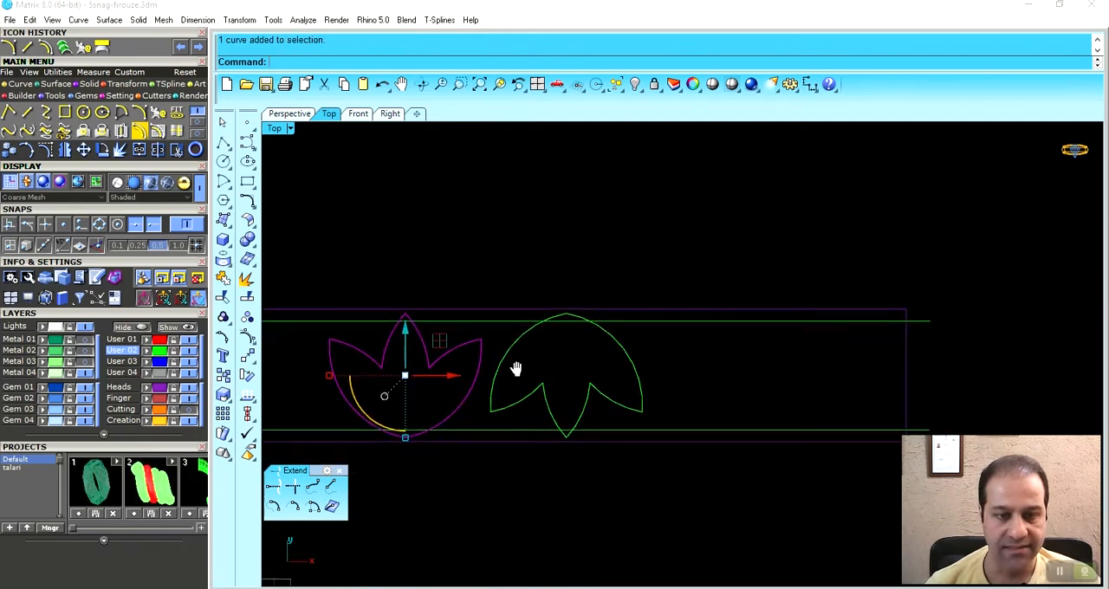
pyautogui.click(65, 149)
pyautogui.click(565, 438)
pyautogui.click(589, 512)
# - Mirror the inverted lotus across the vertical axis through the new upright lotus's tip
pyautogui.moveTo(673, 448); pyautogui.dragTo(591, 459, button='right')
pyautogui.click(525, 415)
pyautogui.rightClick(525, 415)
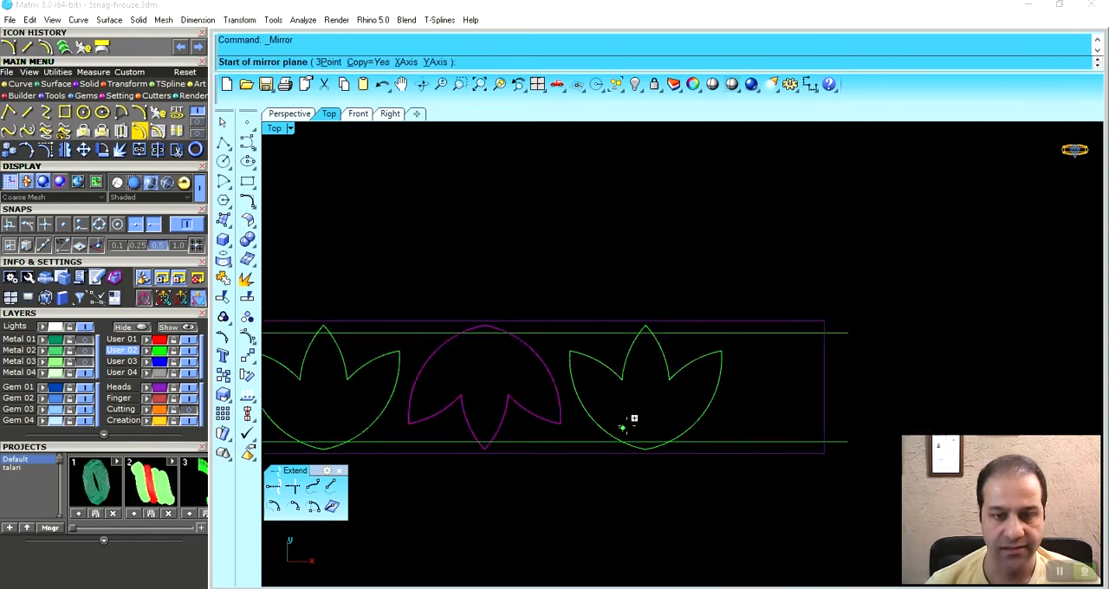
pyautogui.click(646, 322)
pyautogui.click(659, 233)
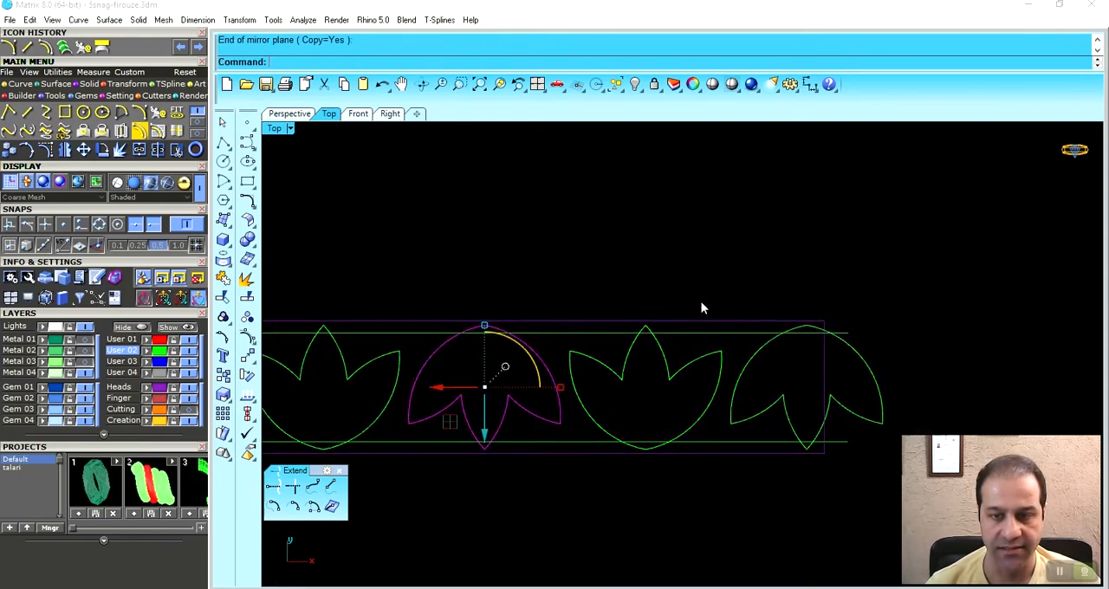
pyautogui.scroll(-5, 701, 302)
pyautogui.click(720, 220)
pyautogui.moveTo(648, 361); pyautogui.dragTo(691, 364, button='right')
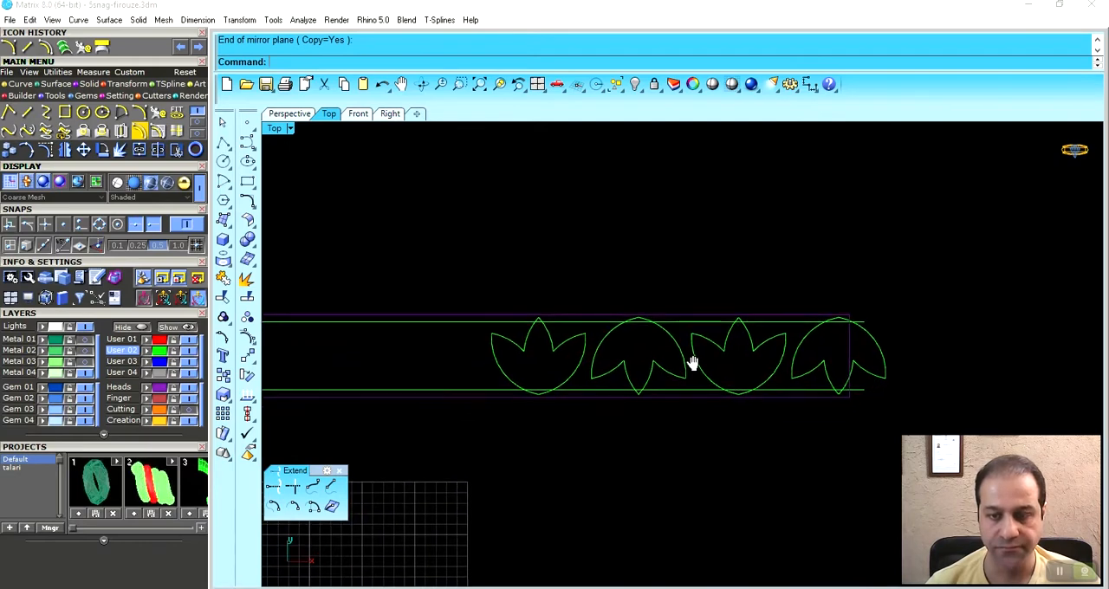
pyautogui.moveTo(812, 372); pyautogui.dragTo(704, 379, button='right')
pyautogui.scroll(6, 838, 356)
pyautogui.moveTo(842, 347); pyautogui.dragTo(764, 363, button='right')
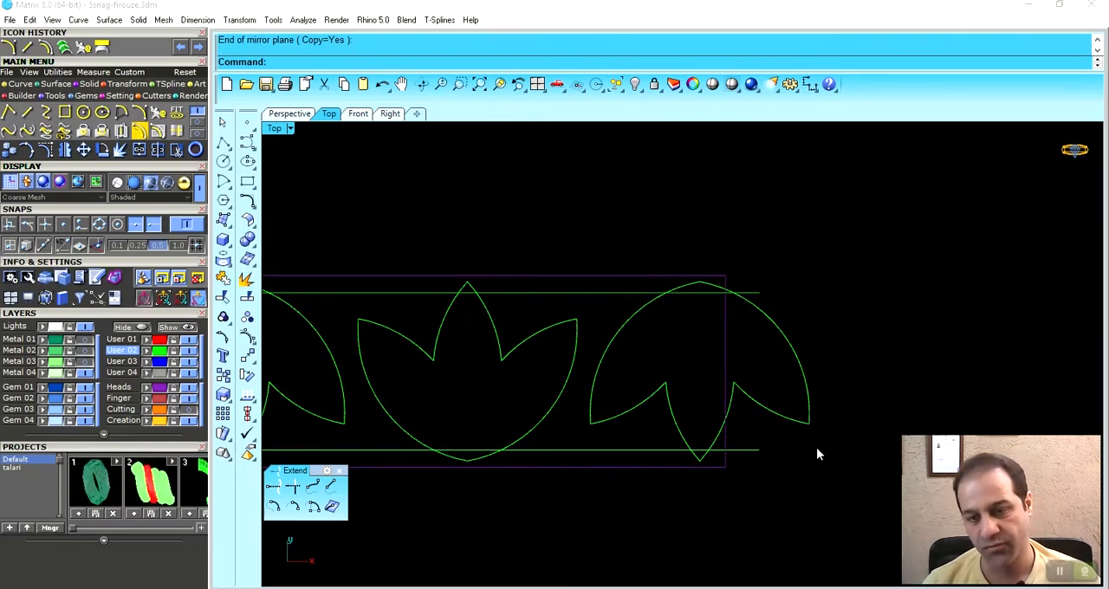
pyautogui.scroll(-2, 564, 335)
pyautogui.scroll(-4, 754, 335)
pyautogui.moveTo(800, 335); pyautogui.dragTo(706, 366, button='right')
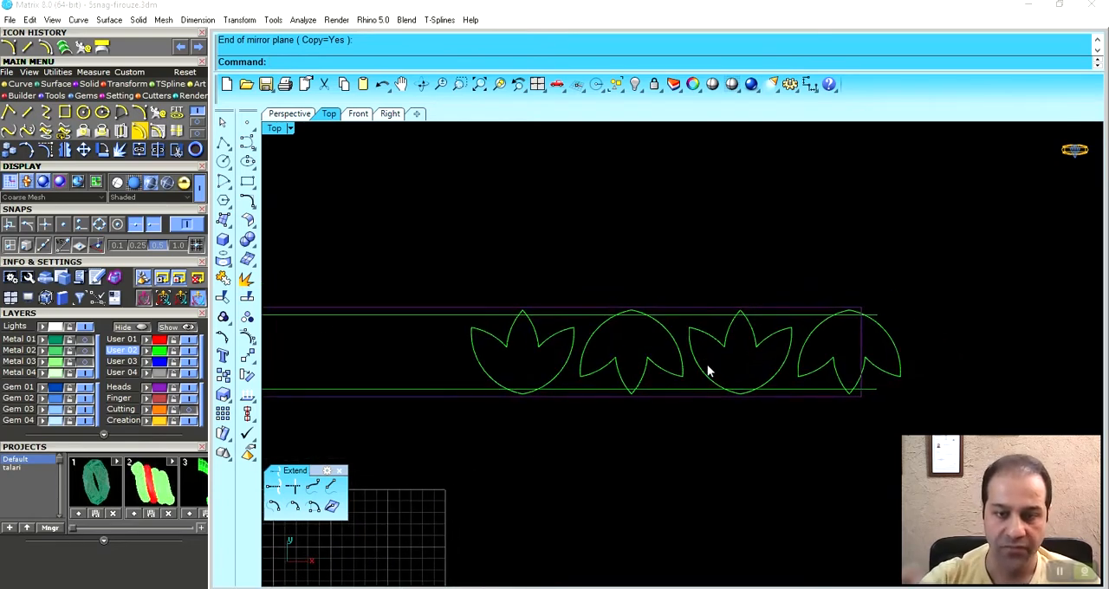
# - Stretch the four lotus outlines horizontally with Scale1D from the first upright lotus's base, bringing the last inverted lotus's tip to the rectangle's right end
pyautogui.scroll(-1, 730, 370)
pyautogui.scroll(5, 659, 384)
pyautogui.scroll(-1, 771, 355)
pyautogui.moveTo(790, 340); pyautogui.dragTo(384, 389)
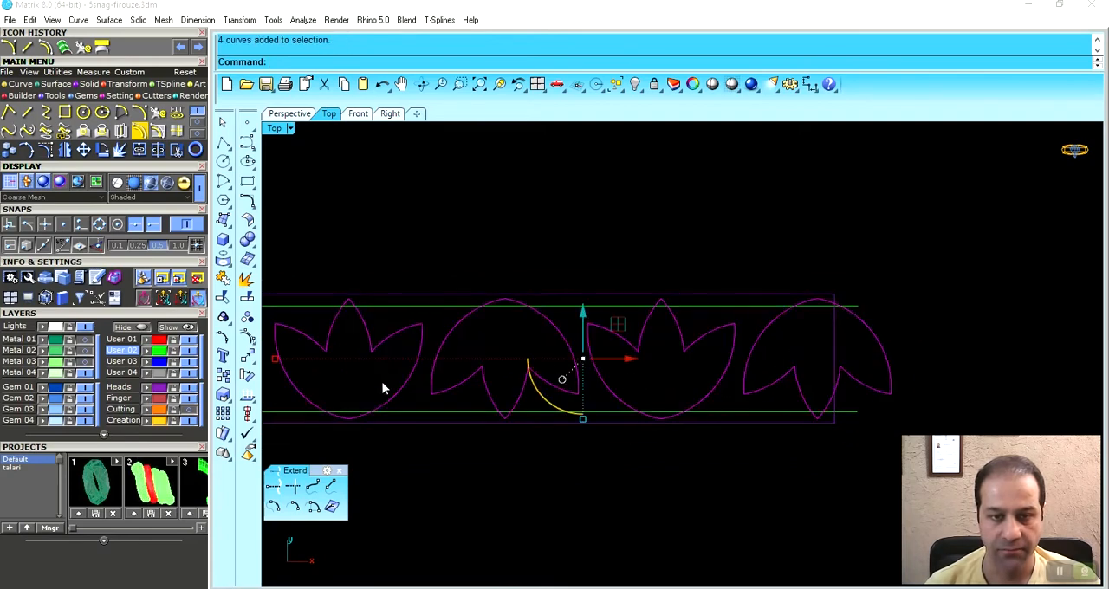
pyautogui.click(110, 86)
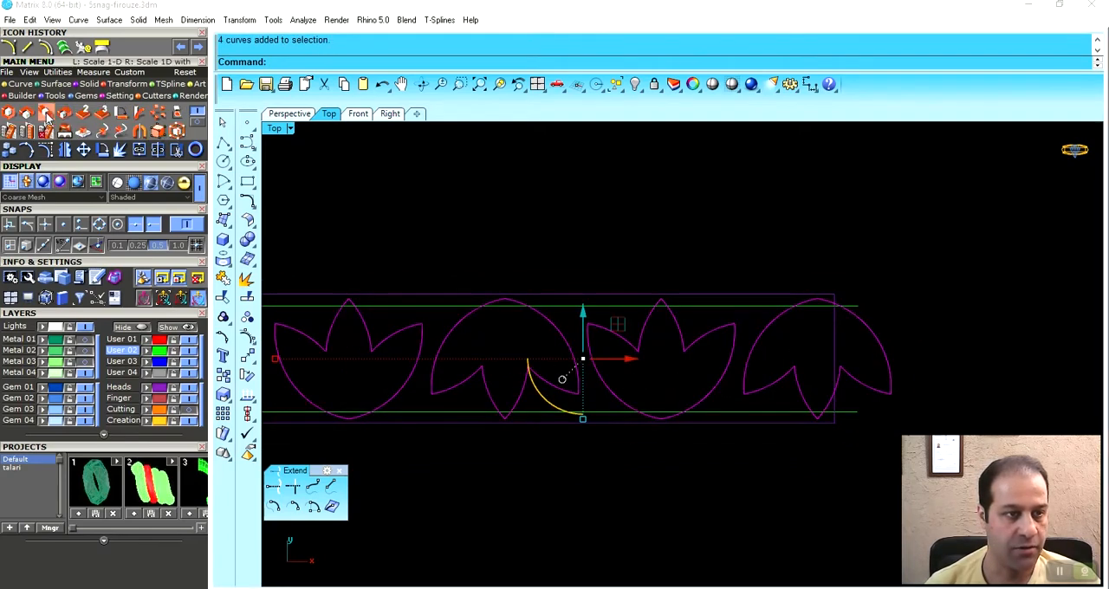
pyautogui.click(46, 115)
pyautogui.moveTo(366, 421); pyautogui.dragTo(384, 378, button='right')
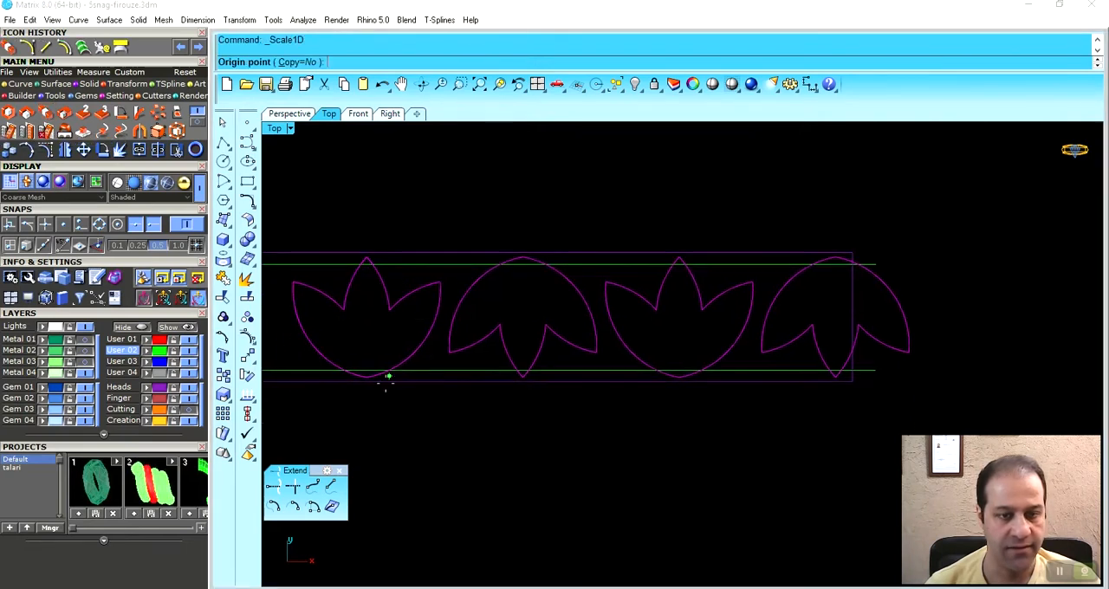
pyautogui.click(366, 378)
pyautogui.scroll(-2, 775, 325)
pyautogui.scroll(5, 750, 399)
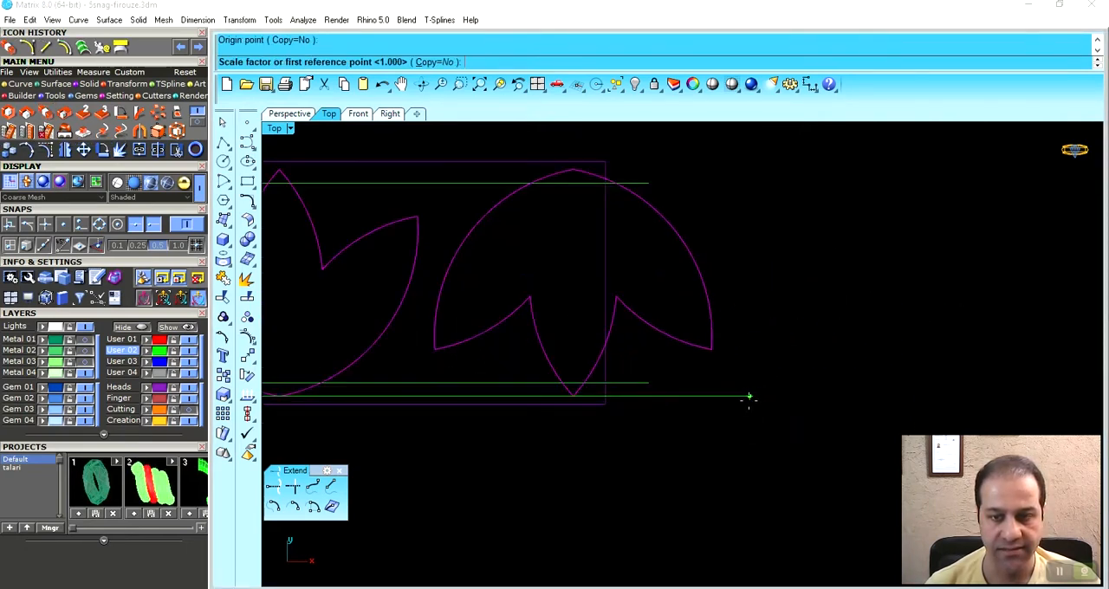
pyautogui.click(573, 396)
pyautogui.click(605, 396)
pyautogui.scroll(-4, 632, 335)
pyautogui.scroll(2, 721, 271)
pyautogui.scroll(-3, 713, 371)
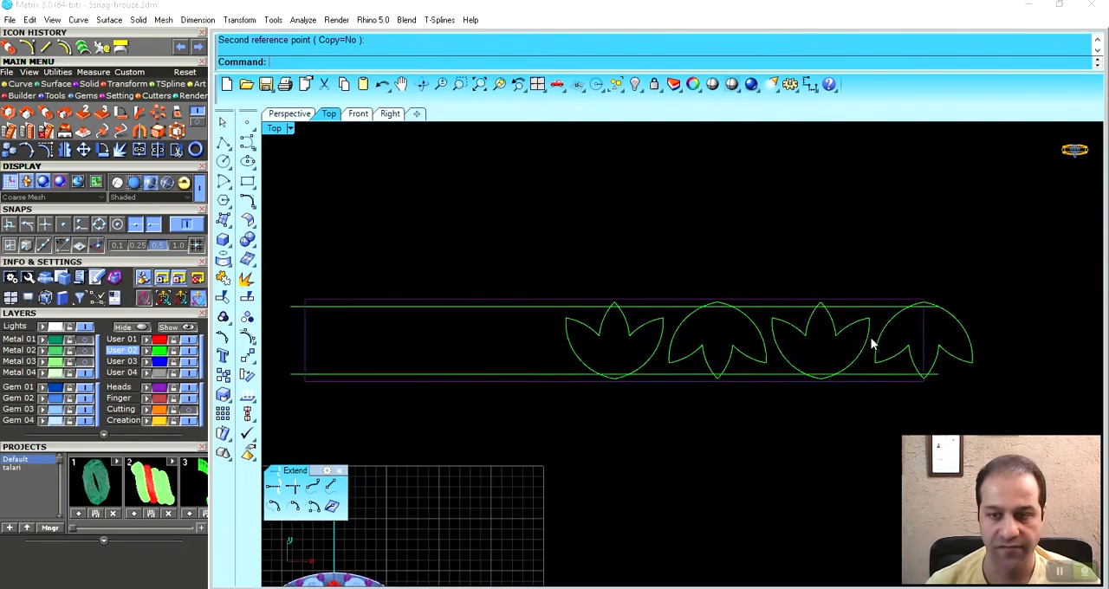
# - Mirror the three lotuses on the right across the vertical axis through the first upright lotus's tip to fill the band
pyautogui.moveTo(899, 330); pyautogui.dragTo(709, 358)
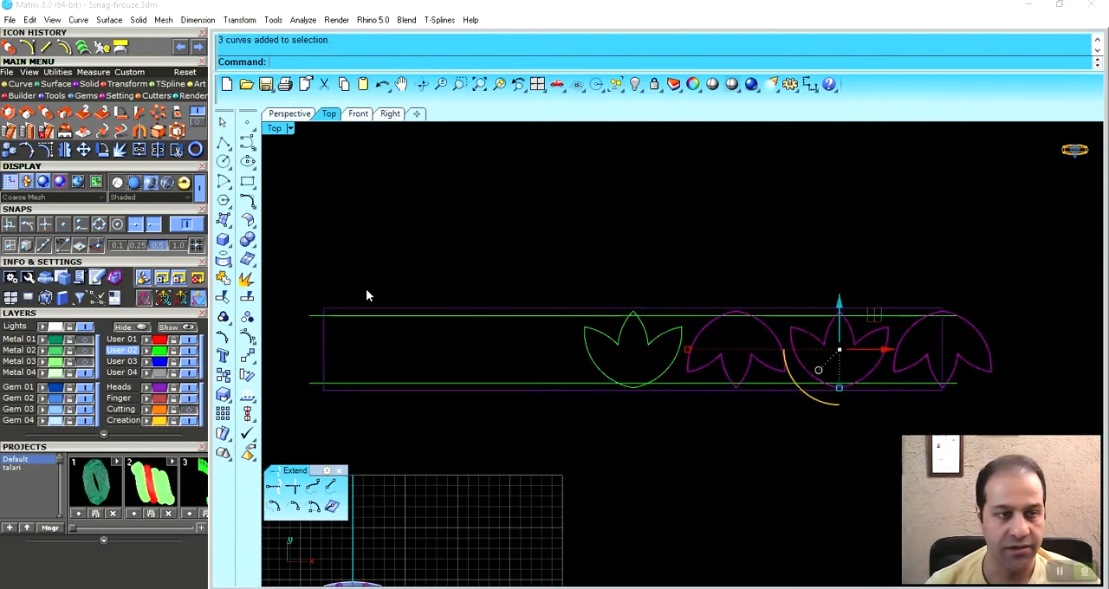
pyautogui.click(66, 150)
pyautogui.click(633, 312)
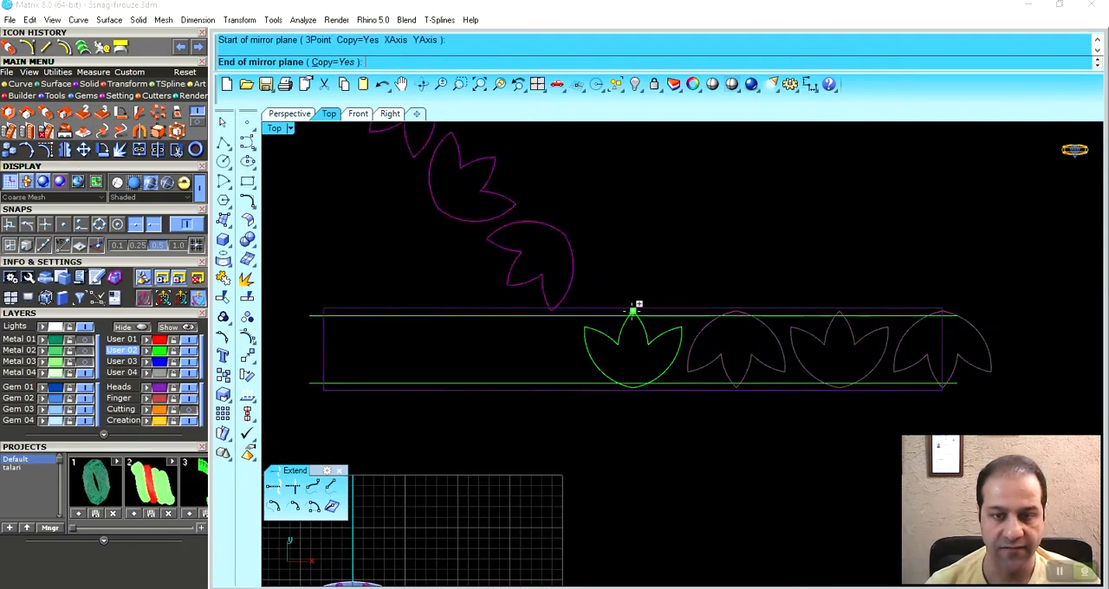
pyautogui.click(624, 228)
pyautogui.press('Escape')
pyautogui.moveTo(668, 303); pyautogui.dragTo(675, 250, button='right')
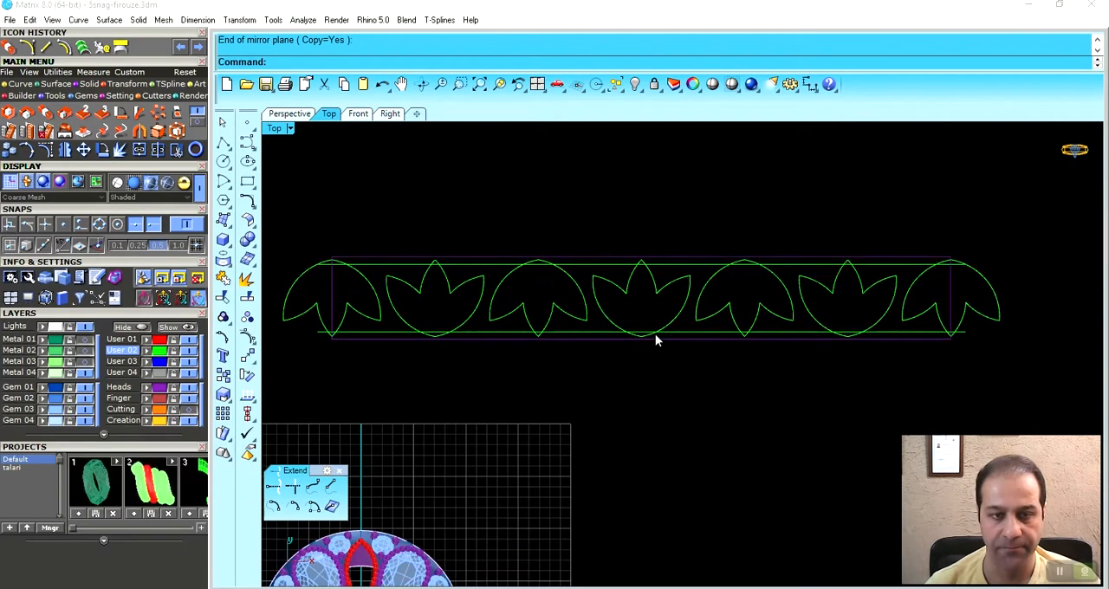
# - Trim the lotus half and guide line ends that overhang the rectangle's right end, using the rectangle as cutting edge
pyautogui.scroll(2, 459, 334)
pyautogui.click(449, 339)
pyautogui.scroll(4, 467, 375)
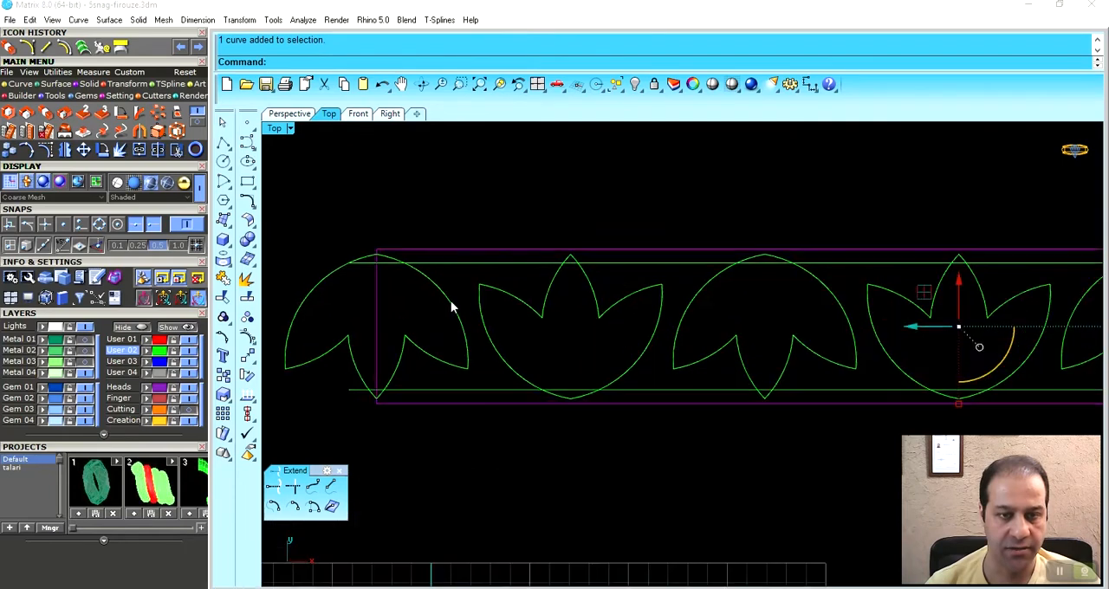
pyautogui.keyDown('shift'); pyautogui.click(472, 273); pyautogui.keyUp('shift')
pyautogui.keyDown('shift'); pyautogui.click(477, 400); pyautogui.keyUp('shift')
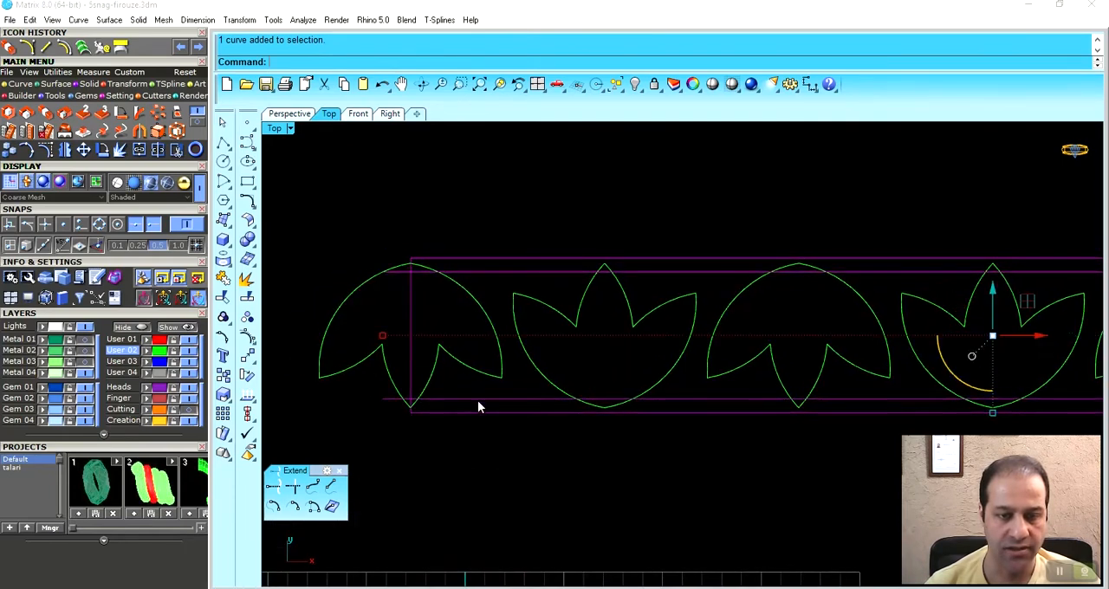
pyautogui.keyDown('shift'); pyautogui.moveTo(373, 244); pyautogui.dragTo(358, 300); pyautogui.keyUp('shift')
pyautogui.scroll(-7, 358, 304)
pyautogui.moveTo(676, 314); pyautogui.dragTo(470, 341, button='right')
pyautogui.scroll(8, 795, 342)
pyautogui.keyDown('shift'); pyautogui.moveTo(801, 283); pyautogui.dragTo(760, 341); pyautogui.keyUp('shift')
pyautogui.click(177, 149)
pyautogui.scroll(3, 752, 336)
pyautogui.moveTo(709, 331); pyautogui.dragTo(685, 307)
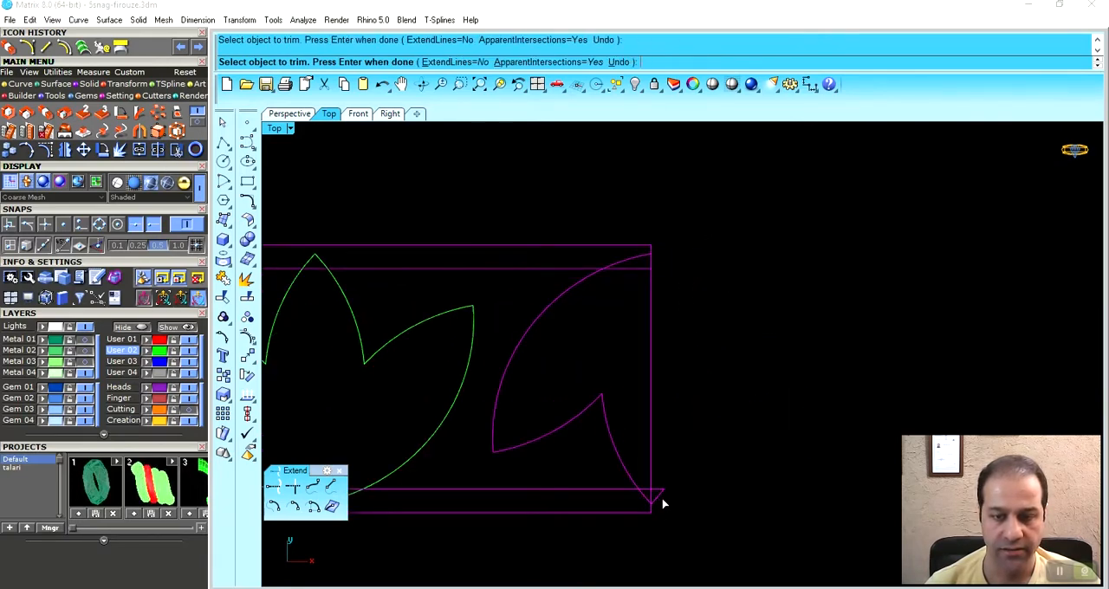
pyautogui.moveTo(591, 476); pyautogui.dragTo(711, 449, button='right')
pyautogui.scroll(-6, 686, 364)
# - Trim the lotus half and guide line ends that overhang the rectangle's left end, and finish the trim
pyautogui.moveTo(616, 365)
pyautogui.mouseDown(button='right')
pyautogui.moveTo(747, 371)
pyautogui.moveTo(765, 355)
pyautogui.moveTo(876, 338)
pyautogui.moveTo(884, 347)
pyautogui.mouseUp(button='right')
pyautogui.moveTo(508, 346); pyautogui.dragTo(793, 348, button='right')
pyautogui.moveTo(487, 357); pyautogui.dragTo(551, 362, button='right')
pyautogui.scroll(6, 493, 282)
pyautogui.click(486, 401)
pyautogui.scroll(-3, 436, 407)
pyautogui.scroll(8, 466, 423)
pyautogui.scroll(-10, 455, 352)
pyautogui.moveTo(622, 357); pyautogui.dragTo(458, 394, button='right')
pyautogui.rightClick(488, 404)
pyautogui.click(493, 407)
pyautogui.moveTo(631, 429); pyautogui.dragTo(605, 421, button='right')
pyautogui.moveTo(713, 404); pyautogui.dragTo(688, 400, button='right')
pyautogui.scroll(4, 831, 359)
pyautogui.moveTo(782, 360); pyautogui.dragTo(758, 374, button='right')
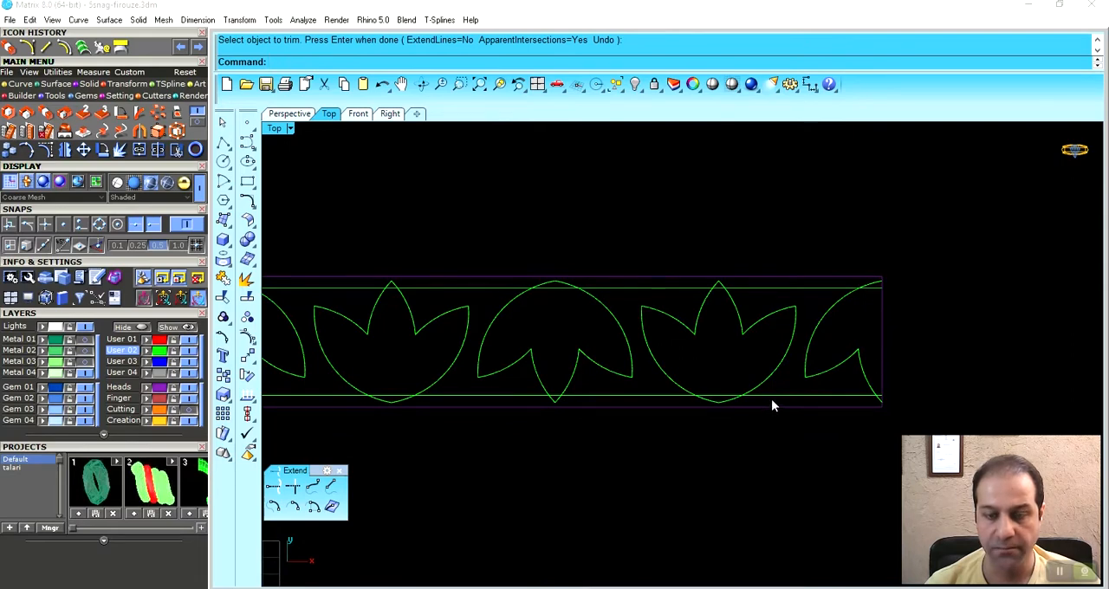
# - Trim the rightmost upright lotus and the right half lotus against both guide lines, removing the protruding parts and the line segments inside them
pyautogui.click(773, 395)
pyautogui.keyDown('shift'); pyautogui.click(771, 288); pyautogui.keyUp('shift')
pyautogui.scroll(-5, 872, 336)
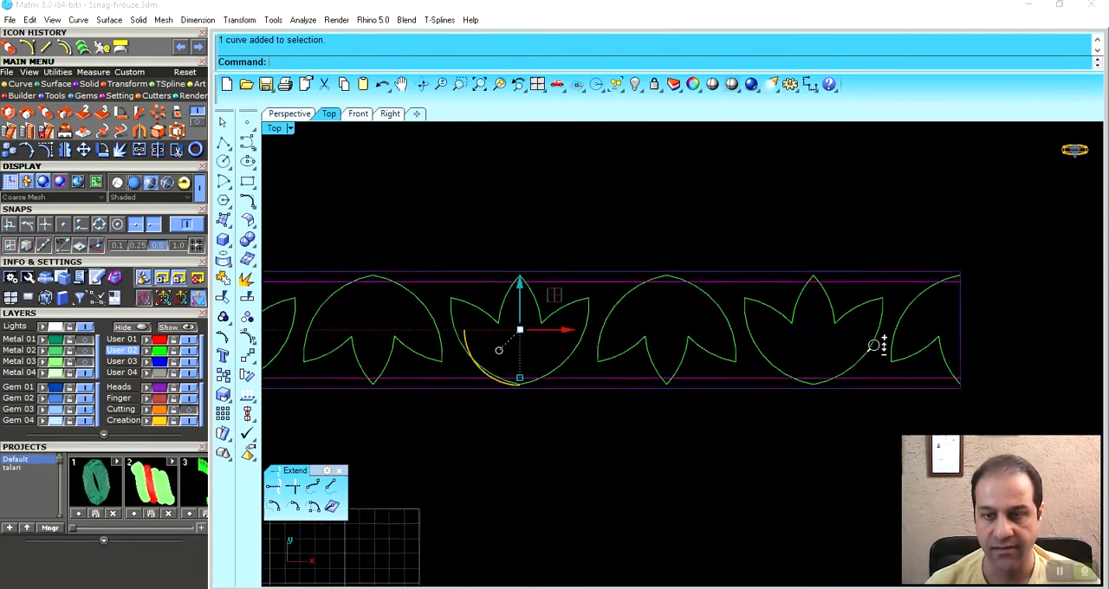
pyautogui.moveTo(531, 352); pyautogui.dragTo(530, 351)
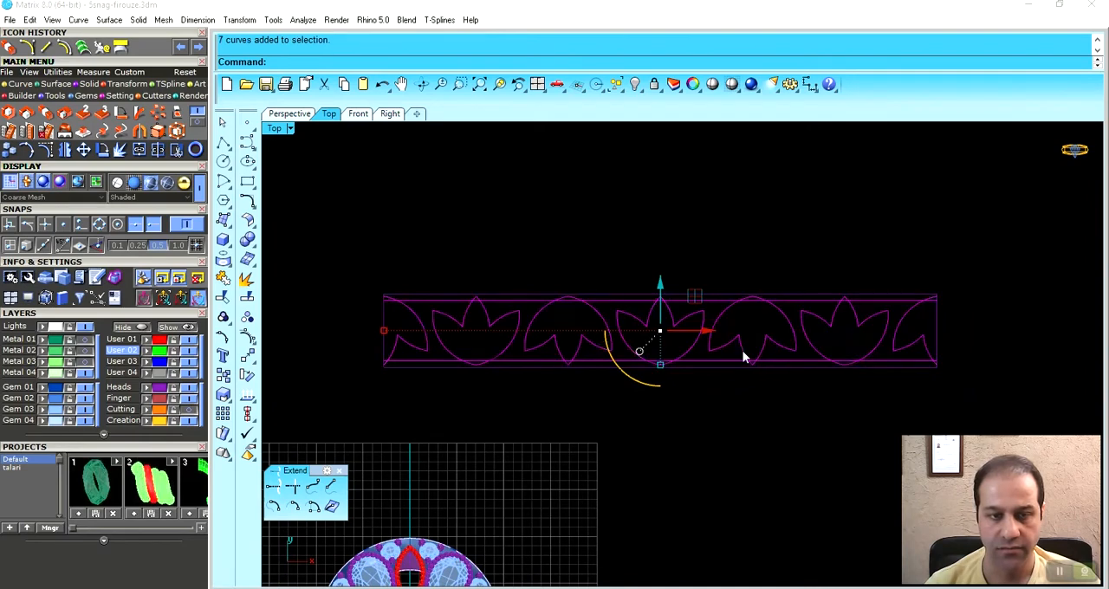
pyautogui.scroll(4, 817, 358)
pyautogui.hotkey('ctrl', 't')
pyautogui.scroll(10, 673, 318)
pyautogui.click(638, 301)
pyautogui.click(634, 318)
pyautogui.scroll(-5, 658, 321)
pyautogui.scroll(-2, 661, 322)
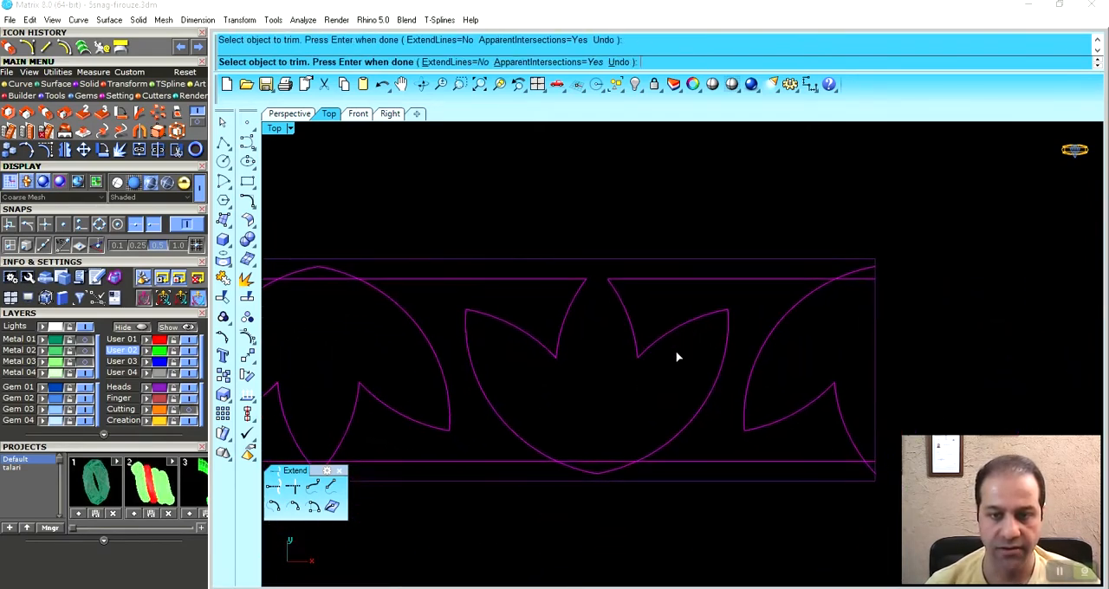
pyautogui.moveTo(779, 369); pyautogui.dragTo(680, 368, button='right')
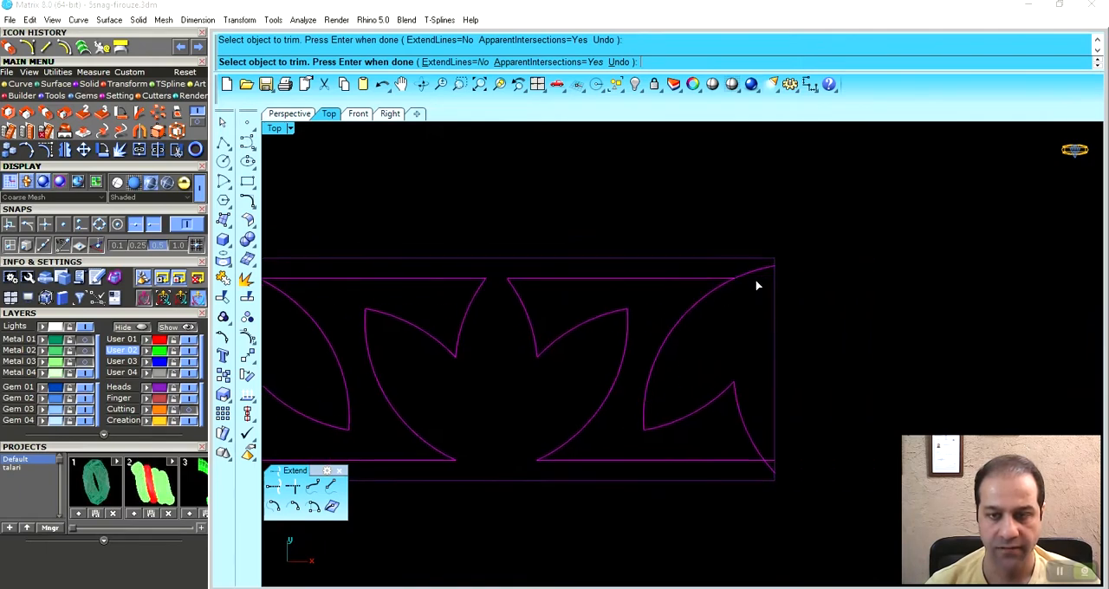
pyautogui.scroll(4, 771, 480)
pyautogui.scroll(-4, 769, 452)
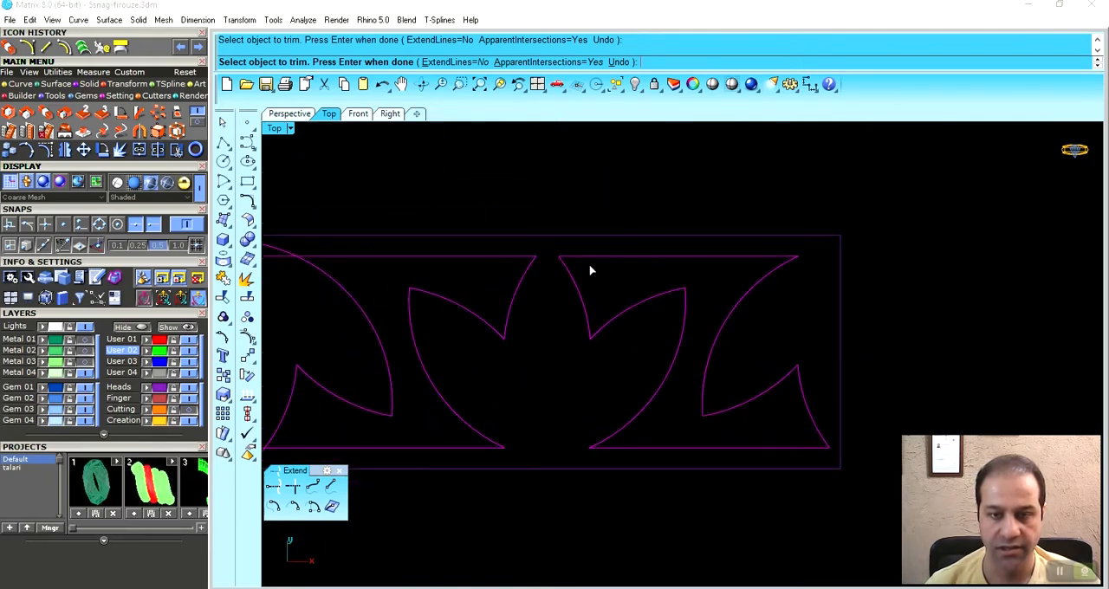
# - Trim the right full inverted lotus and the central upright lotus where they cross the guide lines, opening the line segments inside them
pyautogui.scroll(2, 607, 390)
pyautogui.scroll(2, 759, 369)
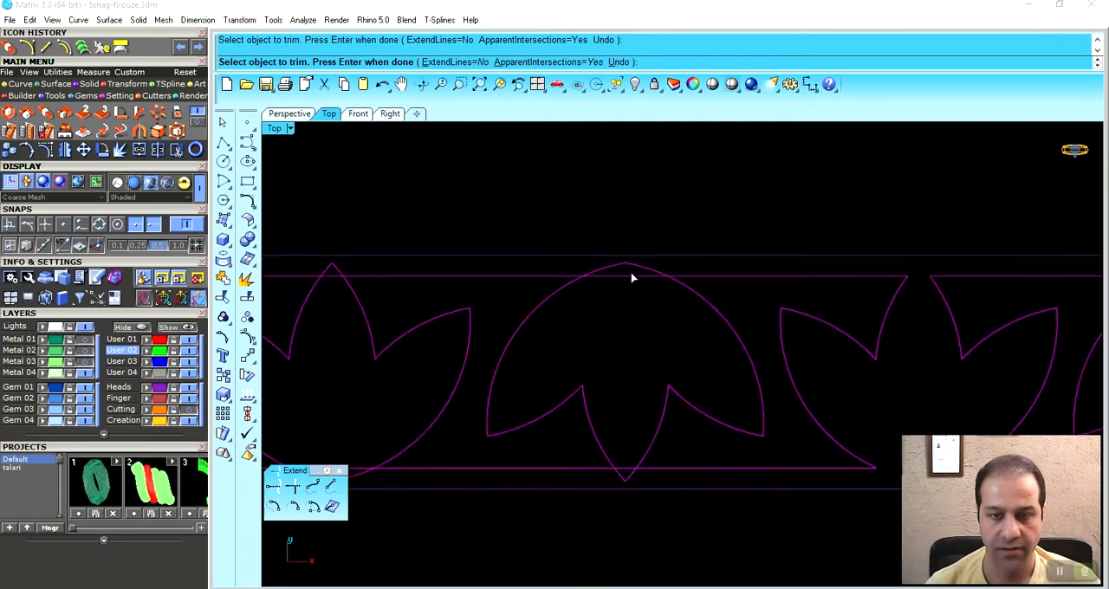
pyautogui.scroll(2, 663, 401)
pyautogui.scroll(-4, 676, 436)
pyautogui.scroll(4, 641, 400)
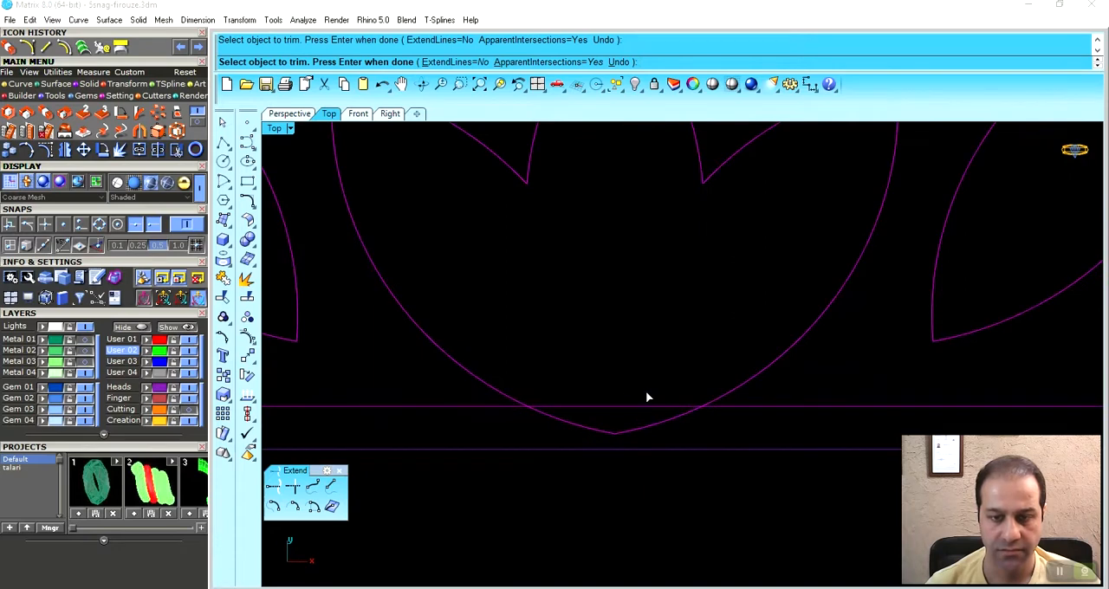
pyautogui.scroll(-3, 631, 253)
pyautogui.scroll(3, 659, 264)
pyautogui.scroll(-3, 691, 330)
# - Trim the left full inverted lotus and the leftmost upright lotus where they cross the two guide lines
pyautogui.scroll(4, 670, 433)
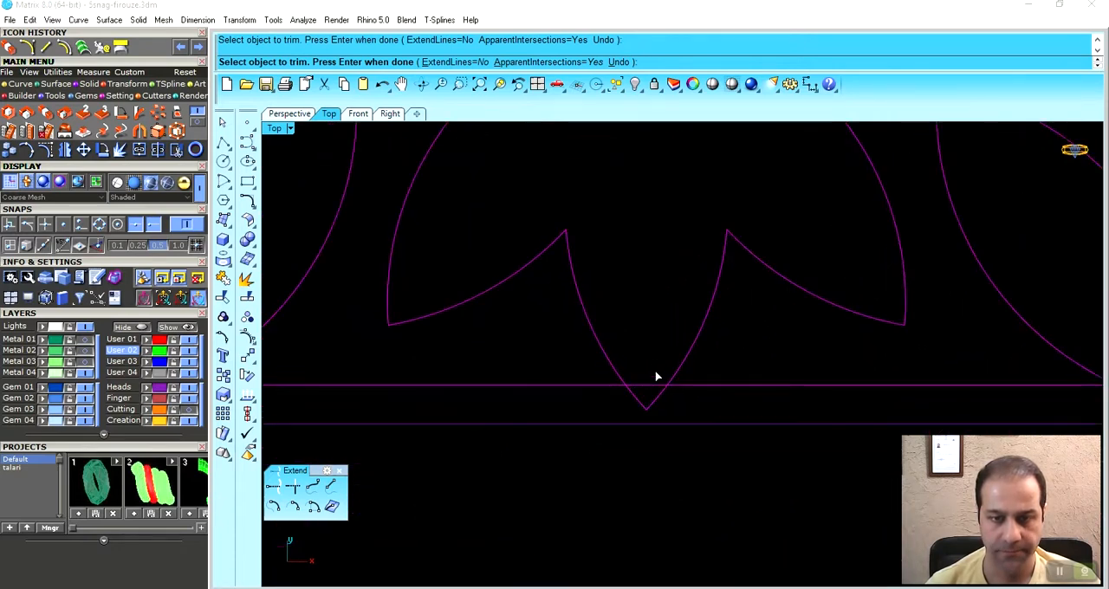
pyautogui.scroll(-3, 643, 389)
pyautogui.scroll(4, 661, 367)
pyautogui.scroll(-3, 639, 403)
pyautogui.scroll(2, 619, 295)
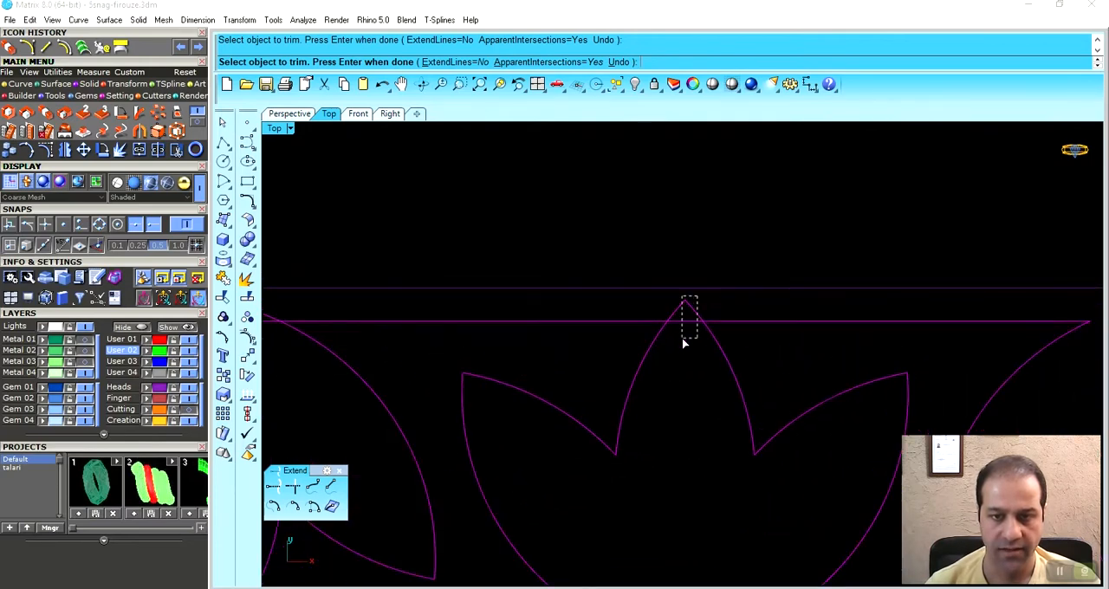
pyautogui.scroll(-3, 683, 344)
pyautogui.scroll(4, 668, 396)
pyautogui.scroll(-3, 713, 384)
pyautogui.scroll(5, 542, 240)
# - Trim the left half lotus and its remaining guide line pieces, and finish trimming the band pattern
pyautogui.scroll(-2, 530, 286)
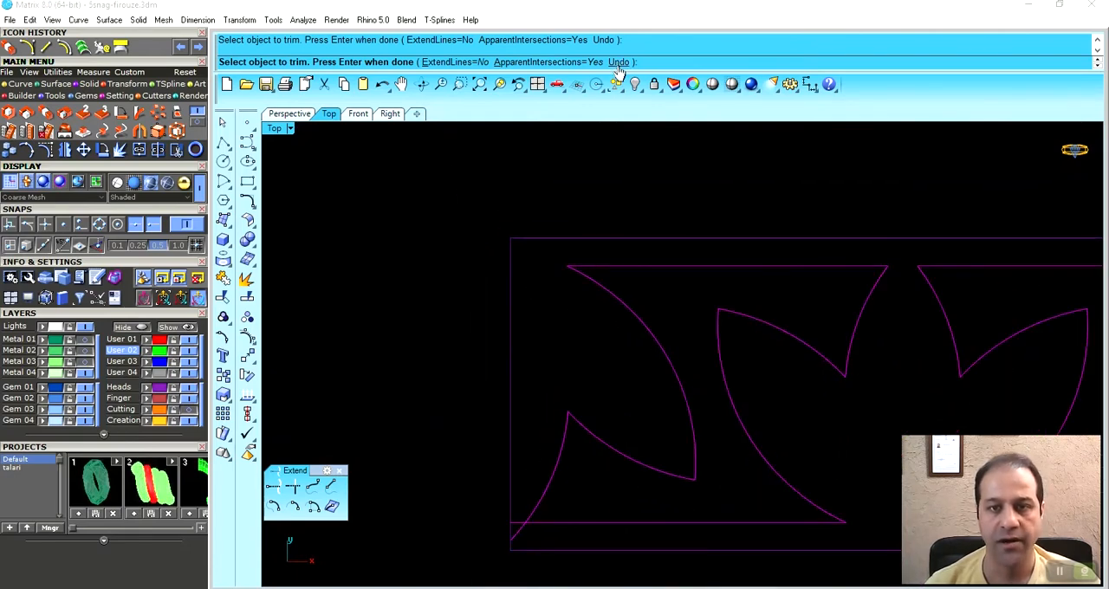
pyautogui.scroll(1, 629, 329)
pyautogui.scroll(3, 537, 451)
pyautogui.scroll(-3, 527, 421)
pyautogui.scroll(1, 609, 373)
pyautogui.scroll(-3, 511, 371)
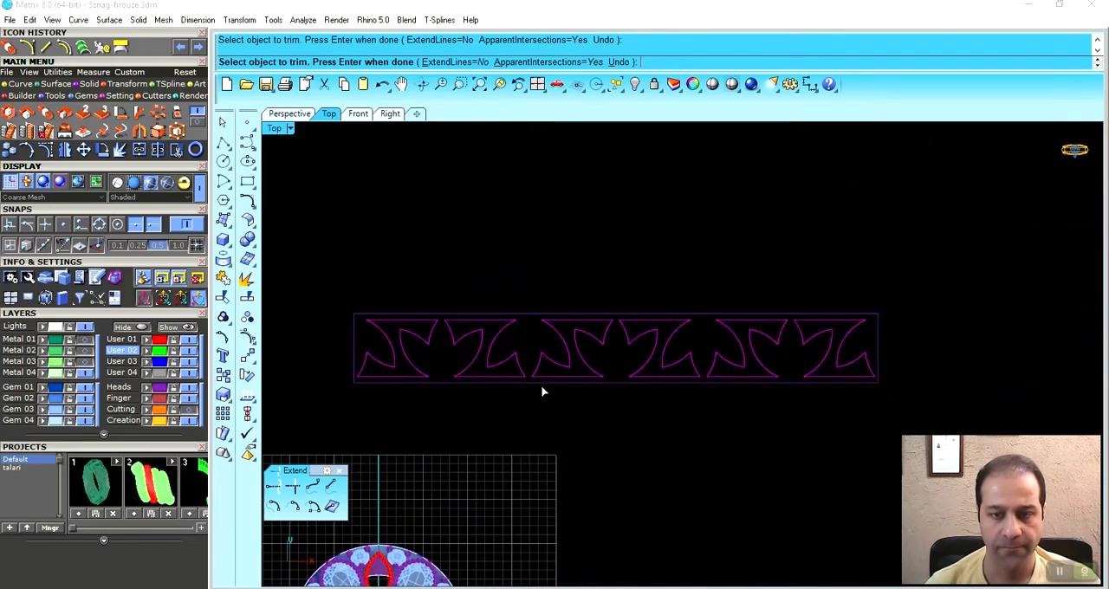
pyautogui.rightClick(544, 393)
# - Join the trimmed pattern curves into closed outlines and group them
pyautogui.scroll(2, 530, 352)
pyautogui.scroll(-2, 543, 362)
pyautogui.scroll(1, 555, 332)
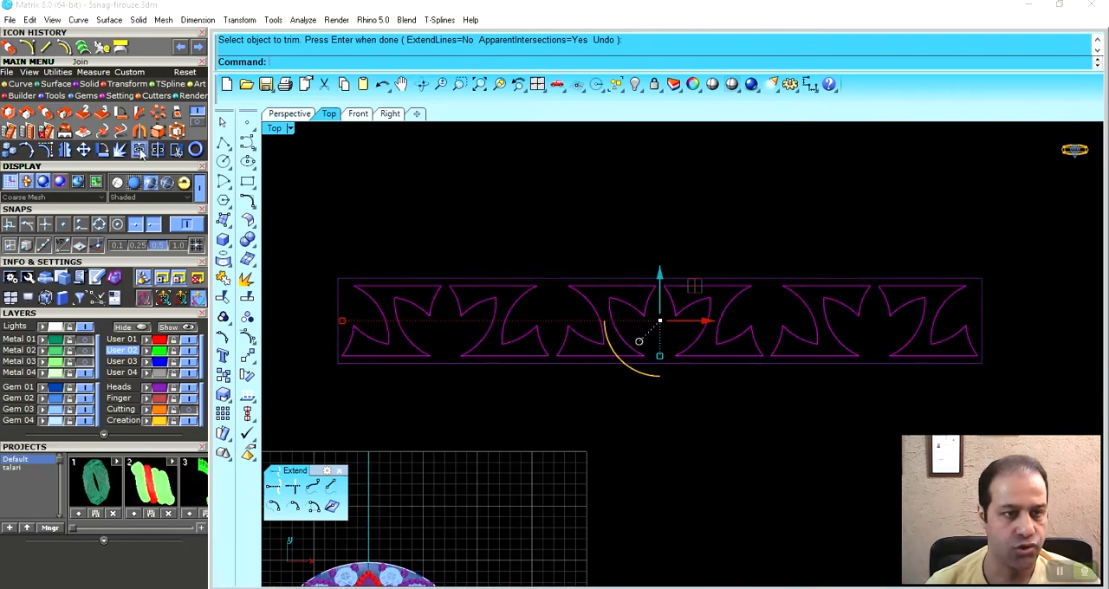
pyautogui.click(55, 74)
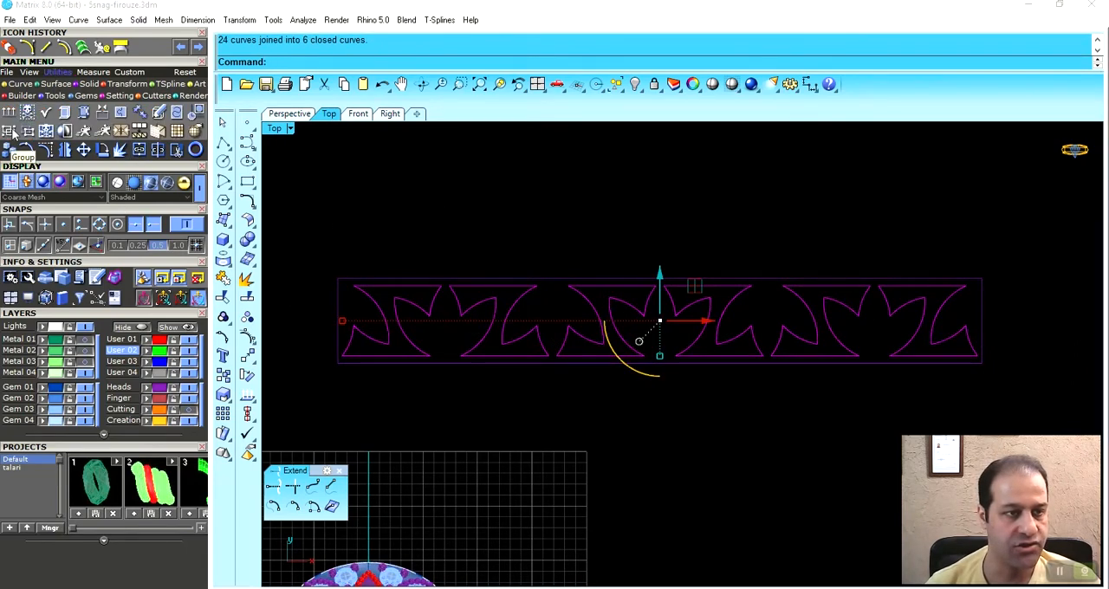
pyautogui.click(10, 130)
# - Examine the flat band pattern beside the ring in the perspective view and return to the top view
pyautogui.click(289, 114)
pyautogui.moveTo(658, 285); pyautogui.dragTo(739, 392, button='right')
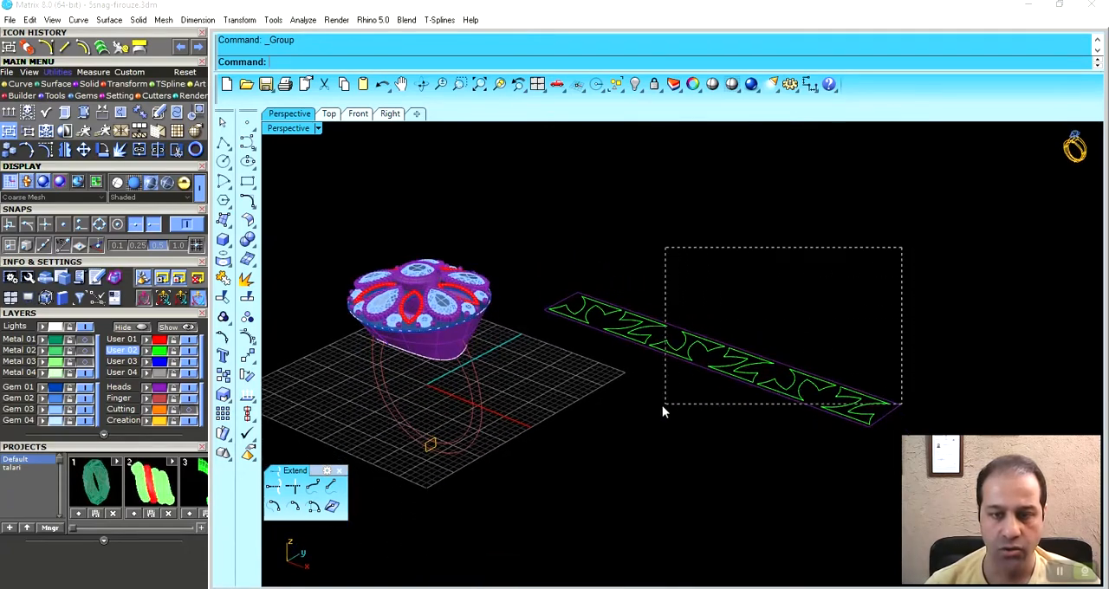
pyautogui.moveTo(532, 471); pyautogui.dragTo(532, 470)
pyautogui.click(660, 309)
pyautogui.moveTo(649, 340); pyautogui.dragTo(719, 347, button='right')
pyautogui.click(331, 115)
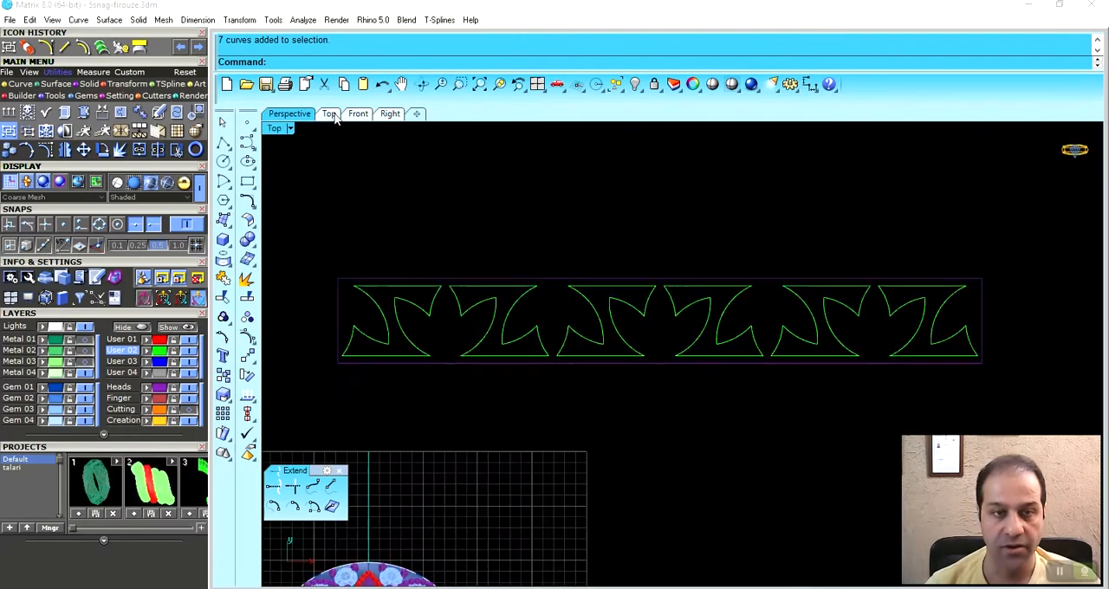
# - Select the rectangle together with the grouped pattern outlines in the top view
pyautogui.scroll(-3, 585, 256)
pyautogui.moveTo(589, 307); pyautogui.dragTo(604, 333, button='right')
pyautogui.moveTo(424, 272); pyautogui.dragTo(834, 378)
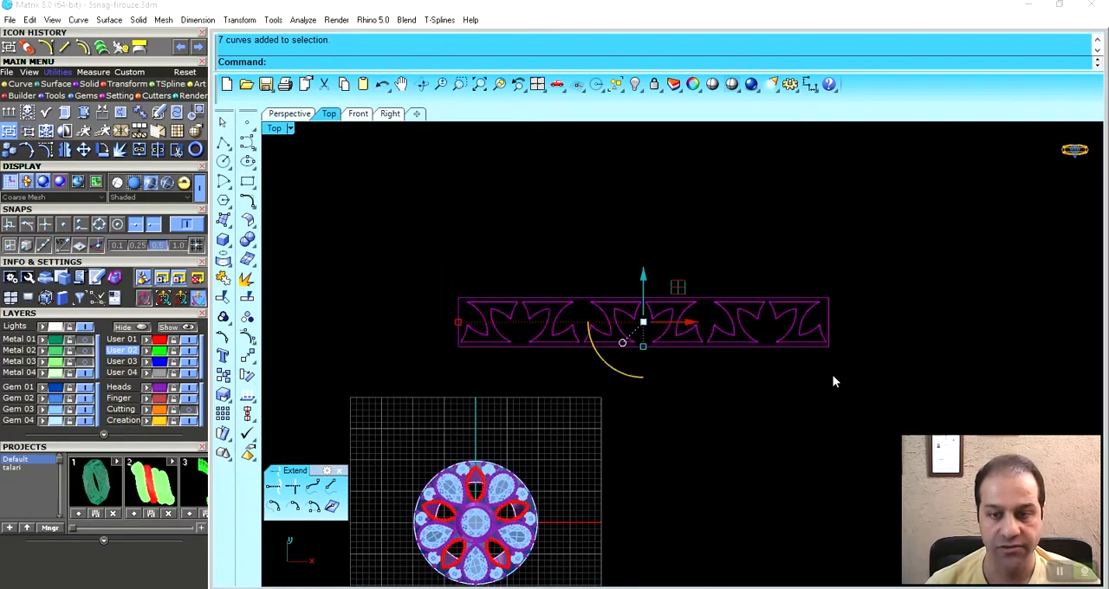
pyautogui.moveTo(627, 387); pyautogui.dragTo(666, 394, button='right')
pyautogui.click(653, 377)
pyautogui.write('-')
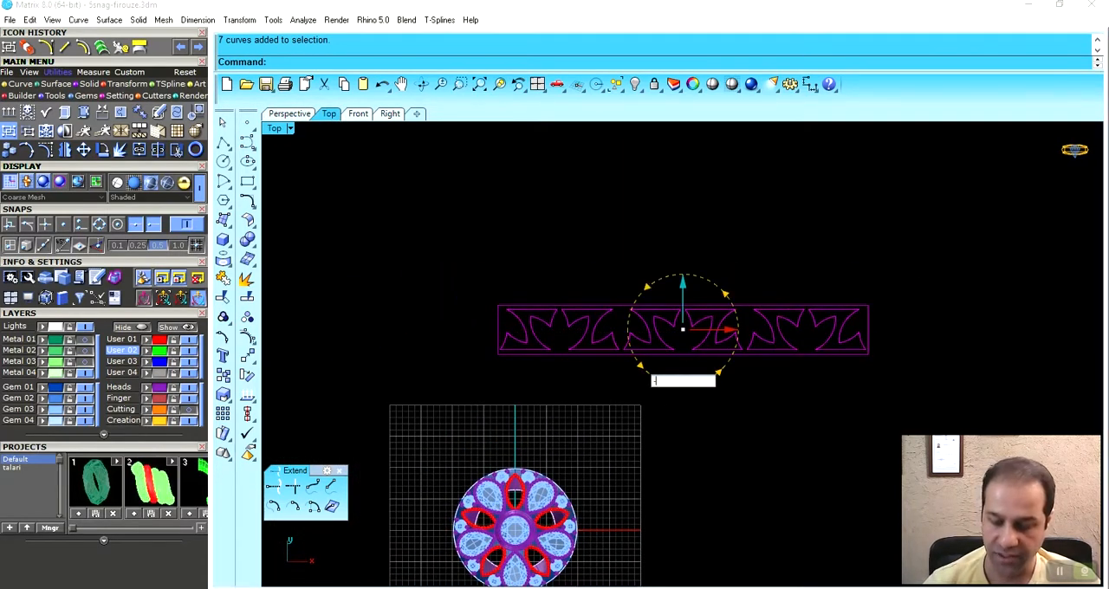
pyautogui.write('9')
pyautogui.press('Return')
pyautogui.hotkey('ctrl', 'z')
# - Rotate the selected rectangle and pattern by -90 degrees in the top view
pyautogui.click(652, 378)
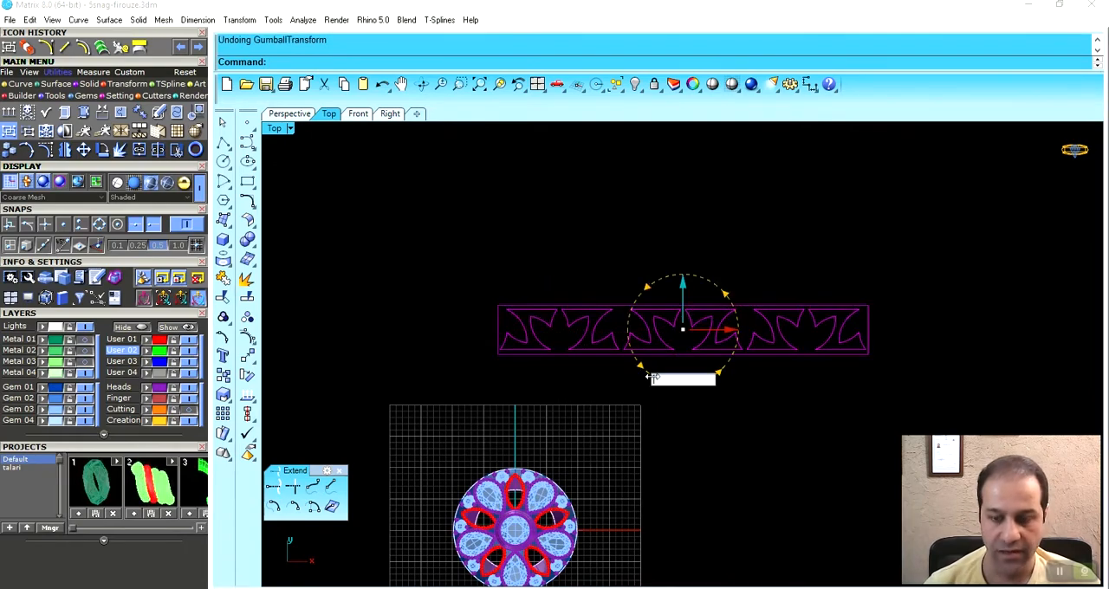
pyautogui.write('-90')
pyautogui.press('Return')
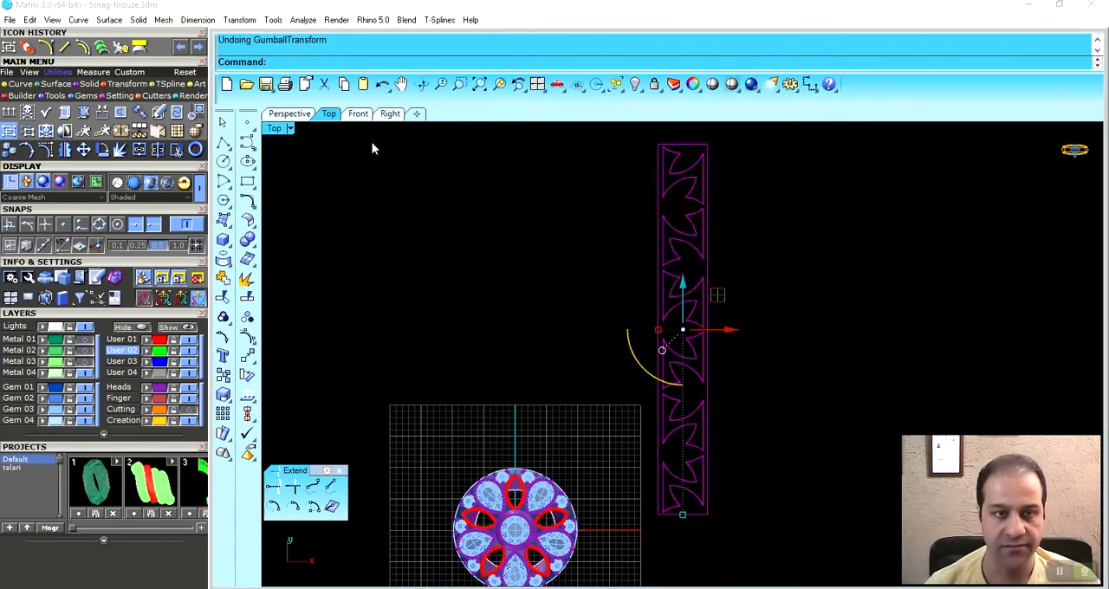
# - Apply the rotated planar curves to the tapered side surface below the ring's head with Apply UV Curves, and inspect the mapped pattern
pyautogui.click(293, 116)
pyautogui.moveTo(565, 401); pyautogui.dragTo(576, 379, button='right')
pyautogui.click(24, 84)
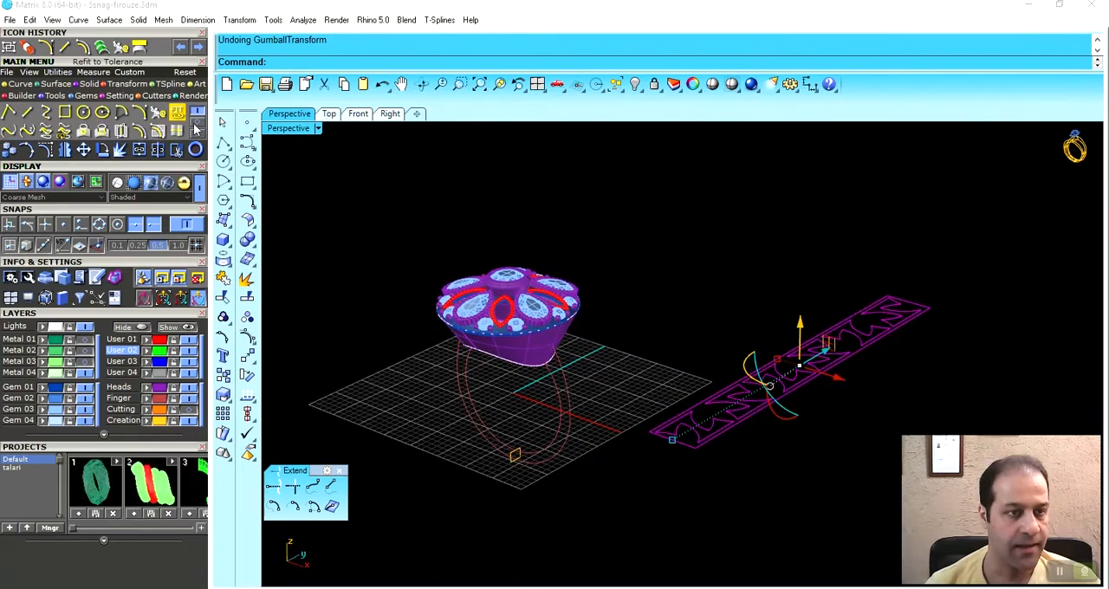
pyautogui.click(83, 114)
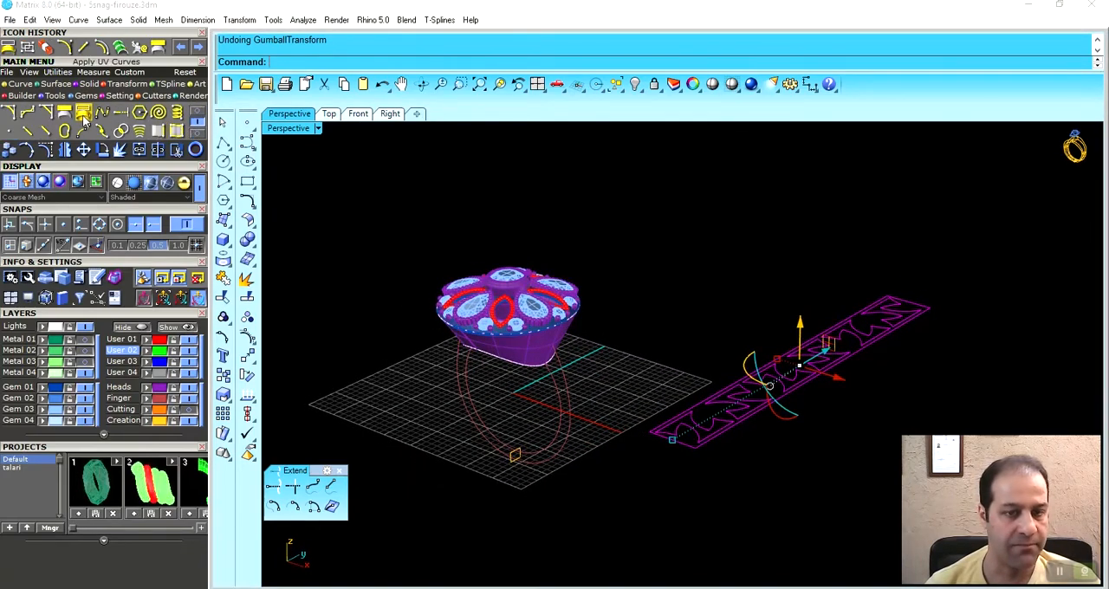
pyautogui.scroll(5, 520, 296)
pyautogui.click(520, 295)
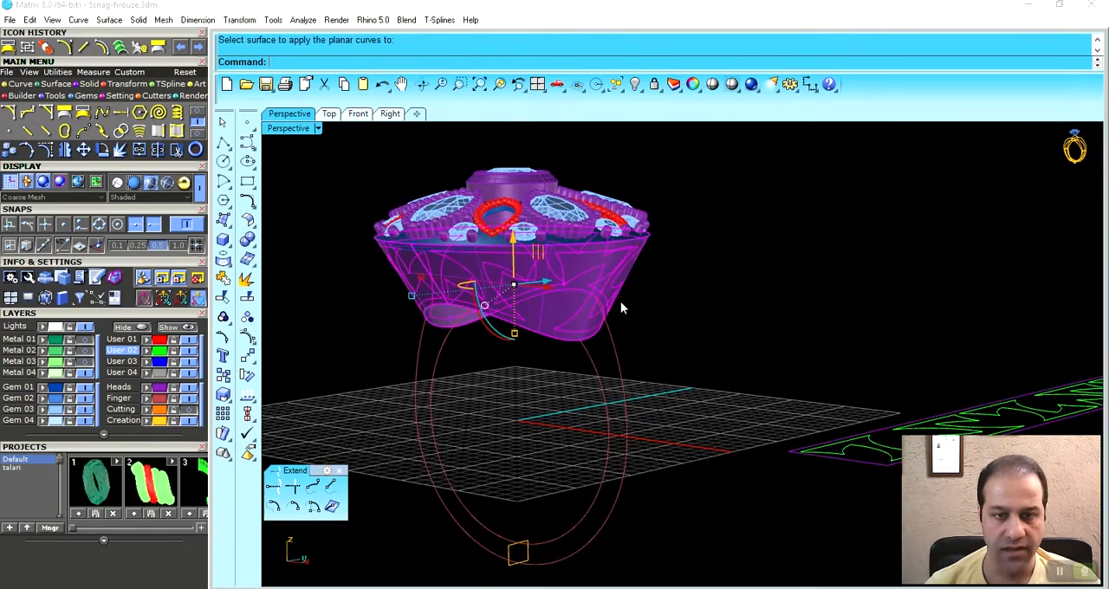
pyautogui.moveTo(669, 316); pyautogui.dragTo(548, 259, button='right')
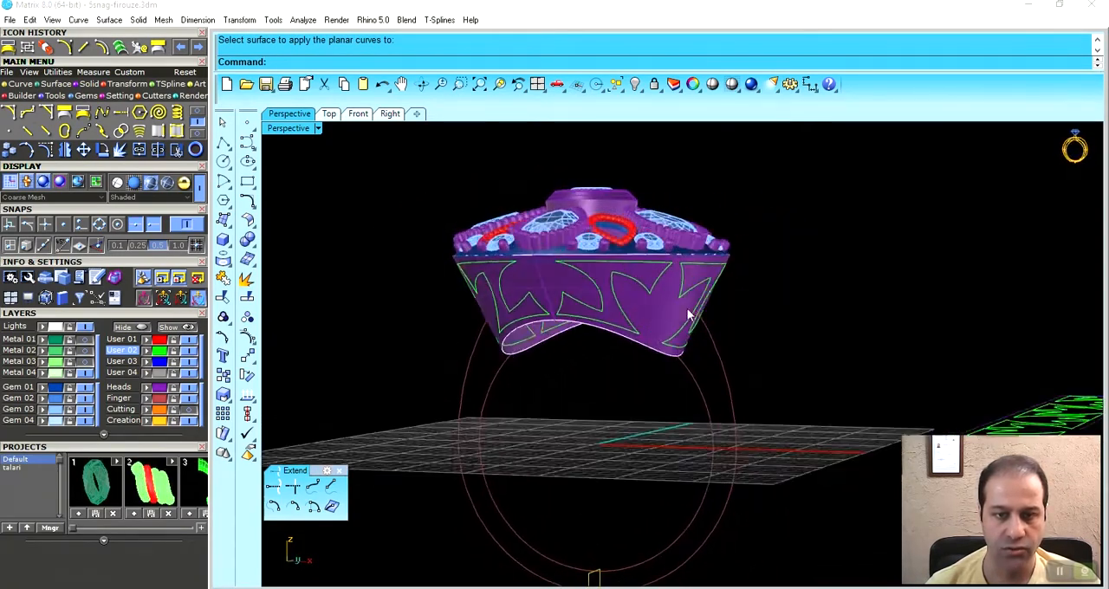
# - Choose the tapered side surface for splitting and pick the front mapped pattern curves as cutting objects
pyautogui.scroll(5, 549, 258)
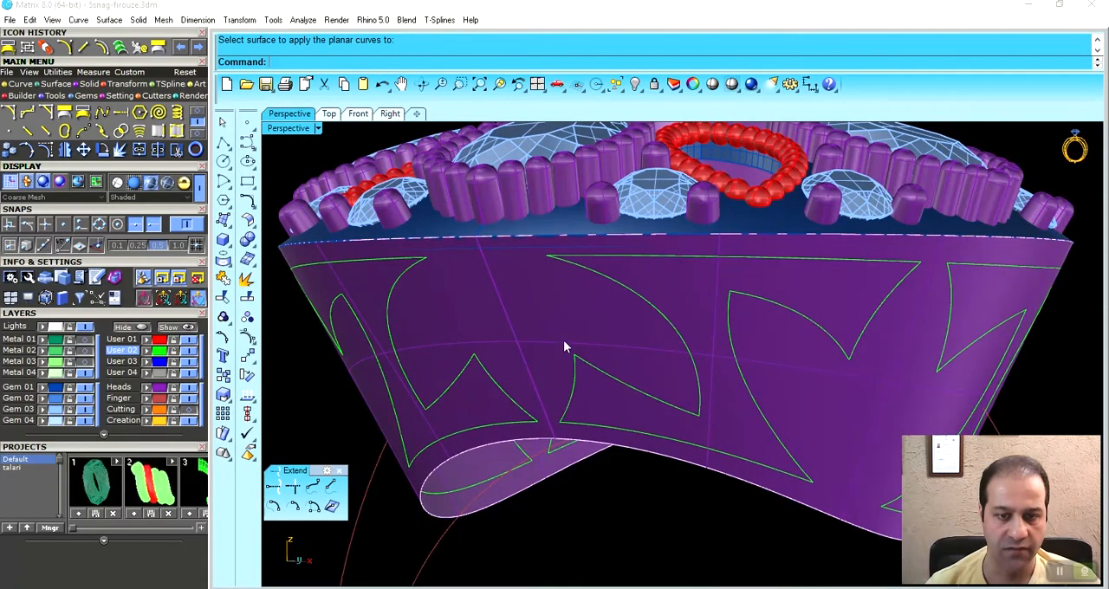
pyautogui.click(534, 246)
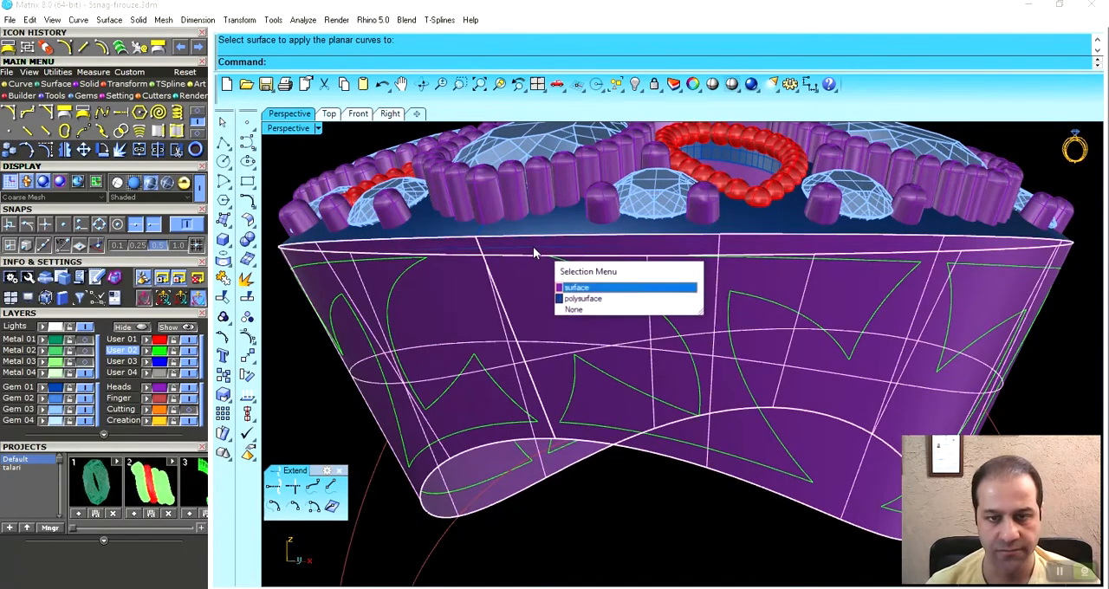
pyautogui.click(579, 297)
pyautogui.scroll(-5, 578, 291)
pyautogui.moveTo(570, 299); pyautogui.dragTo(597, 324, button='right')
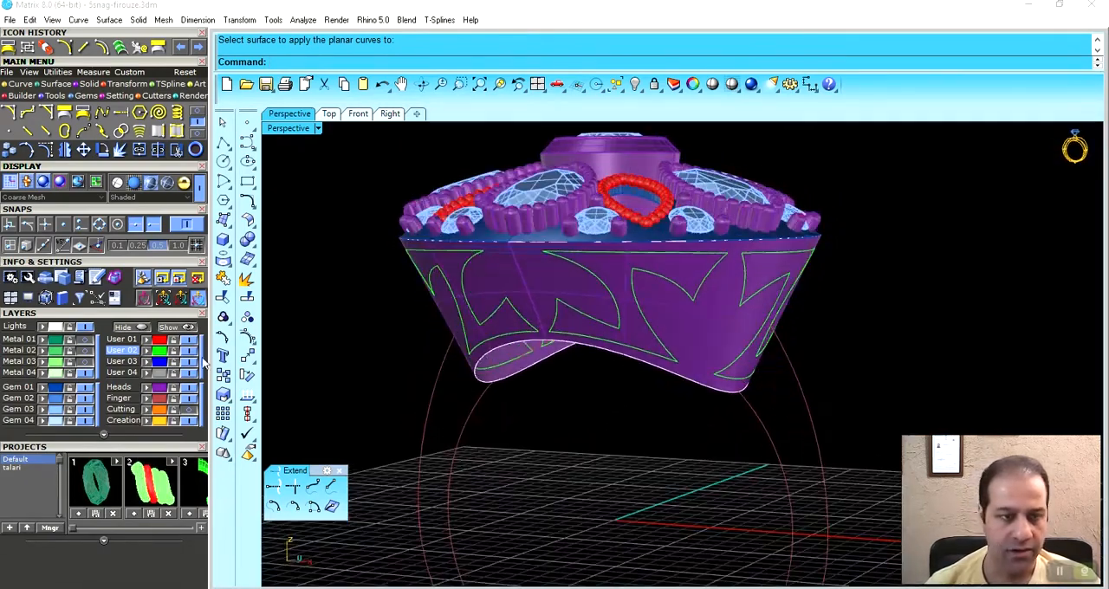
pyautogui.click(500, 295)
pyautogui.click(250, 299)
pyautogui.moveTo(475, 336); pyautogui.dragTo(497, 270, button='right')
pyautogui.click(481, 250)
pyautogui.click(597, 235)
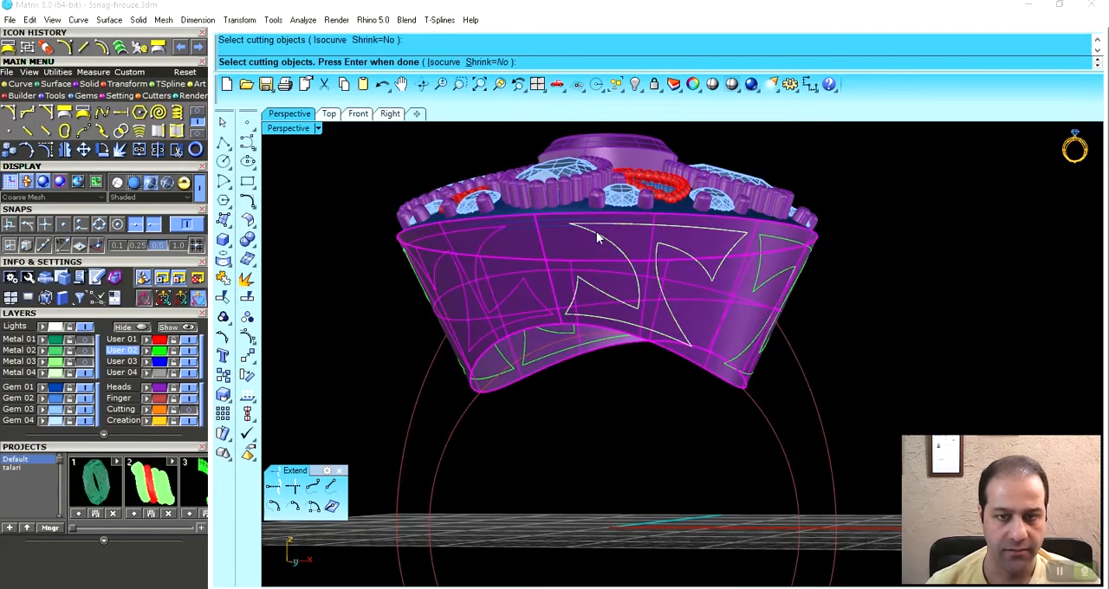
pyautogui.click(626, 267)
# - Add the remaining mapped pattern curves around the head as cutting objects and complete the split
pyautogui.moveTo(754, 277); pyautogui.dragTo(693, 284, button='right')
pyautogui.click(759, 287)
pyautogui.click(786, 310)
pyautogui.moveTo(787, 310); pyautogui.dragTo(762, 332, button='right')
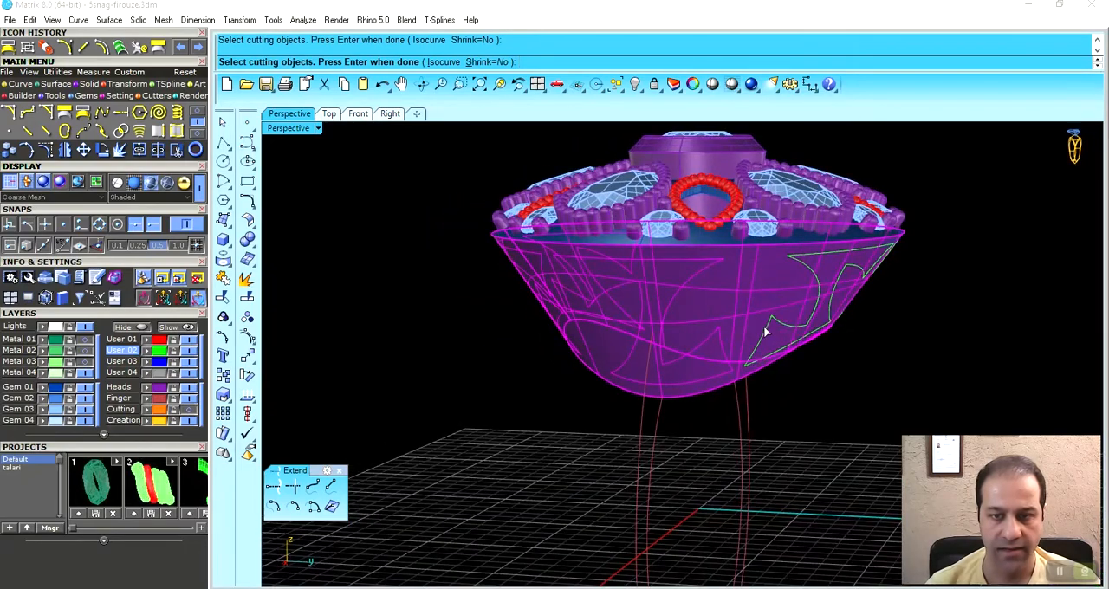
pyautogui.moveTo(842, 338); pyautogui.dragTo(619, 297, button='right')
pyautogui.click(619, 296)
pyautogui.click(658, 327)
pyautogui.moveTo(658, 328); pyautogui.dragTo(618, 370, button='right')
pyautogui.click(710, 346)
pyautogui.press('Return')
# - Hide the openwork frame portion of the split side surface
pyautogui.scroll(4, 731, 339)
pyautogui.click(736, 338)
pyautogui.moveTo(736, 338)
pyautogui.mouseDown(button='right')
pyautogui.moveTo(736, 357)
pyautogui.moveTo(700, 299)
pyautogui.moveTo(784, 349)
pyautogui.moveTo(742, 322)
pyautogui.mouseUp(button='right')
pyautogui.click(635, 84)
# - Delete all the cut-out pieces enclosed by the pattern curves around the head
pyautogui.click(739, 320)
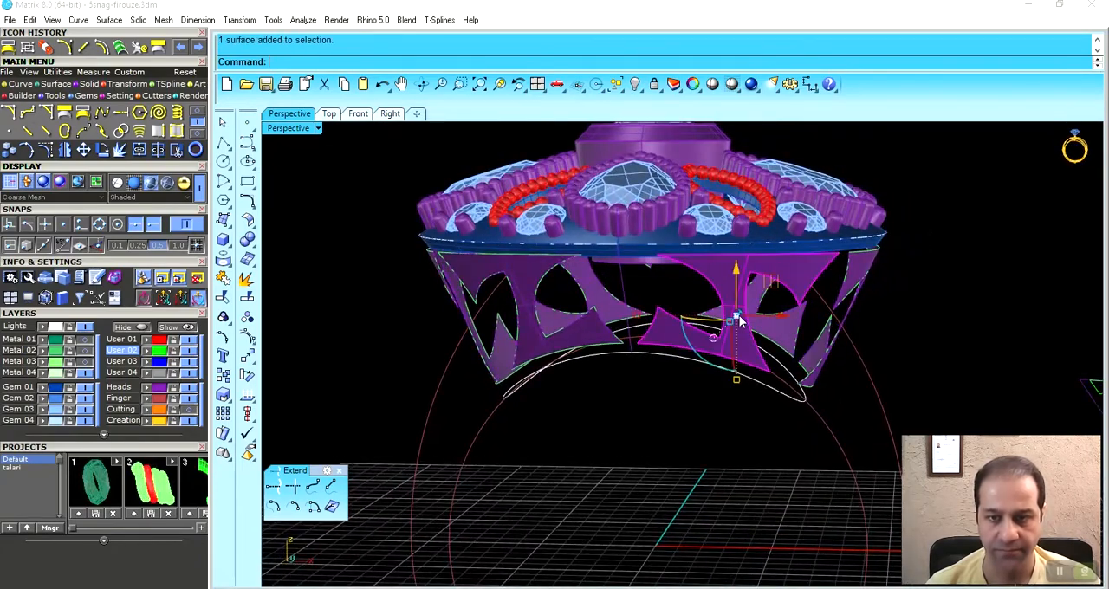
pyautogui.press('Delete')
pyautogui.click(594, 332)
pyautogui.press('Delete')
pyautogui.moveTo(593, 332); pyautogui.dragTo(638, 317, button='right')
pyautogui.click(640, 319)
pyautogui.press('Delete')
pyautogui.moveTo(560, 324); pyautogui.dragTo(642, 314, button='right')
pyautogui.click(650, 249)
pyautogui.press('Delete')
pyautogui.moveTo(570, 274); pyautogui.dragTo(733, 354, button='right')
pyautogui.press('Delete')
pyautogui.click(689, 304)
pyautogui.press('Delete')
# - Select only the User 02 pattern curves around the head, excluding the flat pattern, then group and hide them
pyautogui.scroll(-4, 751, 311)
pyautogui.rightClick(129, 352)
pyautogui.scroll(-4, 491, 311)
pyautogui.moveTo(567, 401); pyautogui.dragTo(661, 419, button='right')
pyautogui.scroll(-5, 691, 354)
pyautogui.keyDown('shift'); pyautogui.moveTo(692, 355); pyautogui.dragTo(828, 262, button='right'); pyautogui.keyUp('shift')
pyautogui.keyDown('ctrl'); pyautogui.moveTo(586, 468); pyautogui.dragTo(584, 469); pyautogui.keyUp('ctrl')
pyautogui.keyDown('shift'); pyautogui.moveTo(503, 420); pyautogui.dragTo(596, 239, button='right'); pyautogui.keyUp('shift')
pyautogui.scroll(5, 615, 314)
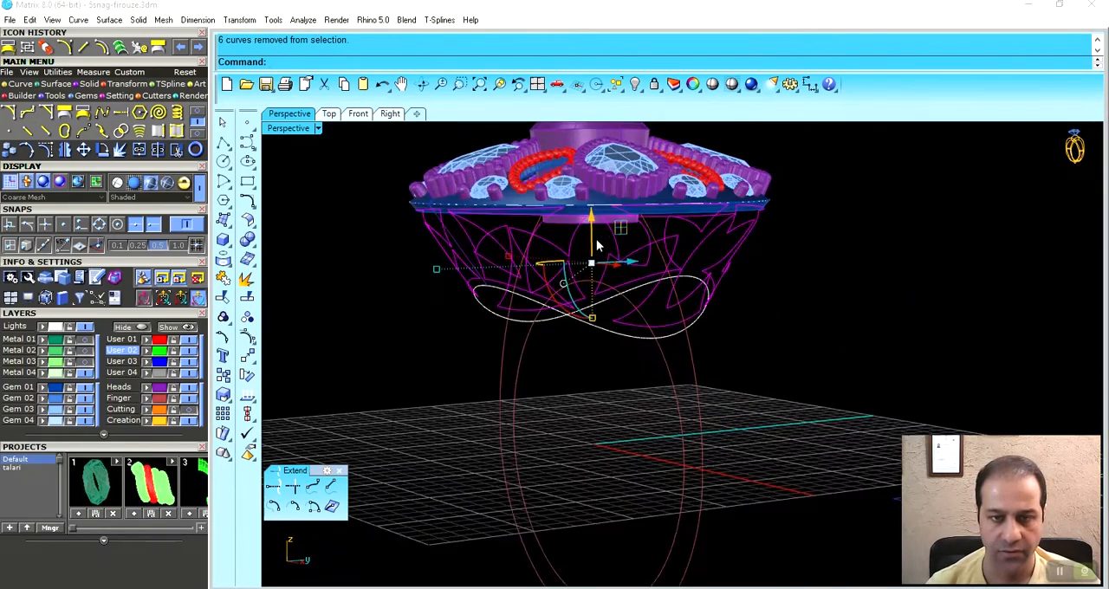
pyautogui.click(26, 47)
pyautogui.click(637, 84)
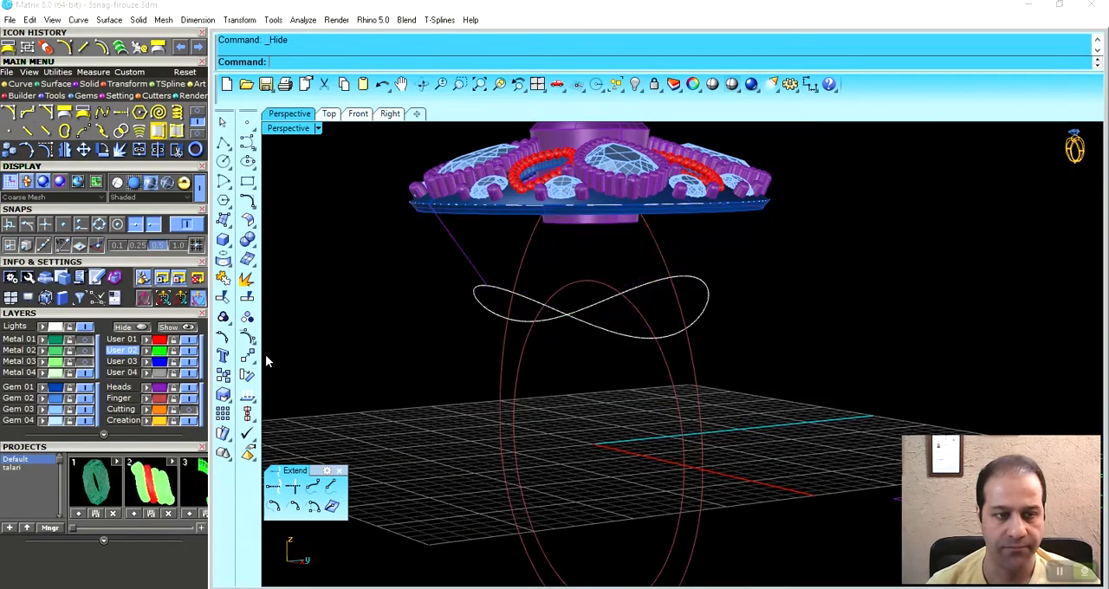
# - Bring back the hidden openwork side surface below the ring's head
pyautogui.rightClick(184, 330)
pyautogui.click(592, 275)
pyautogui.rightClick(635, 302)
pyautogui.scroll(-2, 636, 304)
pyautogui.moveTo(637, 304)
pyautogui.mouseDown(button='right')
pyautogui.moveTo(571, 303)
pyautogui.moveTo(648, 304)
pyautogui.mouseUp(button='right')
pyautogui.scroll(3, 651, 321)
# - Offset the openwork side surface inward by 0.7 as a solid, deleting the input surface
pyautogui.click(656, 331)
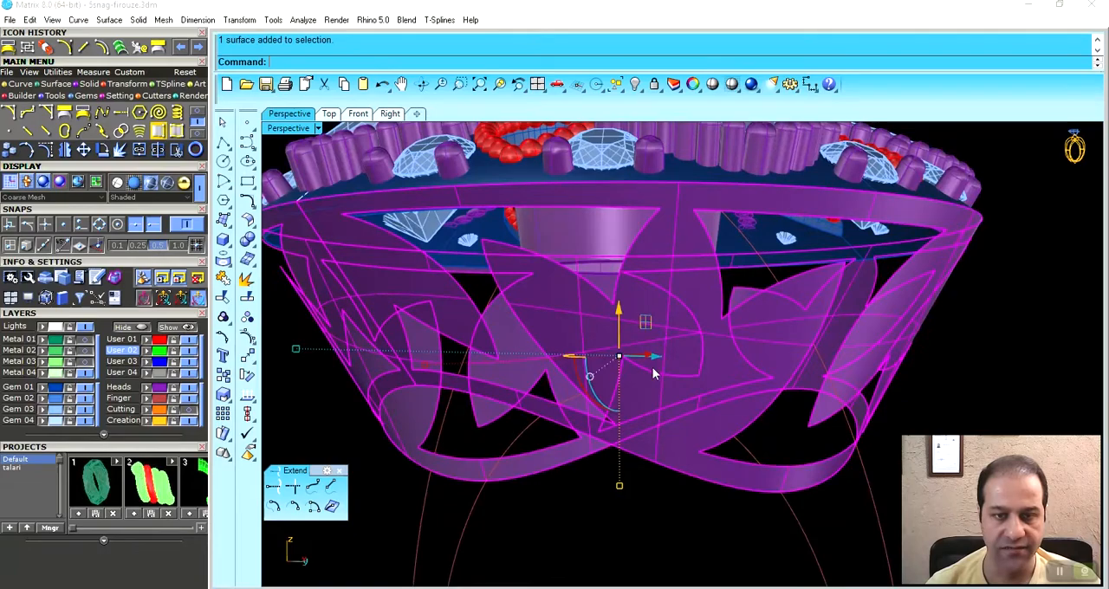
pyautogui.scroll(-2, 667, 342)
pyautogui.moveTo(668, 345); pyautogui.dragTo(592, 328, button='right')
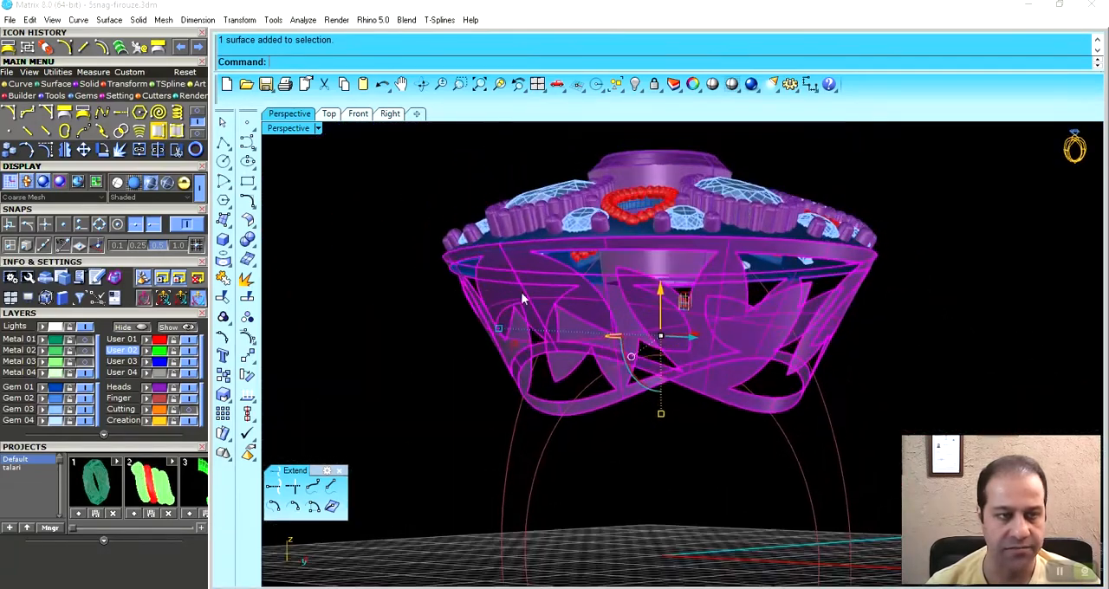
pyautogui.click(56, 84)
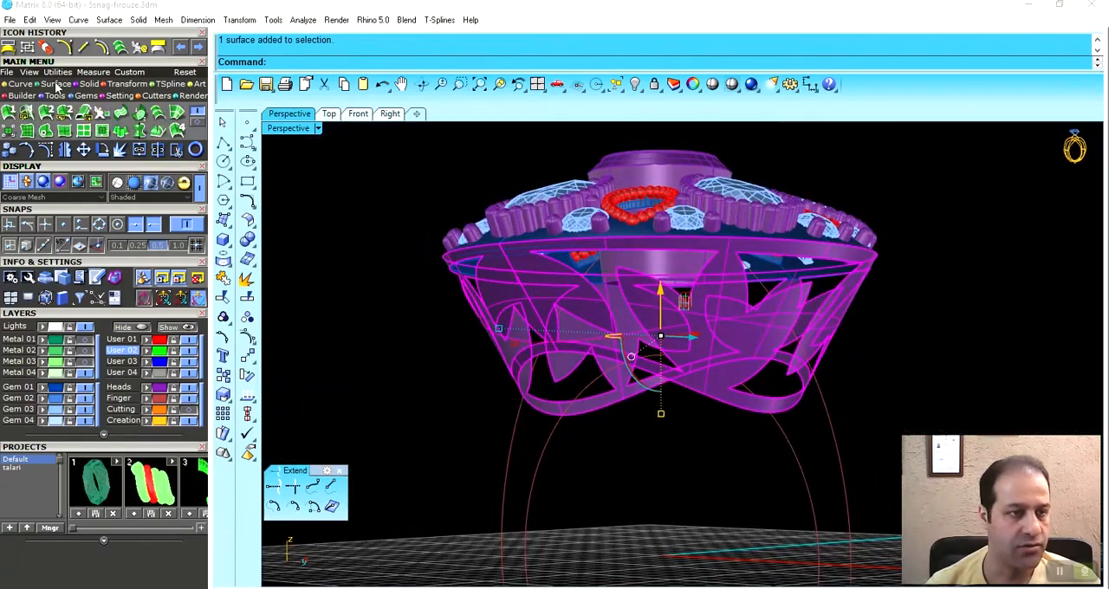
pyautogui.click(200, 127)
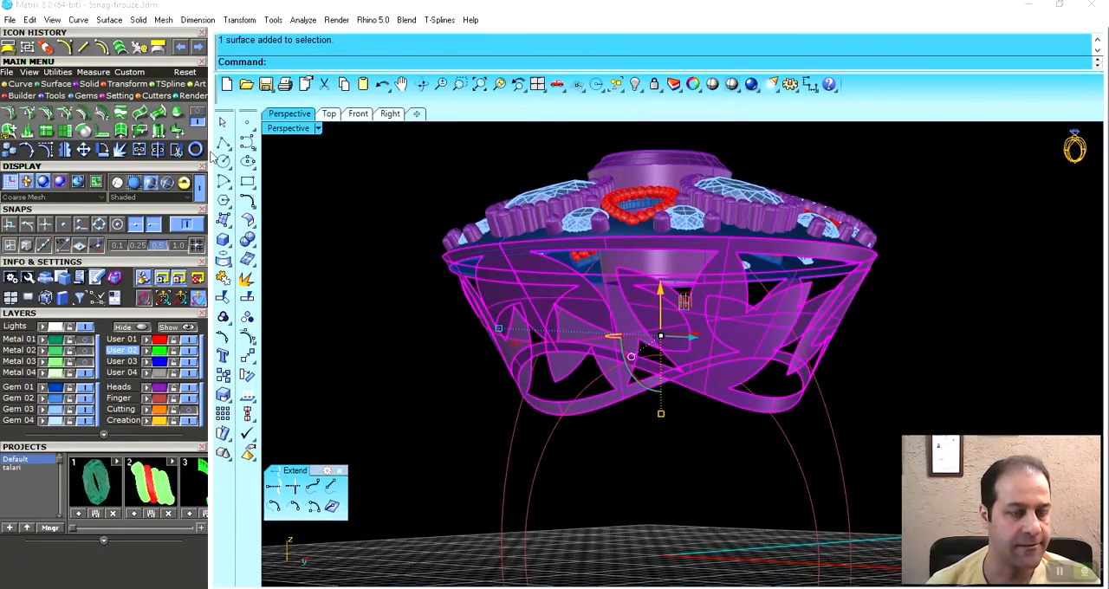
pyautogui.click(84, 113)
pyautogui.click(698, 293)
pyautogui.moveTo(700, 294); pyautogui.dragTo(640, 271, button='right')
pyautogui.click(485, 63)
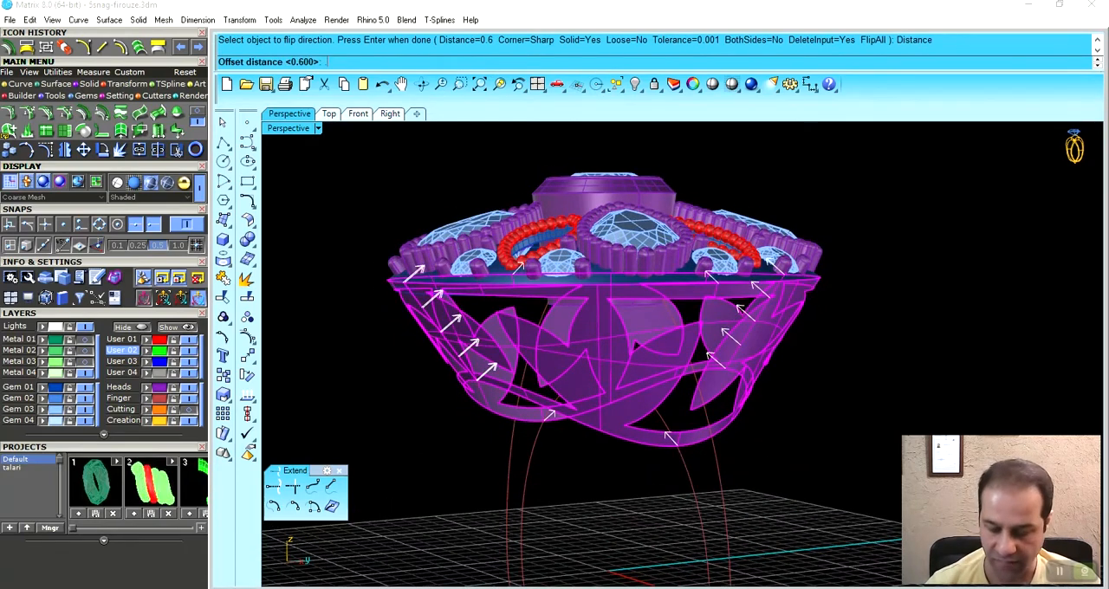
pyautogui.write('.7')
pyautogui.press('Return')
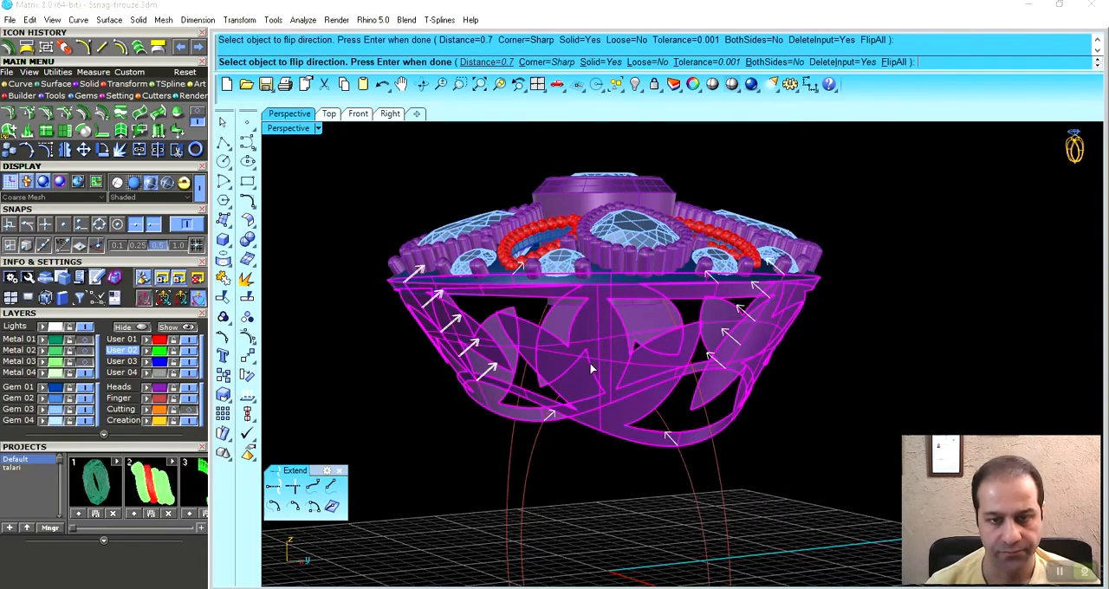
pyautogui.press('Return')
# - Select the thickened openwork solid and assign it to the Metal 04 layer
pyautogui.click(345, 348)
pyautogui.scroll(-4, 453, 331)
pyautogui.moveTo(459, 303)
pyautogui.mouseDown(button='right')
pyautogui.moveTo(497, 310)
pyautogui.moveTo(482, 317)
pyautogui.moveTo(450, 290)
pyautogui.mouseUp(button='right')
pyautogui.click(480, 317)
pyautogui.click(343, 270)
pyautogui.moveTo(347, 274); pyautogui.dragTo(497, 329, button='right')
pyautogui.click(526, 290)
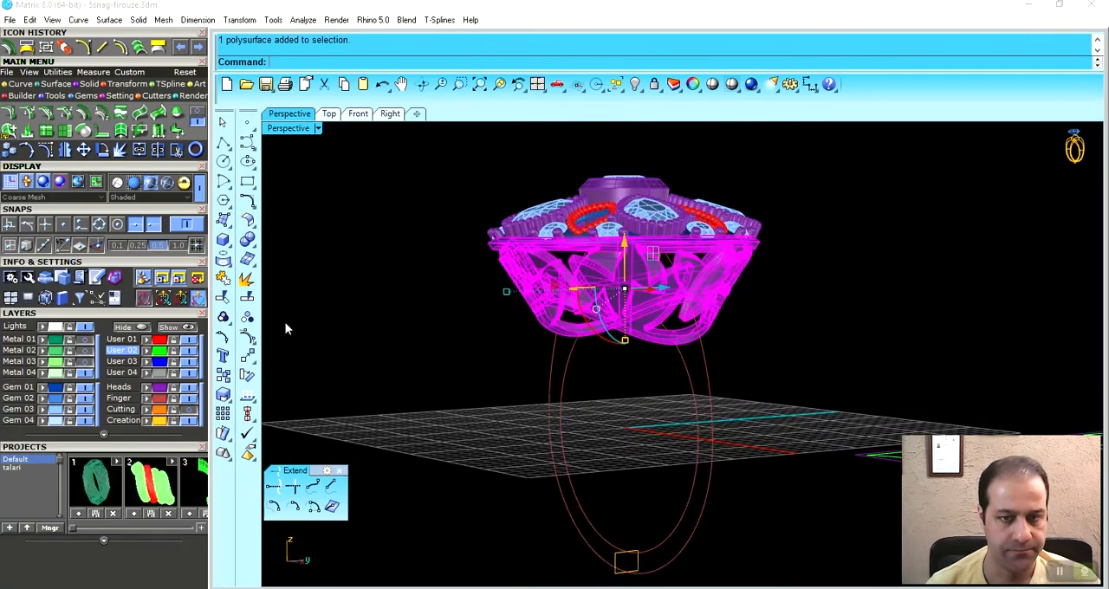
pyautogui.click(55, 374)
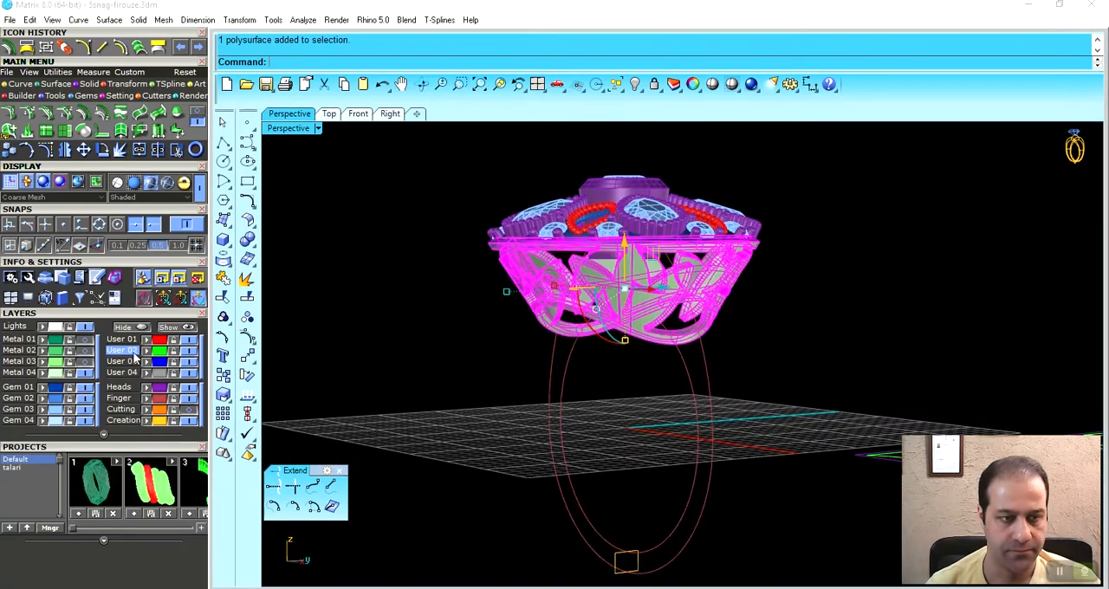
# - Turn on the Metal 03 layer to show the ring shank, and toggle the Metal 02 layer
pyautogui.click(84, 360)
pyautogui.click(83, 361)
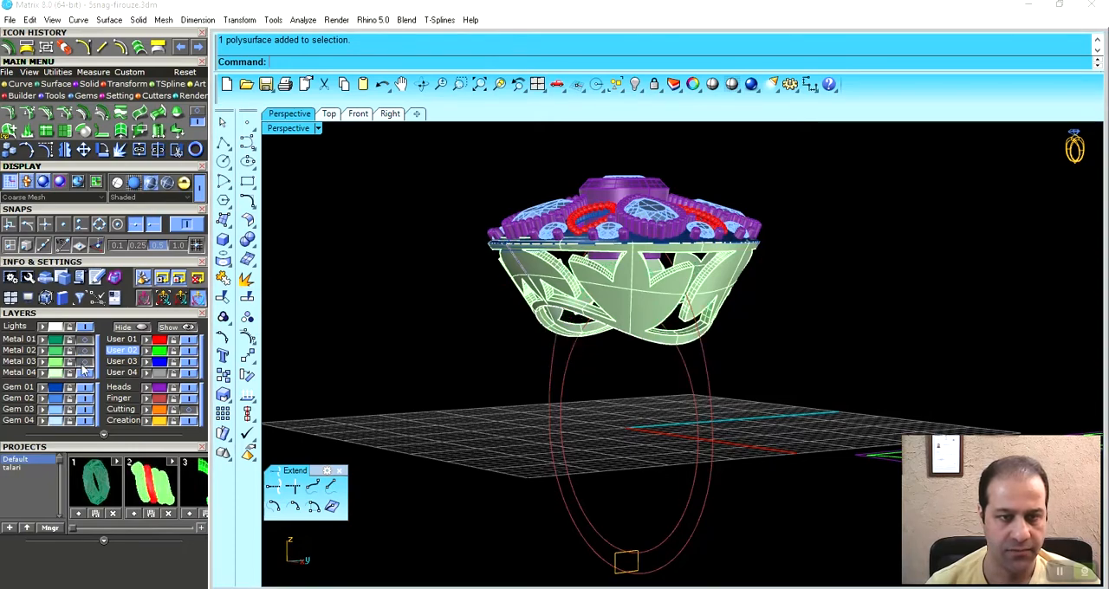
pyautogui.click(84, 362)
pyautogui.moveTo(624, 359); pyautogui.dragTo(493, 309, button='right')
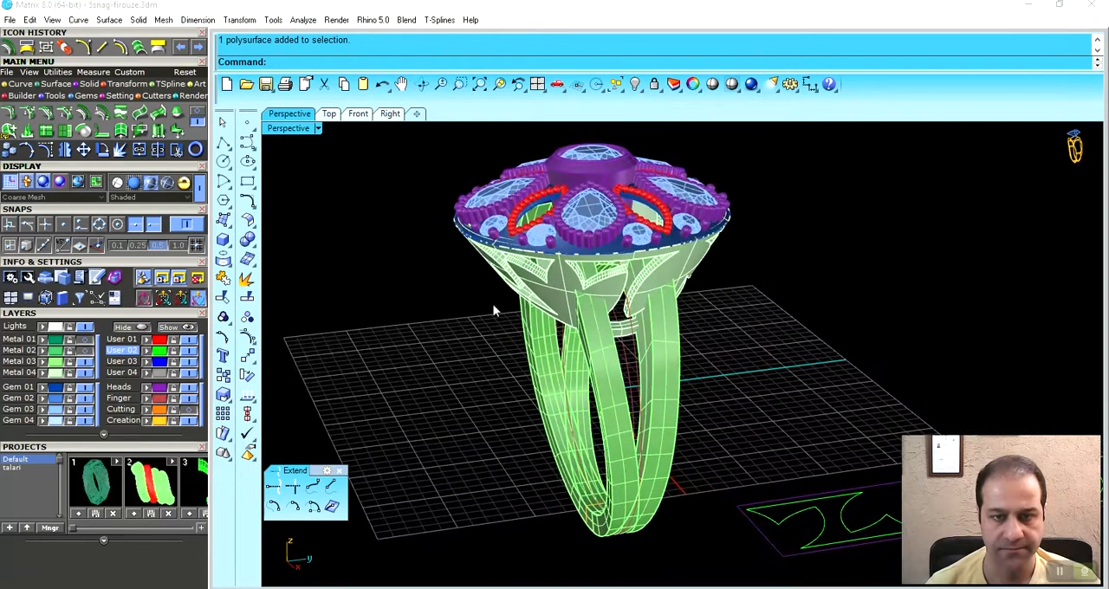
pyautogui.click(85, 353)
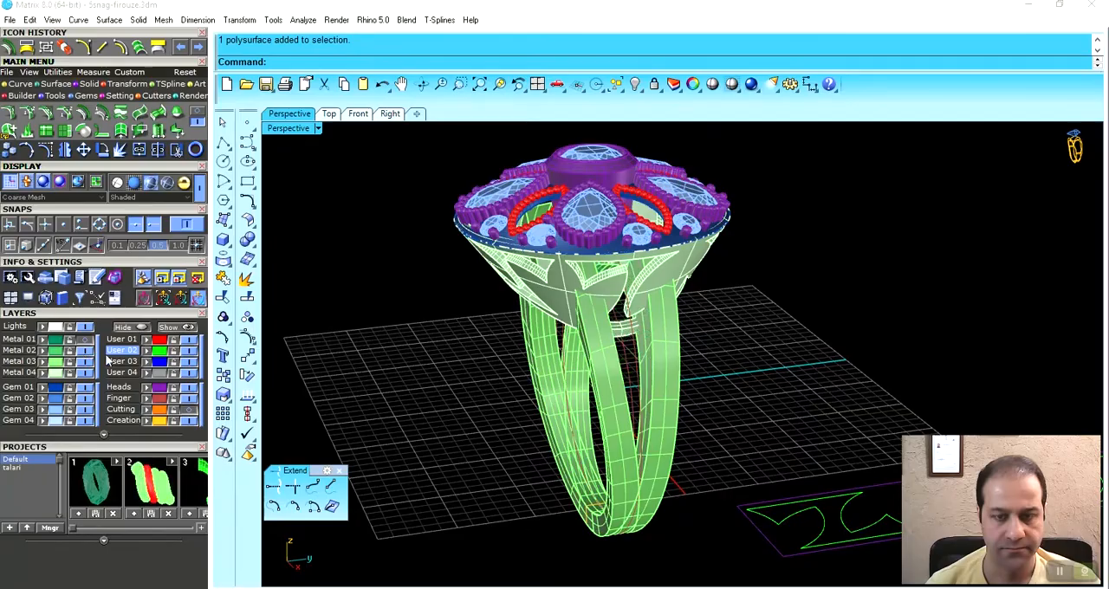
# - Examine the assembled ring and its openwork from several angles, briefly in another display mode
pyautogui.moveTo(707, 314); pyautogui.dragTo(730, 277, button='right')
pyautogui.scroll(4, 665, 291)
pyautogui.moveTo(665, 291); pyautogui.dragTo(597, 347, button='right')
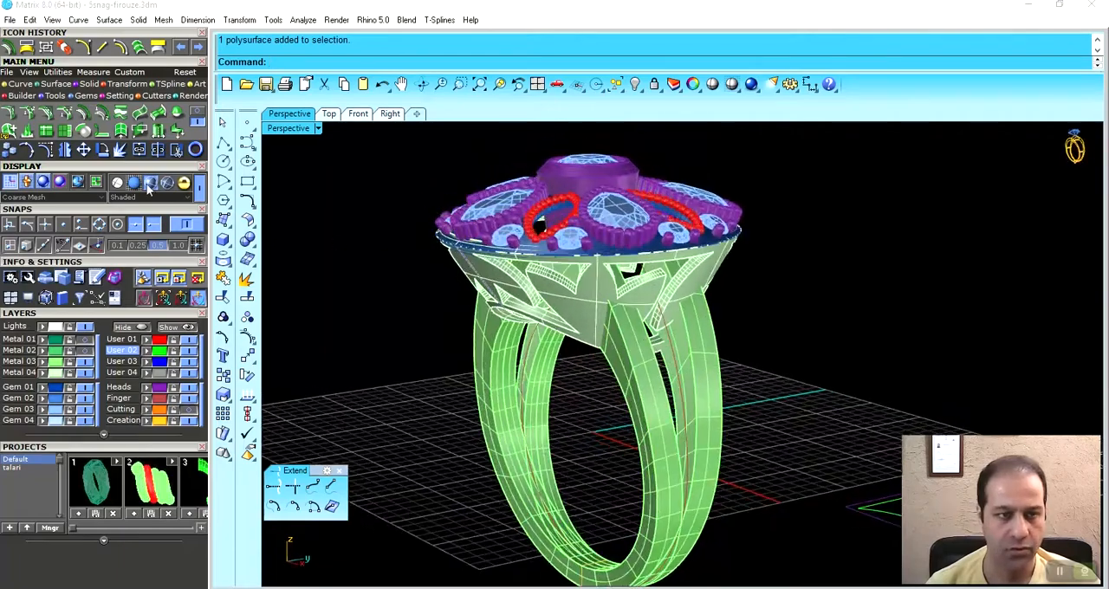
pyautogui.click(184, 183)
pyautogui.moveTo(658, 285)
pyautogui.mouseDown(button='right')
pyautogui.moveTo(730, 277)
pyautogui.moveTo(284, 288)
pyautogui.mouseUp(button='right')
pyautogui.click(151, 182)
pyautogui.moveTo(555, 295)
pyautogui.mouseDown(button='right')
pyautogui.moveTo(530, 331)
pyautogui.moveTo(587, 288)
pyautogui.moveTo(616, 306)
pyautogui.moveTo(641, 240)
pyautogui.mouseUp(button='right')
pyautogui.moveTo(574, 308)
pyautogui.mouseDown(button='right')
pyautogui.moveTo(703, 293)
pyautogui.moveTo(472, 288)
pyautogui.moveTo(460, 275)
pyautogui.moveTo(557, 267)
pyautogui.moveTo(726, 328)
pyautogui.moveTo(665, 229)
pyautogui.moveTo(709, 321)
pyautogui.mouseUp(button='right')
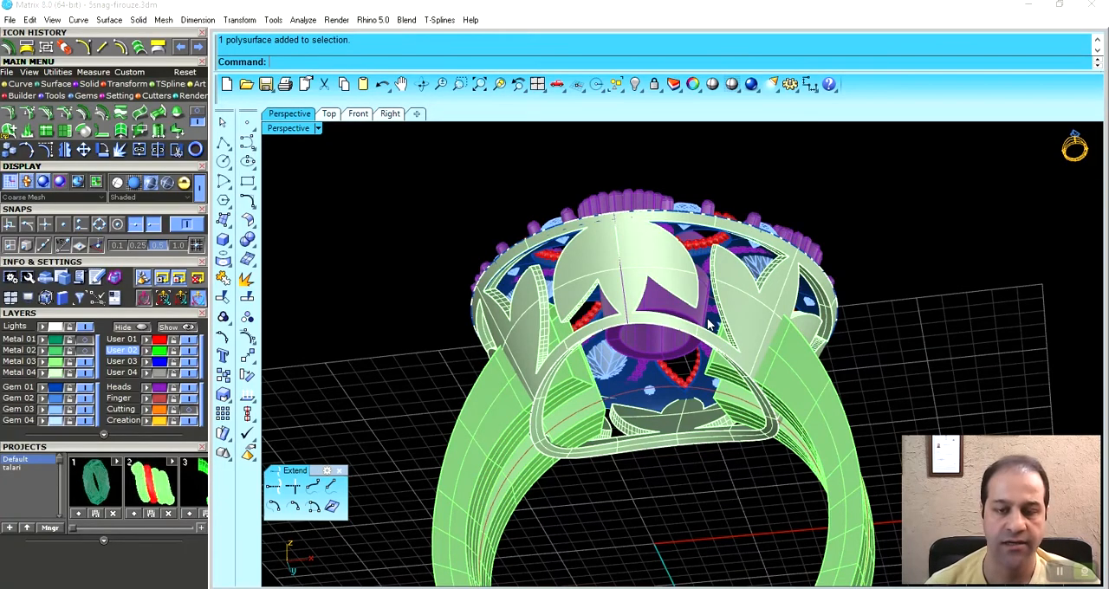
# - Delete the selected object beneath the centre of the ring's head
pyautogui.moveTo(709, 322); pyautogui.dragTo(752, 350, button='right')
pyautogui.moveTo(718, 318); pyautogui.dragTo(569, 343, button='right')
pyautogui.click(687, 327)
pyautogui.press('Delete')
# - Examine the openwork lotus gallery and its junction with the shank from several angles
pyautogui.scroll(-3, 676, 327)
pyautogui.scroll(2, 569, 342)
pyautogui.moveTo(500, 374); pyautogui.dragTo(549, 317, button='right')
pyautogui.scroll(4, 555, 304)
pyautogui.moveTo(570, 263); pyautogui.dragTo(614, 286, button='right')
pyautogui.scroll(4, 620, 277)
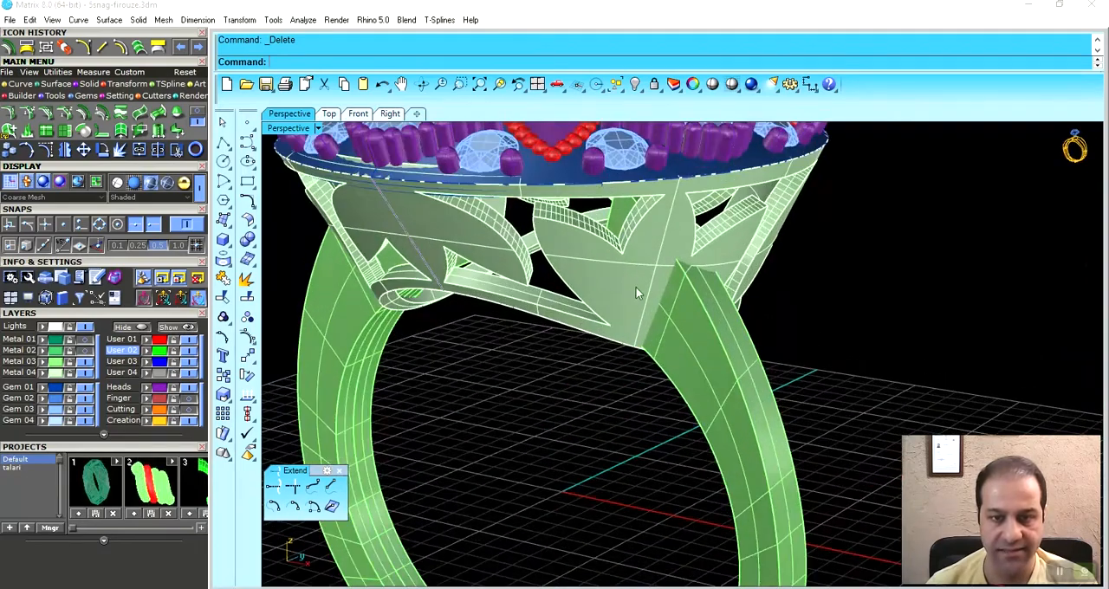
pyautogui.scroll(-3, 625, 280)
pyautogui.moveTo(625, 280)
pyautogui.mouseDown(button='right')
pyautogui.moveTo(637, 256)
pyautogui.moveTo(645, 277)
pyautogui.mouseUp(button='right')
pyautogui.scroll(4, 644, 277)
pyautogui.scroll(-3, 644, 252)
pyautogui.moveTo(678, 313); pyautogui.dragTo(620, 273, button='right')
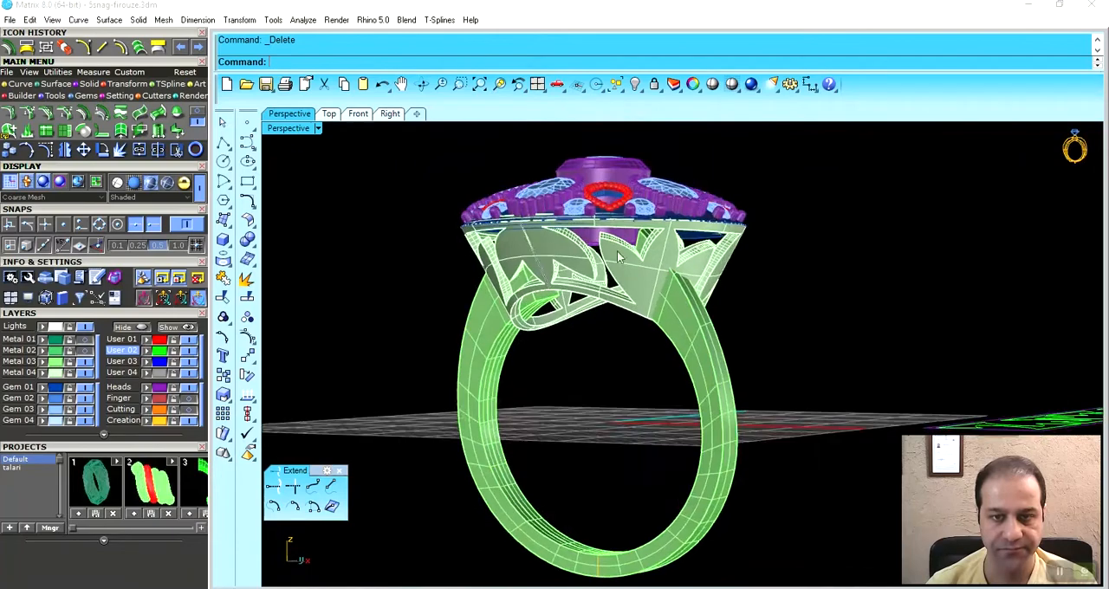
pyautogui.scroll(2, 621, 273)
# - Extract a copy of the outer face of the openwork solid, with Copy=Yes and OutputLayer=Input
pyautogui.click(87, 86)
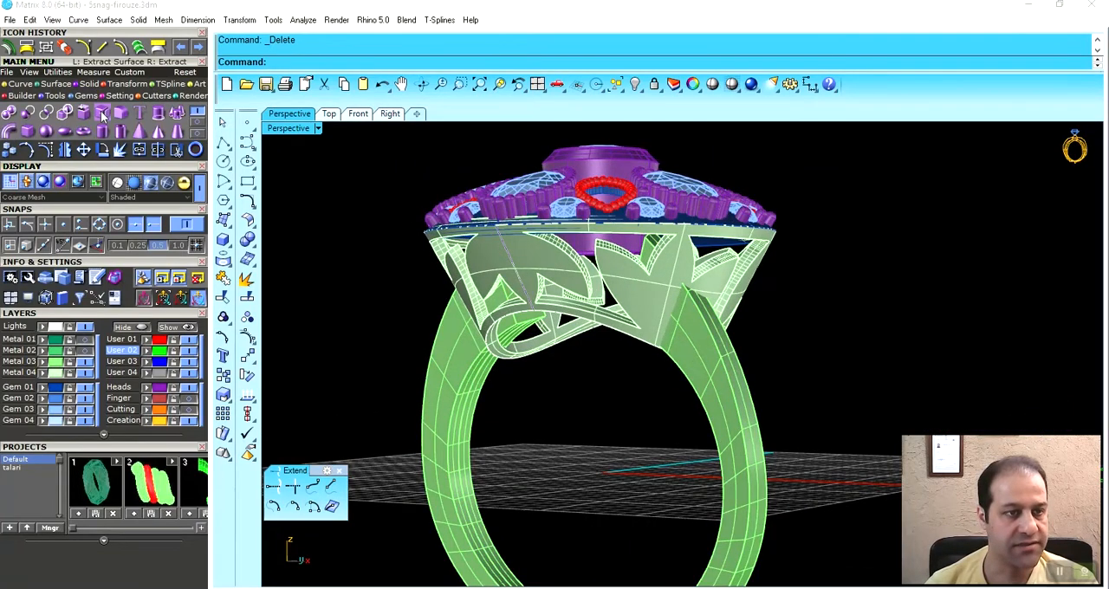
pyautogui.click(103, 116)
pyautogui.moveTo(617, 246); pyautogui.dragTo(582, 268, button='right')
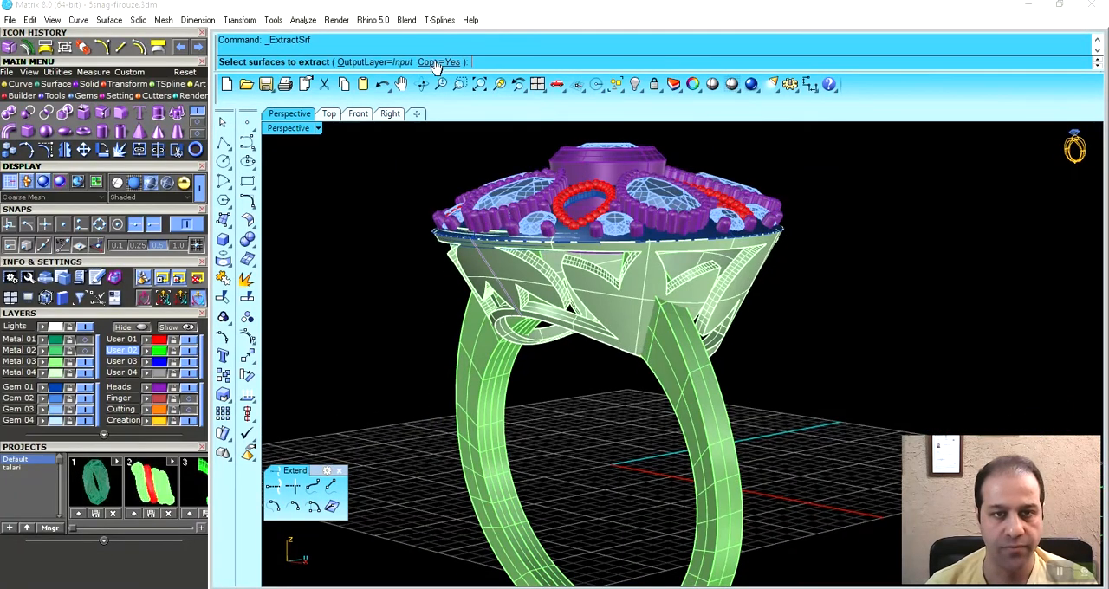
pyautogui.moveTo(554, 303); pyautogui.dragTo(594, 303, button='right')
pyautogui.scroll(2, 631, 305)
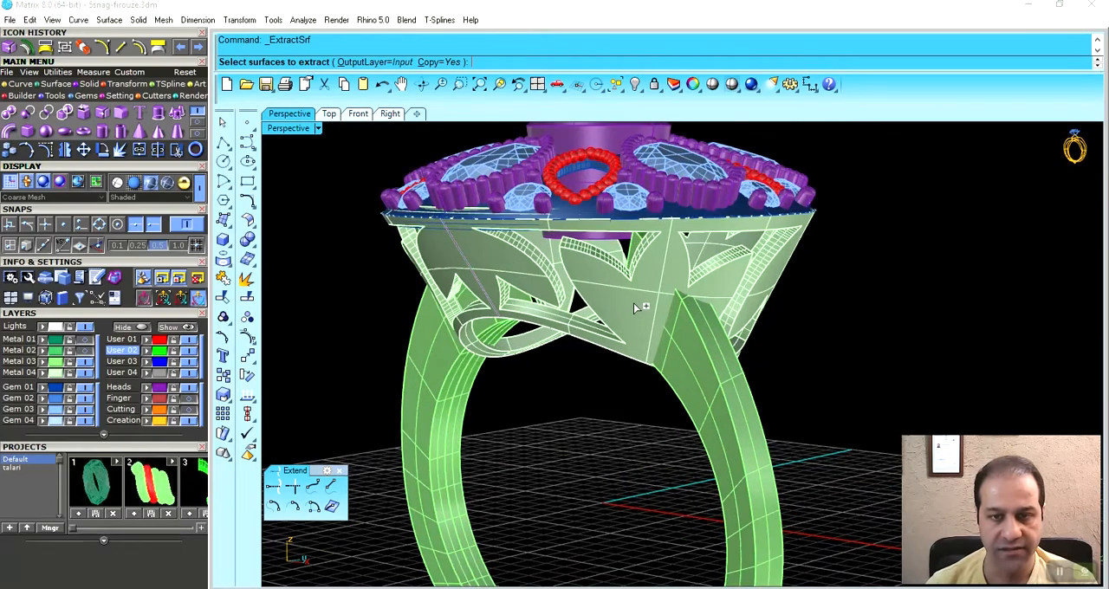
pyautogui.click(635, 304)
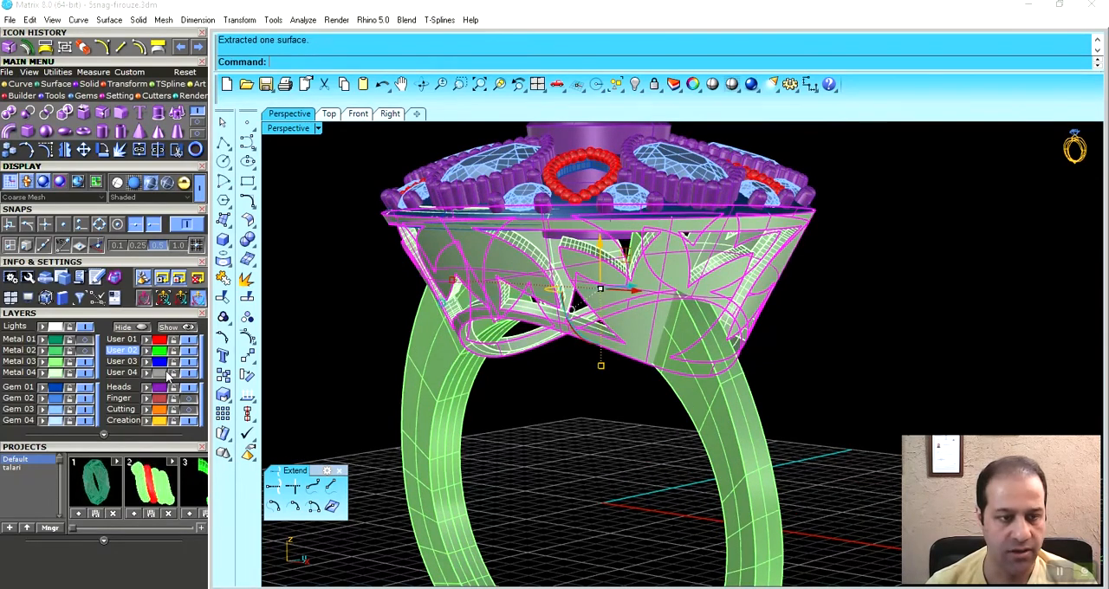
# - Assign the extracted outer face to the User 03 layer and turn off the Metal 04 layer
pyautogui.click(147, 362)
pyautogui.moveTo(554, 334); pyautogui.dragTo(606, 312, button='right')
pyautogui.click(84, 374)
# - Untrim every pattern opening in the extracted face with KeepTrimObjects=No to restore the full tapered surface
pyautogui.click(600, 471)
pyautogui.moveTo(620, 405); pyautogui.dragTo(450, 352, button='right')
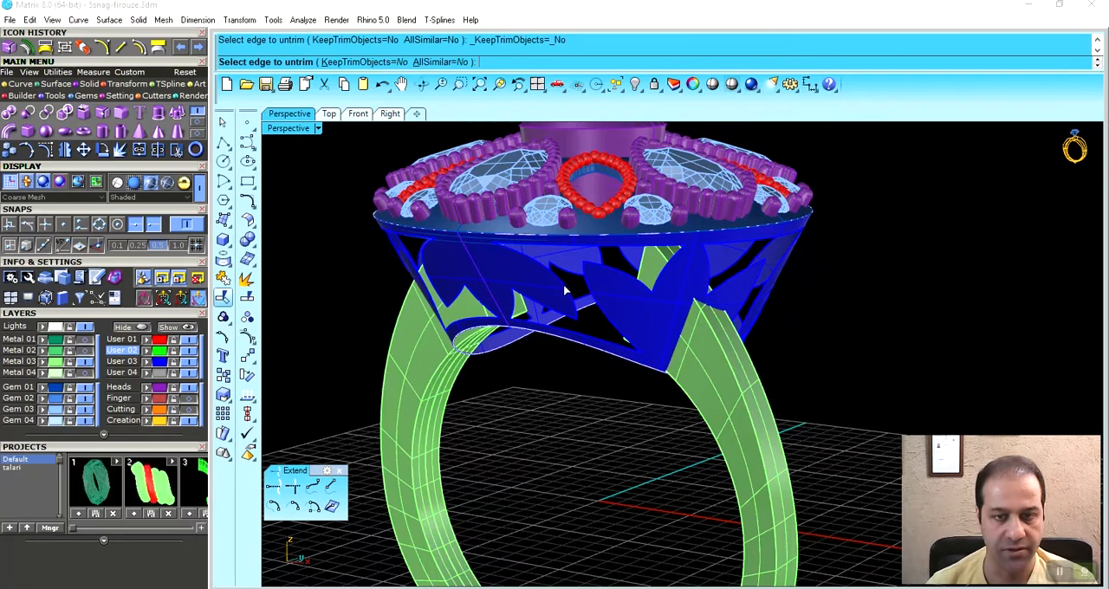
pyautogui.moveTo(426, 252); pyautogui.dragTo(568, 268, button='right')
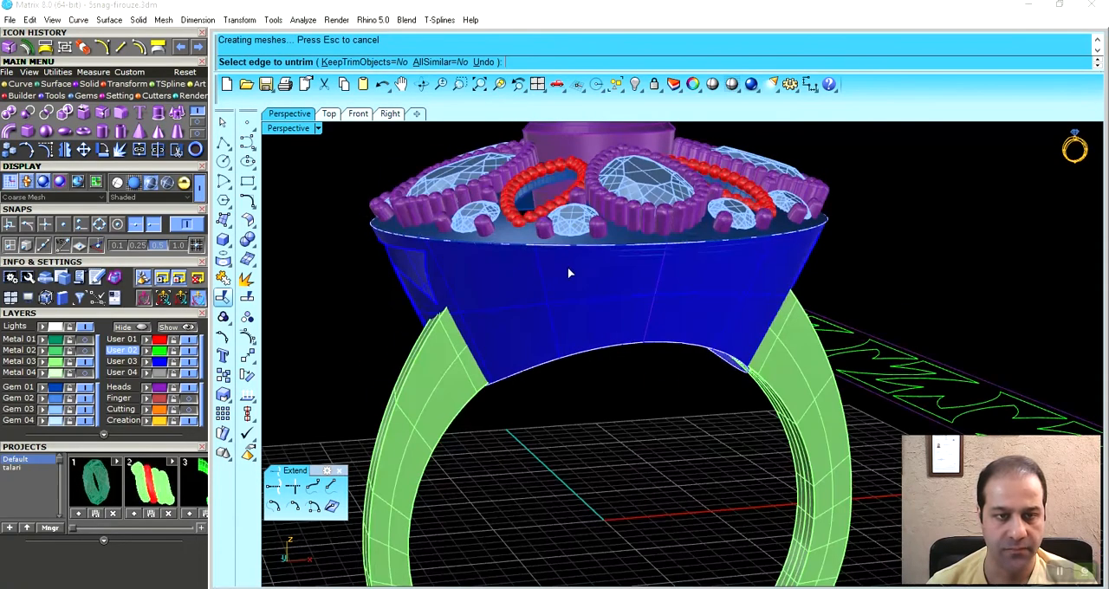
pyautogui.click(54, 85)
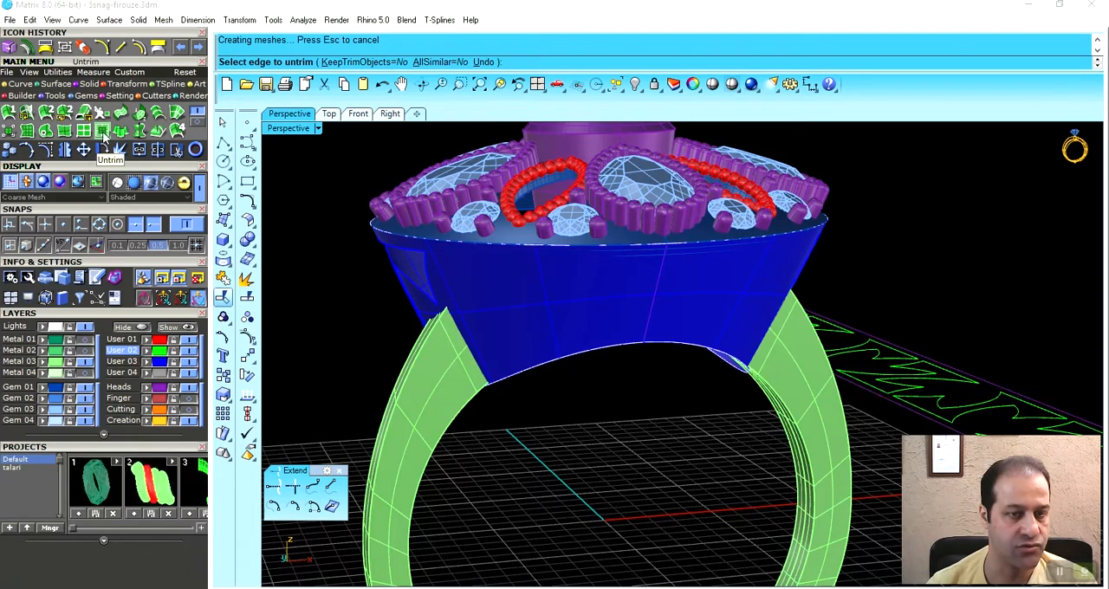
pyautogui.moveTo(463, 247); pyautogui.dragTo(721, 296, button='right')
pyautogui.moveTo(600, 305); pyautogui.dragTo(727, 269, button='right')
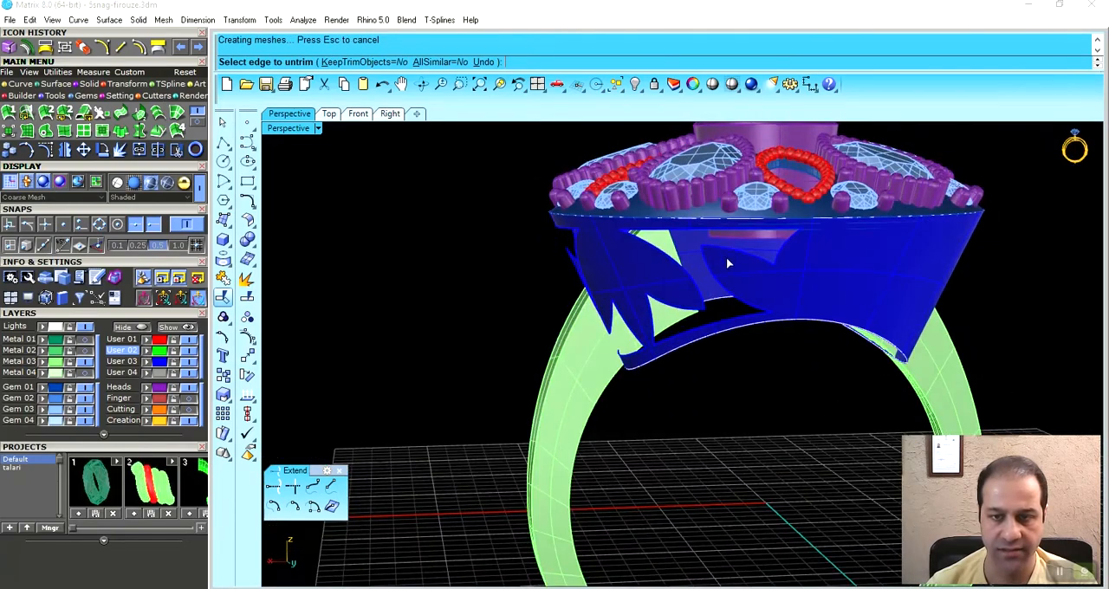
pyautogui.moveTo(643, 301); pyautogui.dragTo(715, 286, button='right')
pyautogui.moveTo(662, 241)
pyautogui.mouseDown(button='right')
pyautogui.moveTo(664, 317)
pyautogui.moveTo(637, 313)
pyautogui.moveTo(619, 344)
pyautogui.moveTo(621, 255)
pyautogui.moveTo(803, 297)
pyautogui.moveTo(703, 283)
pyautogui.moveTo(726, 377)
pyautogui.mouseUp(button='right')
pyautogui.rightClick(619, 344)
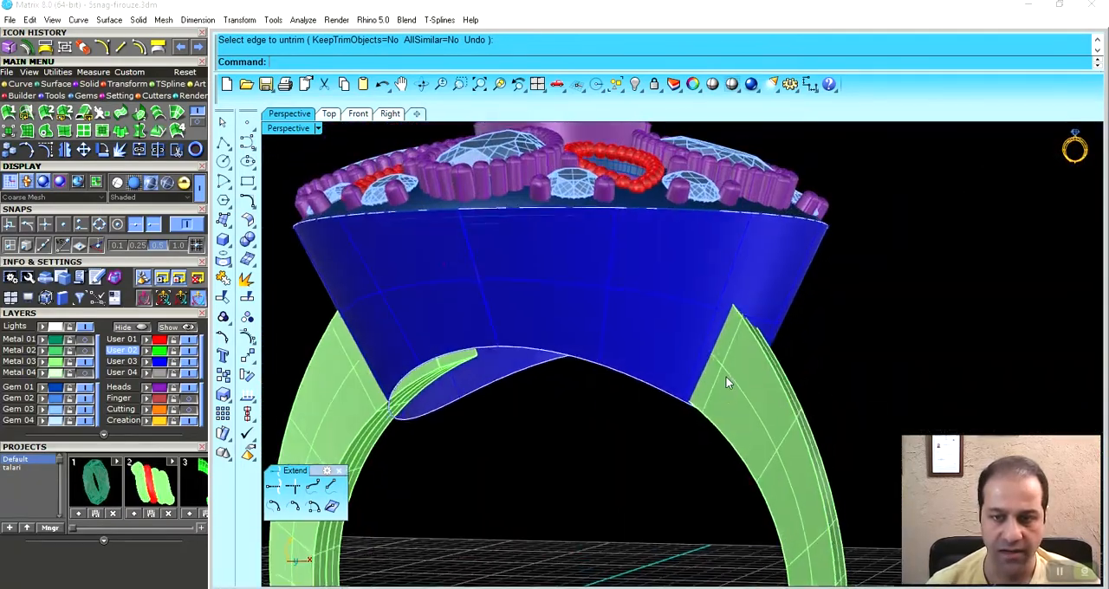
# - Examine the lower edge of the untrimmed tapered surface and where it meets the ends of the shank
pyautogui.click(732, 387)
pyautogui.click(843, 329)
pyautogui.moveTo(771, 347); pyautogui.dragTo(651, 327, button='right')
pyautogui.scroll(5, 630, 421)
pyautogui.moveTo(630, 420); pyautogui.dragTo(699, 320, button='right')
pyautogui.scroll(9, 690, 353)
pyautogui.scroll(-10, 664, 350)
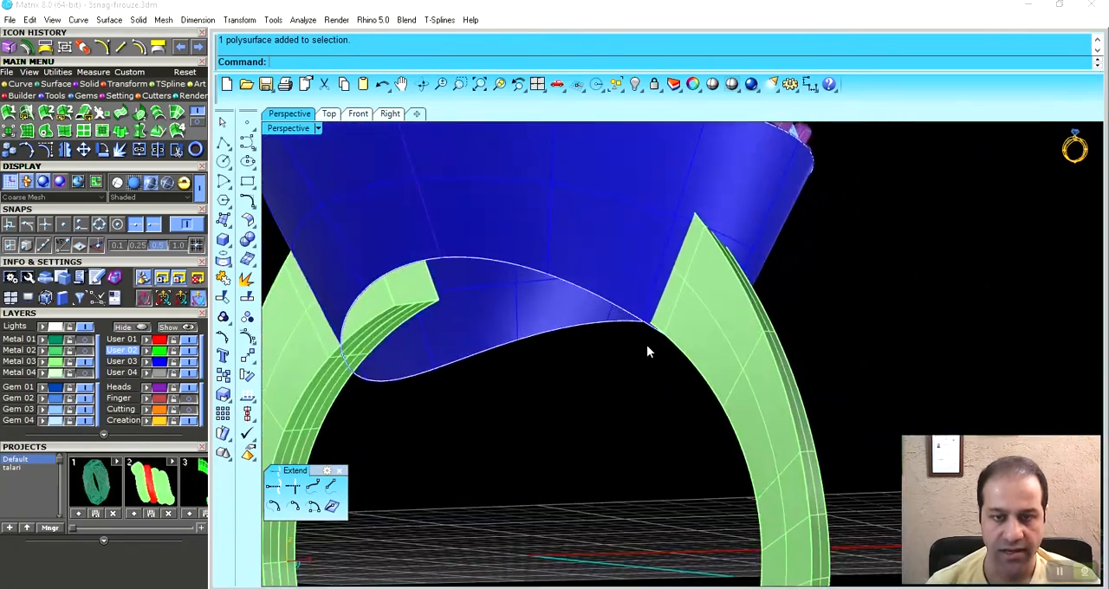
pyautogui.scroll(3, 623, 308)
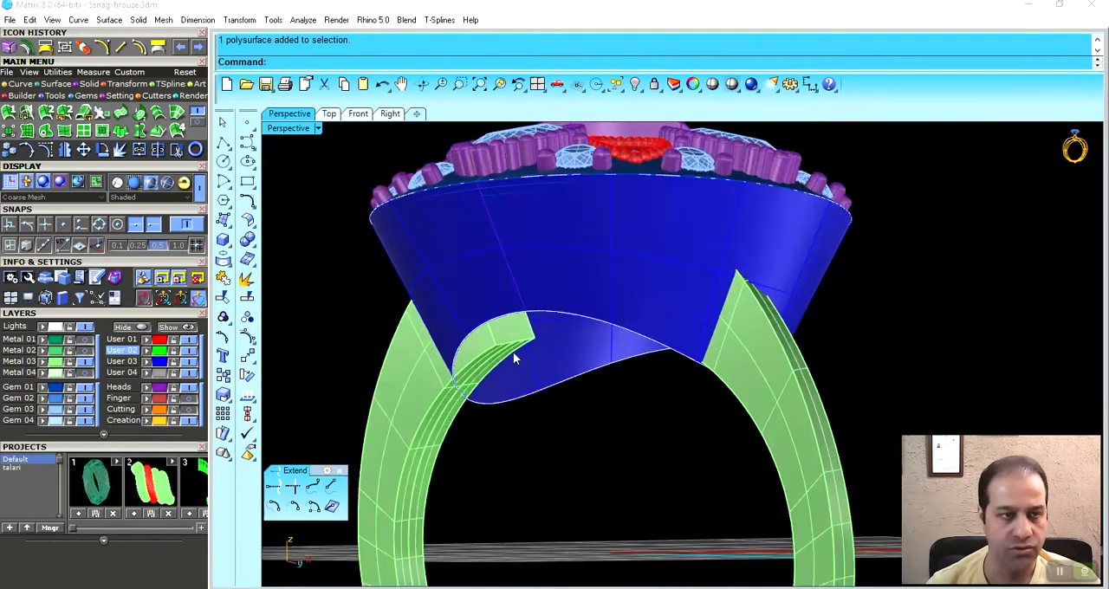
pyautogui.click(197, 127)
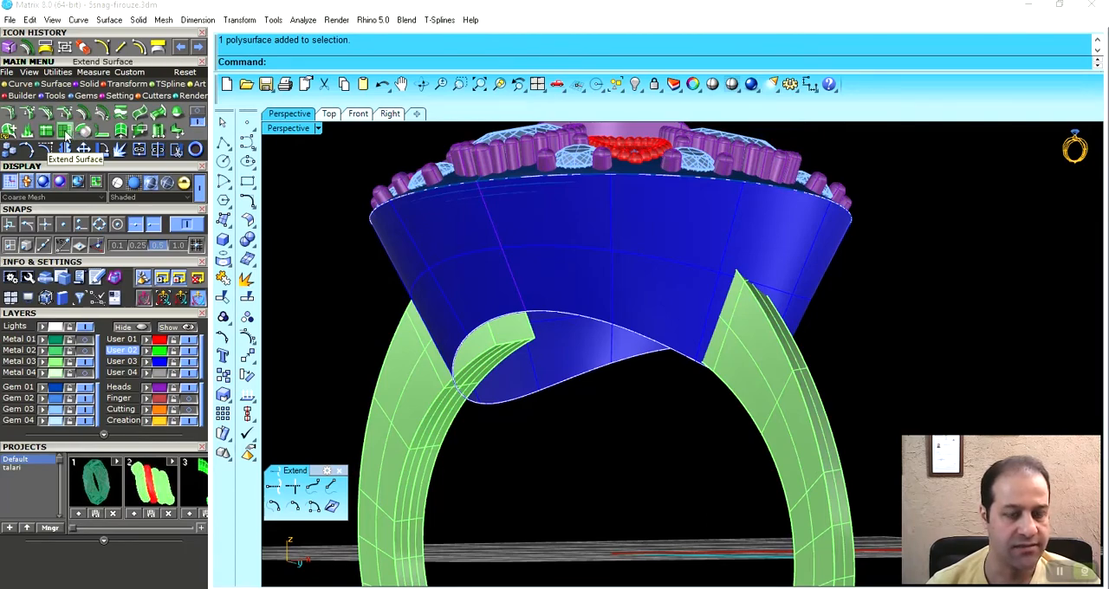
pyautogui.scroll(10, 459, 363)
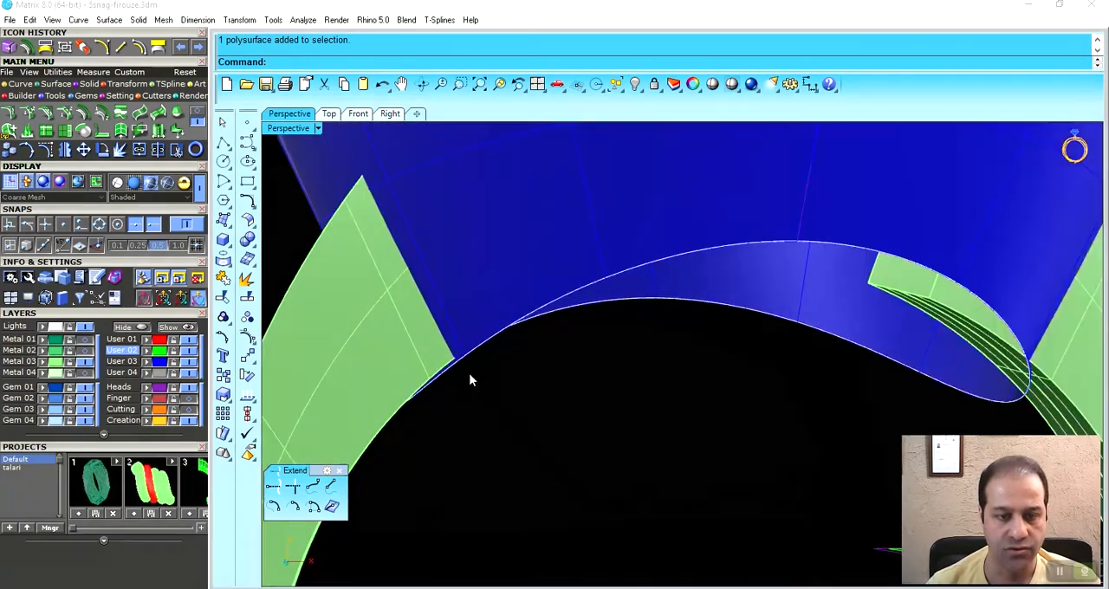
pyautogui.scroll(-10, 482, 355)
pyautogui.moveTo(516, 334); pyautogui.dragTo(614, 354, button='right')
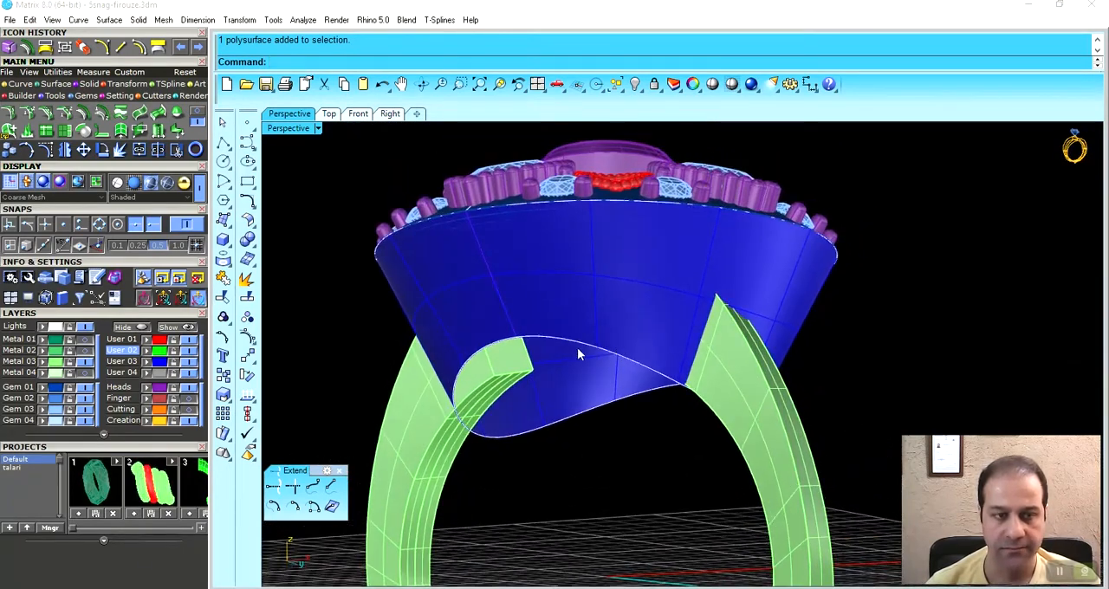
# - Offset the tapered surface inward with Distance=0.7, Corner=Sharp and Solid=No, and delete the original blue surface
pyautogui.click(631, 314)
pyautogui.moveTo(630, 314); pyautogui.dragTo(606, 240, button='right')
pyautogui.scroll(2, 596, 248)
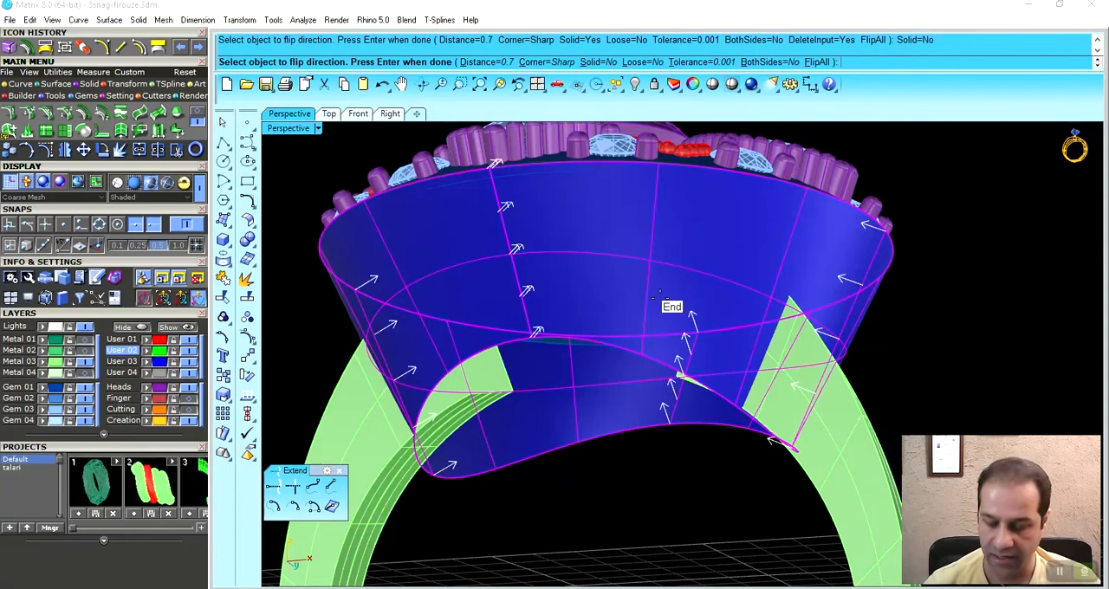
pyautogui.press('Return')
pyautogui.press('Delete')
# - Examine from several angles how the inward offset surface crosses the upper ends of the shank
pyautogui.scroll(7, 755, 398)
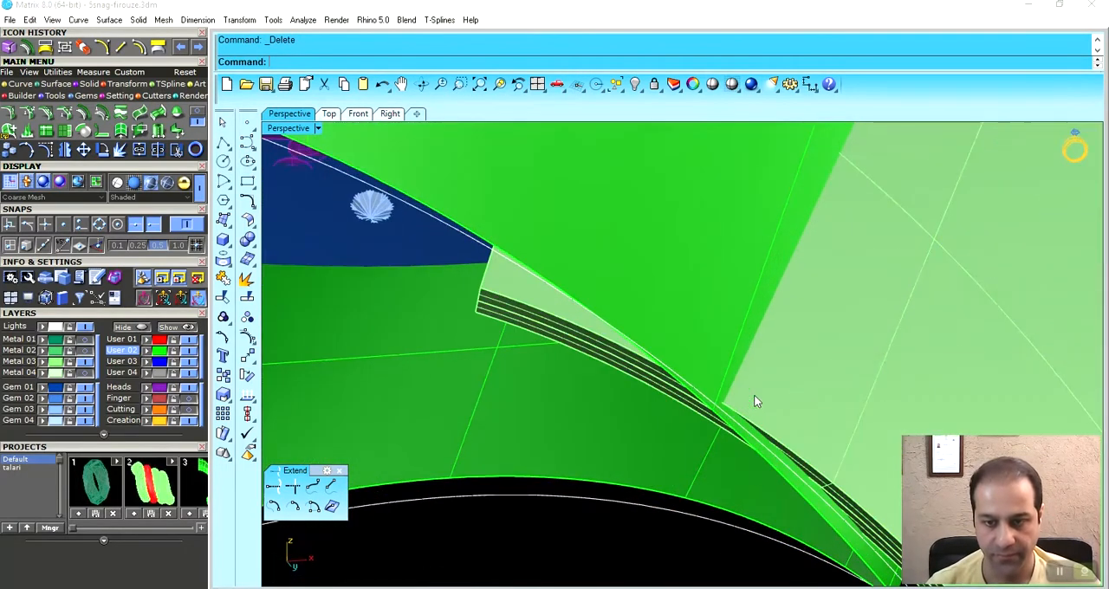
pyautogui.scroll(-8, 718, 366)
pyautogui.moveTo(723, 409); pyautogui.dragTo(778, 367, button='right')
pyautogui.click(735, 287)
pyautogui.click(768, 405)
pyautogui.click(853, 303)
pyautogui.scroll(2, 705, 279)
pyautogui.scroll(2, 705, 281)
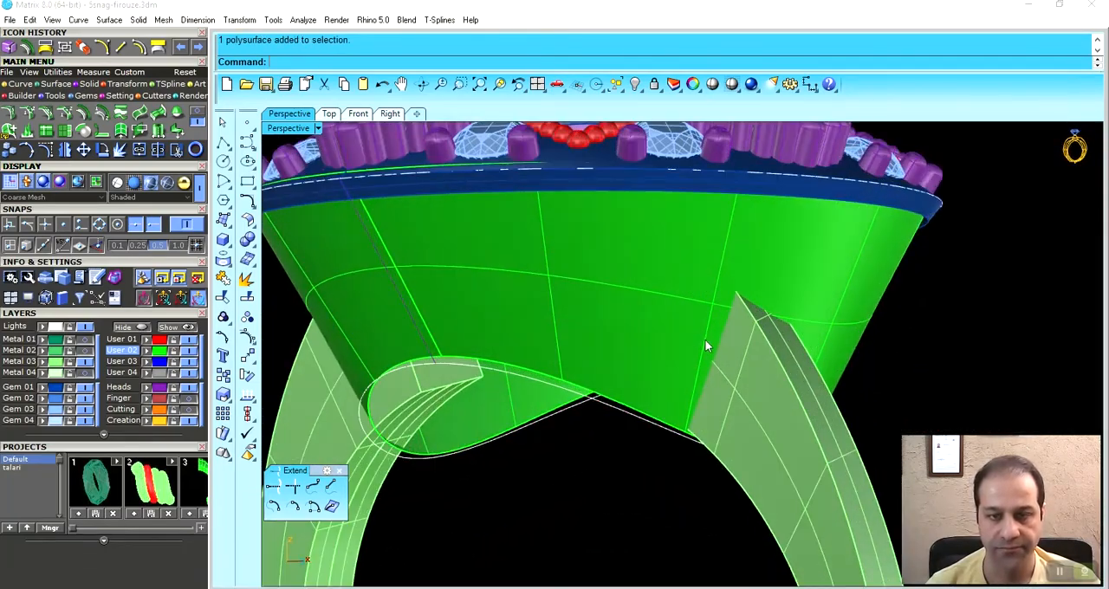
pyautogui.scroll(-1, 670, 349)
pyautogui.moveTo(671, 351); pyautogui.dragTo(691, 321, button='right')
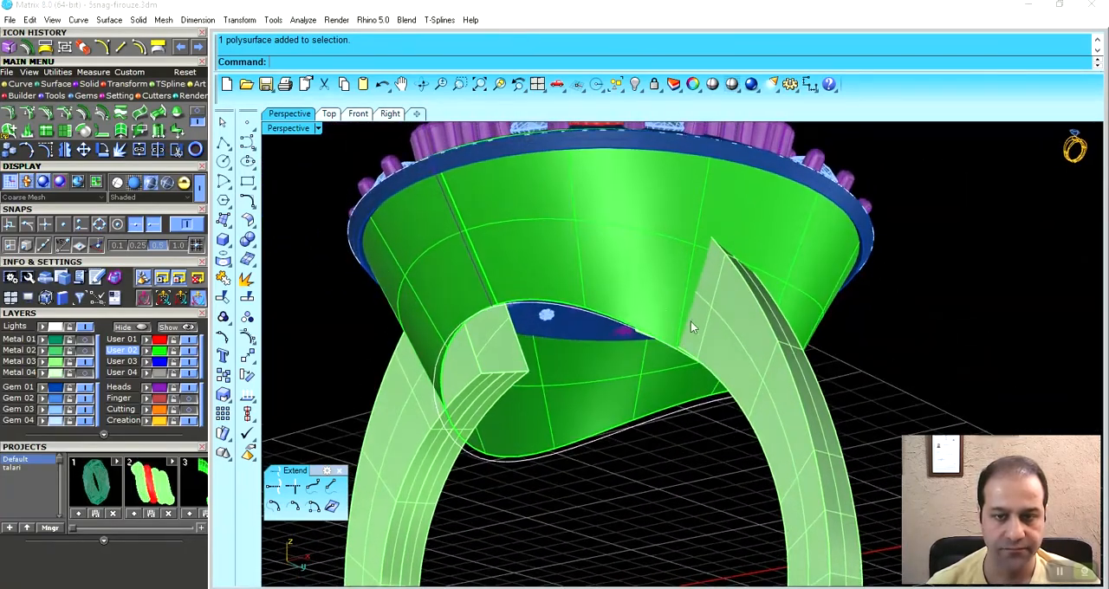
# - Cut the shank with the offset tapered surface using Create Solid
pyautogui.click(690, 364)
pyautogui.click(75, 98)
pyautogui.click(85, 114)
pyautogui.keyDown('shift'); pyautogui.moveTo(647, 430); pyautogui.dragTo(738, 465, button='right'); pyautogui.keyUp('shift')
pyautogui.click(738, 466)
pyautogui.moveTo(663, 394); pyautogui.dragTo(718, 349, button='right')
pyautogui.scroll(4, 583, 358)
pyautogui.scroll(-8, 583, 359)
pyautogui.click(638, 303)
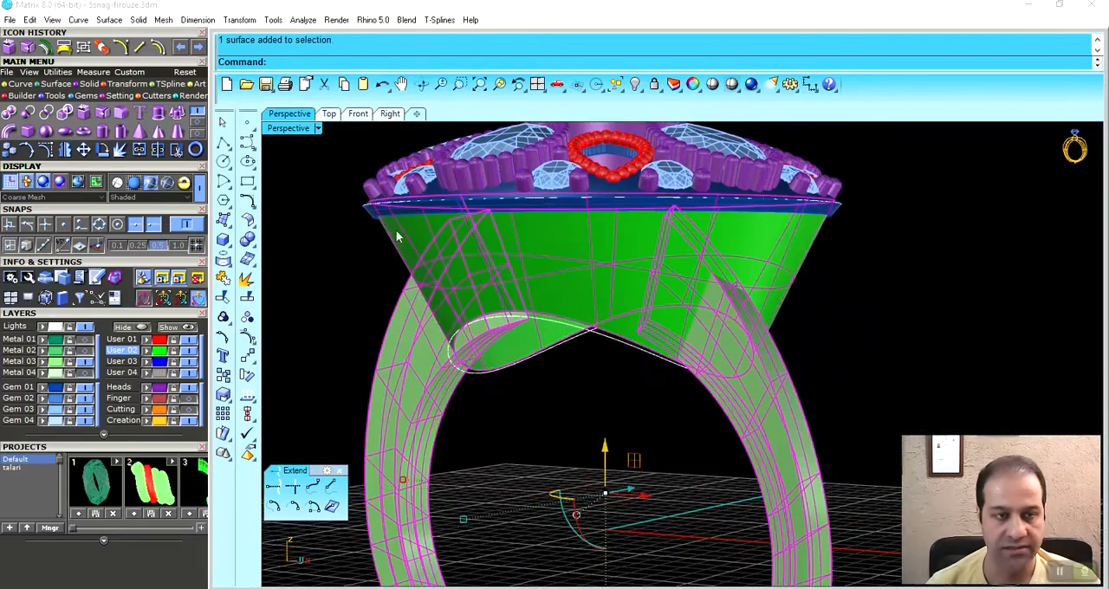
pyautogui.click(198, 123)
pyautogui.click(178, 114)
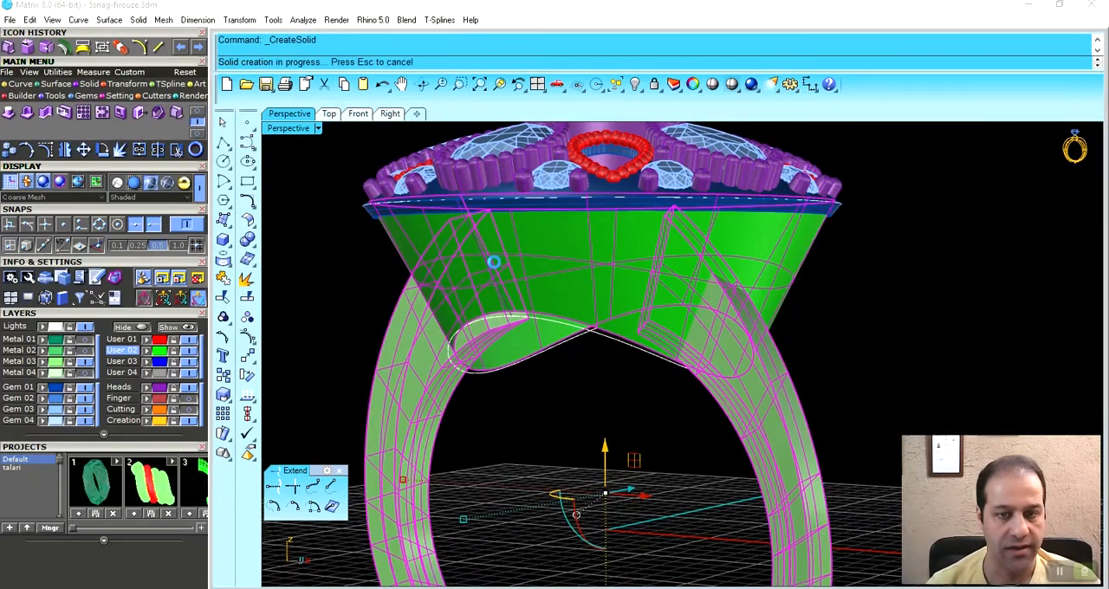
# - Delete the cut-off shank ends inside the gallery and turn the Metal 04 layer back on
pyautogui.moveTo(676, 331); pyautogui.dragTo(694, 321, button='right')
pyautogui.press('Escape')
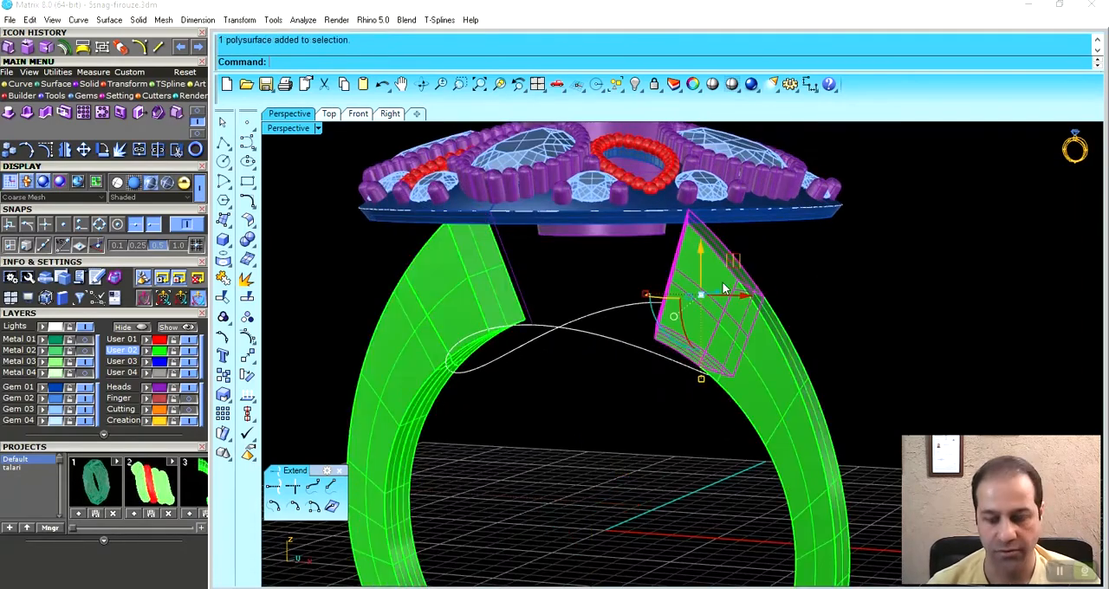
pyautogui.press('Delete')
pyautogui.moveTo(525, 315); pyautogui.dragTo(412, 348, button='right')
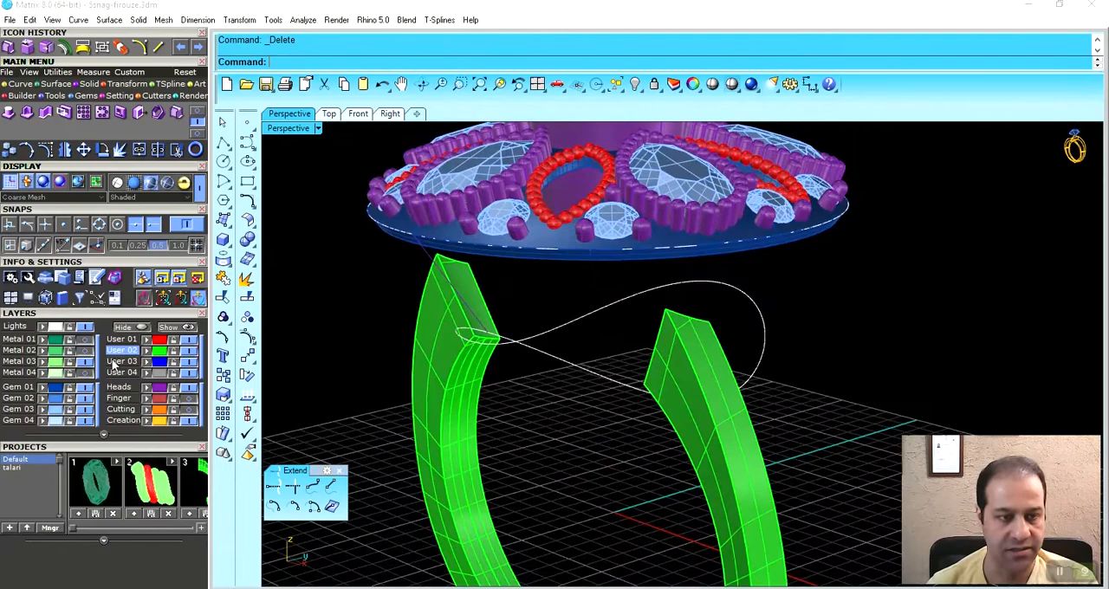
pyautogui.click(85, 370)
# - Mirror the trimmed shank along the X axis from origin 0 with Copy=Yes to form the second band
pyautogui.moveTo(611, 367); pyautogui.dragTo(853, 323, button='right')
pyautogui.scroll(5, 849, 323)
pyautogui.click(767, 338)
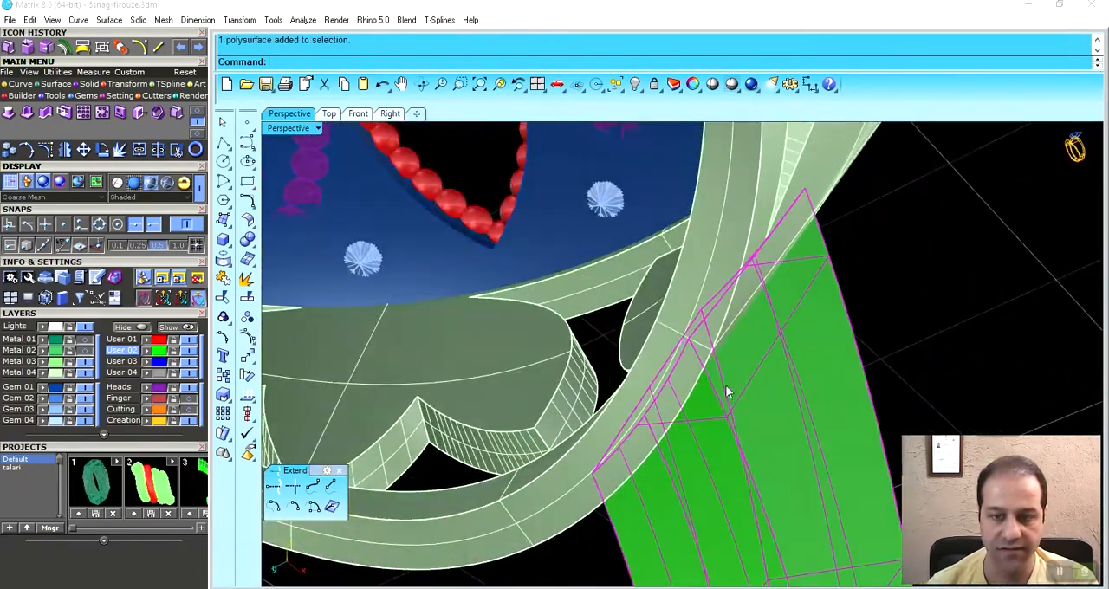
pyautogui.moveTo(734, 350); pyautogui.dragTo(756, 358, button='right')
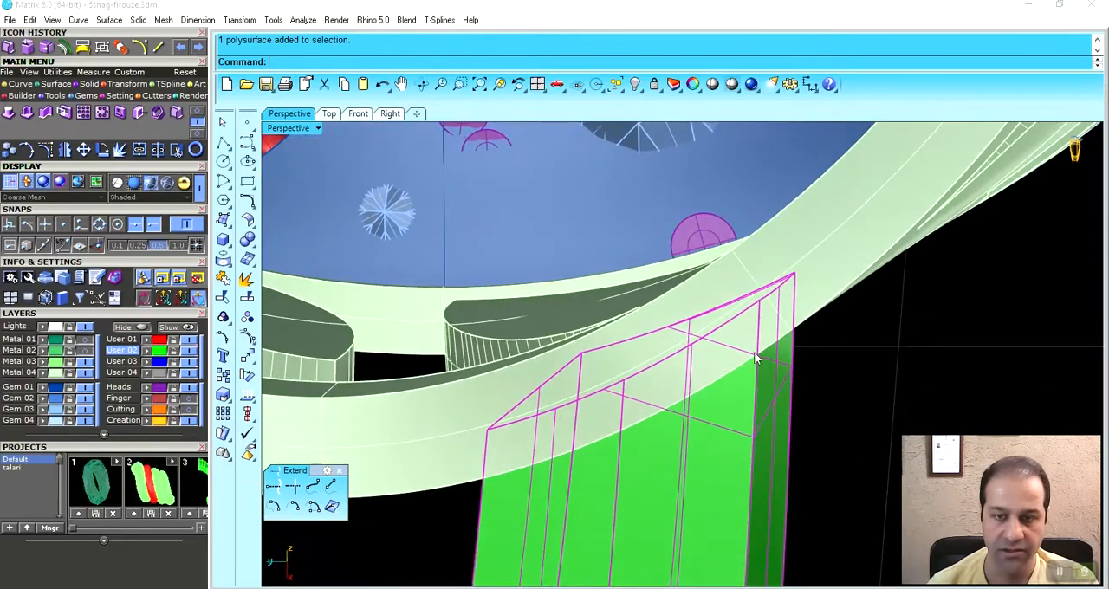
pyautogui.scroll(-8, 759, 315)
pyautogui.moveTo(757, 317); pyautogui.dragTo(336, 324, button='right')
pyautogui.rightClick(66, 151)
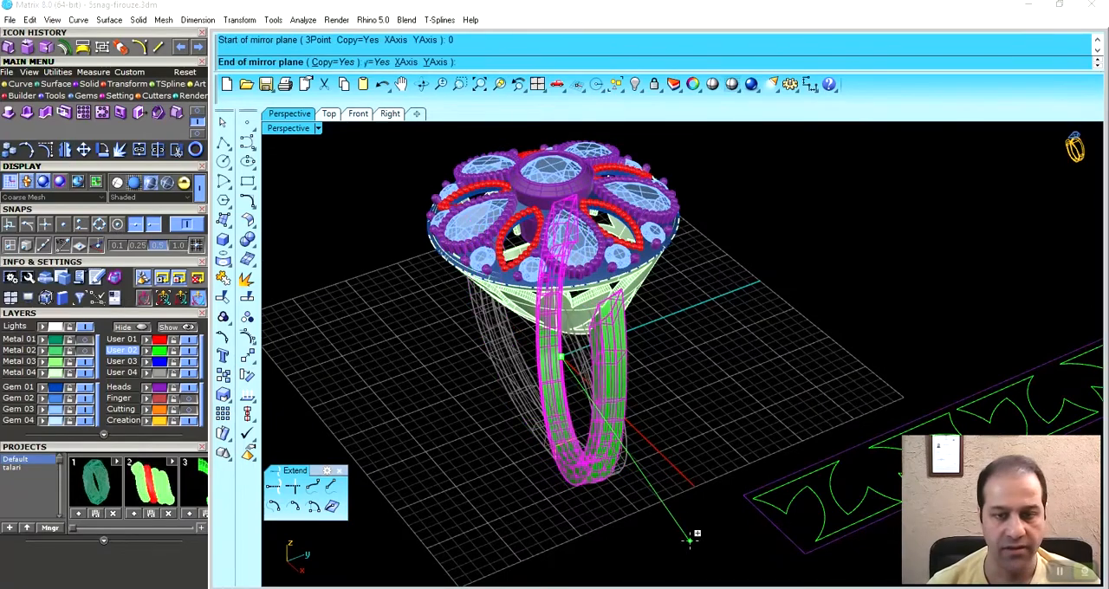
pyautogui.click(688, 473)
# - Examine the doubled shank, its junction with the gallery, and the stone settings on the ring's head
pyautogui.moveTo(699, 416); pyautogui.dragTo(691, 372, button='right')
pyautogui.scroll(5, 693, 381)
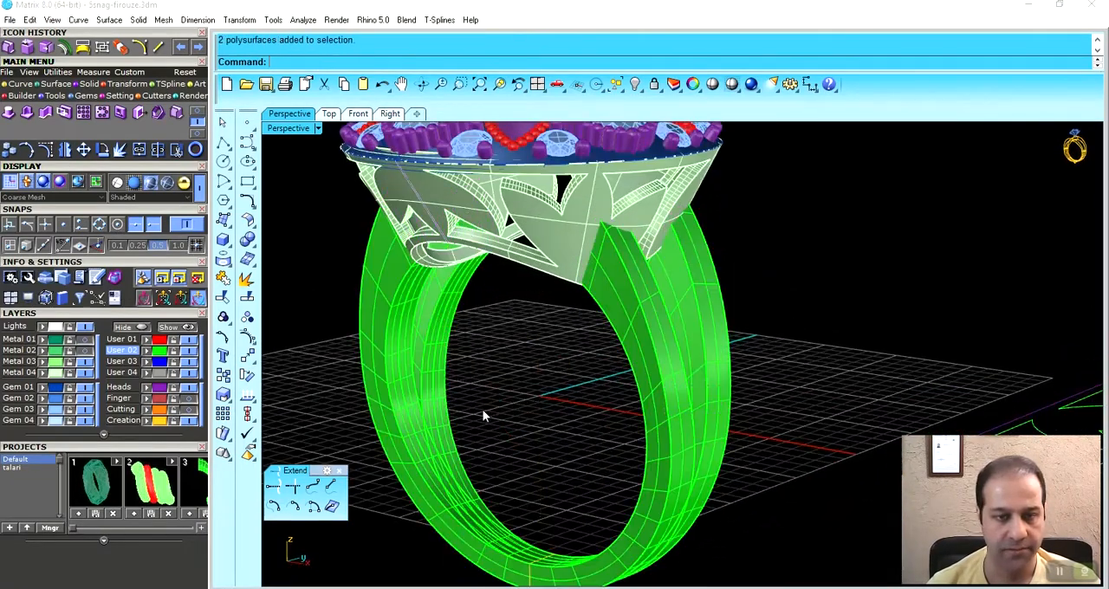
pyautogui.moveTo(503, 422); pyautogui.dragTo(600, 324, button='right')
pyautogui.scroll(5, 626, 230)
pyautogui.click(604, 316)
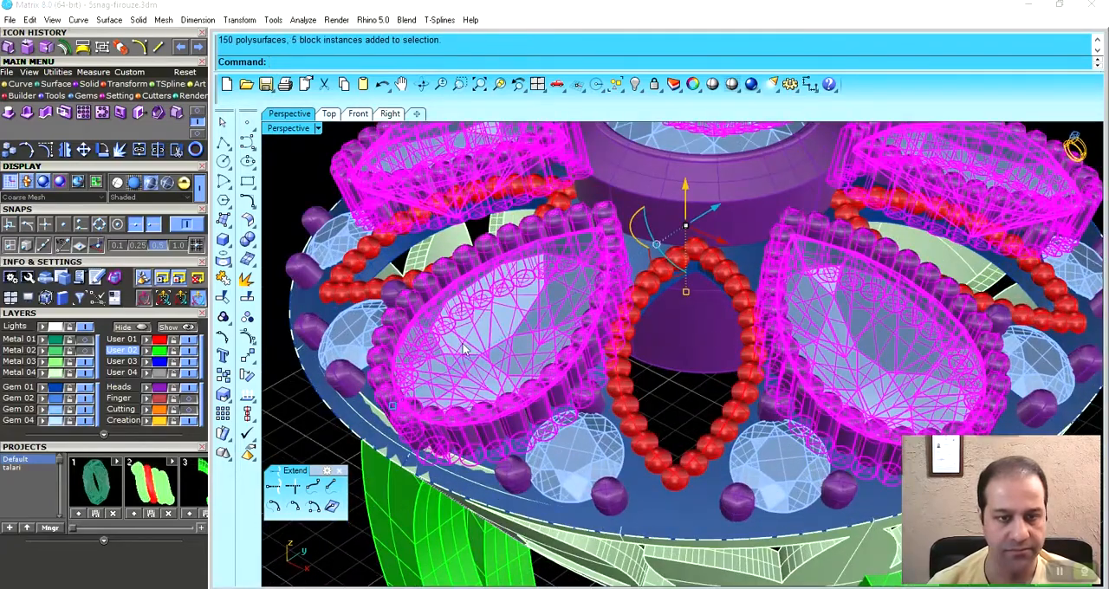
pyautogui.click(530, 352)
pyautogui.moveTo(532, 356); pyautogui.dragTo(704, 388, button='right')
pyautogui.scroll(5, 594, 287)
pyautogui.scroll(-8, 646, 319)
pyautogui.click(911, 328)
pyautogui.click(916, 354)
pyautogui.moveTo(736, 255); pyautogui.dragTo(719, 301, button='right')
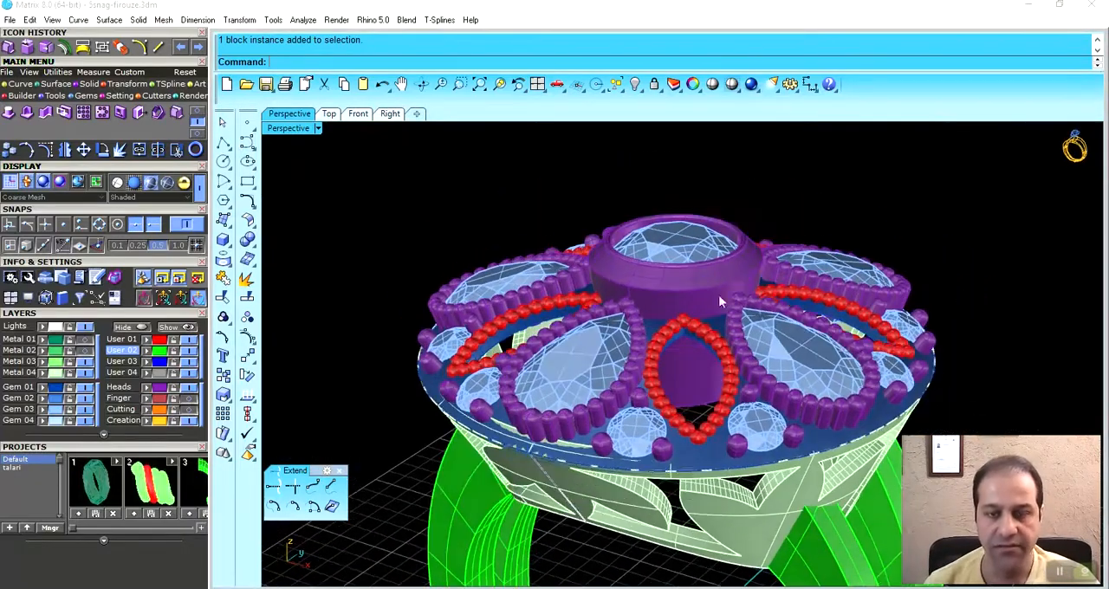
# - Restore the four-viewport layout, hide the gemstones' layer and show the central bezel in wireframe in the Front view
pyautogui.scroll(3, 671, 286)
pyautogui.click(672, 286)
pyautogui.moveTo(681, 402); pyautogui.dragTo(687, 230, button='right')
pyautogui.moveTo(684, 342); pyautogui.dragTo(696, 320, button='right')
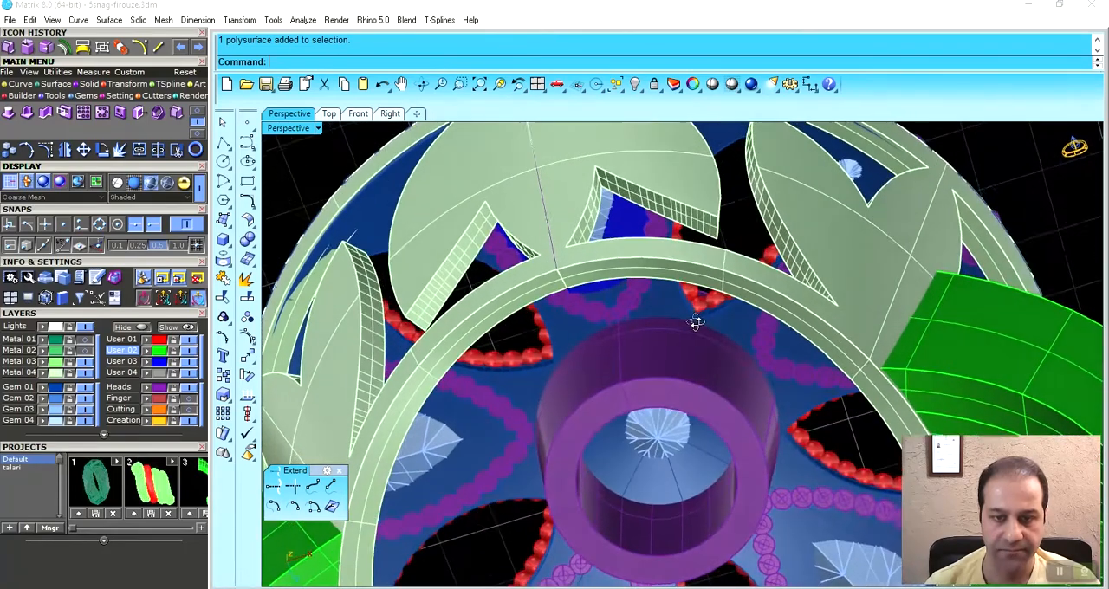
pyautogui.doubleClick(313, 128)
pyautogui.moveTo(474, 416); pyautogui.dragTo(502, 500, button='right')
pyautogui.scroll(-5, 479, 442)
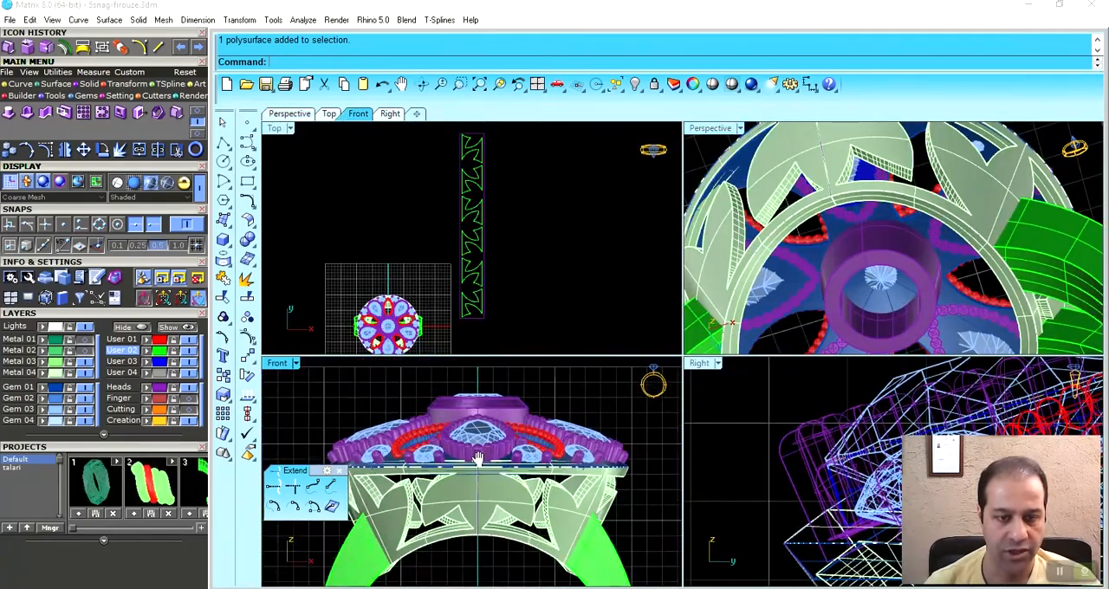
pyautogui.scroll(7, 477, 411)
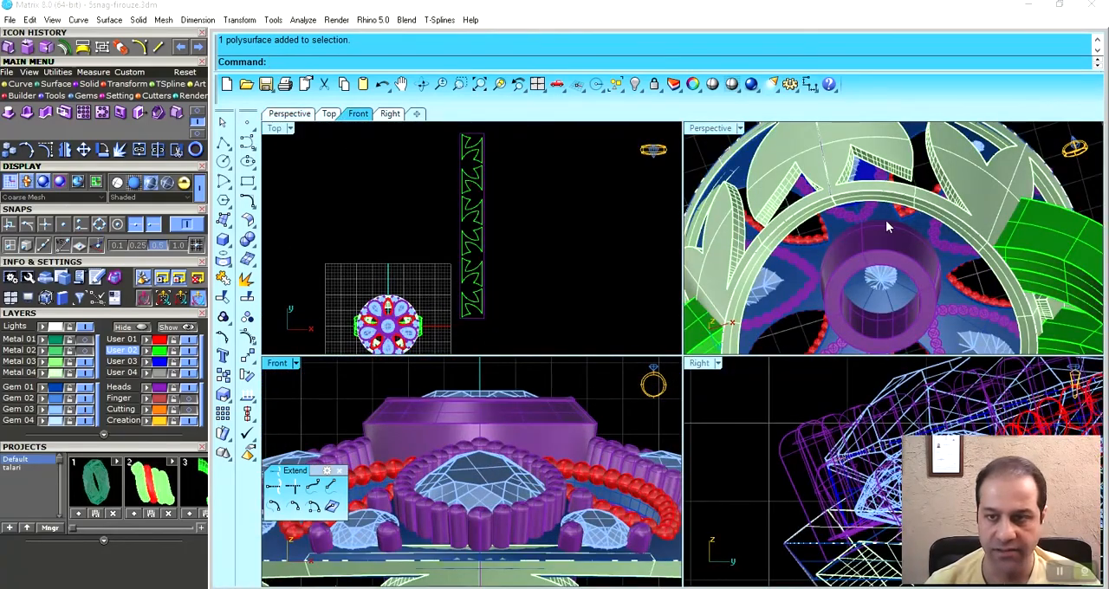
pyautogui.scroll(6, 880, 208)
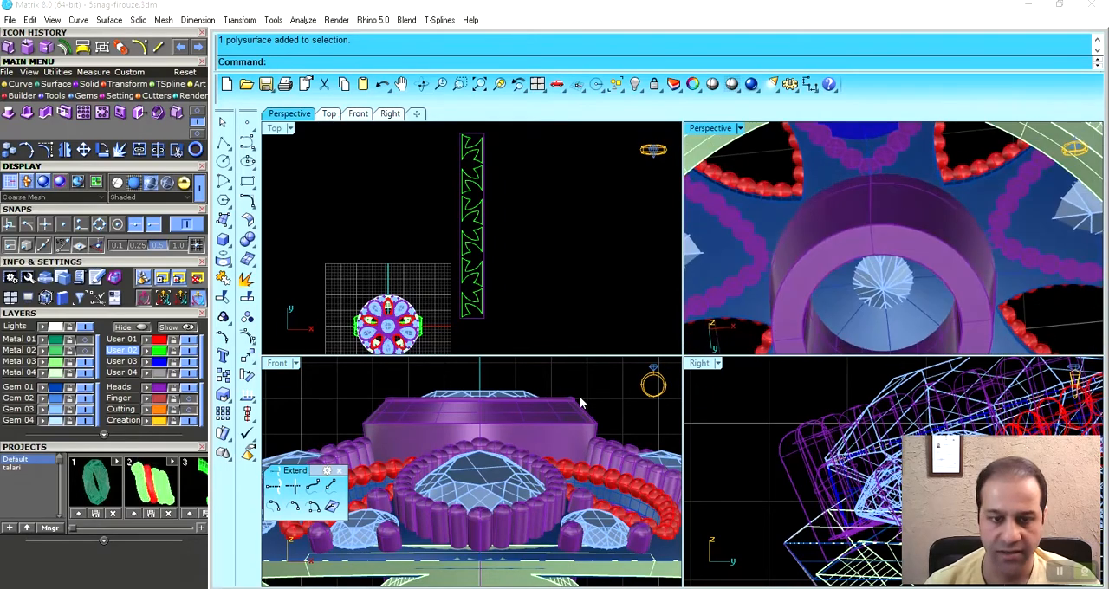
pyautogui.moveTo(512, 477); pyautogui.dragTo(501, 434, button='right')
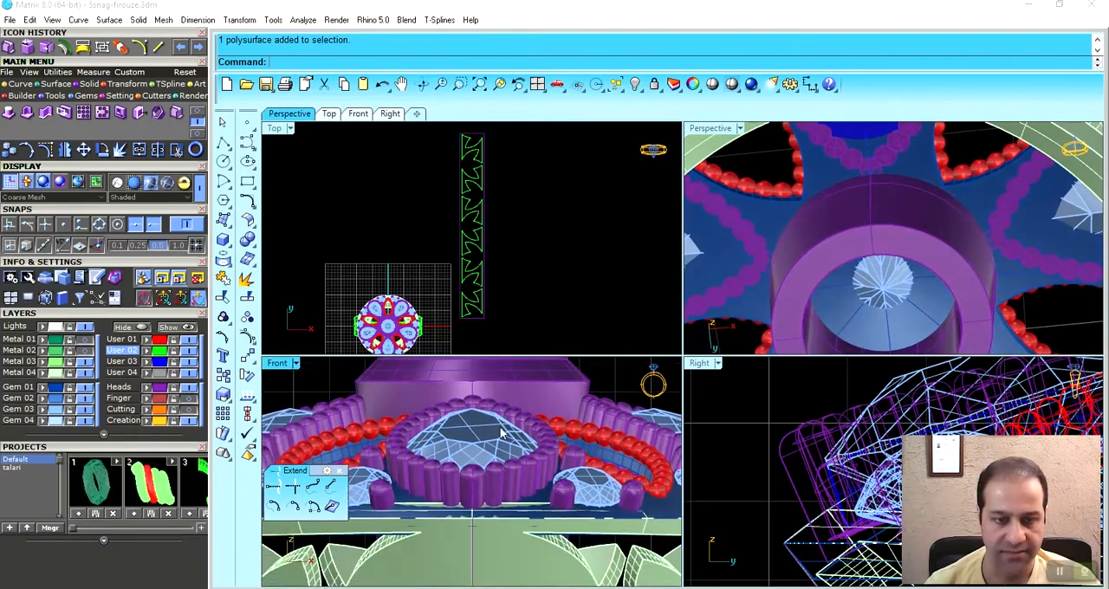
pyautogui.click(91, 419)
pyautogui.hotkey('ctrl', 'alt', 'w')
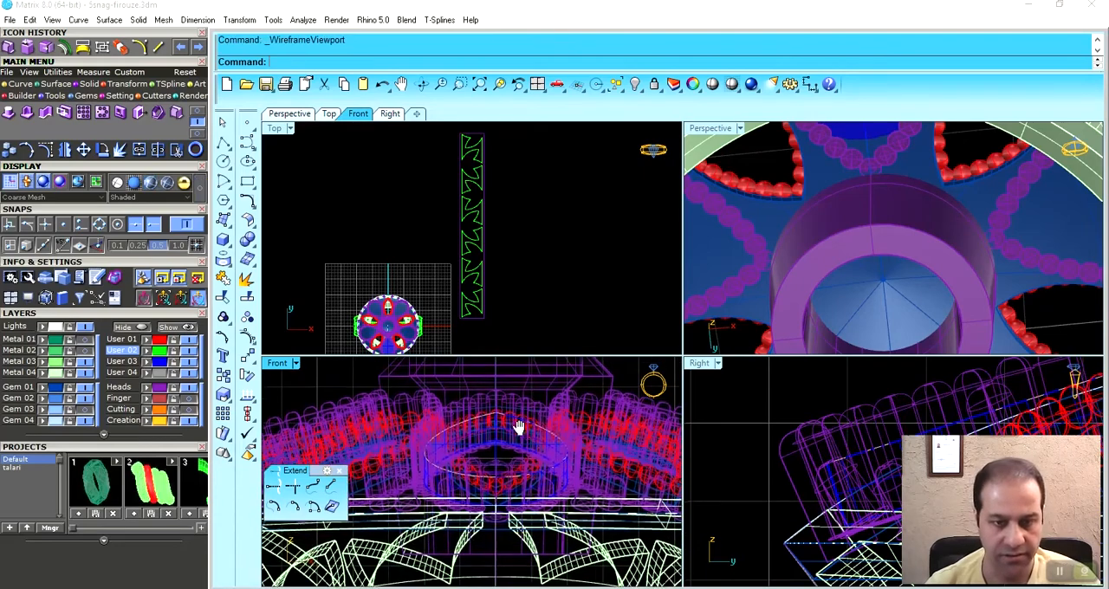
pyautogui.scroll(-3, 493, 428)
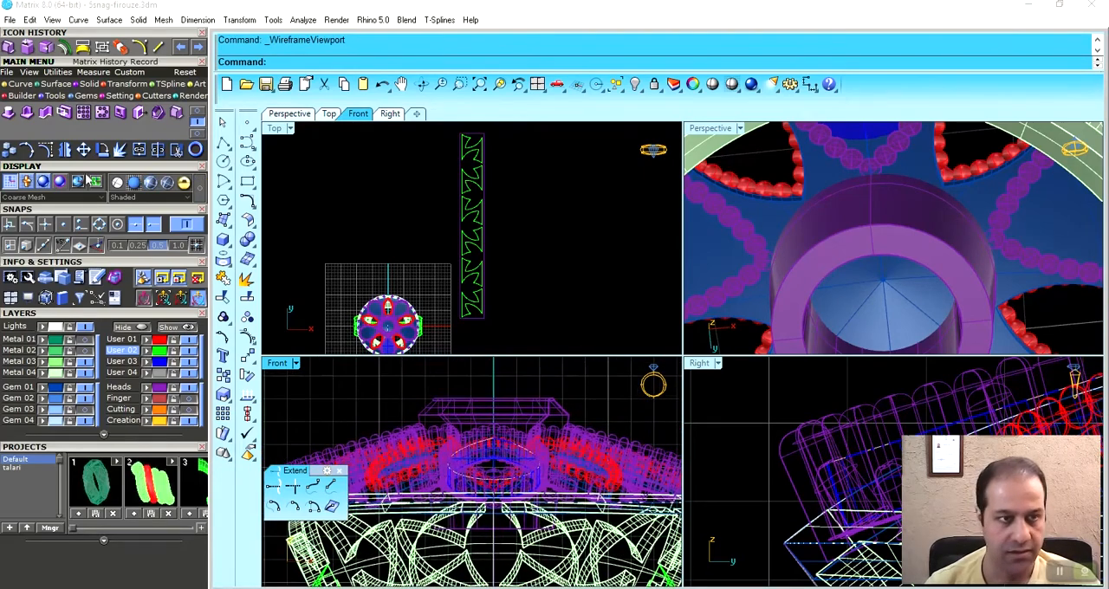
# - Draw a rectangular plane in the Top view that extends beyond the whole ring head on every side
pyautogui.click(26, 87)
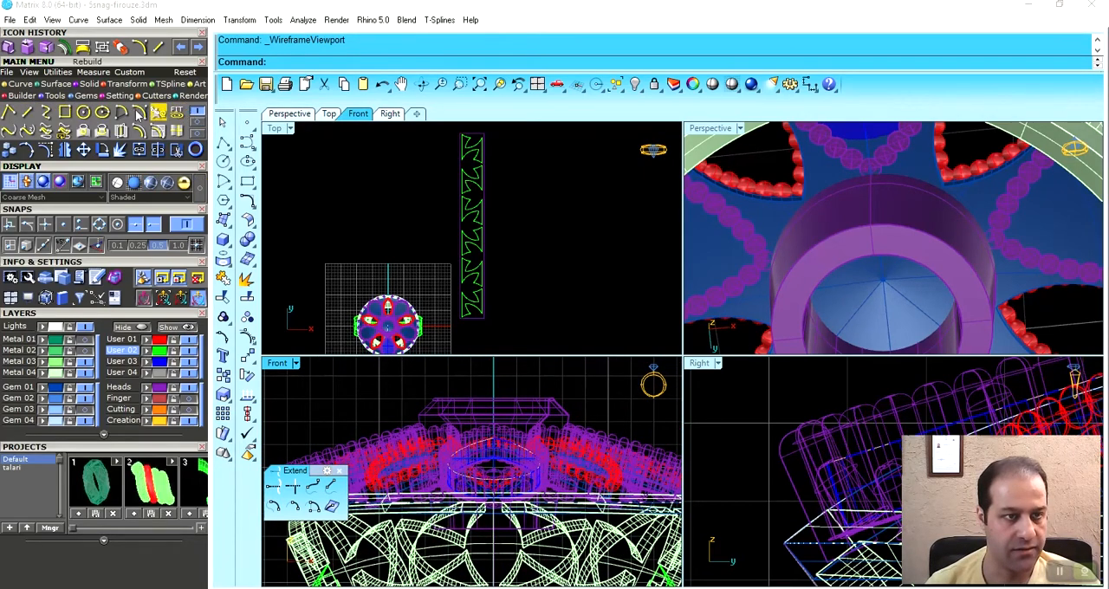
pyautogui.moveTo(445, 234); pyautogui.dragTo(489, 157, button='right')
pyautogui.scroll(6, 429, 217)
pyautogui.moveTo(429, 217); pyautogui.dragTo(461, 185, button='right')
pyautogui.click(54, 84)
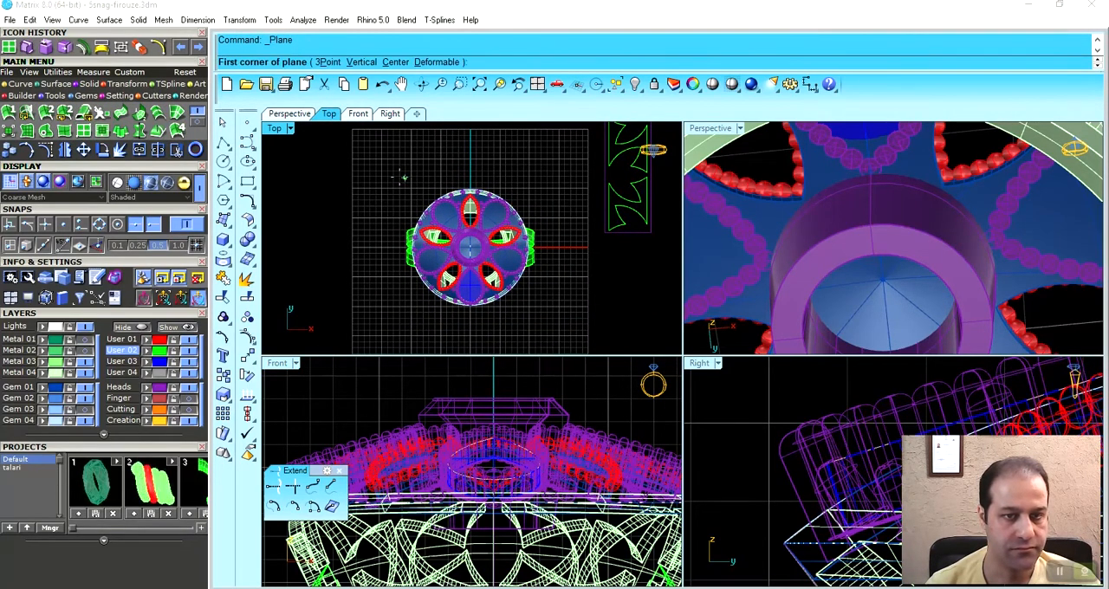
pyautogui.click(547, 320)
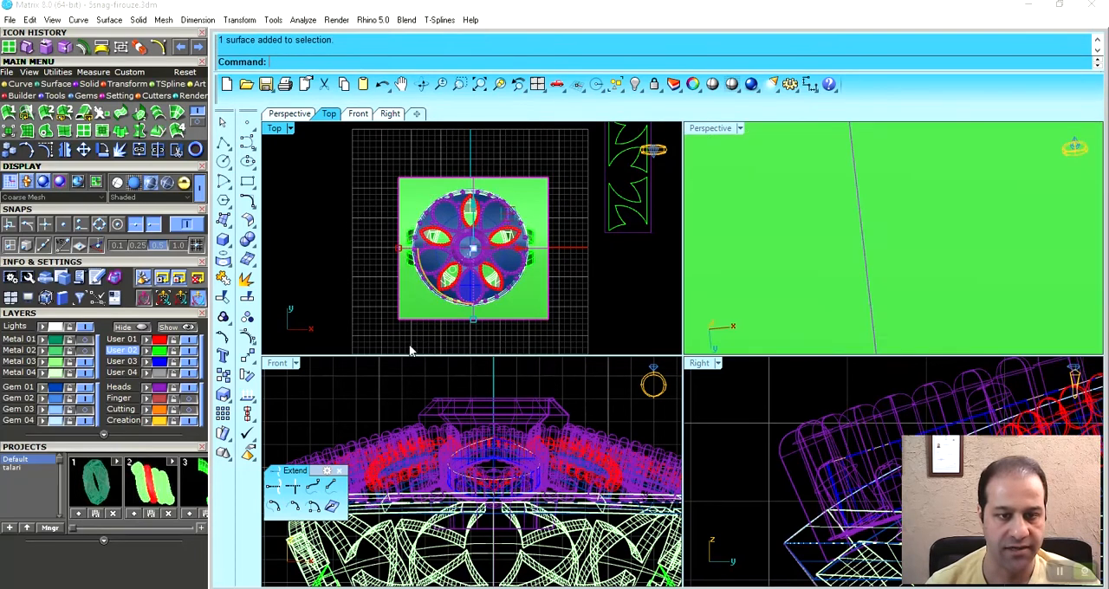
# - Raise the plane vertically to the level in the ring's head where the central bezel needs cutting
pyautogui.scroll(-5, 537, 424)
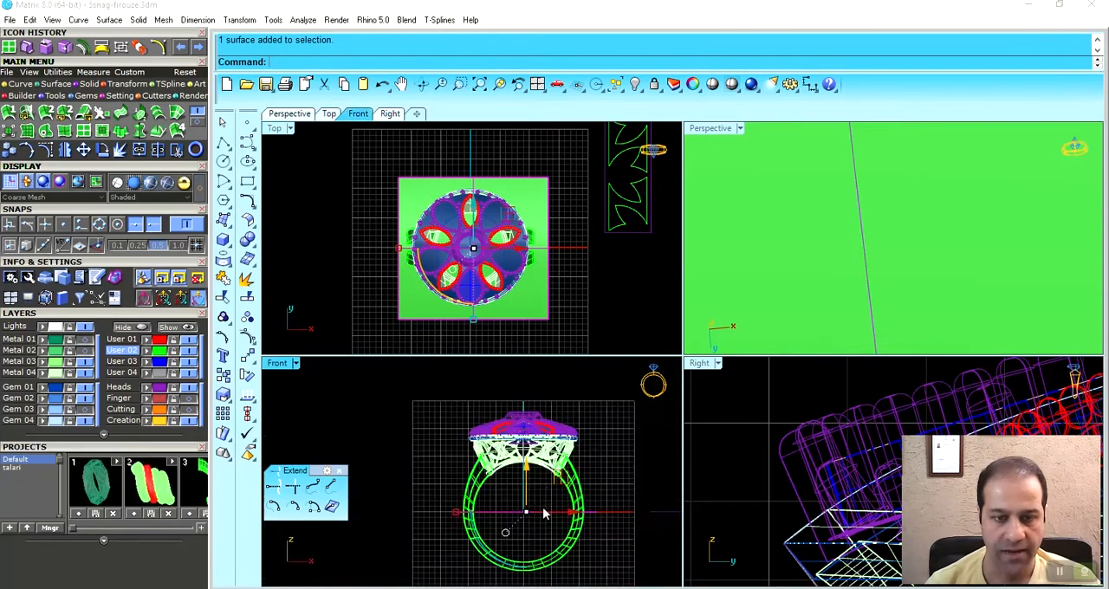
pyautogui.moveTo(488, 448); pyautogui.dragTo(488, 418)
pyautogui.moveTo(863, 228); pyautogui.dragTo(922, 202, button='right')
pyautogui.scroll(3, 892, 233)
pyautogui.scroll(5, 499, 471)
pyautogui.scroll(2, 499, 470)
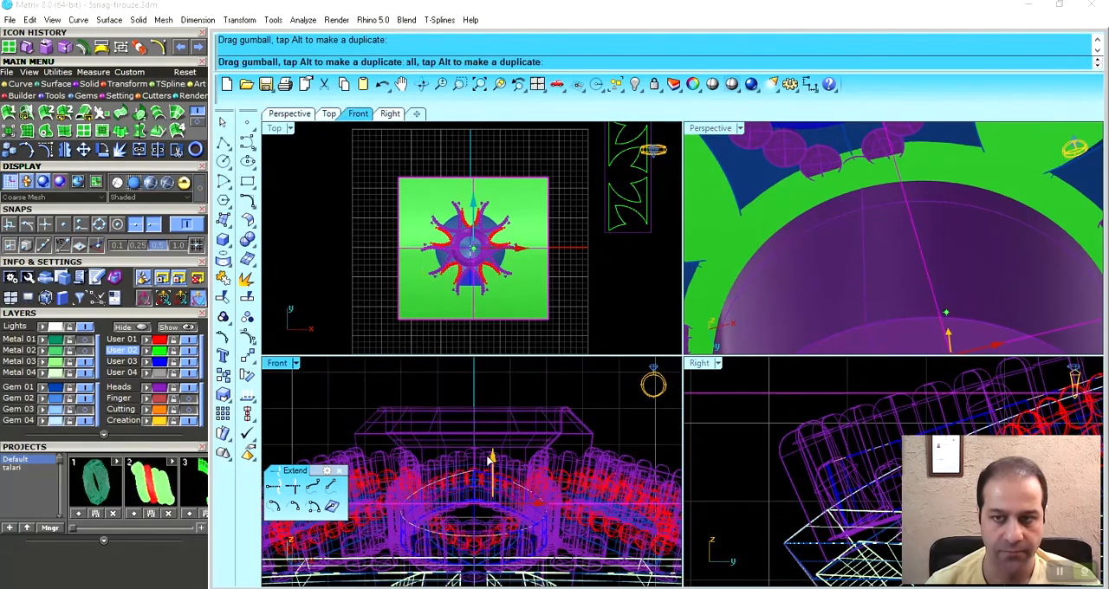
pyautogui.moveTo(488, 460); pyautogui.dragTo(481, 457)
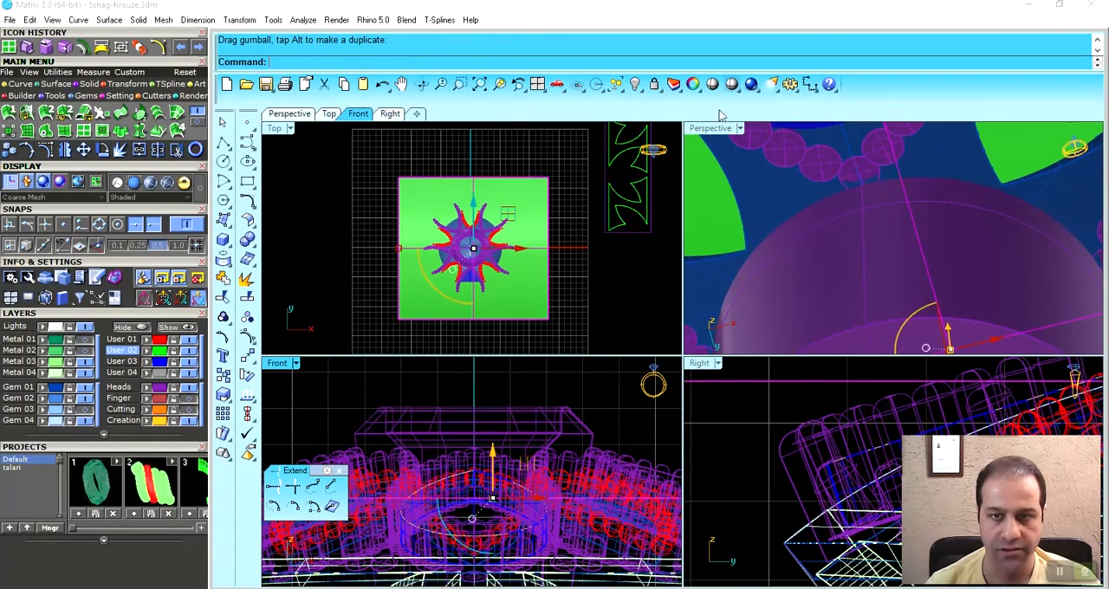
# - Cut the central bezel with the horizontal plane using Create Solid
pyautogui.doubleClick(708, 128)
pyautogui.scroll(-8, 680, 290)
pyautogui.moveTo(681, 290); pyautogui.dragTo(523, 328, button='right')
pyautogui.scroll(-5, 658, 433)
pyautogui.scroll(4, 673, 376)
pyautogui.press('Escape')
pyautogui.click(654, 299)
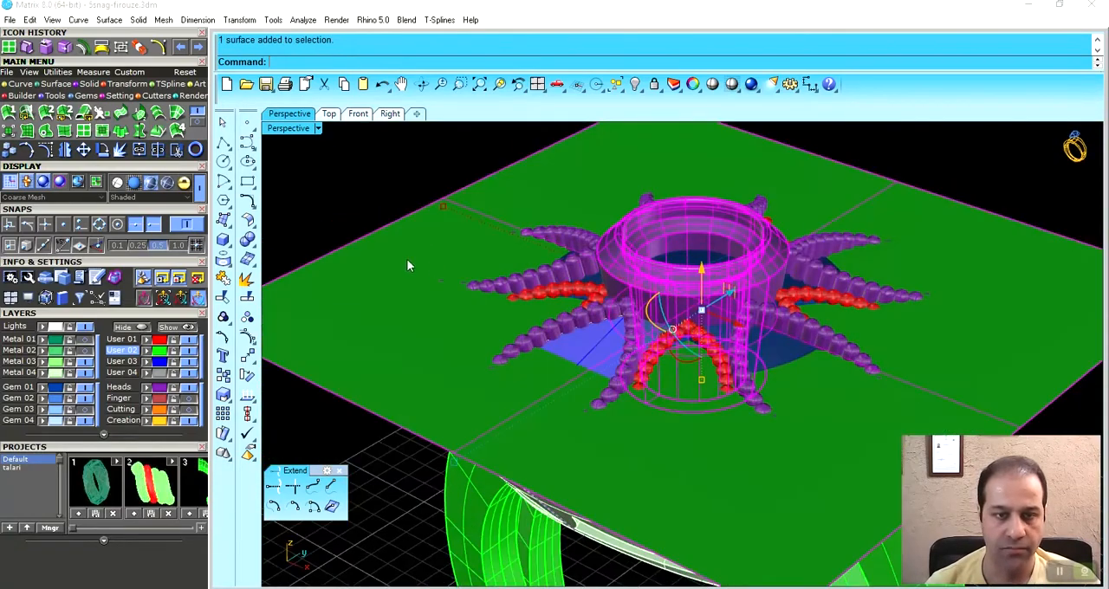
pyautogui.click(29, 52)
# - Delete the leftover lower part of the central bezel and check the shortened bezel from above
pyautogui.moveTo(681, 339); pyautogui.dragTo(746, 271, button='right')
pyautogui.scroll(5, 709, 250)
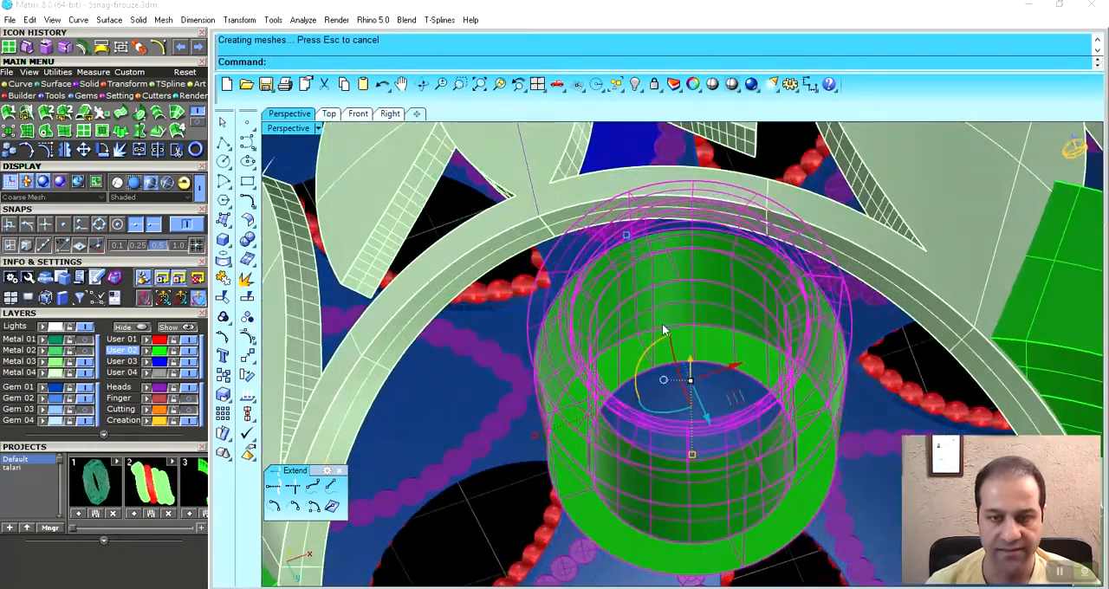
pyautogui.press('Delete')
pyautogui.moveTo(683, 300); pyautogui.dragTo(652, 341, button='right')
pyautogui.scroll(5, 668, 309)
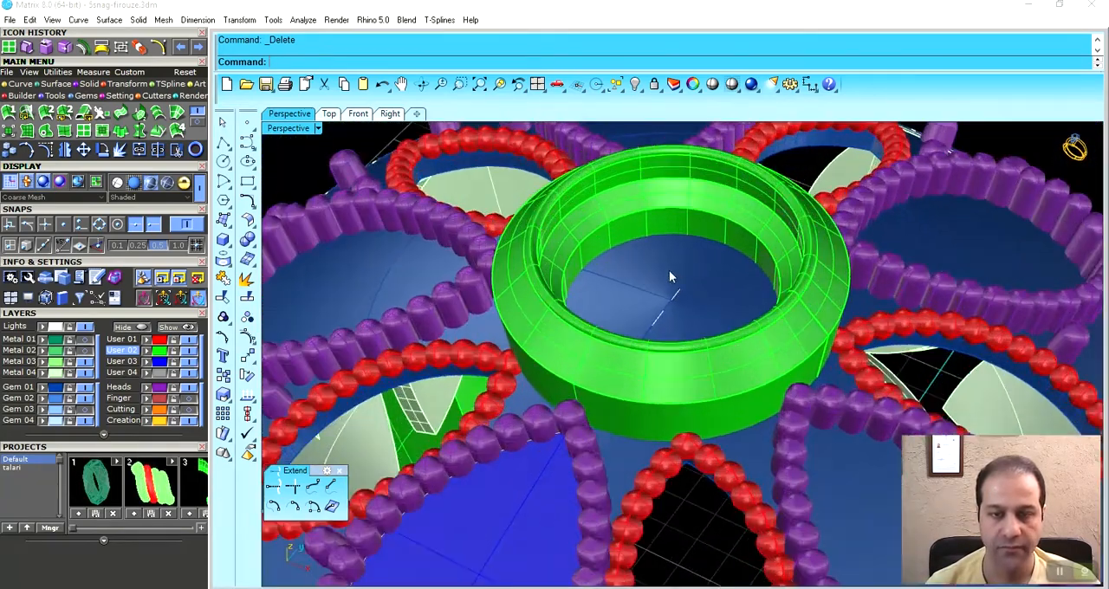
# - Create a Gem Profile curve from the round gem in the central bezel
pyautogui.click(677, 291)
pyautogui.moveTo(677, 327); pyautogui.dragTo(700, 261, button='right')
pyautogui.moveTo(654, 335); pyautogui.dragTo(682, 351, button='right')
pyautogui.doubleClick(289, 128)
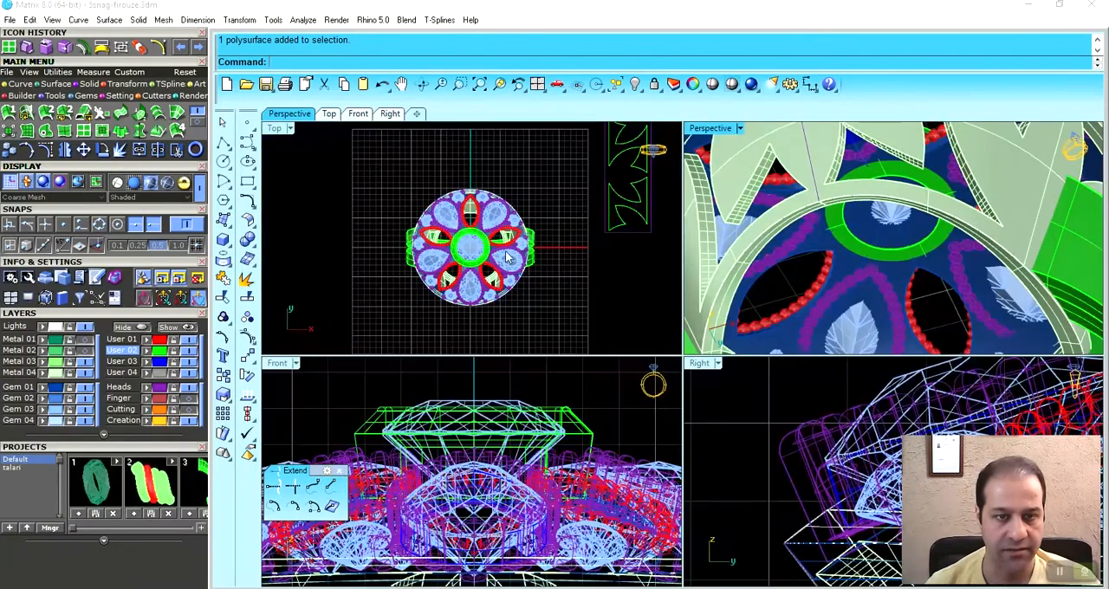
pyautogui.scroll(6, 460, 242)
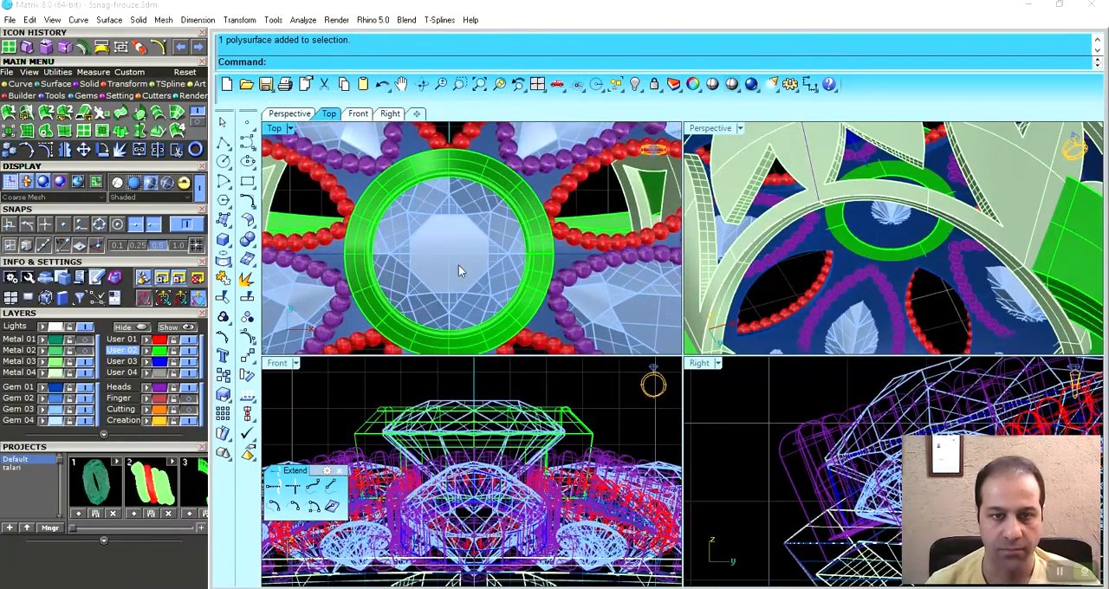
pyautogui.click(458, 267)
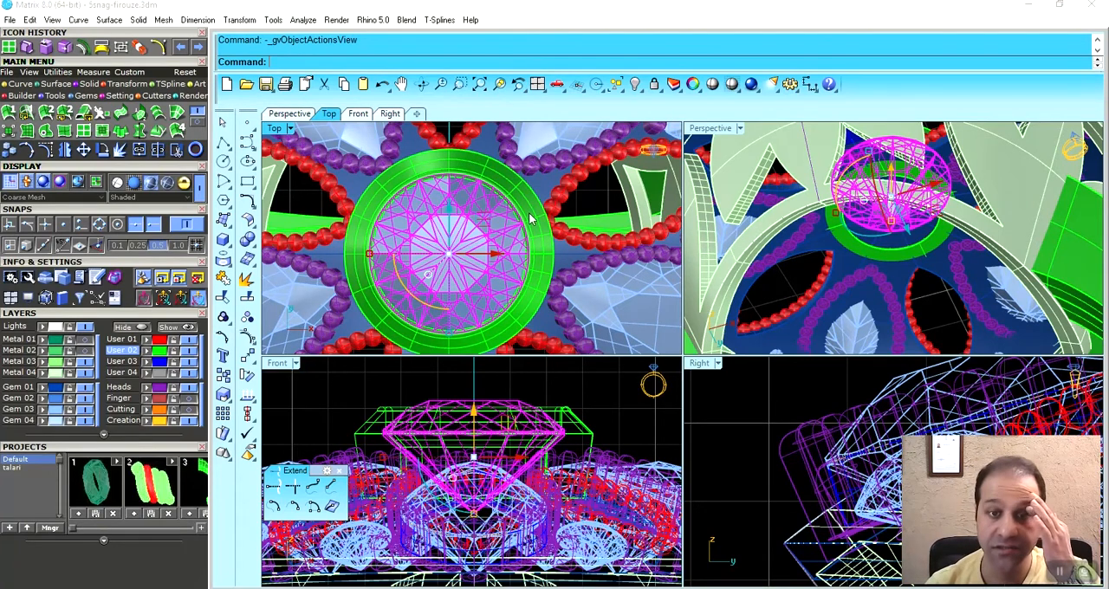
pyautogui.press('F6')
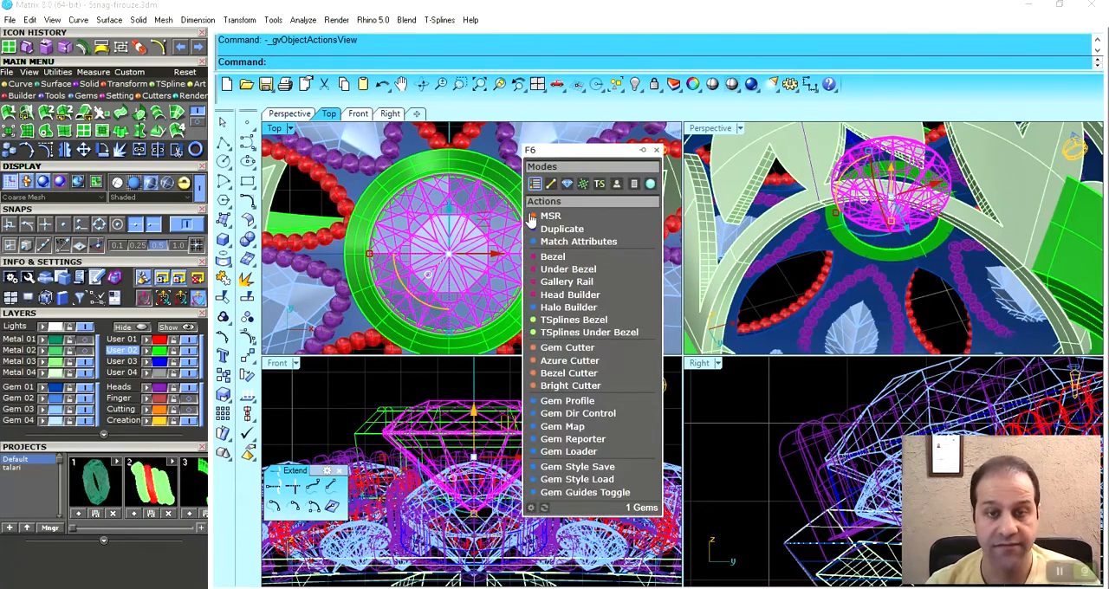
pyautogui.click(572, 403)
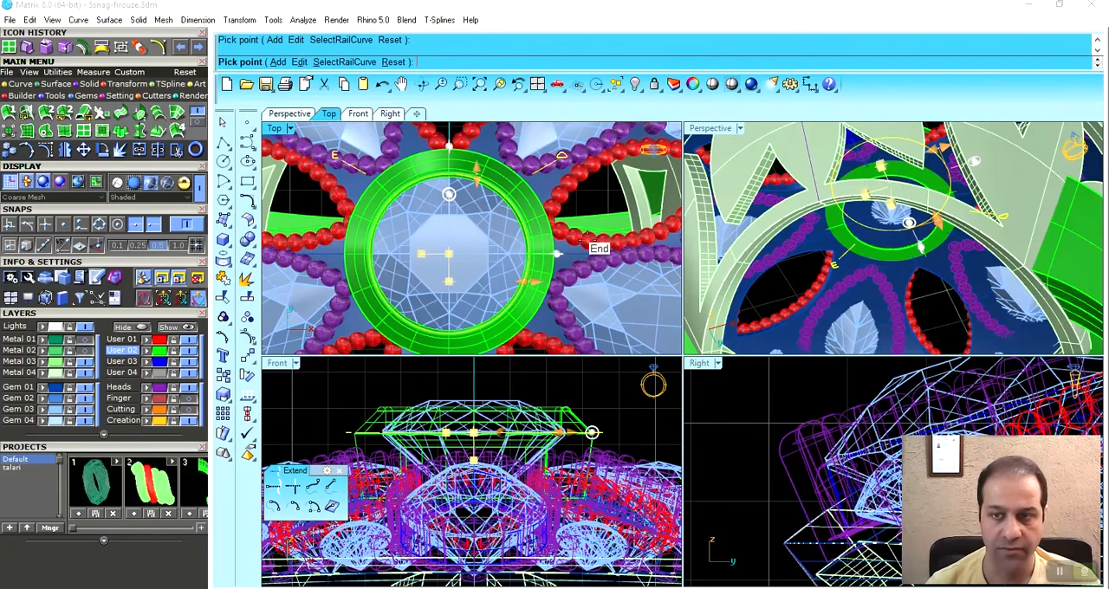
pyautogui.click(558, 253)
# - Select the central gem's profile curve in a wireframe Top view and raise it vertically to just below the bezel's upper edge
pyautogui.scroll(5, 507, 208)
pyautogui.hotkey('ctrl', 'alt', 'w')
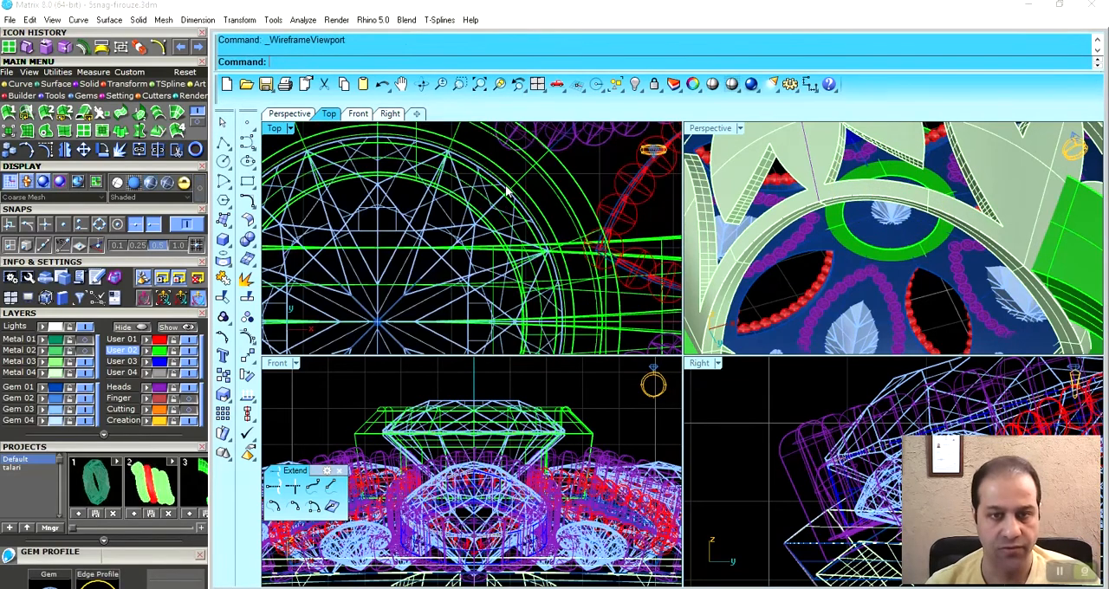
pyautogui.click(503, 180)
pyautogui.click(501, 182)
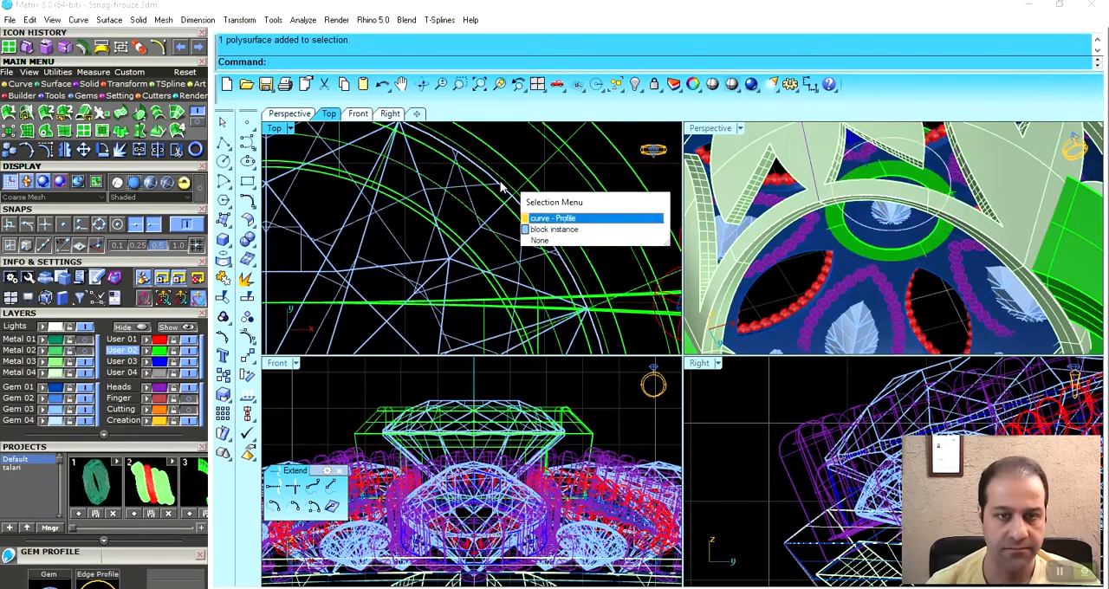
pyautogui.click(501, 181)
pyautogui.scroll(-5, 520, 177)
pyautogui.scroll(-3, 515, 199)
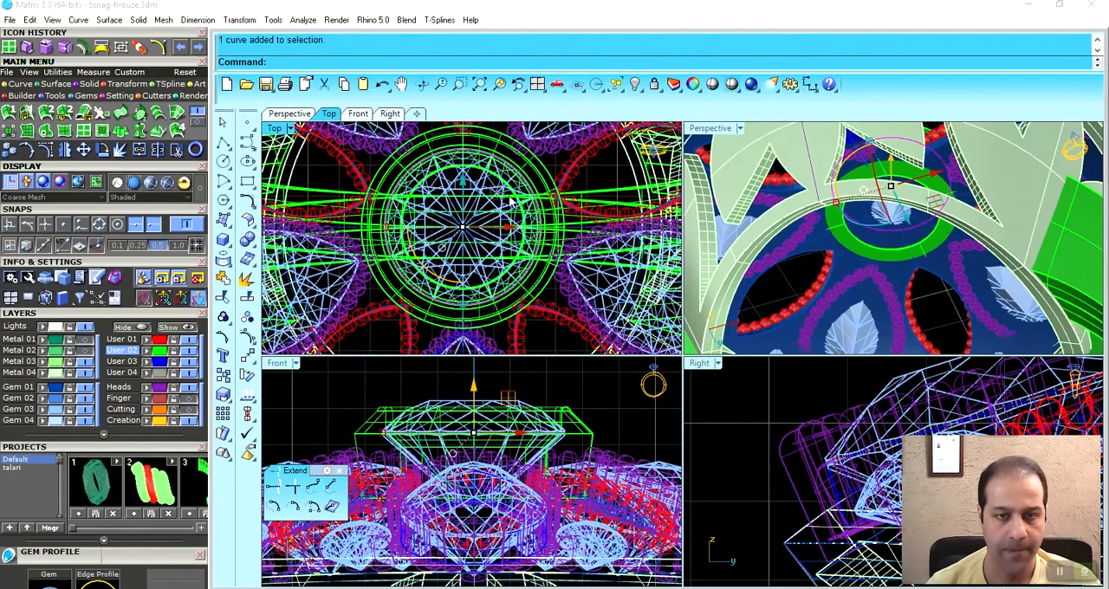
pyautogui.scroll(3, 511, 201)
pyautogui.scroll(3, 494, 429)
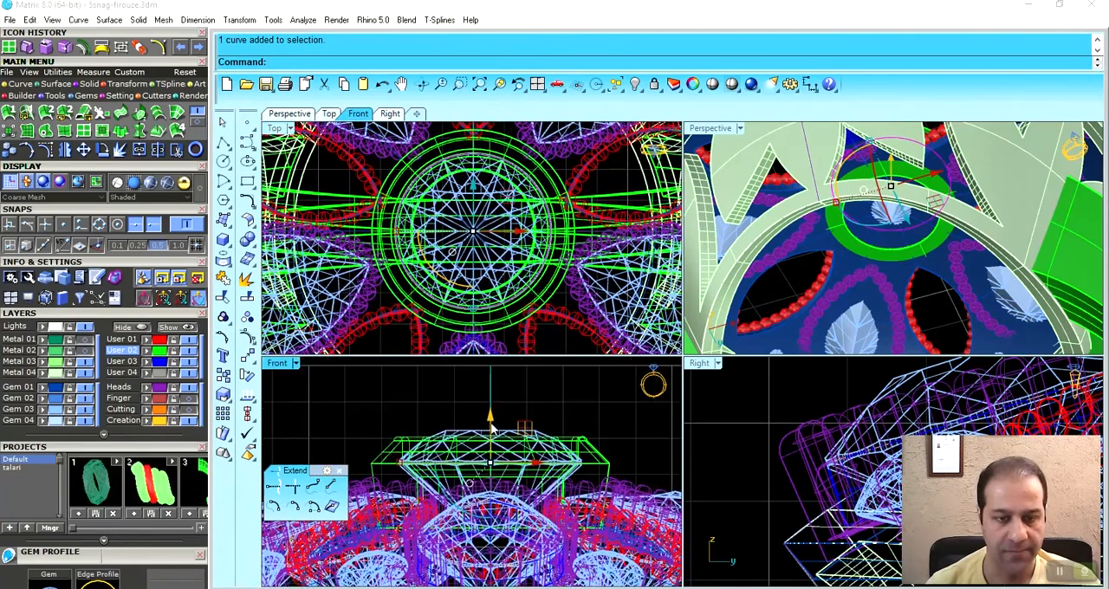
pyautogui.moveTo(491, 429); pyautogui.dragTo(426, 411)
# - Extrude the raised profile curve vertically downward into a solid cylinder that passes through the blue plate
pyautogui.click(80, 84)
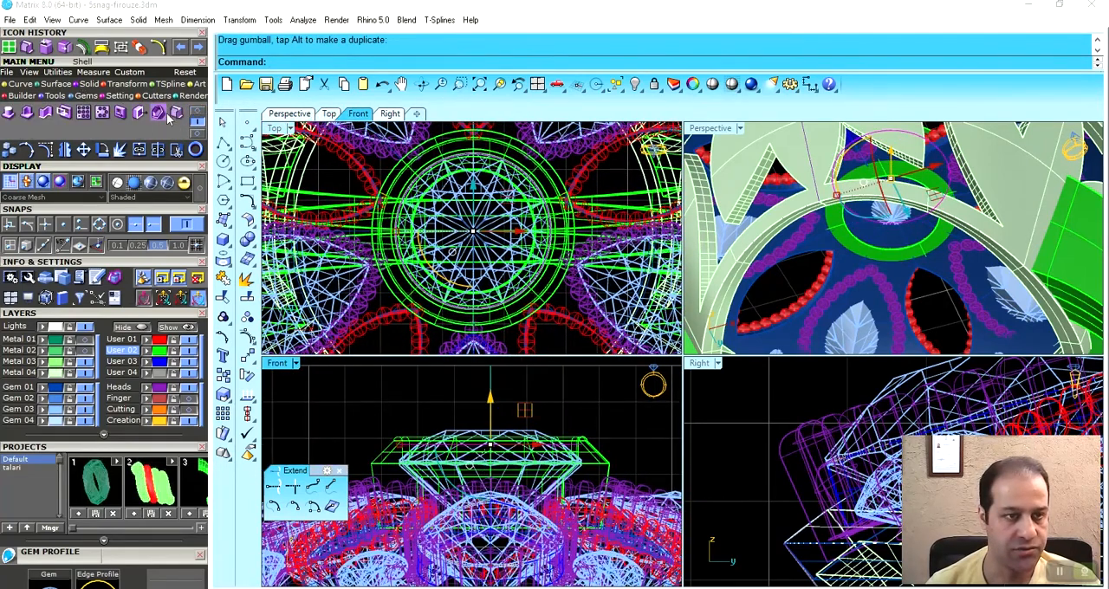
pyautogui.click(160, 112)
pyautogui.moveTo(526, 485); pyautogui.dragTo(523, 408, button='right')
pyautogui.click(522, 495)
pyautogui.doubleClick(711, 130)
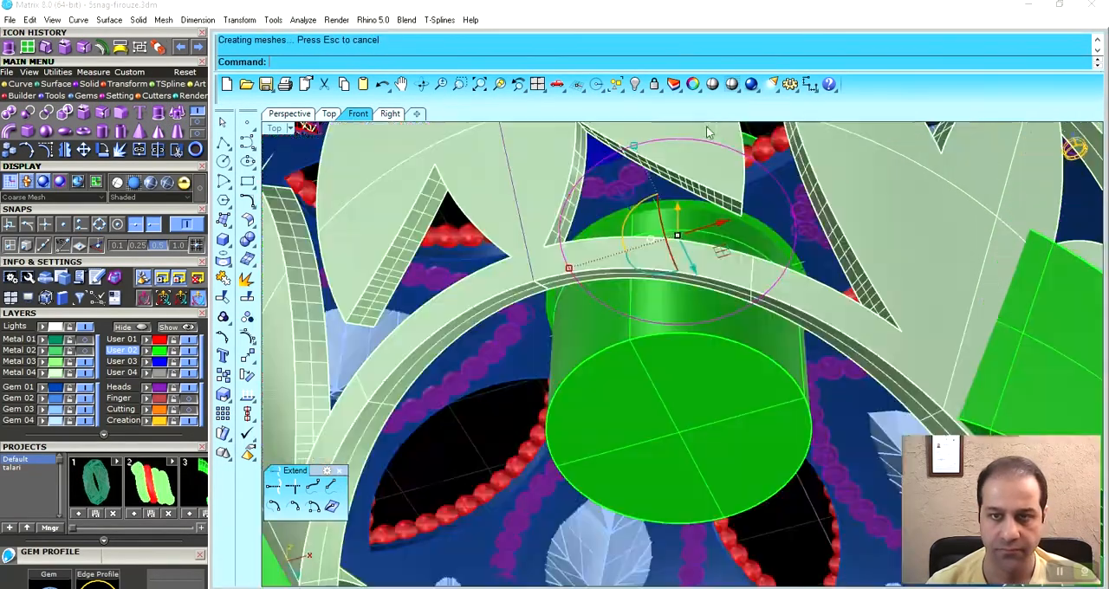
# - Subtract the cylinder from the blue domed plate with Boolean Difference to open it beneath the central gem
pyautogui.moveTo(662, 338); pyautogui.dragTo(591, 401, button='right')
pyautogui.click(518, 350)
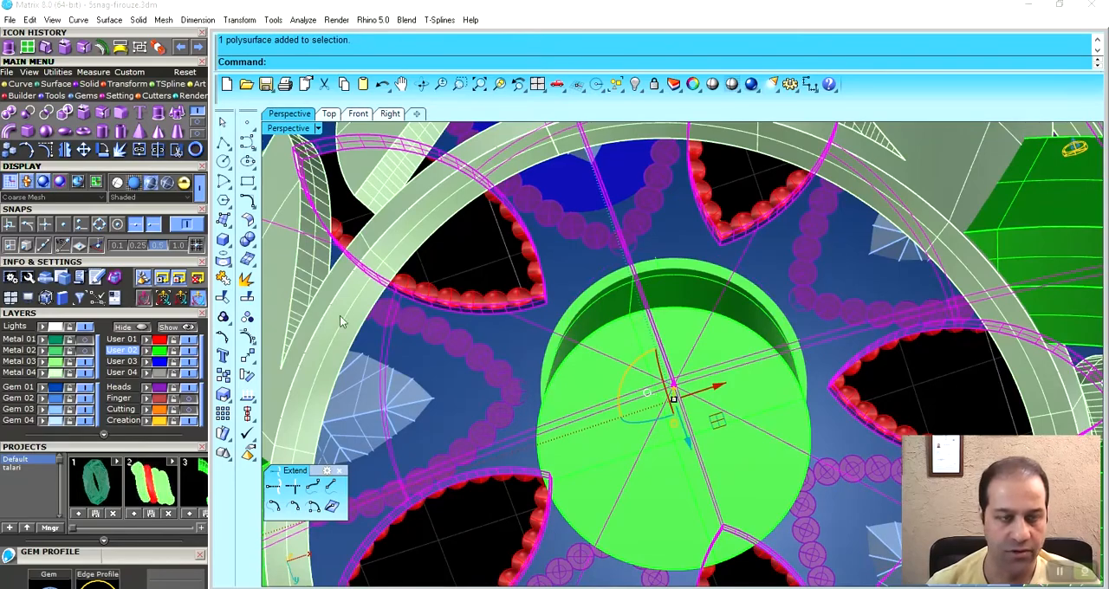
pyautogui.click(85, 119)
pyautogui.click(639, 321)
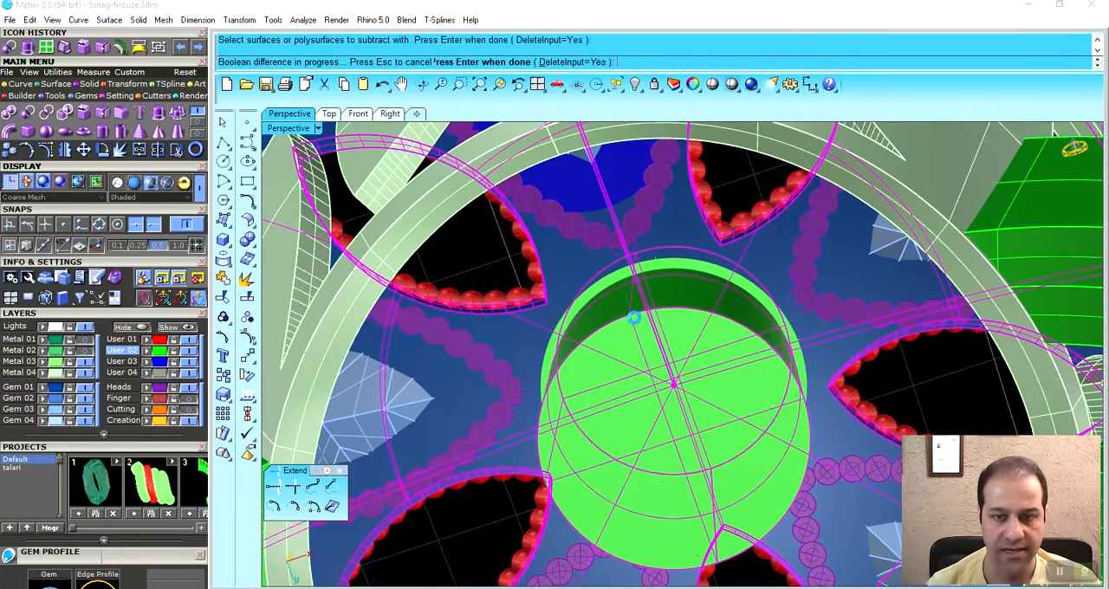
pyautogui.press('Return')
# - Hide the gems and inspect the opening through the plate and central bezel from above and from the side
pyautogui.moveTo(643, 343); pyautogui.dragTo(676, 352, button='right')
pyautogui.click(84, 410)
pyautogui.moveTo(579, 431); pyautogui.dragTo(665, 462, button='right')
pyautogui.click(626, 494)
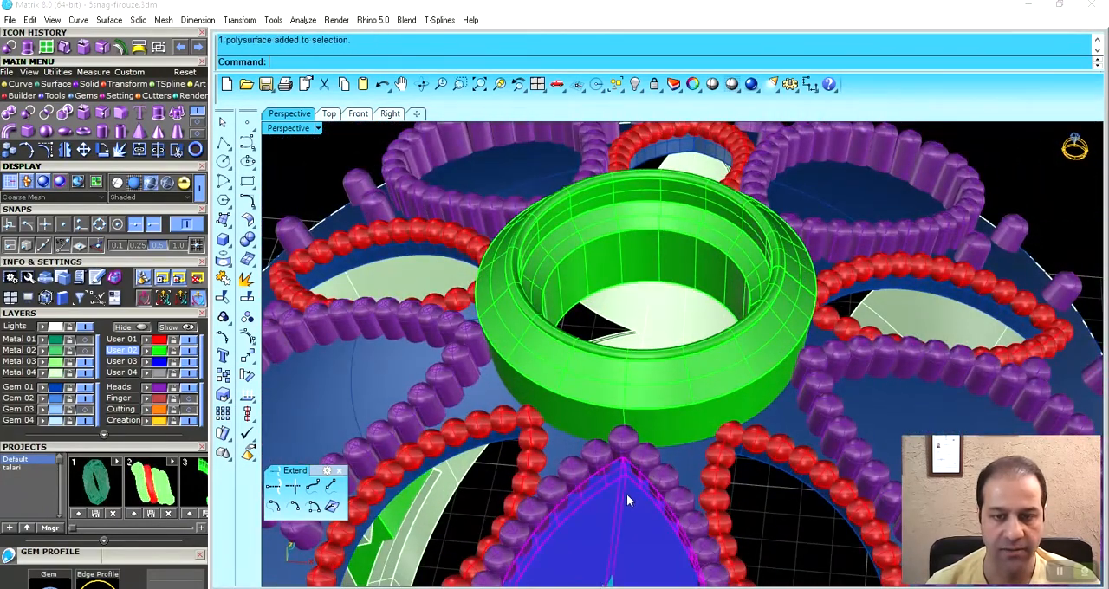
pyautogui.press('Escape')
pyautogui.scroll(-4, 653, 375)
pyautogui.moveTo(652, 374); pyautogui.dragTo(844, 405, button='right')
pyautogui.click(844, 406)
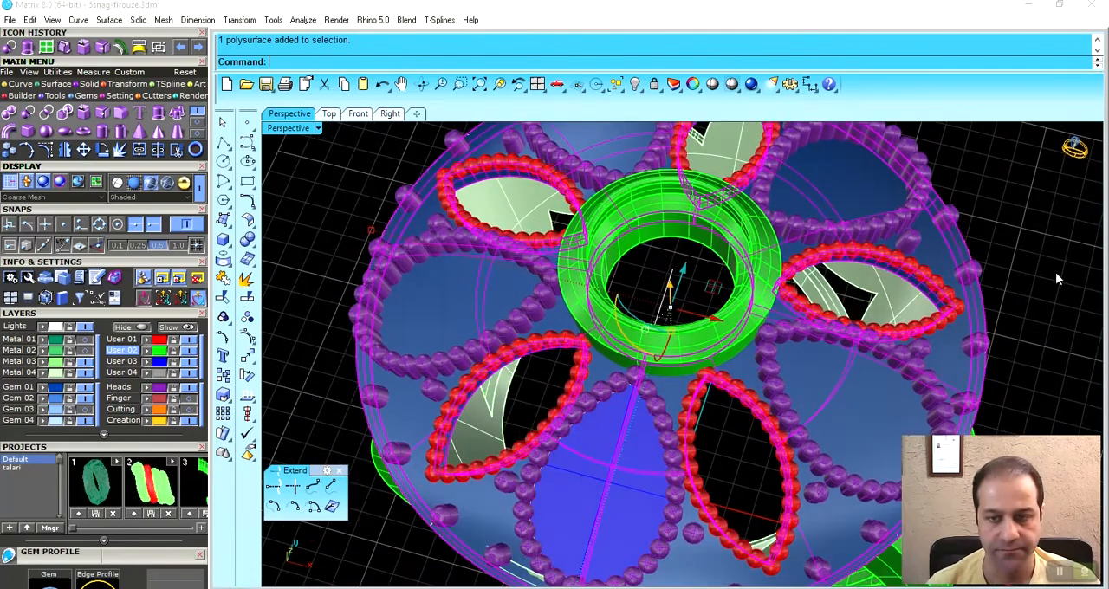
pyautogui.moveTo(784, 455); pyautogui.dragTo(730, 392, button='right')
pyautogui.scroll(6, 722, 388)
pyautogui.scroll(-1, 701, 328)
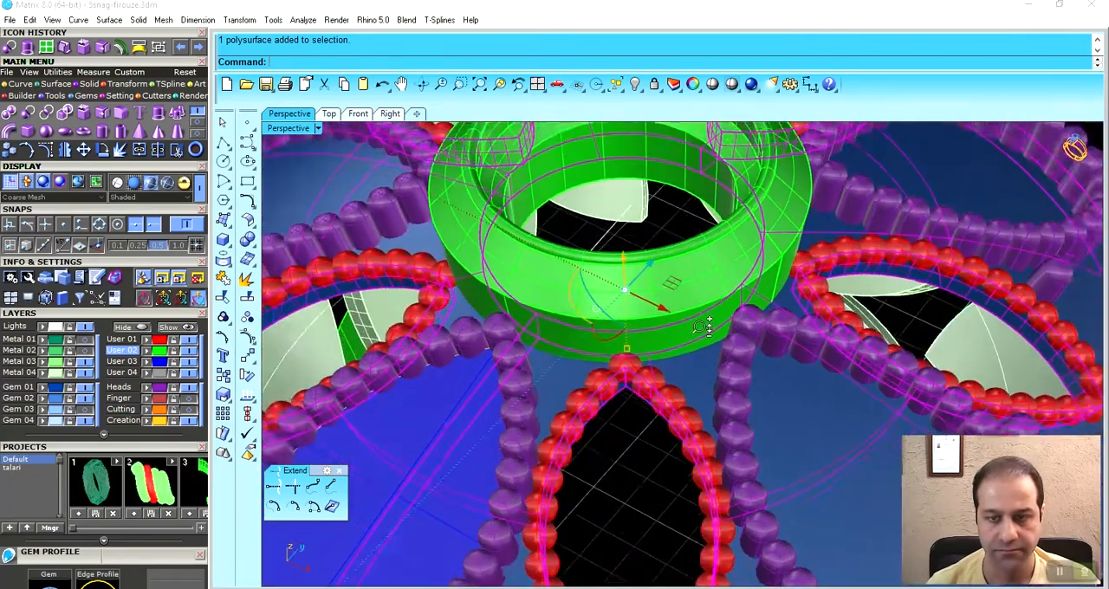
pyautogui.scroll(-5, 702, 327)
pyautogui.moveTo(698, 366); pyautogui.dragTo(330, 413, button='right')
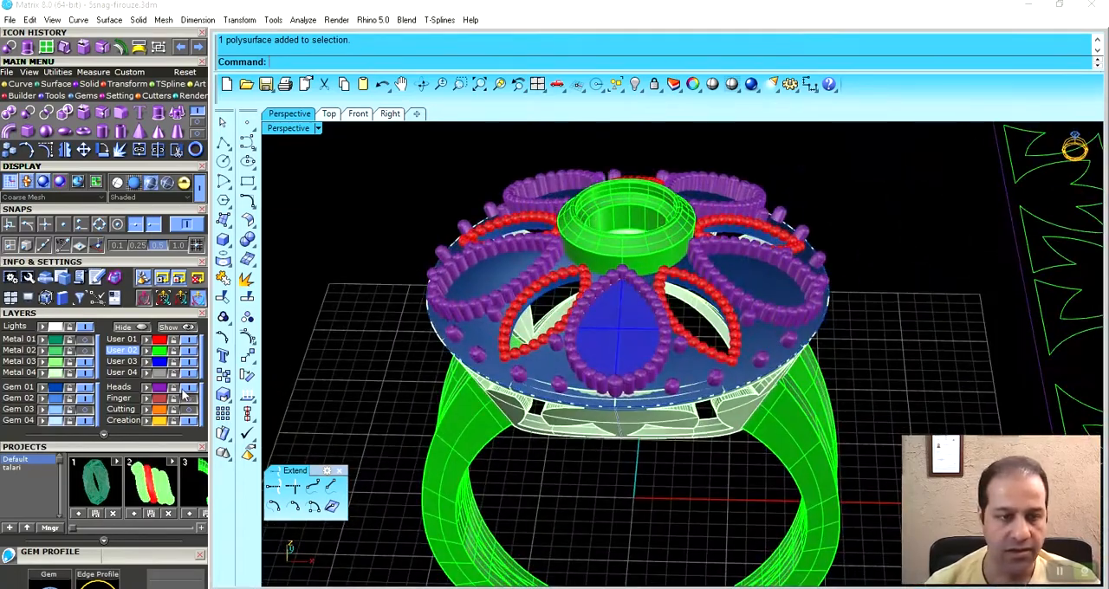
# - Set the layer visibility so the gems show while the Heads prongs and the Metal 04 gallery are hidden
pyautogui.click(184, 389)
pyautogui.moveTo(672, 320); pyautogui.dragTo(607, 292, button='right')
pyautogui.scroll(5, 585, 340)
pyautogui.click(611, 299)
pyautogui.press('Escape')
pyautogui.moveTo(601, 336); pyautogui.dragTo(598, 278, button='right')
pyautogui.click(90, 408)
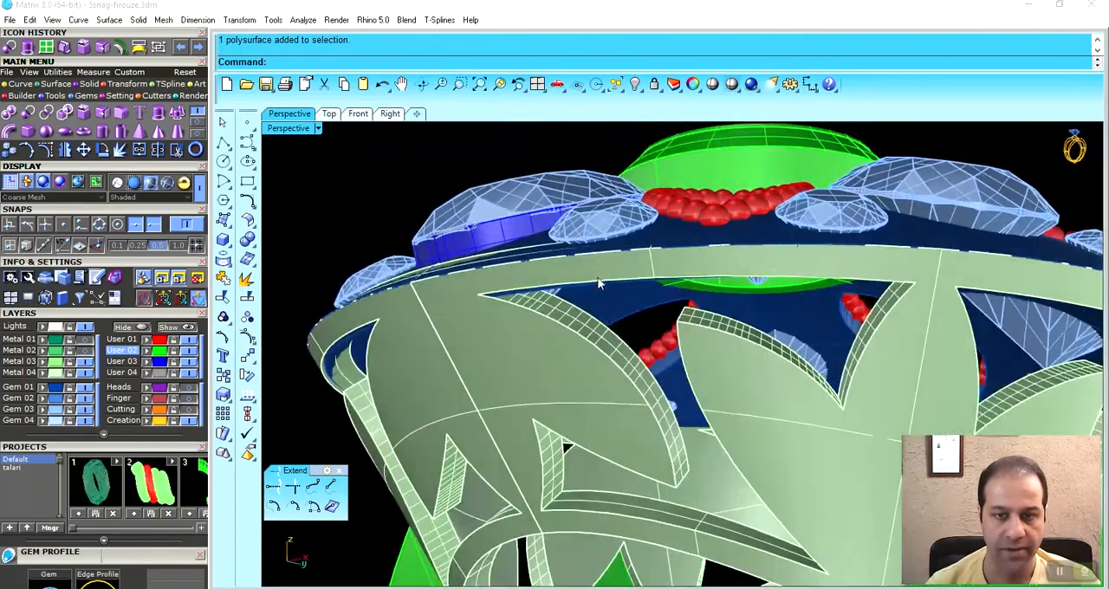
pyautogui.scroll(6, 598, 278)
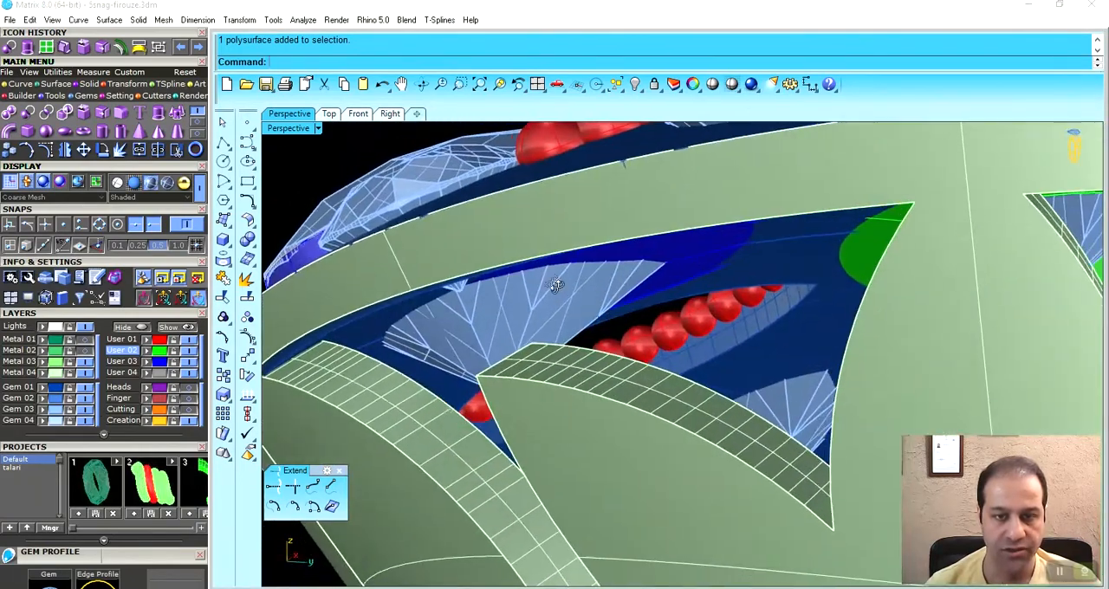
pyautogui.moveTo(556, 285); pyautogui.dragTo(553, 285, button='right')
pyautogui.click(86, 372)
# - Compare the depth of the blue pear-shaped solid with its gem from beneath the plate
pyautogui.moveTo(511, 390); pyautogui.dragTo(594, 311, button='right')
pyautogui.moveTo(667, 261); pyautogui.dragTo(674, 308, button='right')
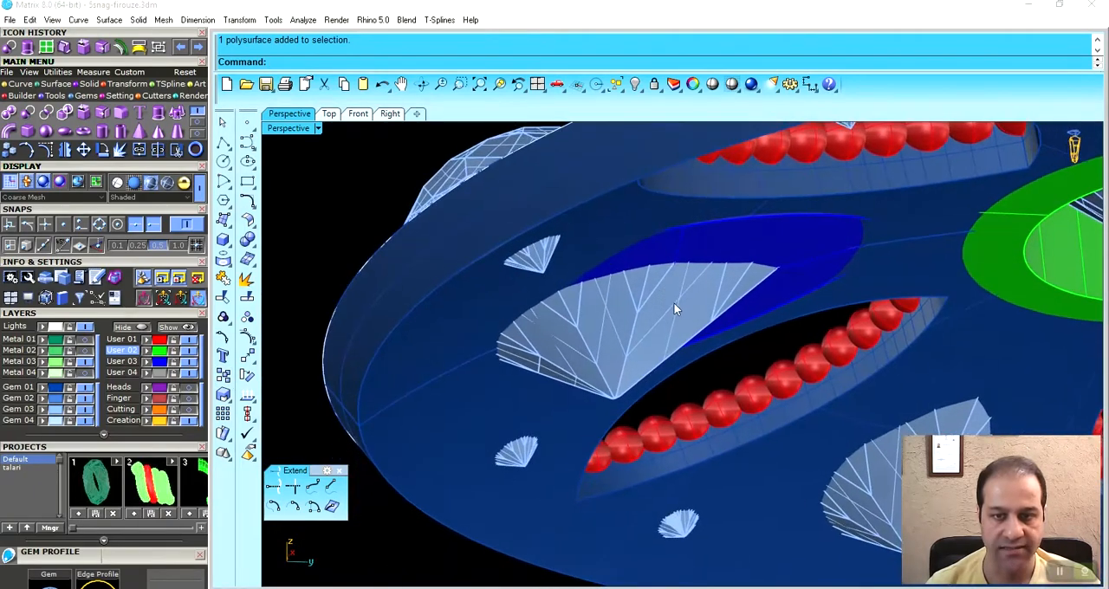
pyautogui.click(713, 247)
pyautogui.moveTo(713, 247); pyautogui.dragTo(646, 290, button='right')
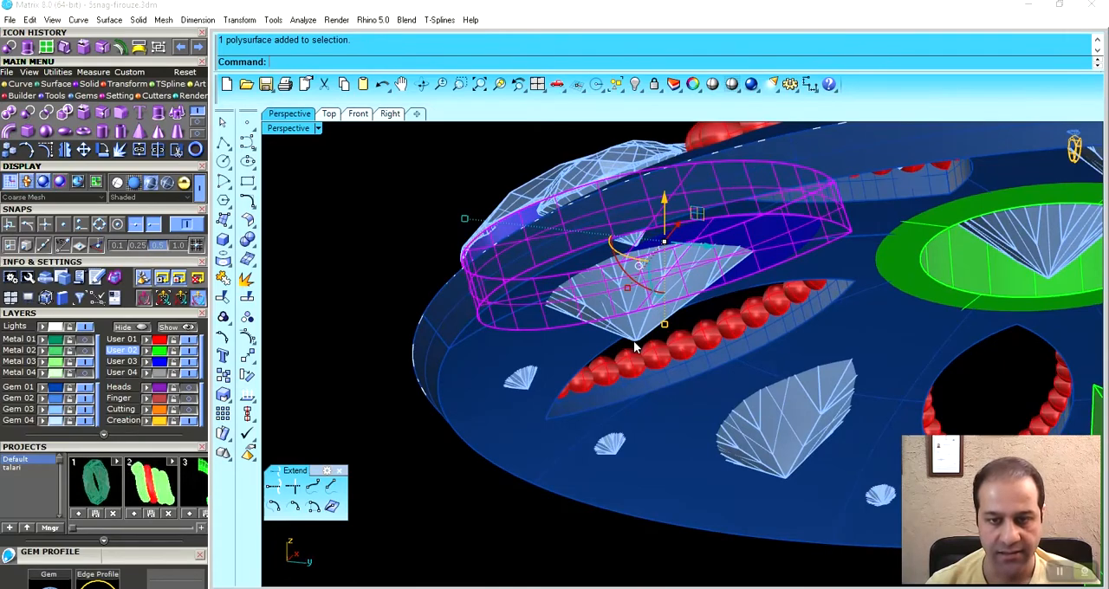
pyautogui.moveTo(645, 294); pyautogui.dragTo(685, 277, button='right')
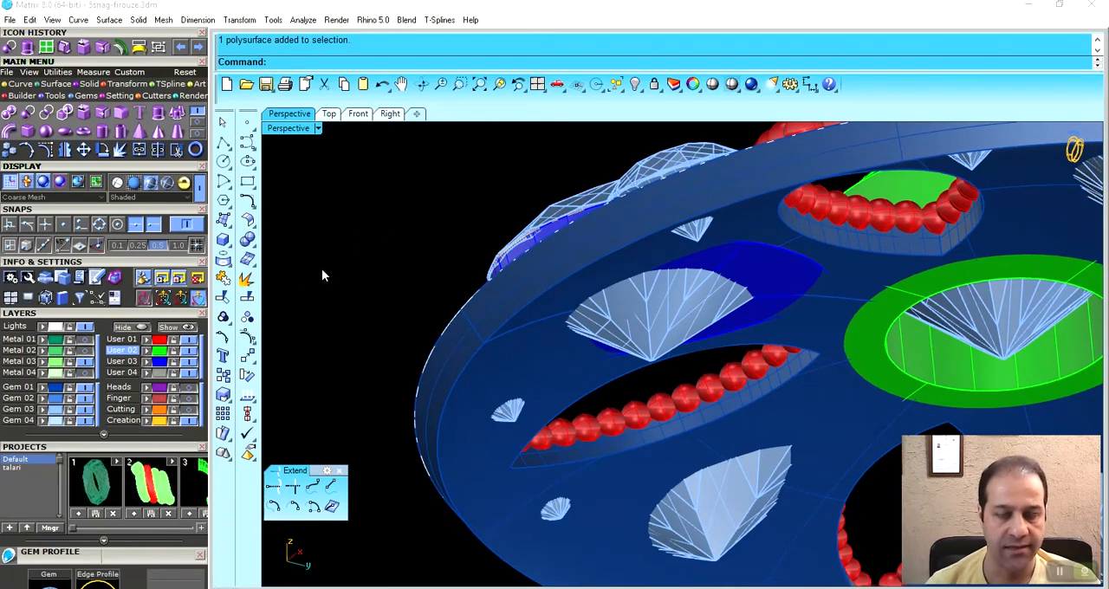
# - Move the bottom face of the blue pear-shaped solid downward by its wall height, using Project snap and the wall's two end points
pyautogui.click(248, 242)
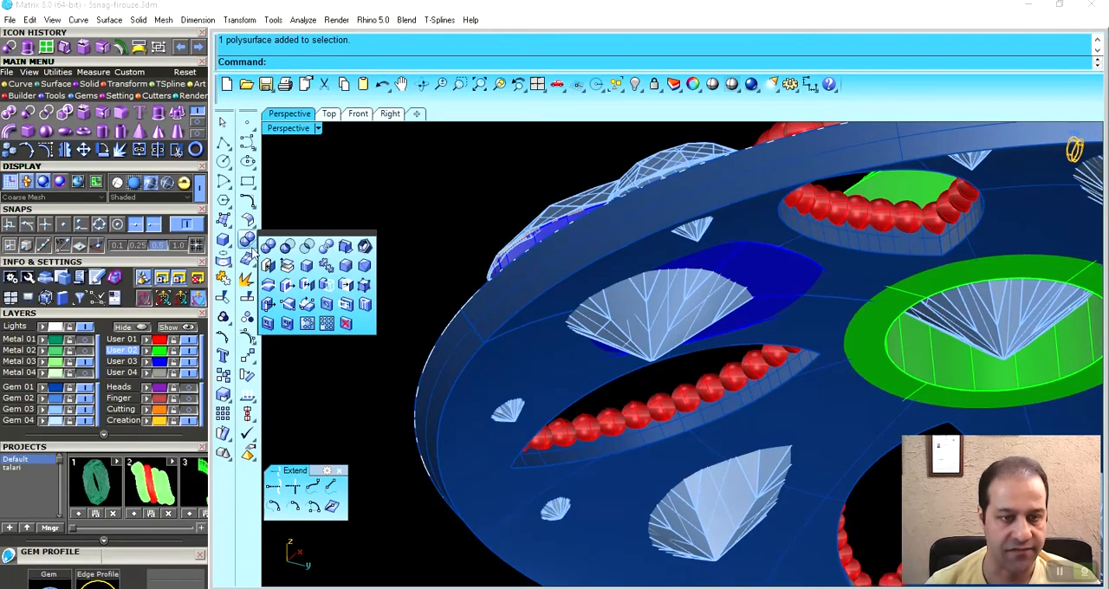
pyautogui.click(288, 289)
pyautogui.click(747, 313)
pyautogui.press('Return')
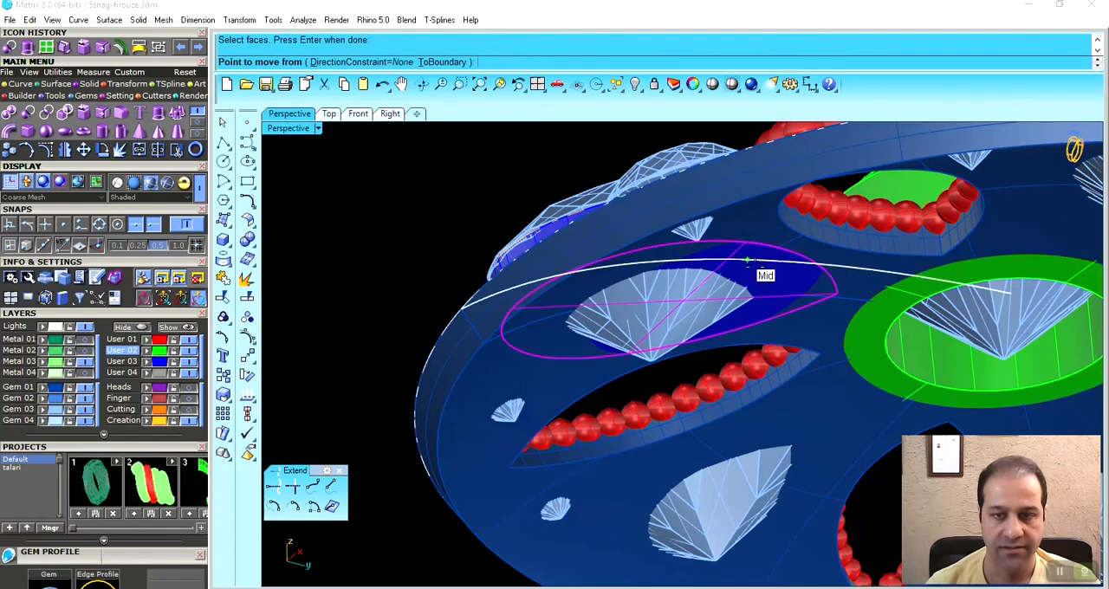
pyautogui.doubleClick(288, 129)
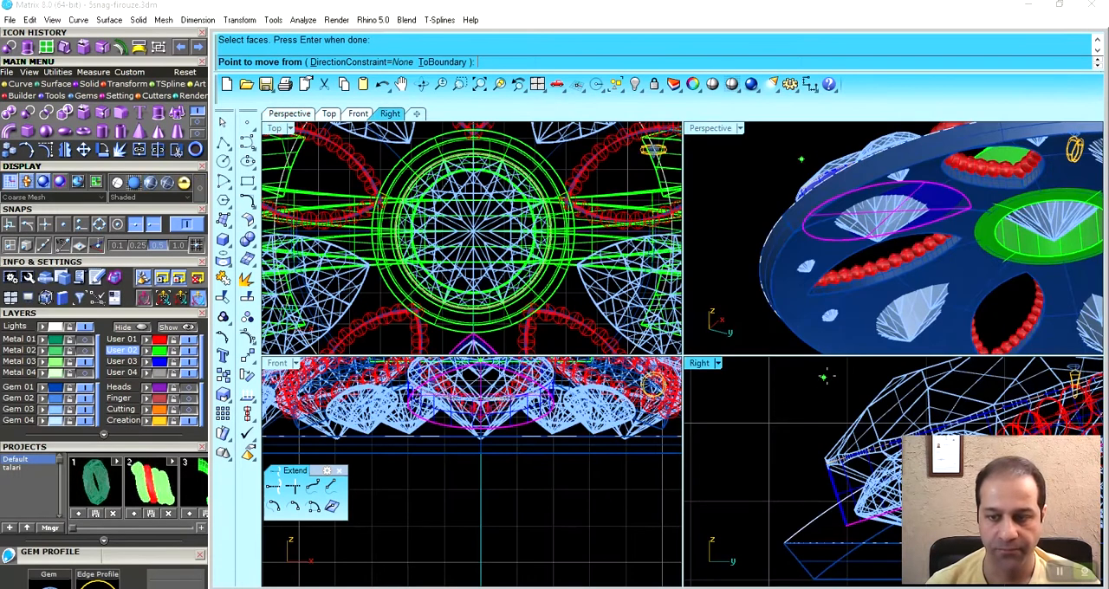
pyautogui.scroll(6, 820, 381)
pyautogui.scroll(4, 736, 447)
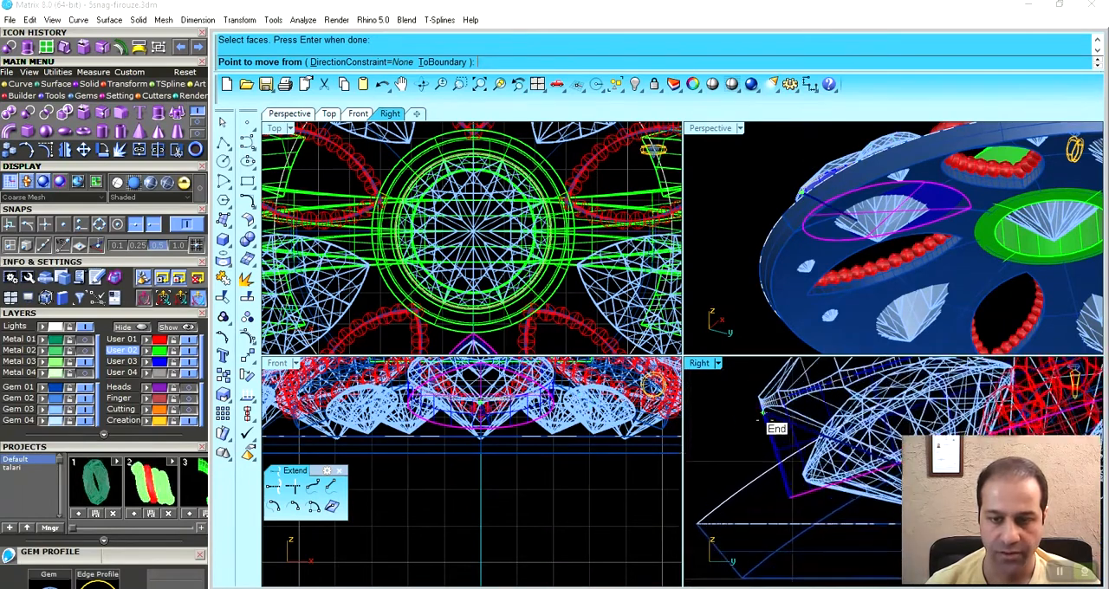
pyautogui.click(97, 246)
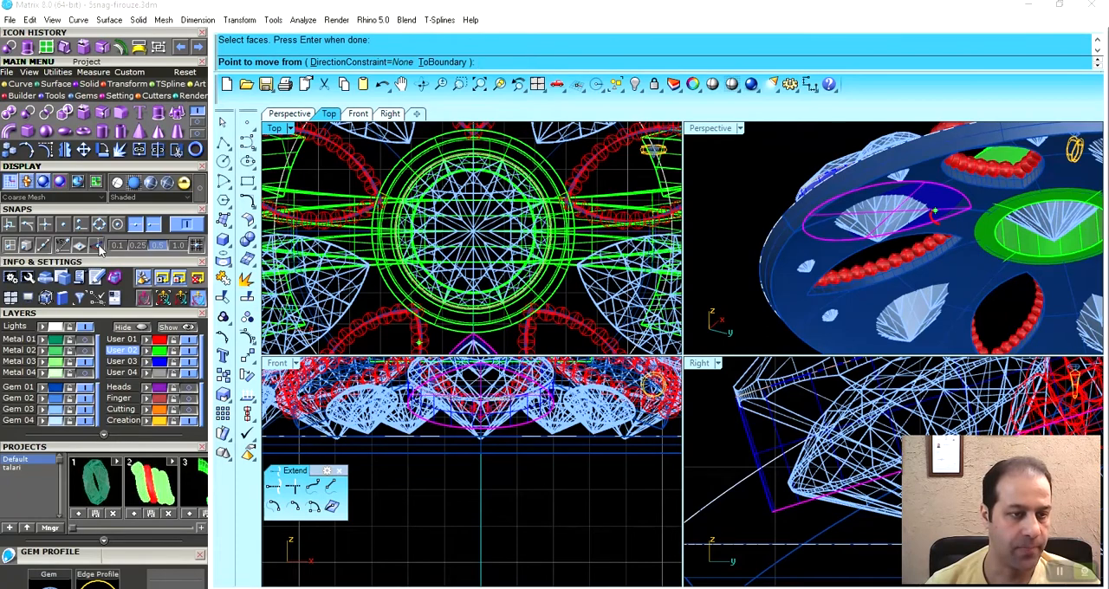
pyautogui.click(726, 399)
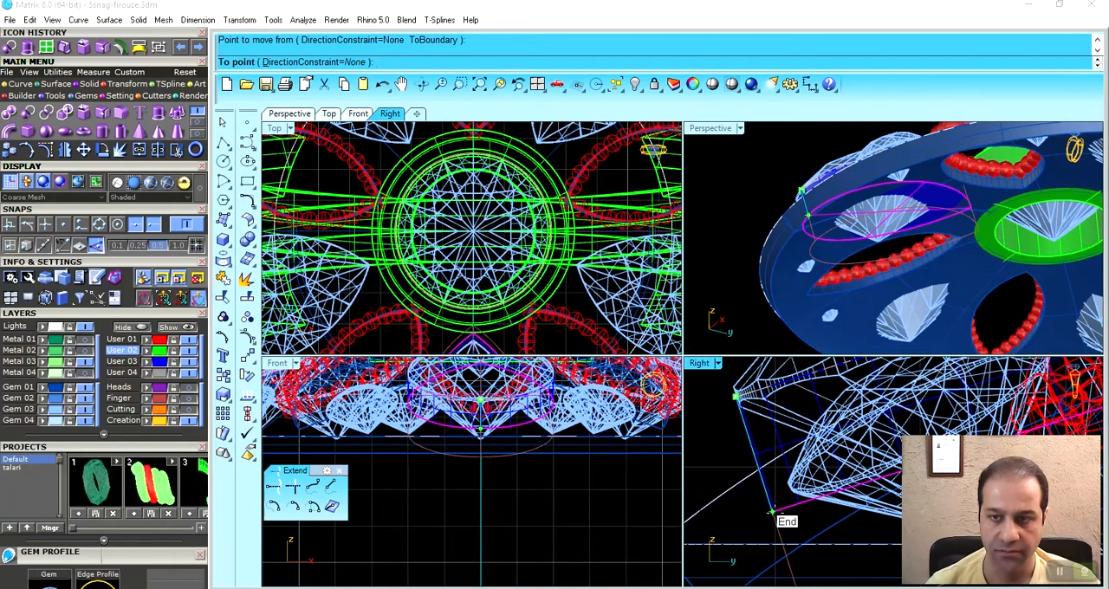
pyautogui.click(774, 514)
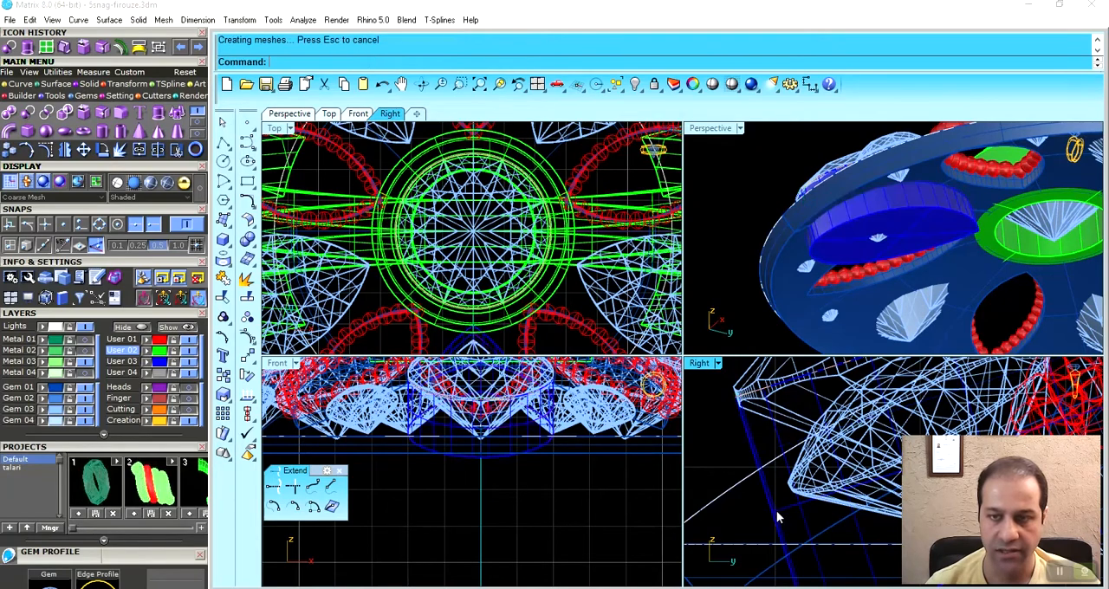
# - Add a Gem Cutter to the pear-shaped gem above the deepened solid and close the style library
pyautogui.moveTo(711, 217); pyautogui.dragTo(711, 130, button='right')
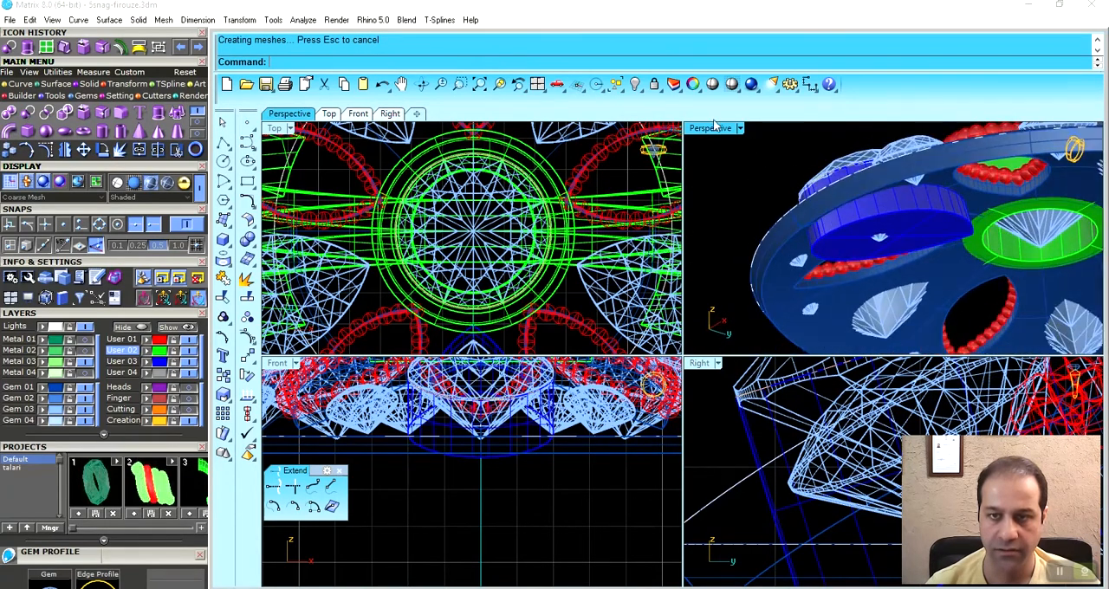
pyautogui.doubleClick(711, 128)
pyautogui.click(690, 302)
pyautogui.moveTo(691, 302); pyautogui.dragTo(469, 288, button='right')
pyautogui.press('Escape')
pyautogui.moveTo(558, 272); pyautogui.dragTo(676, 380, button='right')
pyautogui.click(632, 286)
pyautogui.press('F6')
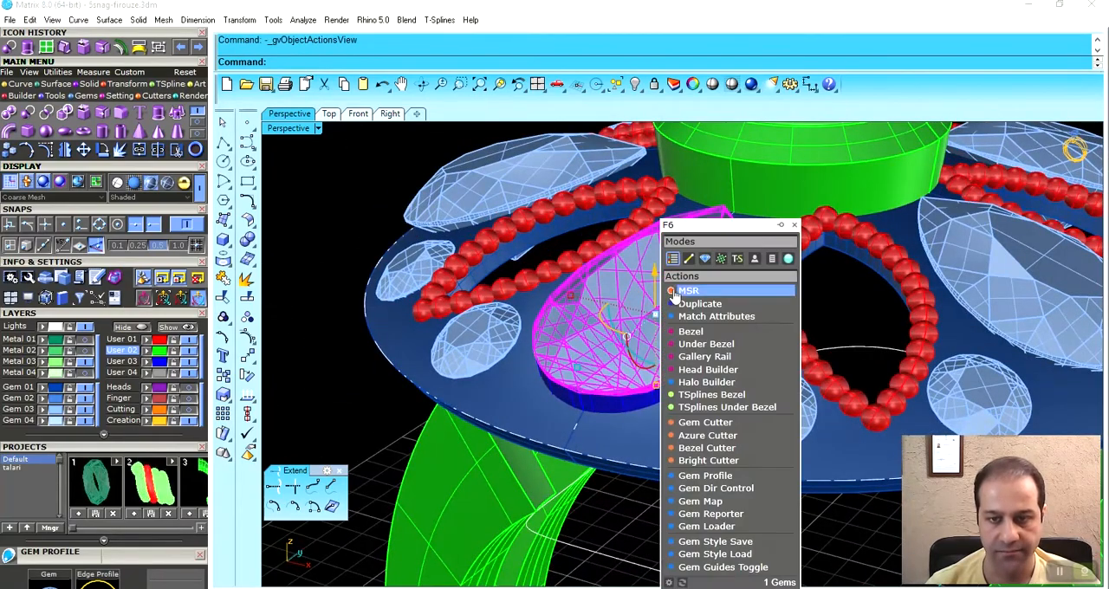
pyautogui.click(706, 422)
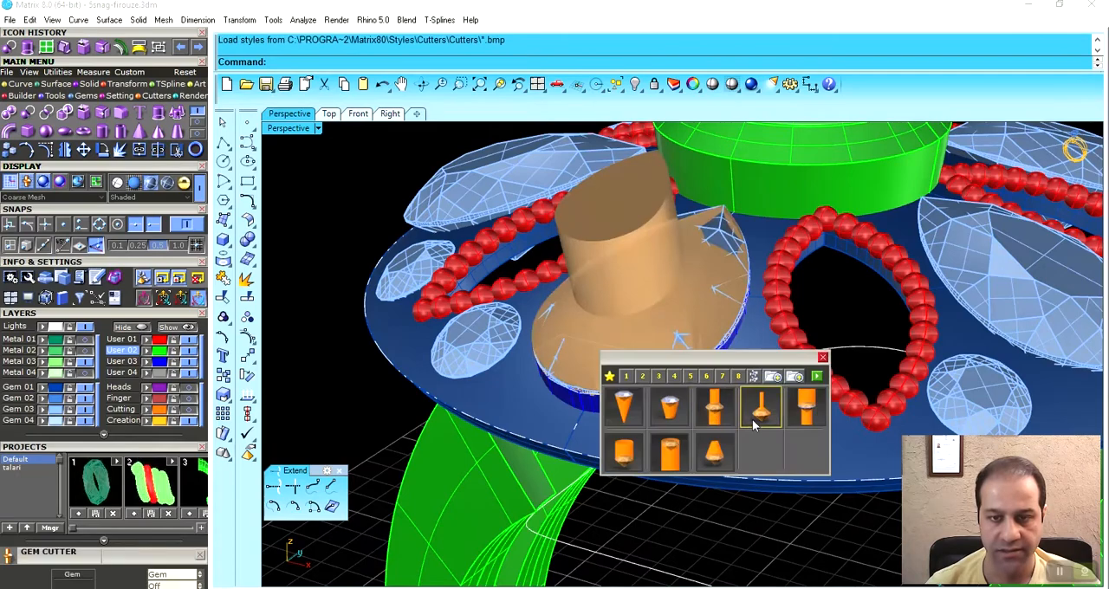
pyautogui.click(823, 358)
# - Switch the Perspective view to Ghosted display and collapse the Layers and Projects sections to expose the Gem Cutter settings
pyautogui.moveTo(646, 507)
pyautogui.mouseDown(button='right')
pyautogui.moveTo(620, 428)
pyautogui.moveTo(662, 282)
pyautogui.moveTo(636, 353)
pyautogui.moveTo(698, 400)
pyautogui.moveTo(765, 371)
pyautogui.moveTo(698, 400)
pyautogui.mouseUp(button='right')
pyautogui.click(167, 182)
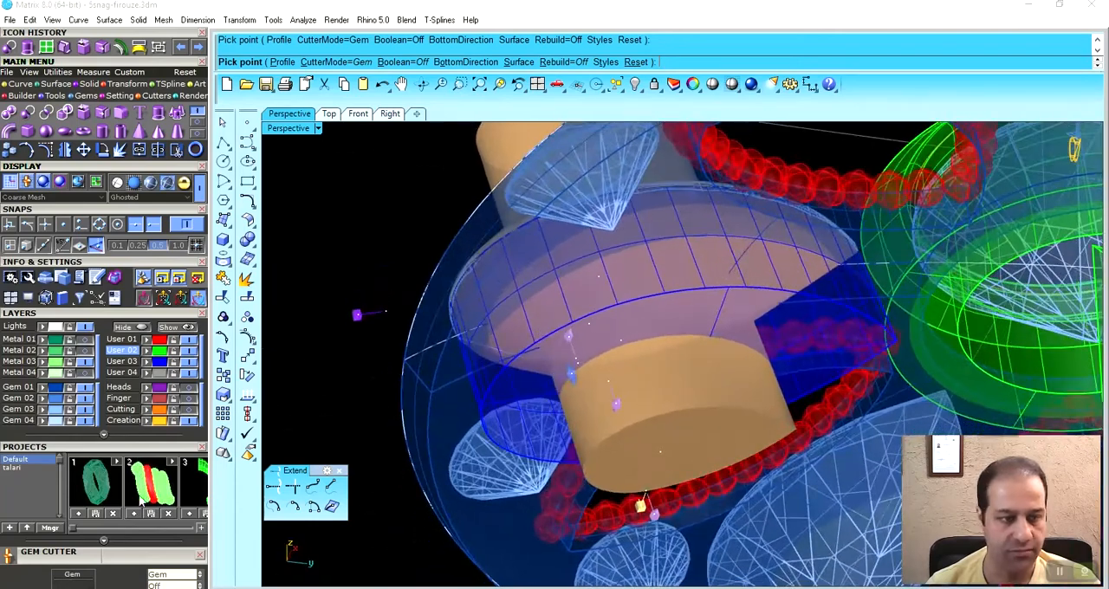
pyautogui.click(103, 317)
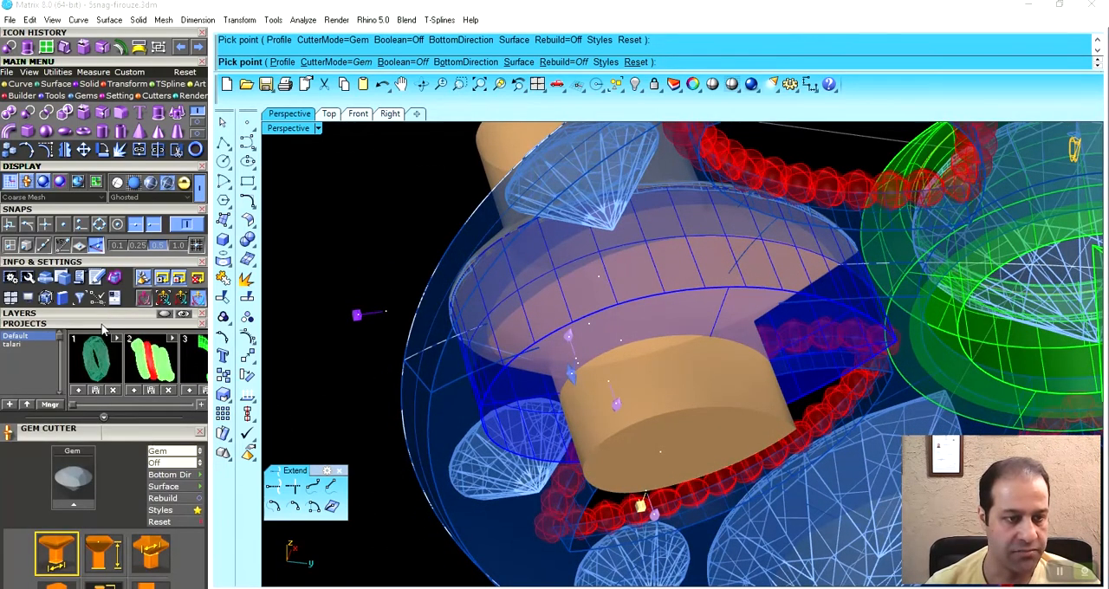
pyautogui.click(103, 326)
pyautogui.moveTo(579, 362); pyautogui.dragTo(598, 274, button='right')
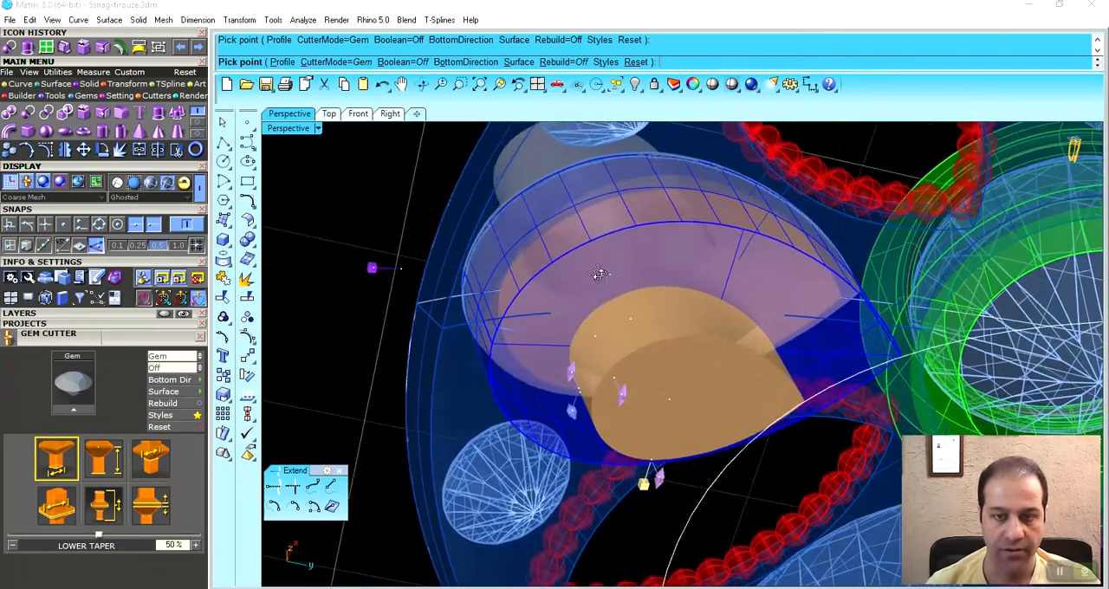
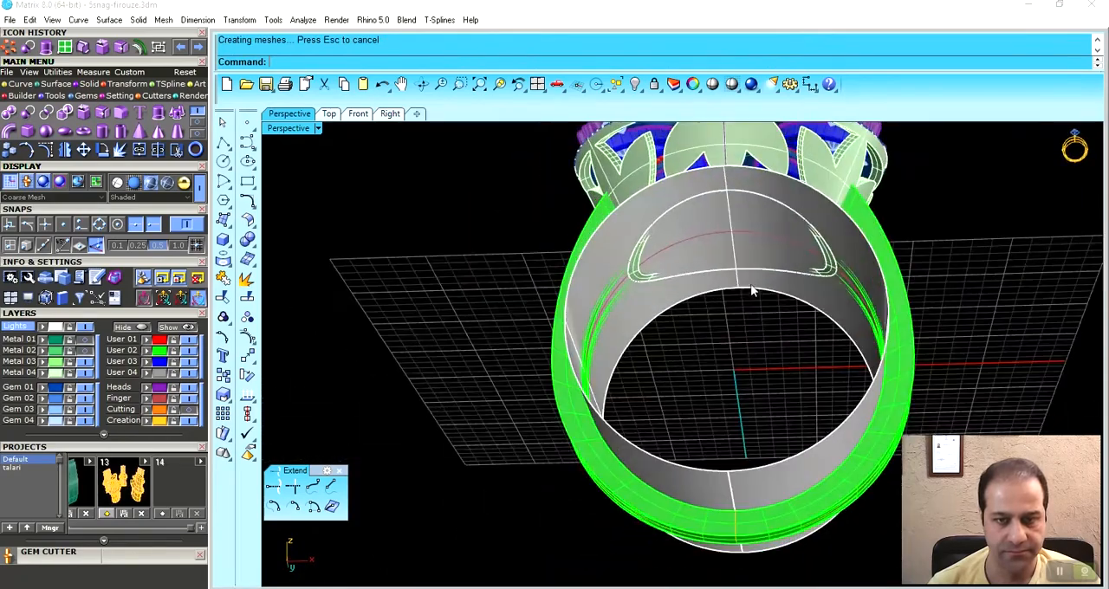
# - Examine the closed outline curve on the grey finger surface beneath the ring's head
pyautogui.scroll(5, 603, 327)
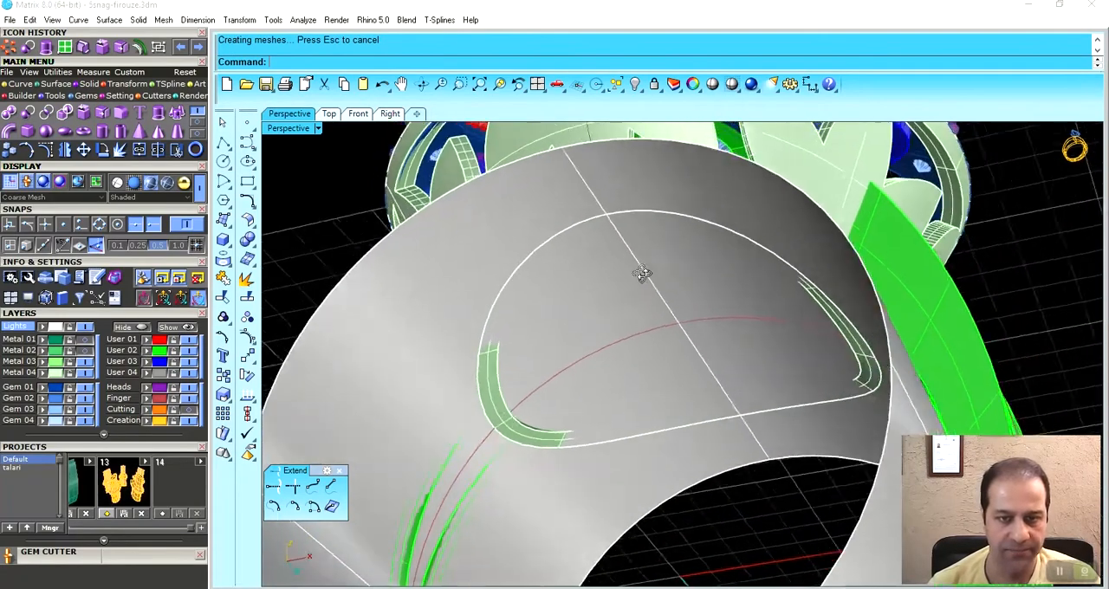
pyautogui.click(629, 214)
pyautogui.click(629, 249)
pyautogui.scroll(-4, 629, 249)
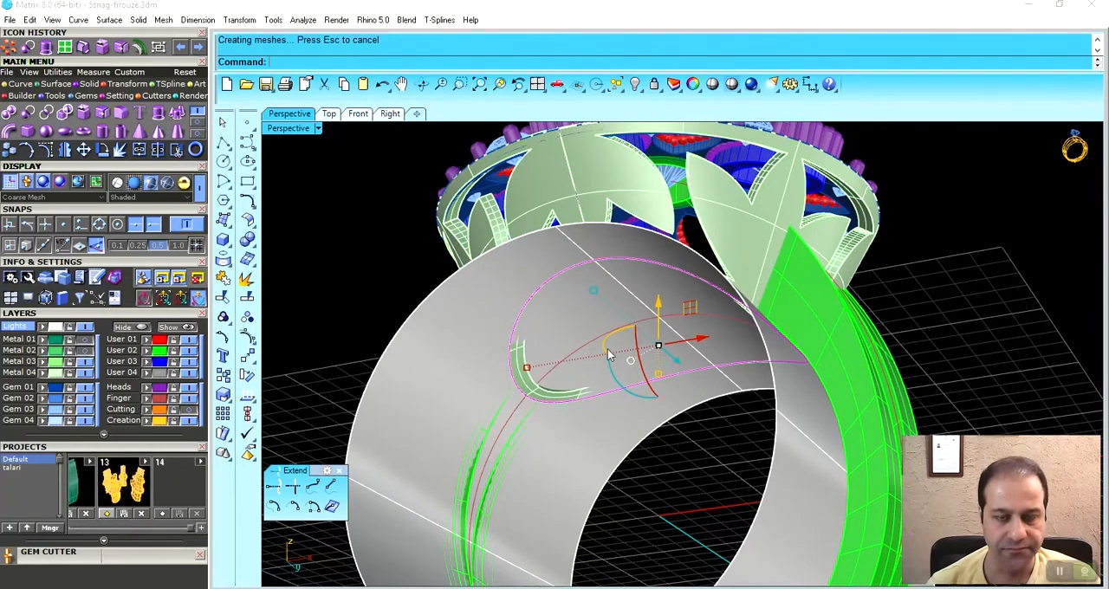
pyautogui.moveTo(600, 348); pyautogui.dragTo(572, 334, button='right')
pyautogui.moveTo(396, 301); pyautogui.dragTo(635, 322, button='right')
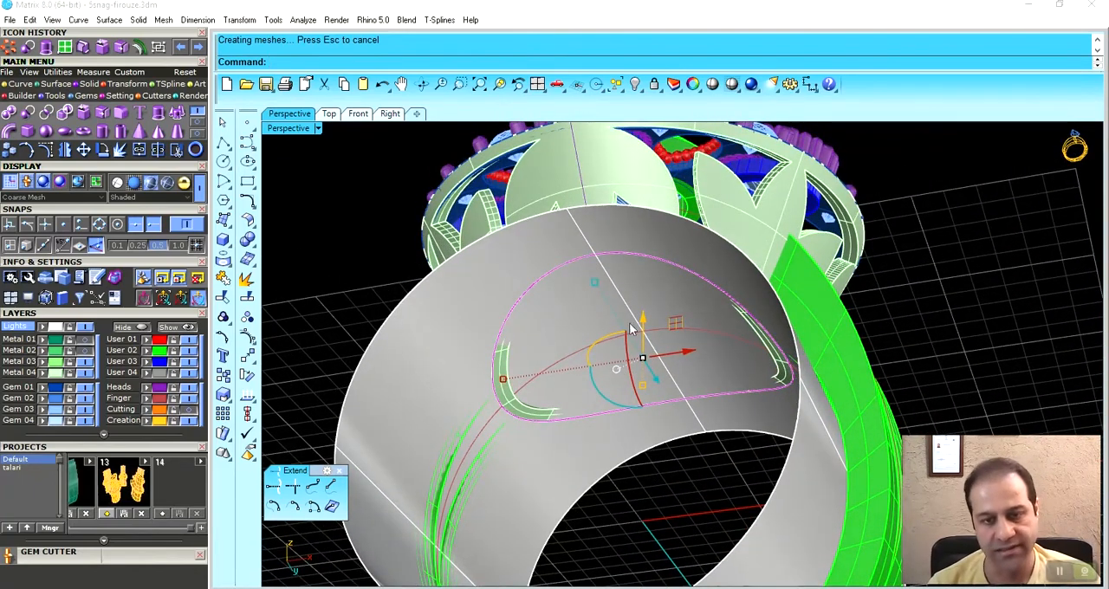
pyautogui.moveTo(559, 357); pyautogui.dragTo(530, 277, button='right')
pyautogui.scroll(5, 531, 277)
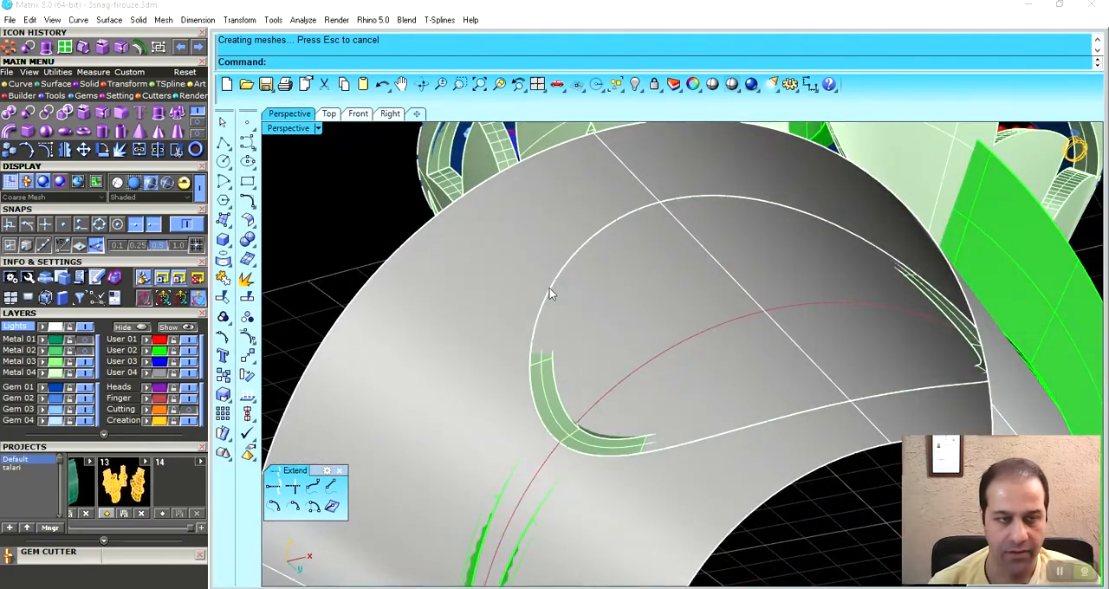
# - Offset the closed outline curve inward on the grey finger surface by 0.7
pyautogui.click(556, 275)
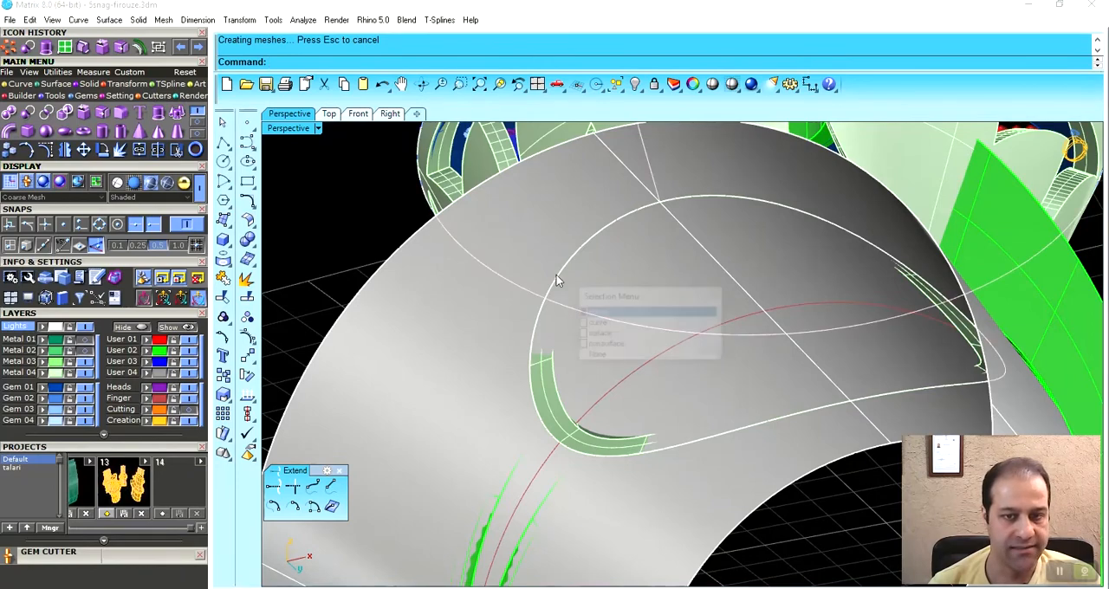
pyautogui.click(549, 301)
pyautogui.rightClick(549, 301)
pyautogui.moveTo(549, 305); pyautogui.dragTo(583, 257, button='right')
pyautogui.scroll(3, 583, 257)
pyautogui.click(12, 86)
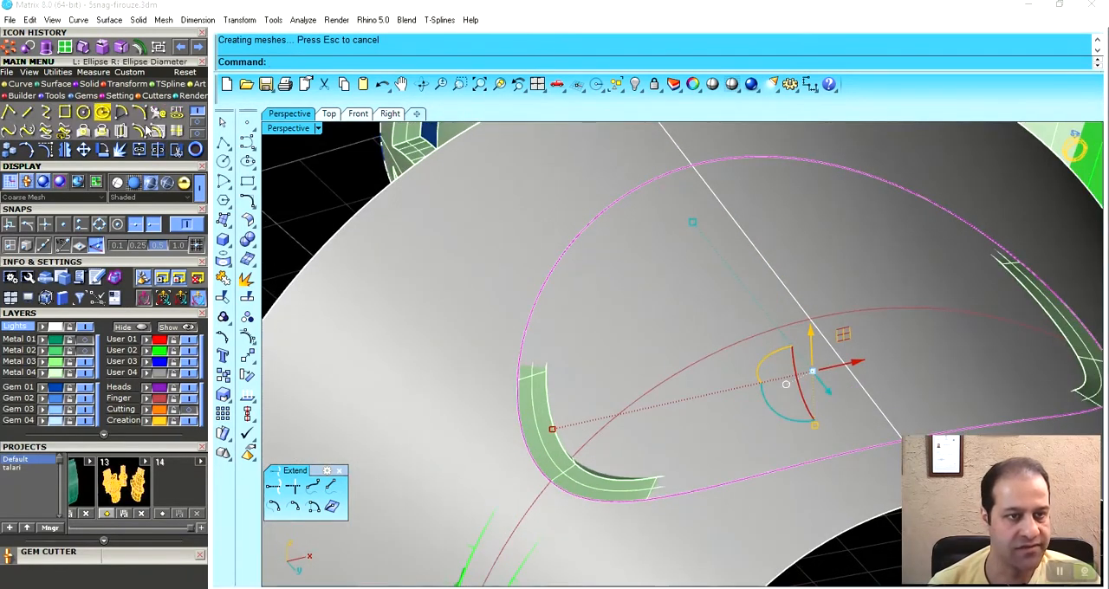
pyautogui.click(158, 132)
pyautogui.click(406, 323)
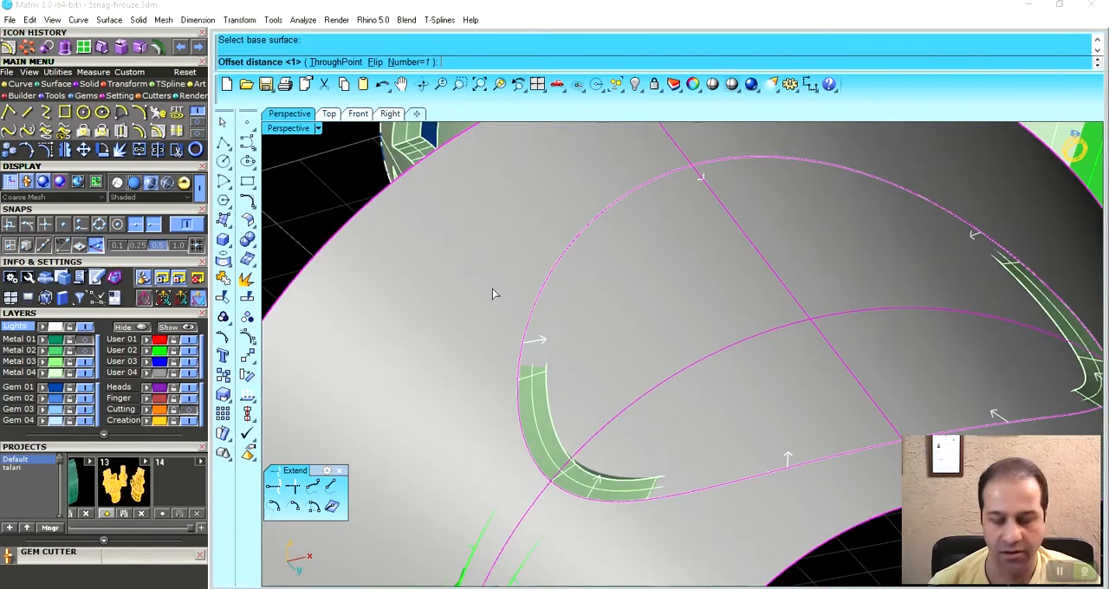
pyautogui.press('Return')
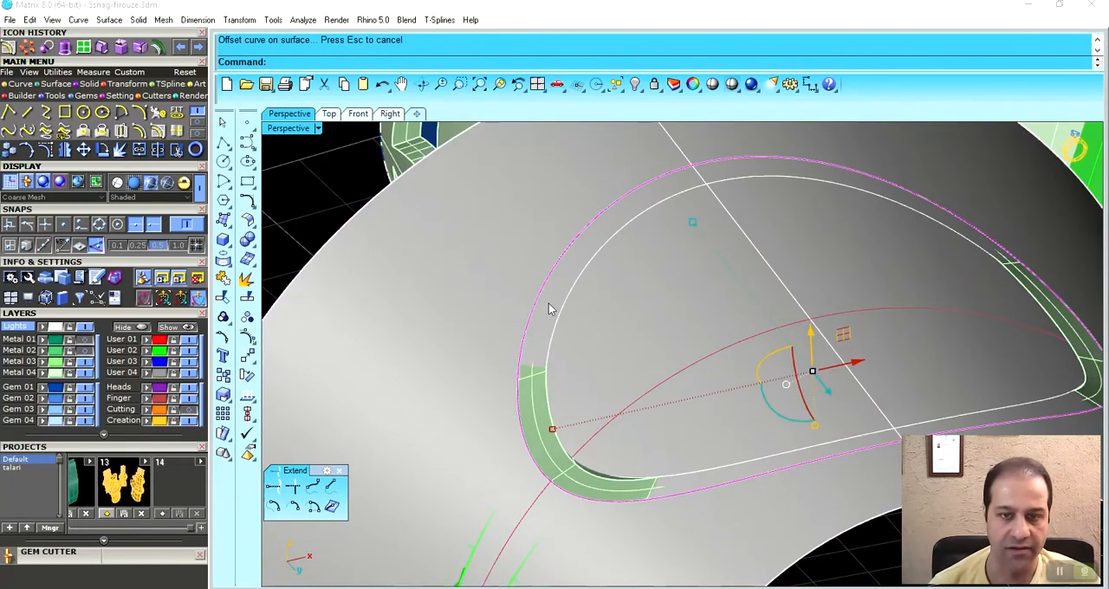
# - Offset the inner outline slightly further inward on the finger surface and delete the curve it was offset from
pyautogui.scroll(-4, 483, 229)
pyautogui.click(353, 196)
pyautogui.moveTo(473, 239); pyautogui.dragTo(530, 339, button='right')
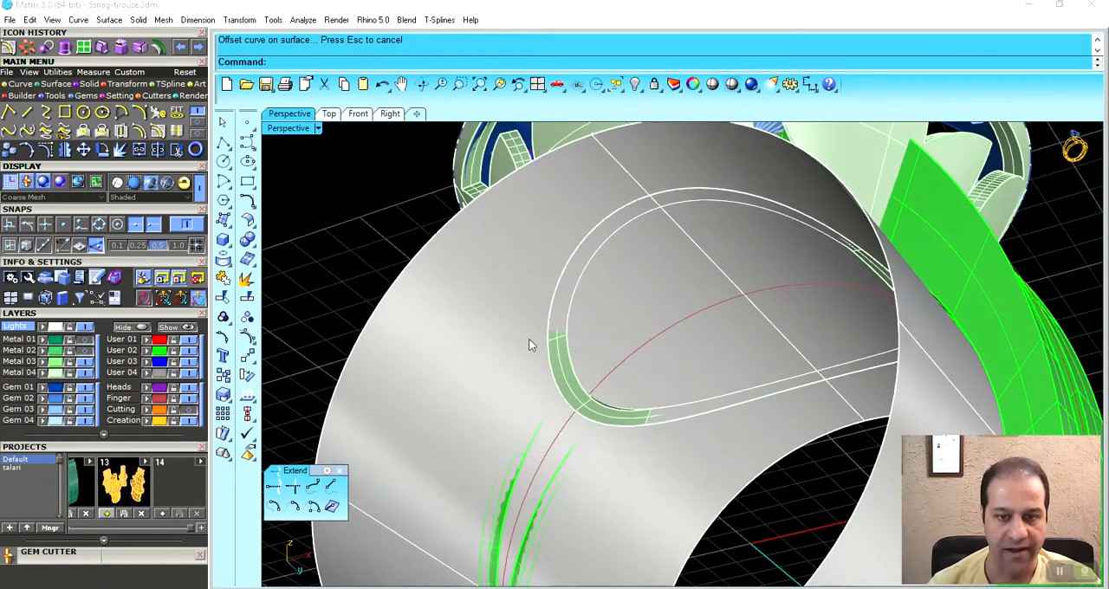
pyautogui.scroll(3, 590, 304)
pyautogui.click(555, 269)
pyautogui.press('Return')
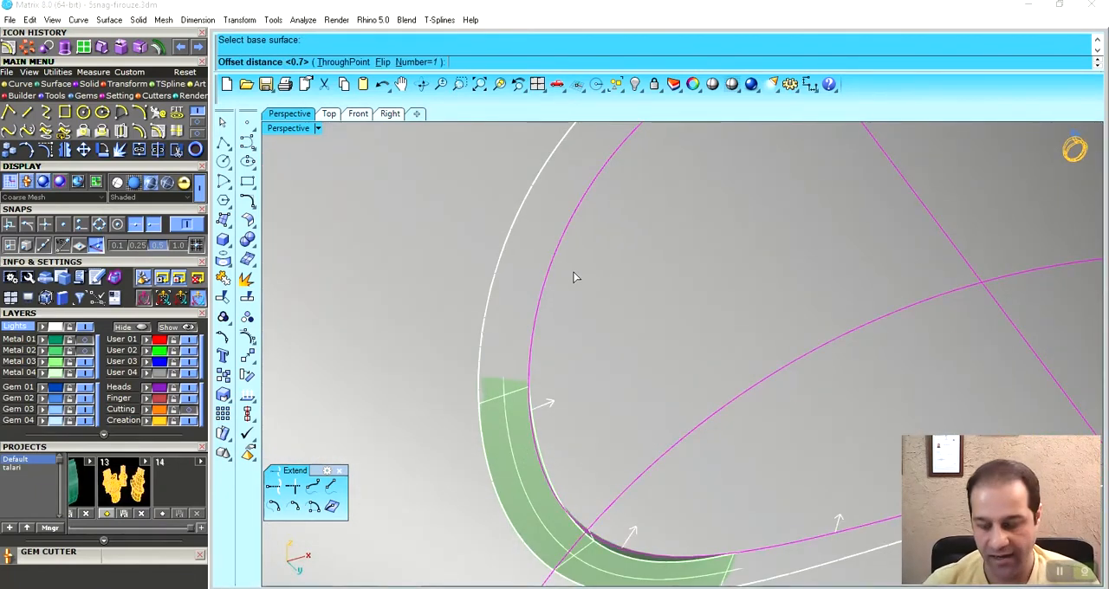
pyautogui.write('1')
pyautogui.press('Return')
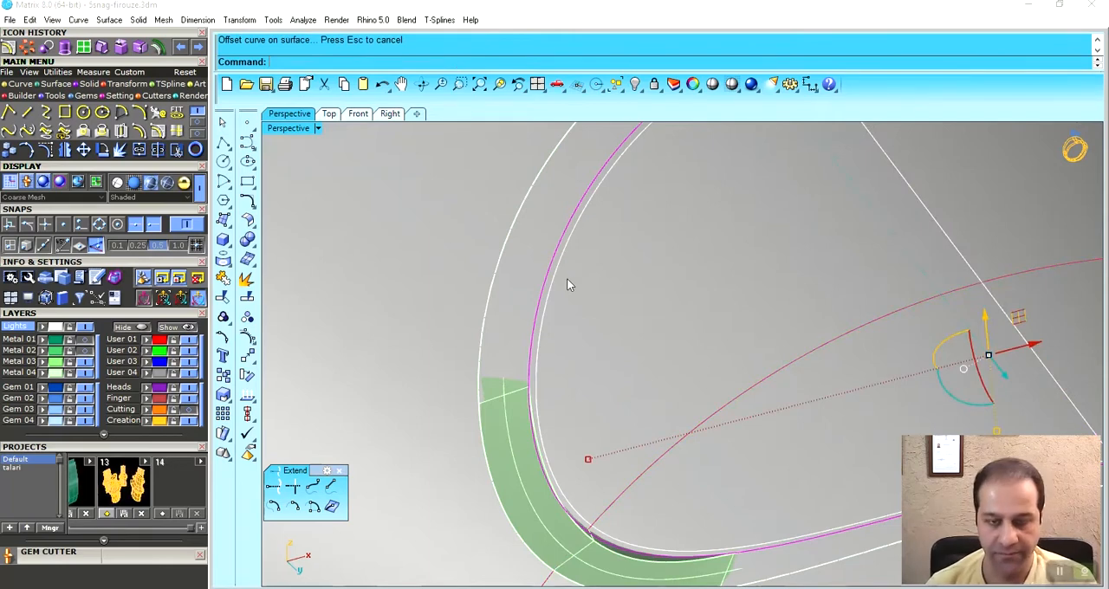
pyautogui.press('Delete')
# - Split the grey finger surface with the inner outline curve and delete the part outside the outline
pyautogui.scroll(-4, 566, 278)
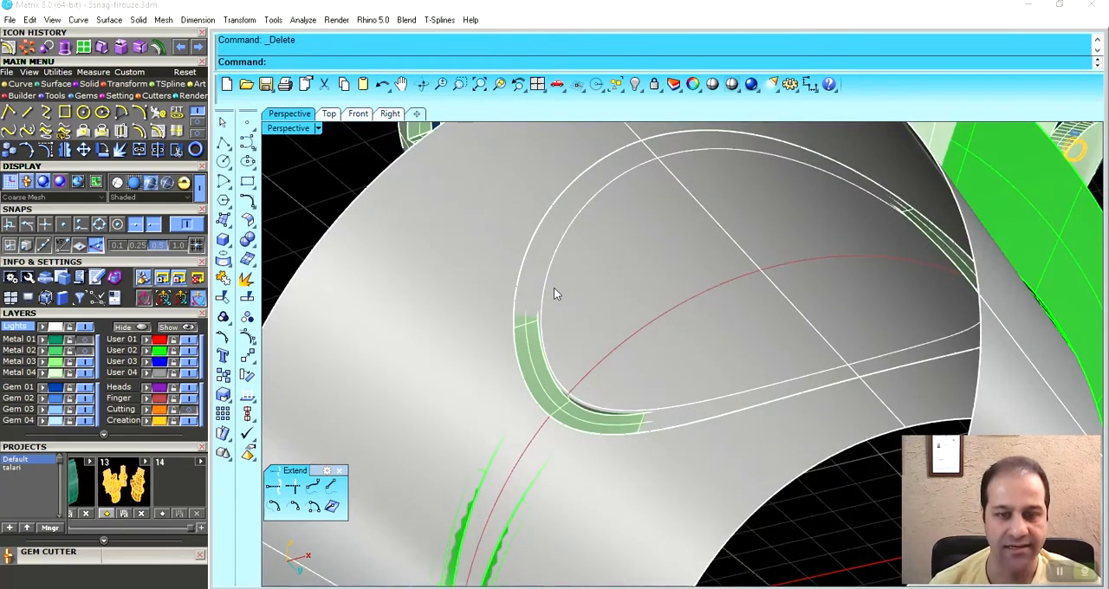
pyautogui.scroll(-2, 557, 275)
pyautogui.keyDown('shift'); pyautogui.moveTo(557, 275); pyautogui.dragTo(568, 280, button='right'); pyautogui.keyUp('shift')
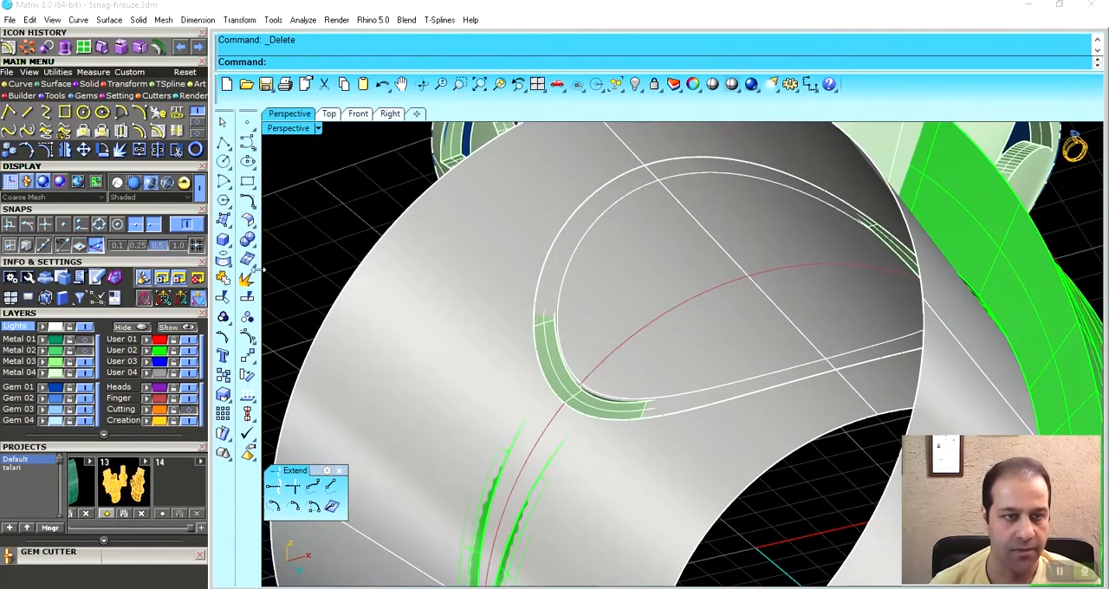
pyautogui.click(158, 151)
pyautogui.click(391, 280)
pyautogui.press('Return')
pyautogui.click(568, 275)
pyautogui.press('Return')
pyautogui.click(471, 329)
pyautogui.press('Delete')
# - Set the Front view to shaded display and check how the basket's lower edge meets the shank's inner curve
pyautogui.scroll(-5, 470, 330)
pyautogui.moveTo(553, 342); pyautogui.dragTo(489, 403, button='right')
pyautogui.scroll(10, 493, 354)
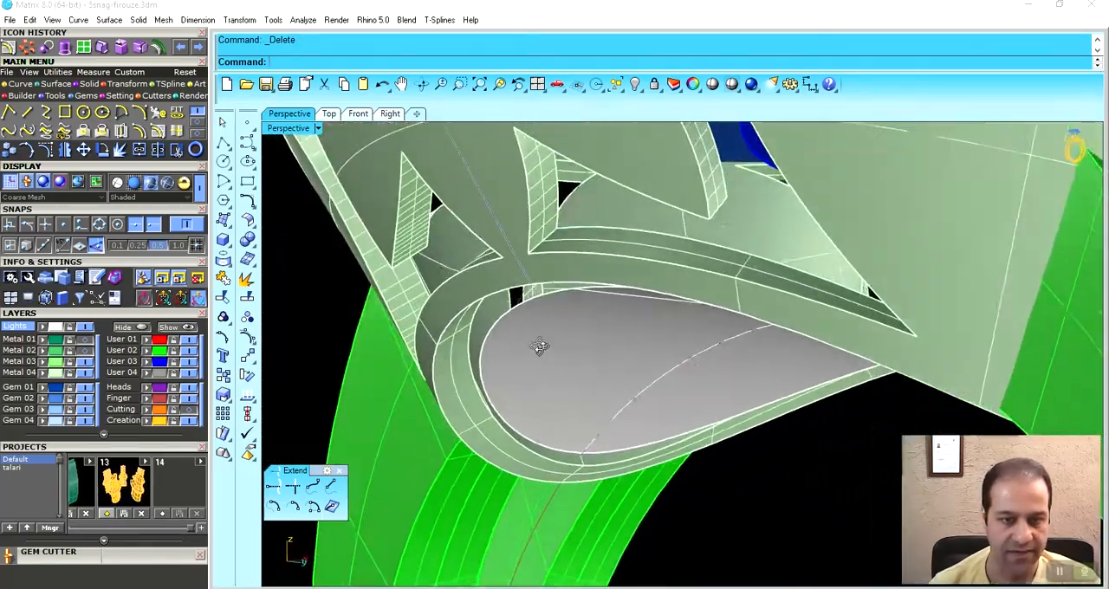
pyautogui.moveTo(539, 347); pyautogui.dragTo(605, 358, button='right')
pyautogui.click(329, 113)
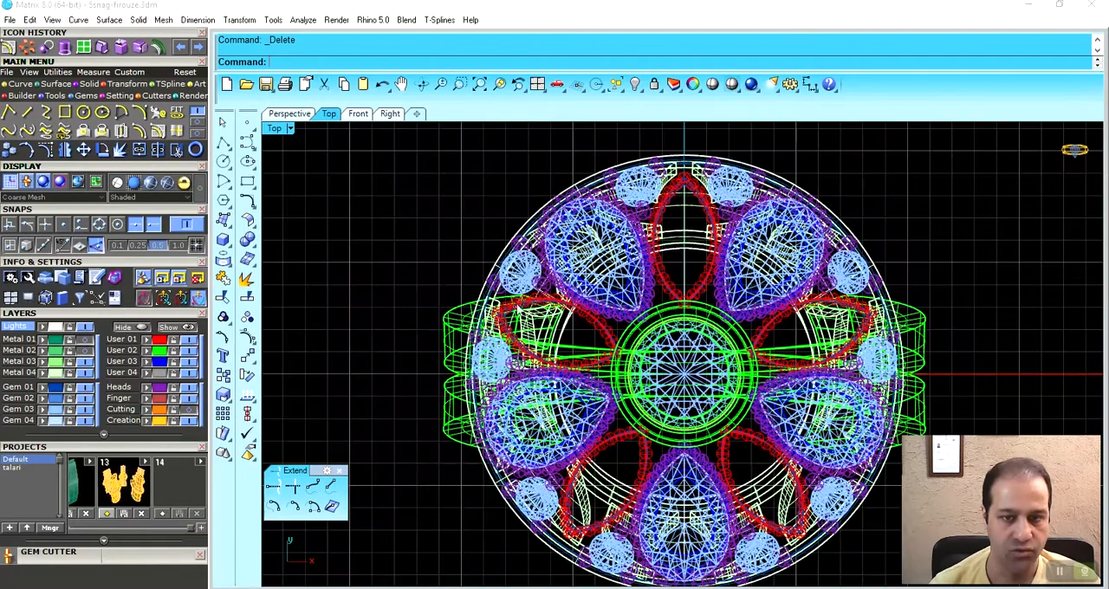
pyautogui.click(355, 114)
pyautogui.scroll(-5, 604, 305)
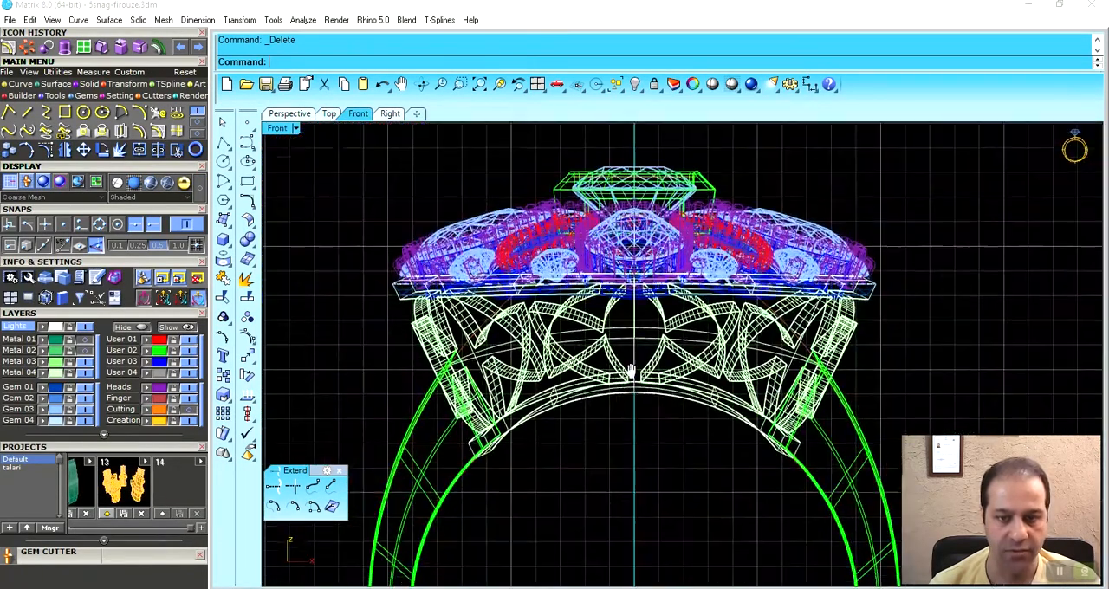
pyautogui.hotkey('ctrl', 'alt', 's')
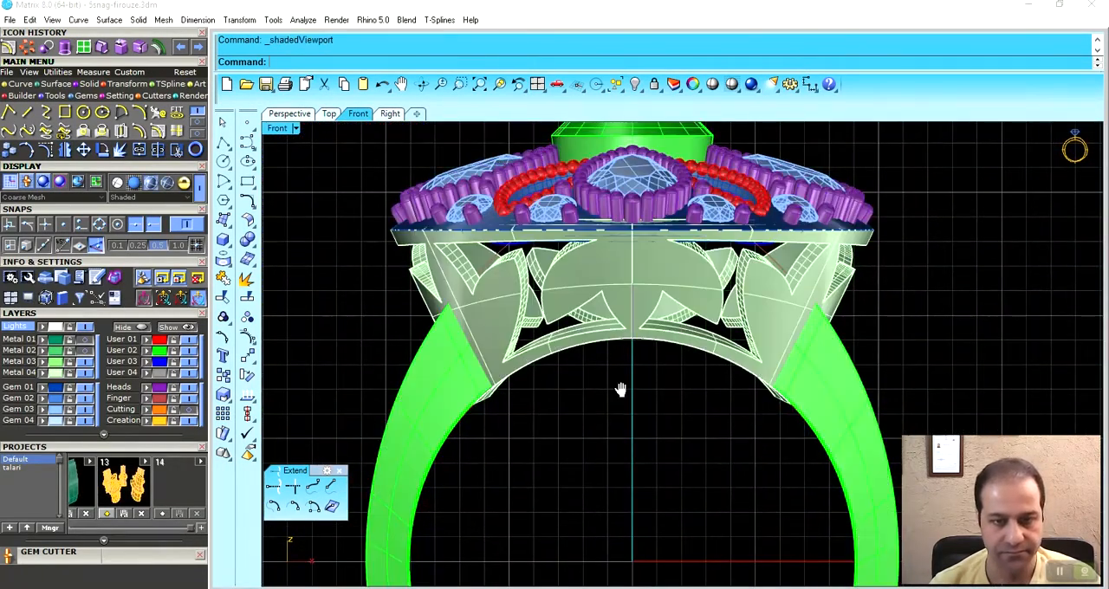
pyautogui.moveTo(622, 389); pyautogui.dragTo(611, 334, button='right')
pyautogui.scroll(8, 499, 326)
pyautogui.click(482, 293)
pyautogui.press('Escape')
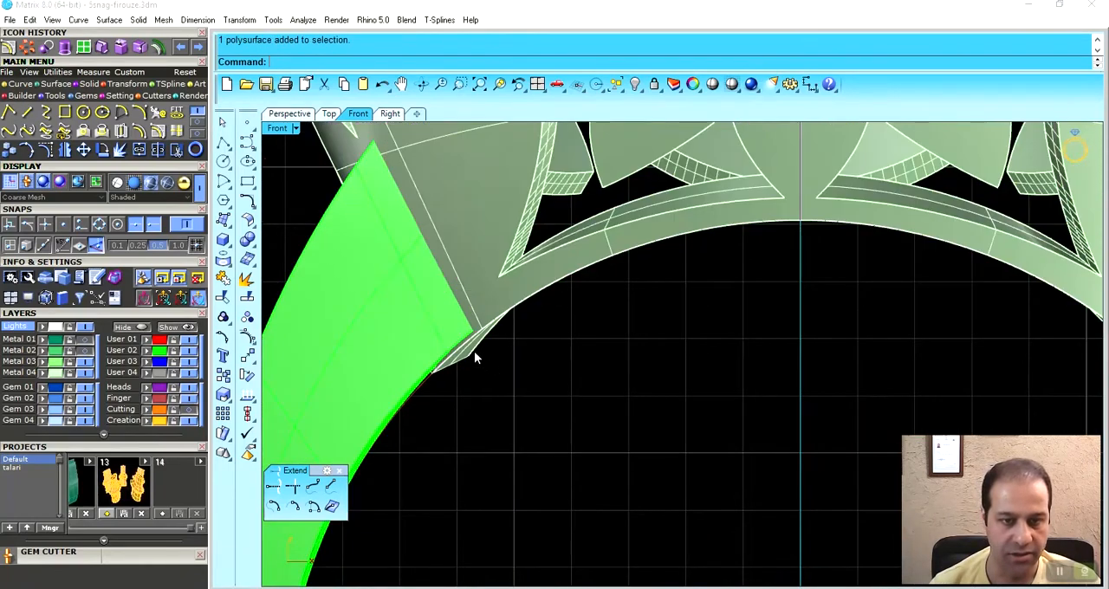
pyautogui.scroll(5, 513, 295)
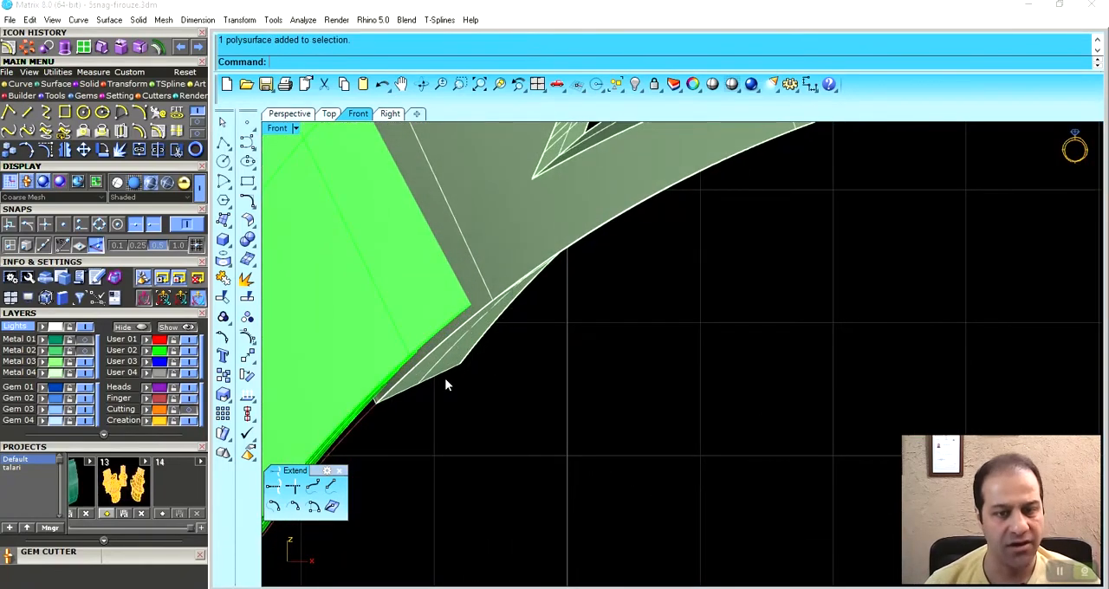
pyautogui.scroll(-4, 467, 417)
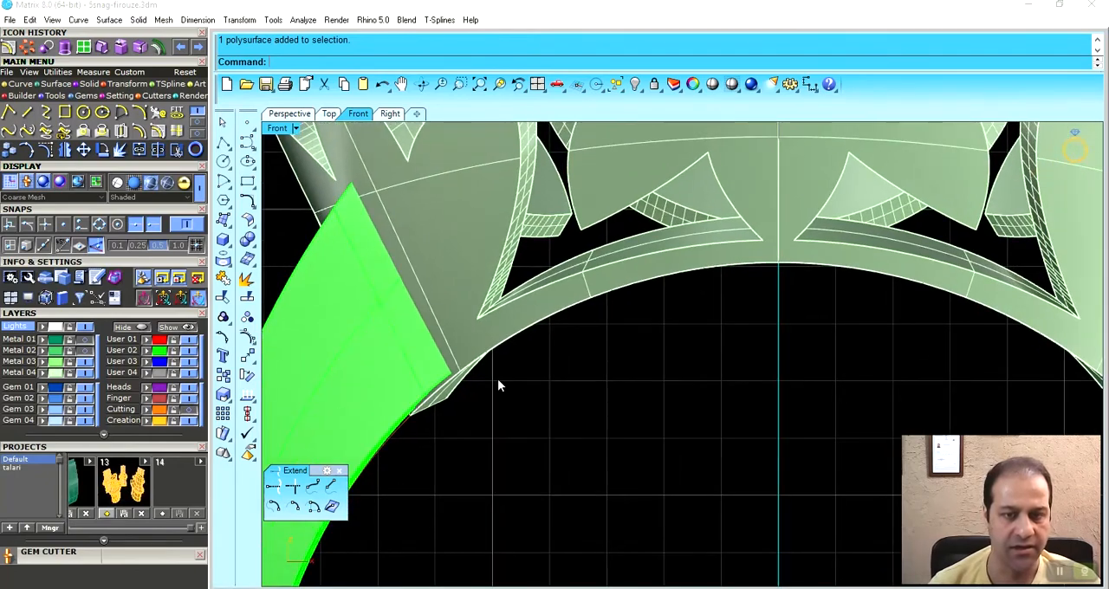
# - Trim the light green leaf basket to the finger opening using Cut to Finger Rail
pyautogui.click(452, 272)
pyautogui.scroll(-4, 520, 318)
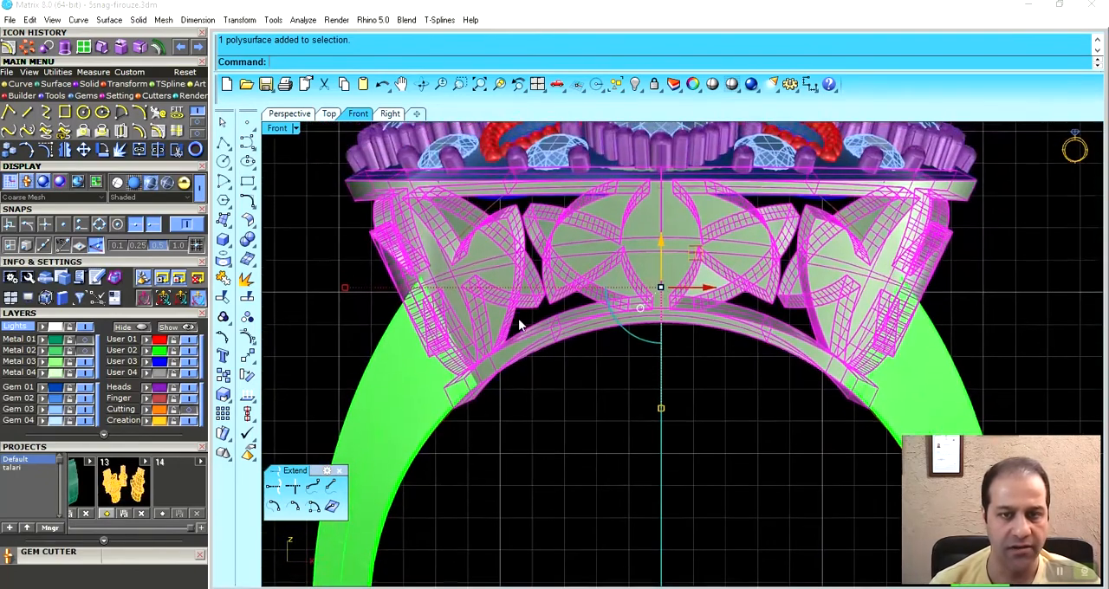
pyautogui.scroll(4, 485, 324)
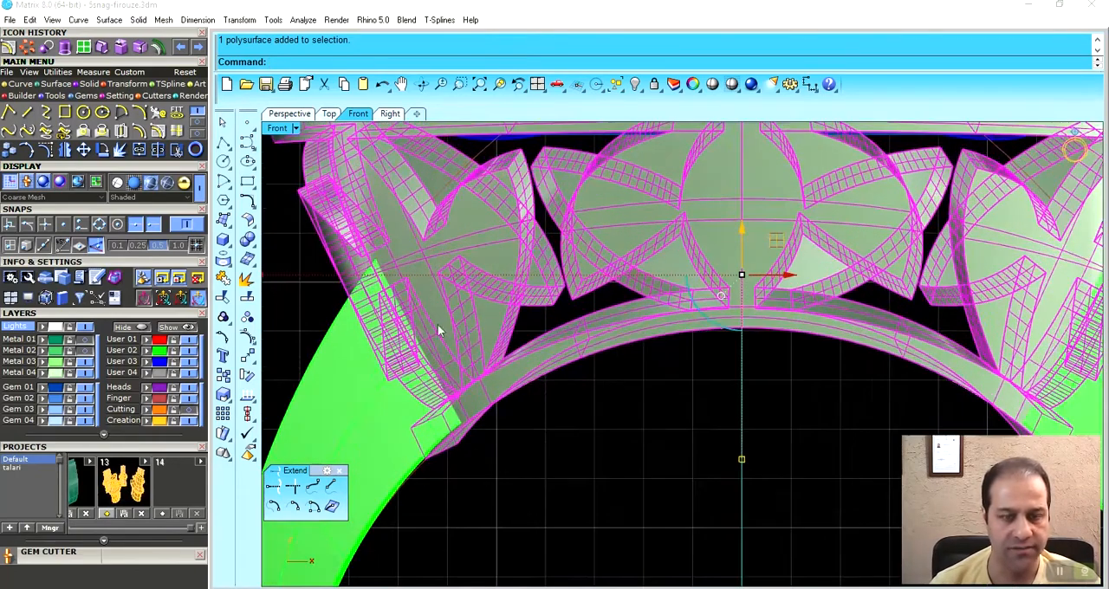
pyautogui.click(122, 87)
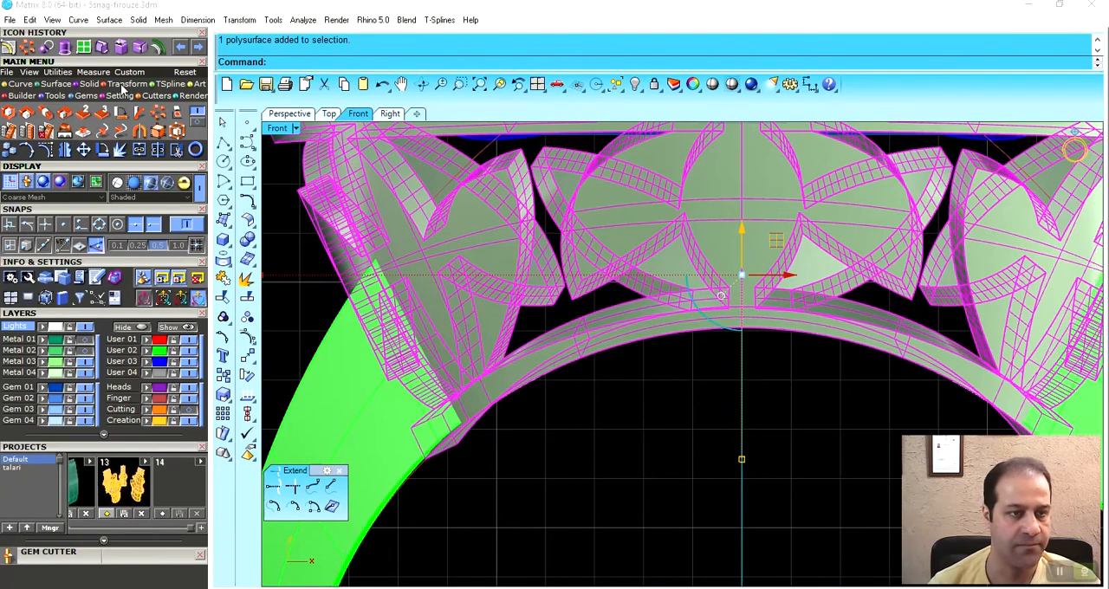
pyautogui.click(154, 95)
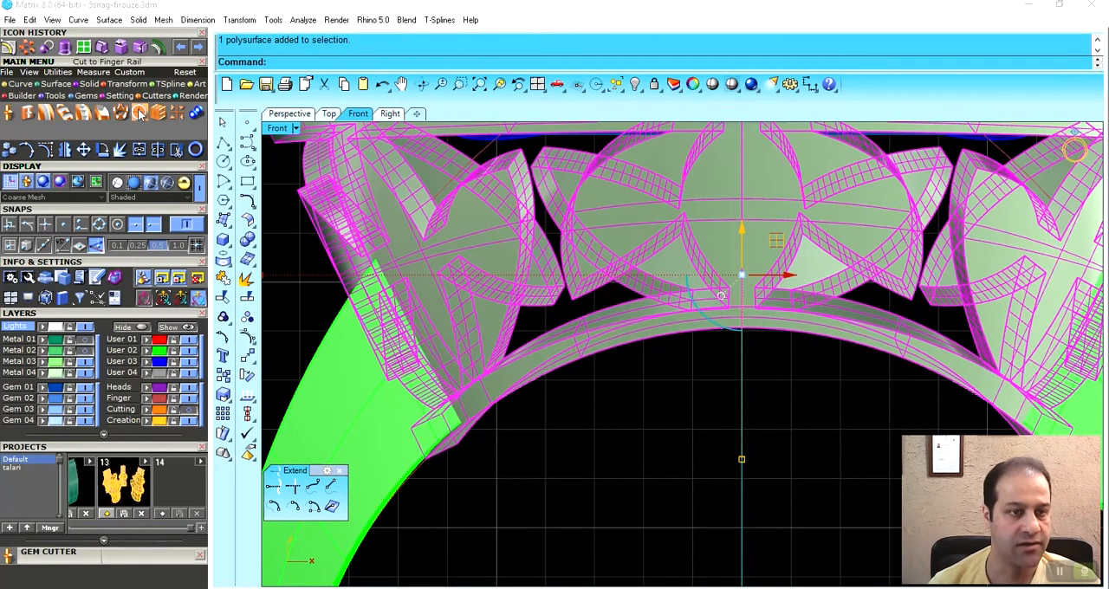
pyautogui.click(158, 113)
pyautogui.click(499, 452)
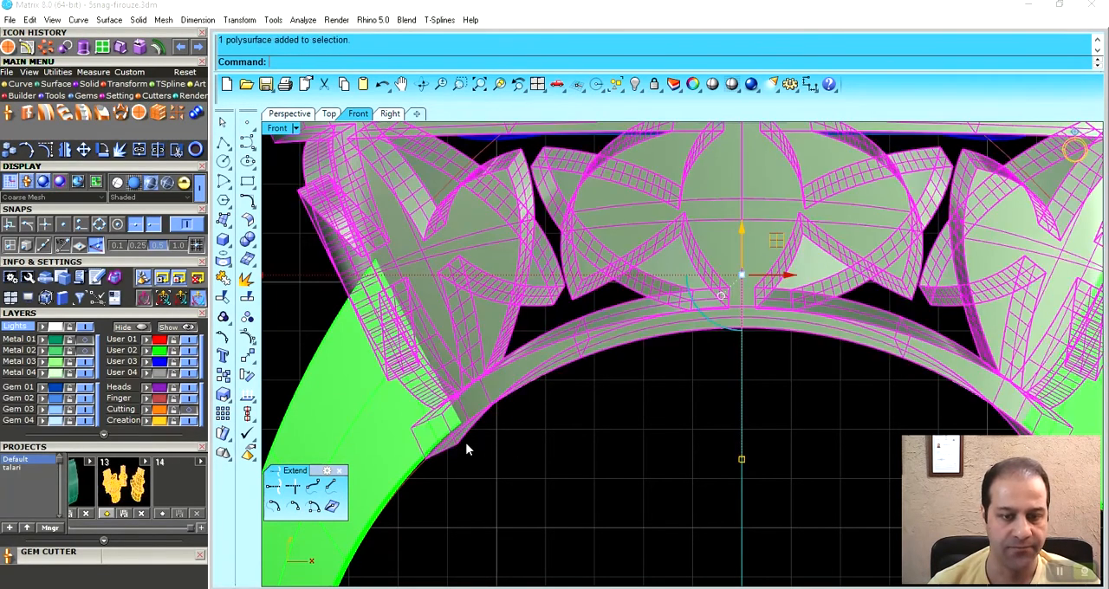
# - Examine the underside of the basket and the remaining grey surface in the Perspective view
pyautogui.click(285, 116)
pyautogui.moveTo(483, 368); pyautogui.dragTo(627, 419, button='right')
pyautogui.scroll(-3, 545, 385)
pyautogui.moveTo(544, 388); pyautogui.dragTo(598, 356, button='right')
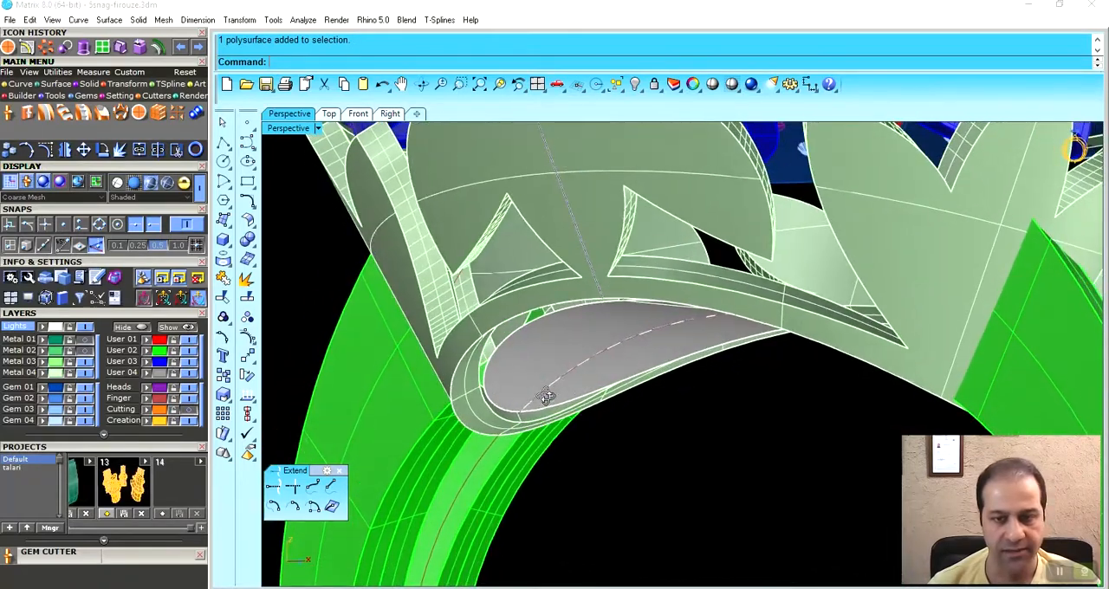
pyautogui.moveTo(545, 401); pyautogui.dragTo(553, 328, button='right')
pyautogui.click(553, 328)
pyautogui.click(831, 280)
pyautogui.scroll(-5, 634, 303)
pyautogui.moveTo(633, 323); pyautogui.dragTo(617, 274, button='right')
# - Create flattened UV curves from the trimmed grey surface beneath the head
pyautogui.click(19, 84)
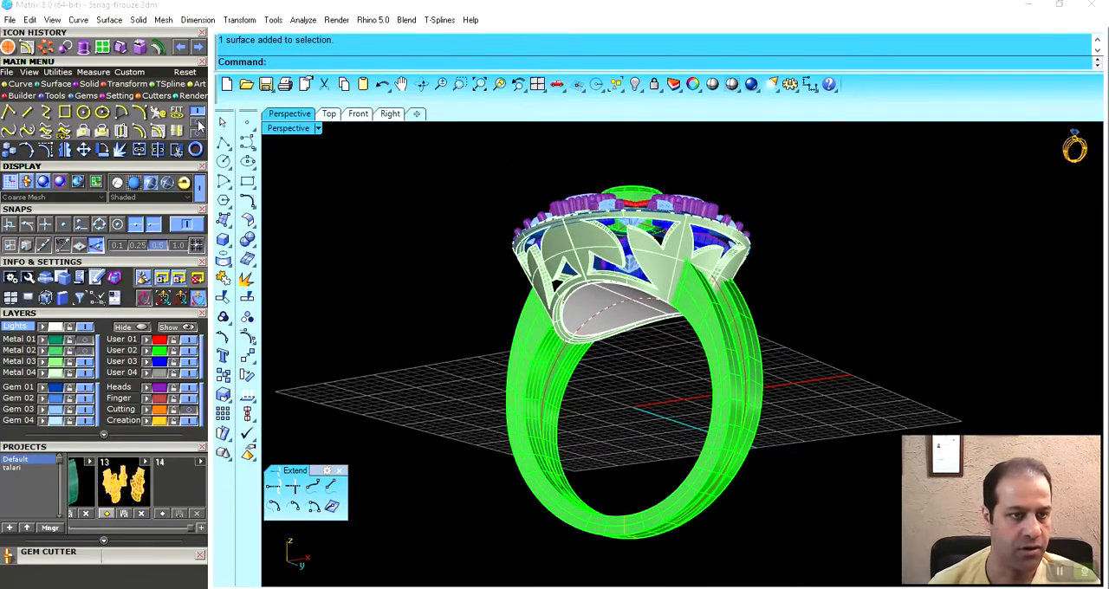
pyautogui.click(65, 113)
pyautogui.moveTo(635, 251); pyautogui.dragTo(641, 292, button='right')
pyautogui.scroll(5, 639, 292)
pyautogui.click(600, 298)
pyautogui.rightClick(599, 297)
# - Move the flattened rectangle and oval outline clear of the ring and frame the oval in the Top view
pyautogui.scroll(-8, 503, 373)
pyautogui.moveTo(487, 416); pyautogui.dragTo(490, 268, button='right')
pyautogui.moveTo(768, 415); pyautogui.dragTo(830, 302)
pyautogui.click(728, 458)
pyautogui.moveTo(719, 468); pyautogui.dragTo(720, 428, button='right')
pyautogui.click(331, 118)
pyautogui.scroll(-5, 683, 290)
pyautogui.moveTo(693, 290); pyautogui.dragTo(552, 422, button='right')
pyautogui.scroll(-2, 706, 282)
pyautogui.moveTo(802, 207); pyautogui.dragTo(665, 334, button='right')
pyautogui.scroll(2, 739, 288)
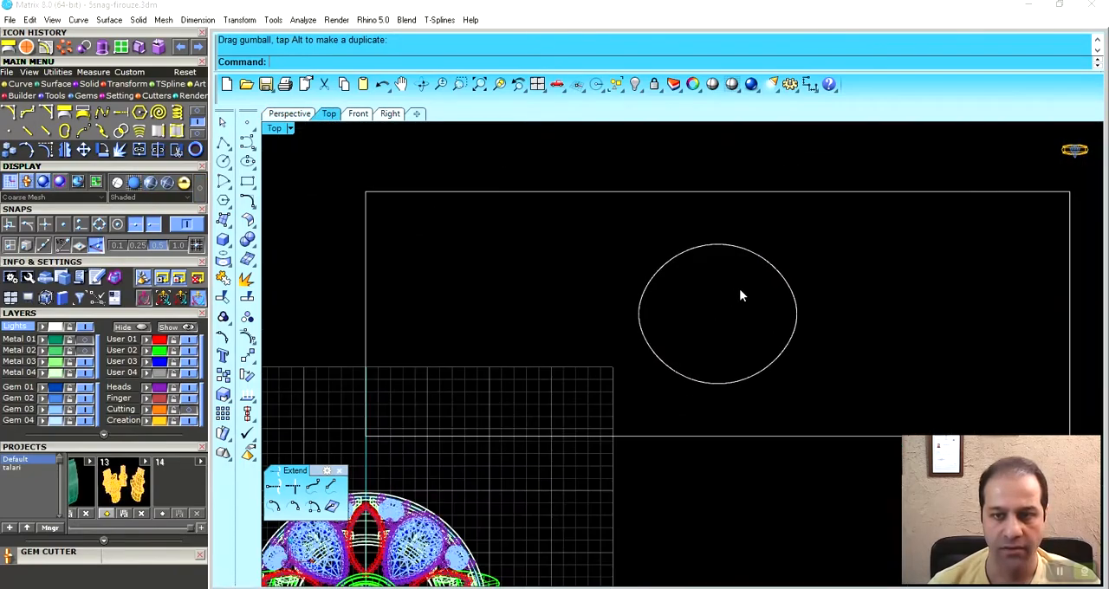
pyautogui.scroll(4, 753, 287)
pyautogui.moveTo(754, 303); pyautogui.dragTo(703, 318, button='right')
pyautogui.scroll(2, 702, 318)
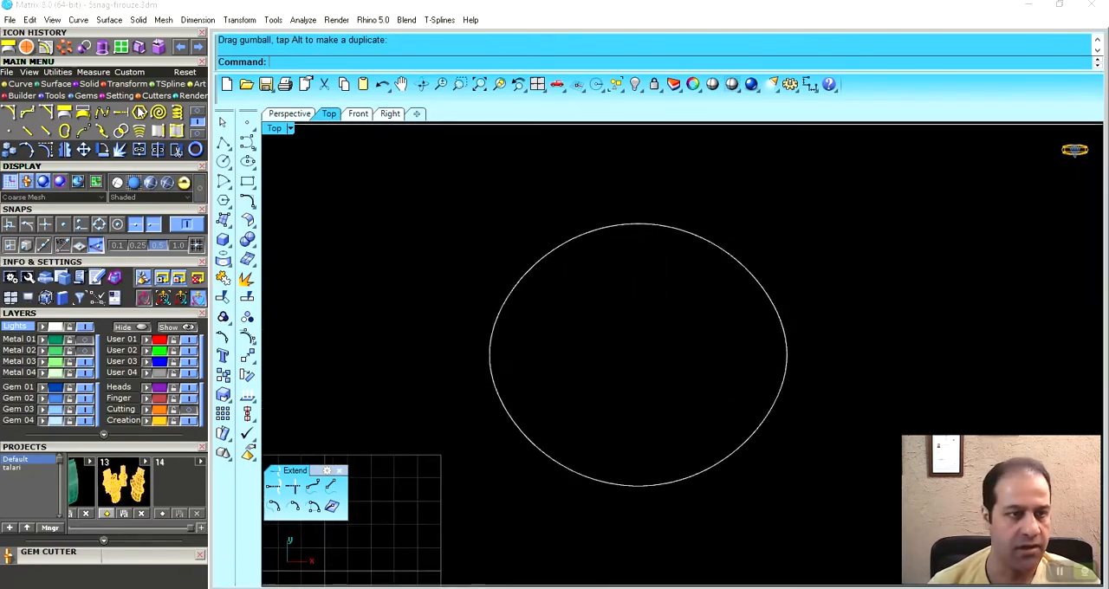
# - Draw a vertical line between the oval's uppermost and lowermost points and a small circle centred on the line's midpoint
pyautogui.click(27, 113)
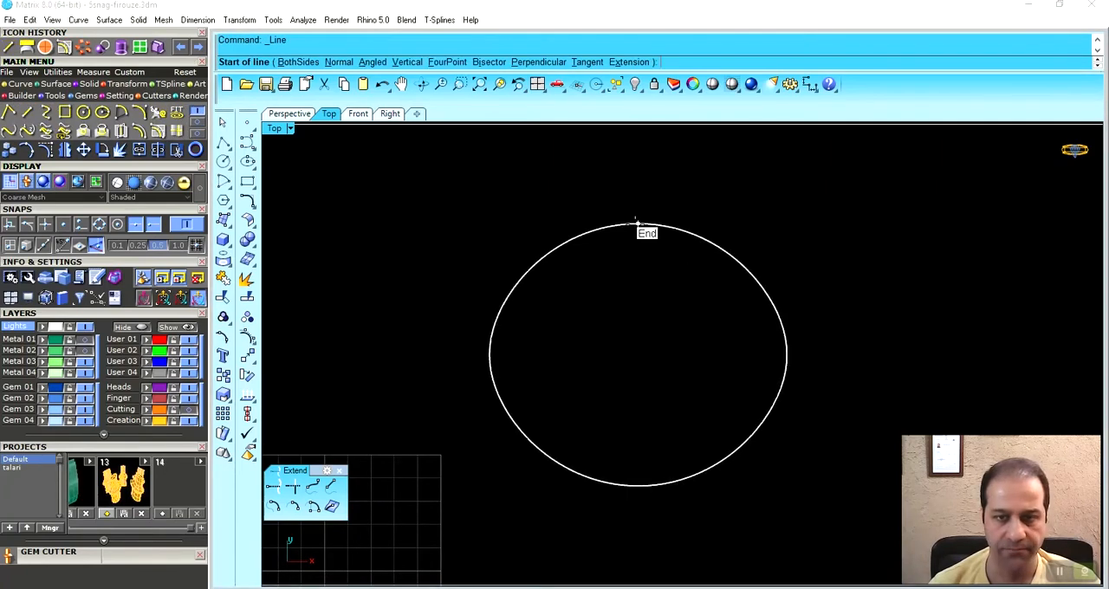
pyautogui.click(638, 225)
pyautogui.click(640, 486)
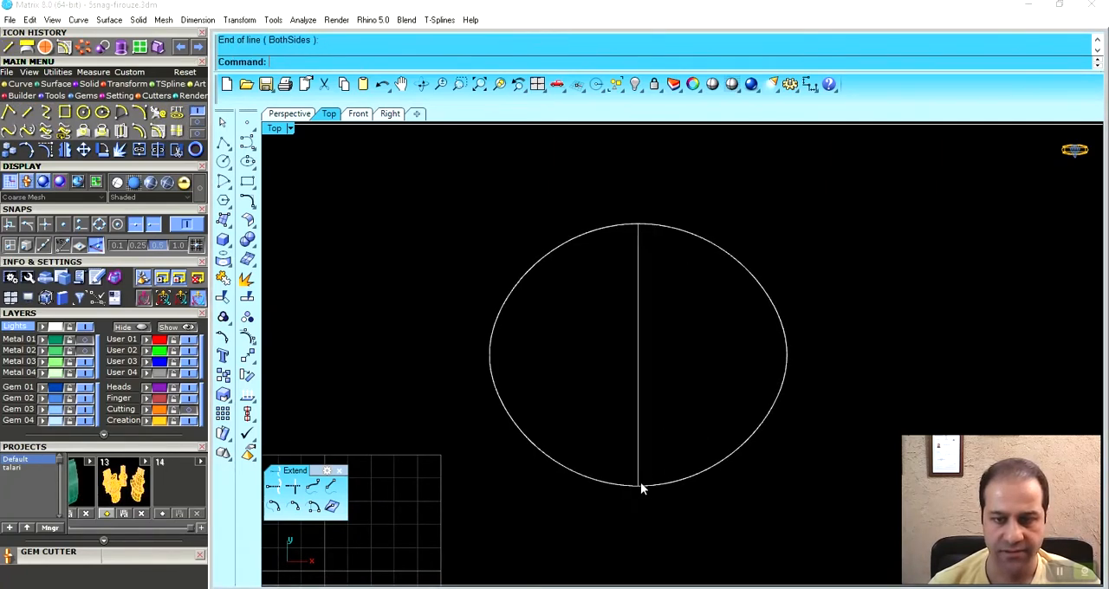
pyautogui.click(103, 113)
pyautogui.click(645, 368)
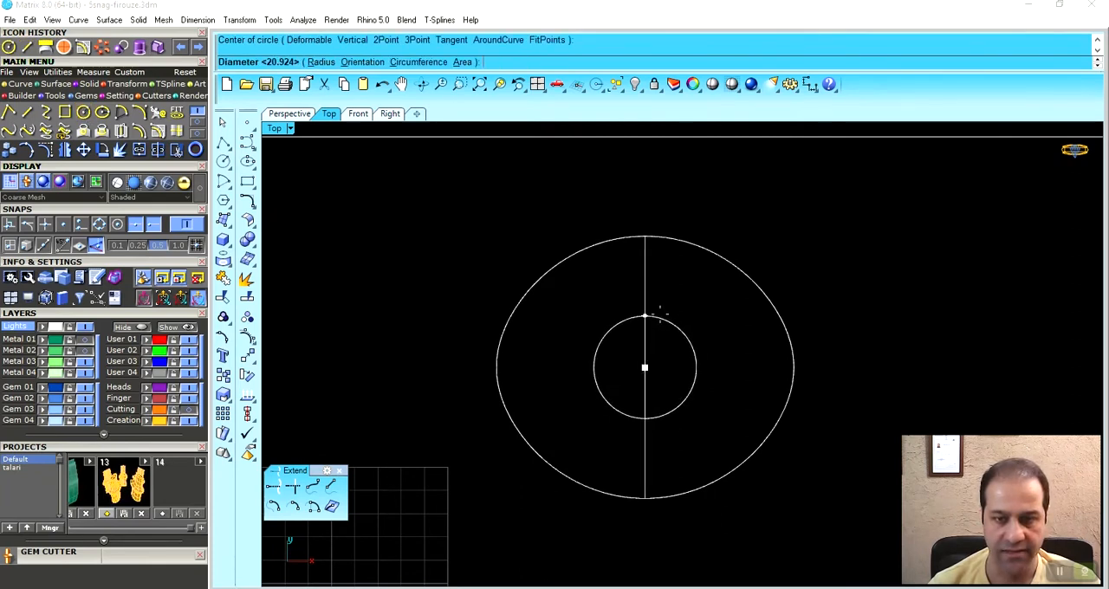
pyautogui.click(664, 322)
# - Offset the large oval inward by 0.7
pyautogui.scroll(3, 633, 356)
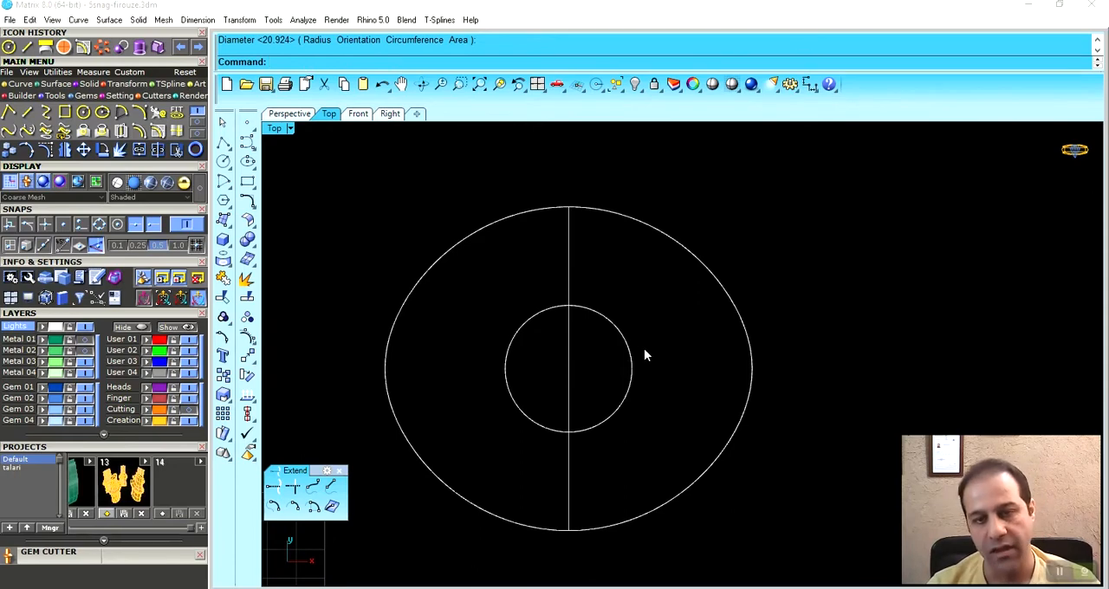
pyautogui.moveTo(621, 233); pyautogui.dragTo(650, 231, button='right')
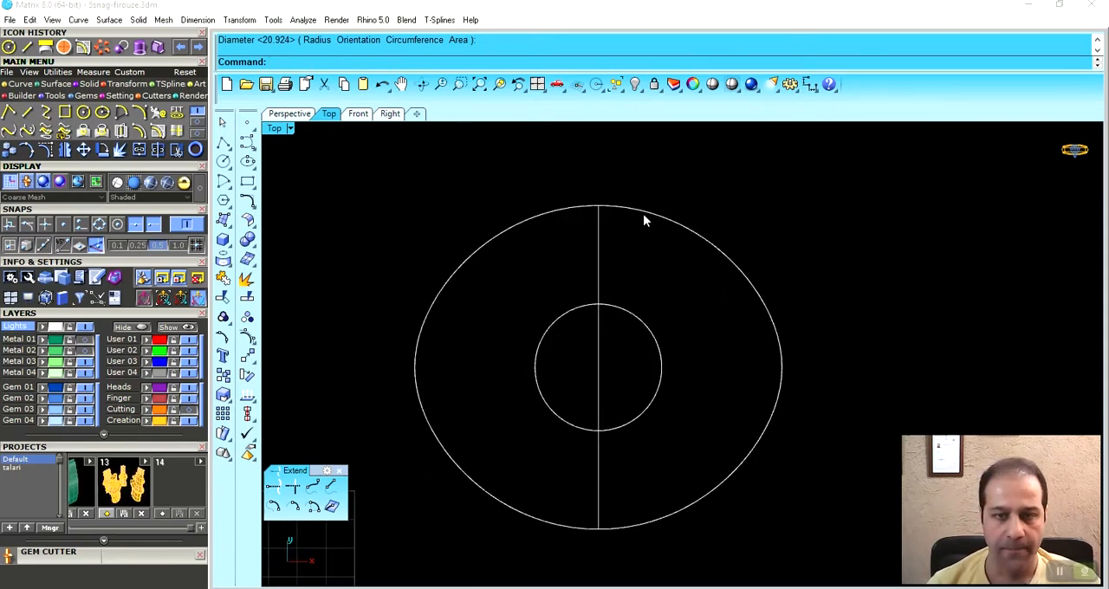
pyautogui.click(643, 217)
pyautogui.moveTo(624, 276); pyautogui.dragTo(646, 273, button='right')
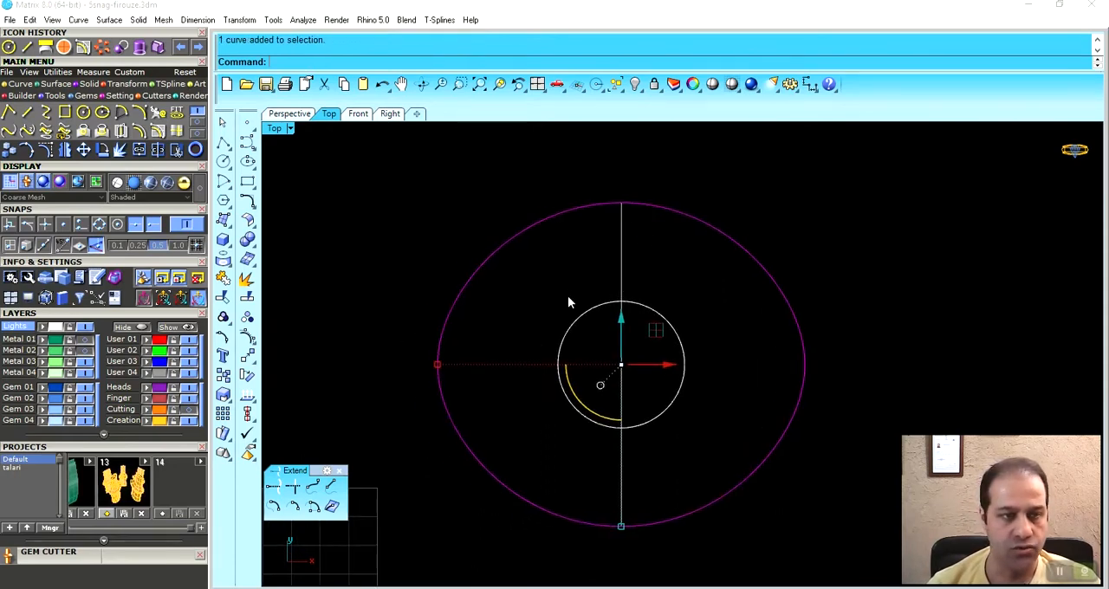
pyautogui.click(162, 133)
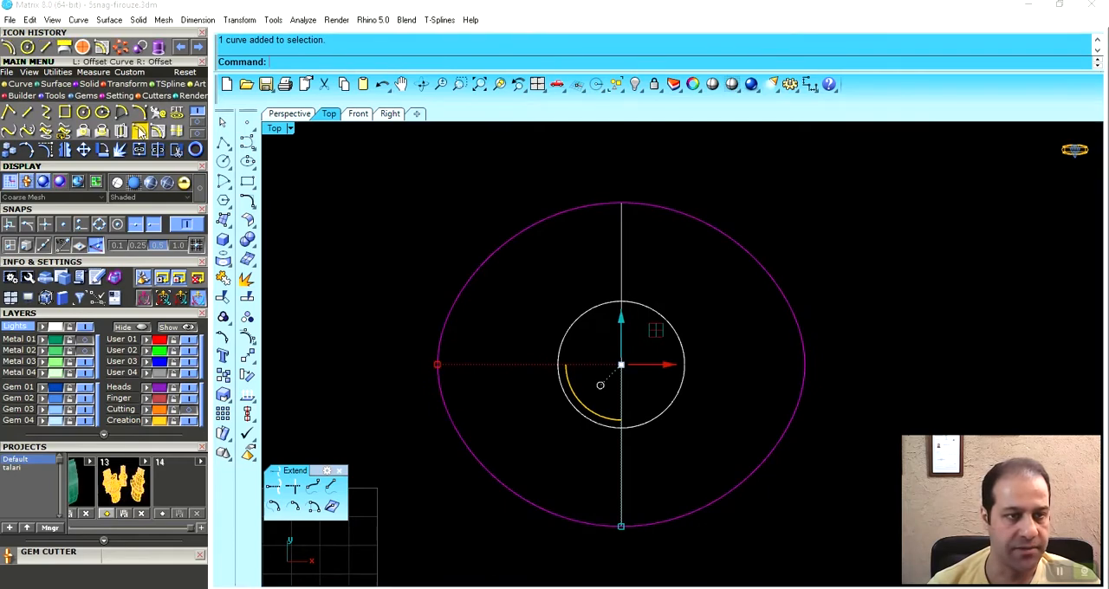
pyautogui.click(561, 300)
pyautogui.press('Escape')
pyautogui.moveTo(720, 280); pyautogui.dragTo(731, 281, button='right')
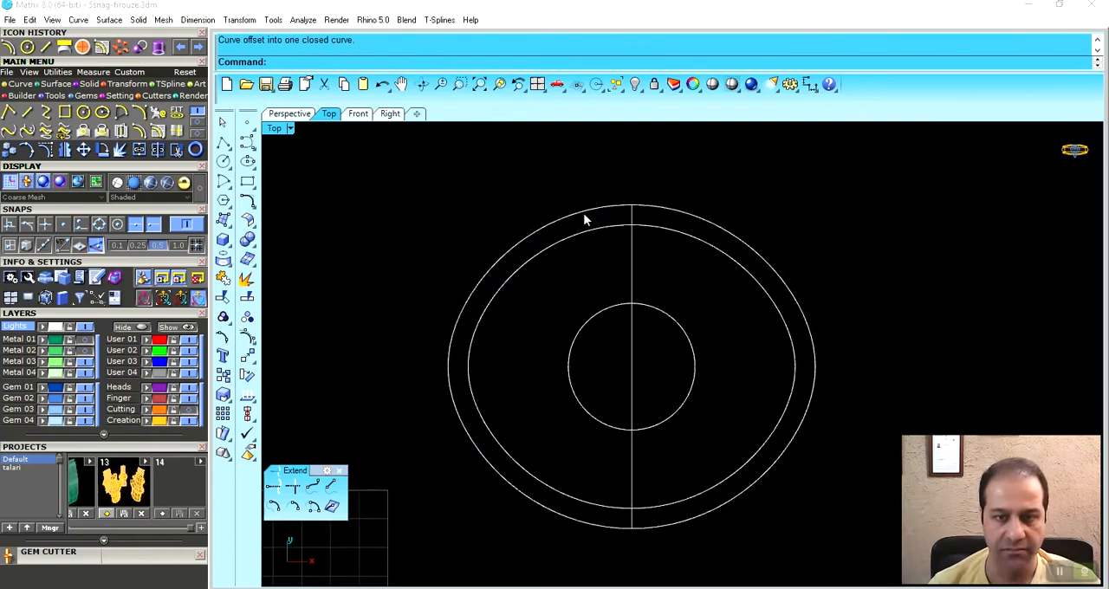
# - Duplicate the central circle and shape the copy into a horizontal ellipse spanning from near the outer oval to just inside the circle
pyautogui.moveTo(595, 439); pyautogui.dragTo(608, 437, button='right')
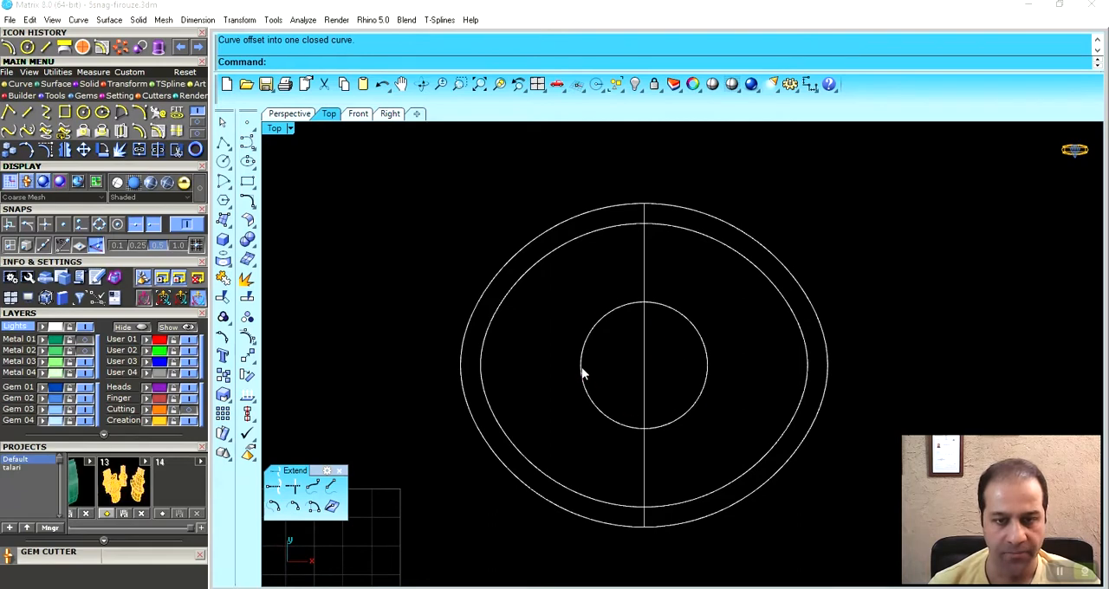
pyautogui.click(582, 373)
pyautogui.moveTo(592, 382); pyautogui.dragTo(629, 391, button='right')
pyautogui.moveTo(724, 373); pyautogui.dragTo(624, 386)
pyautogui.scroll(2, 546, 385)
pyautogui.moveTo(503, 370); pyautogui.dragTo(464, 378)
pyautogui.moveTo(582, 447); pyautogui.dragTo(583, 421)
pyautogui.moveTo(466, 370); pyautogui.dragTo(494, 373)
pyautogui.moveTo(599, 391)
pyautogui.mouseDown(button='right')
pyautogui.moveTo(557, 400)
pyautogui.moveTo(583, 382)
pyautogui.mouseUp(button='right')
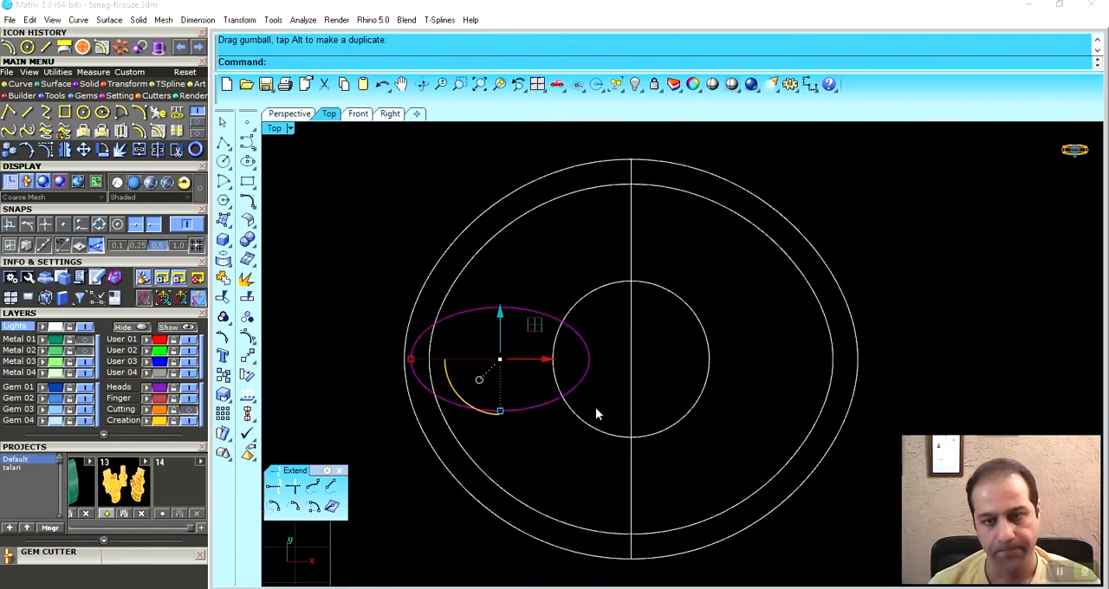
# - Shorten the ellipse slightly along its horizontal axis with Scale 1D, using its outer end as the base point
pyautogui.scroll(2, 595, 397)
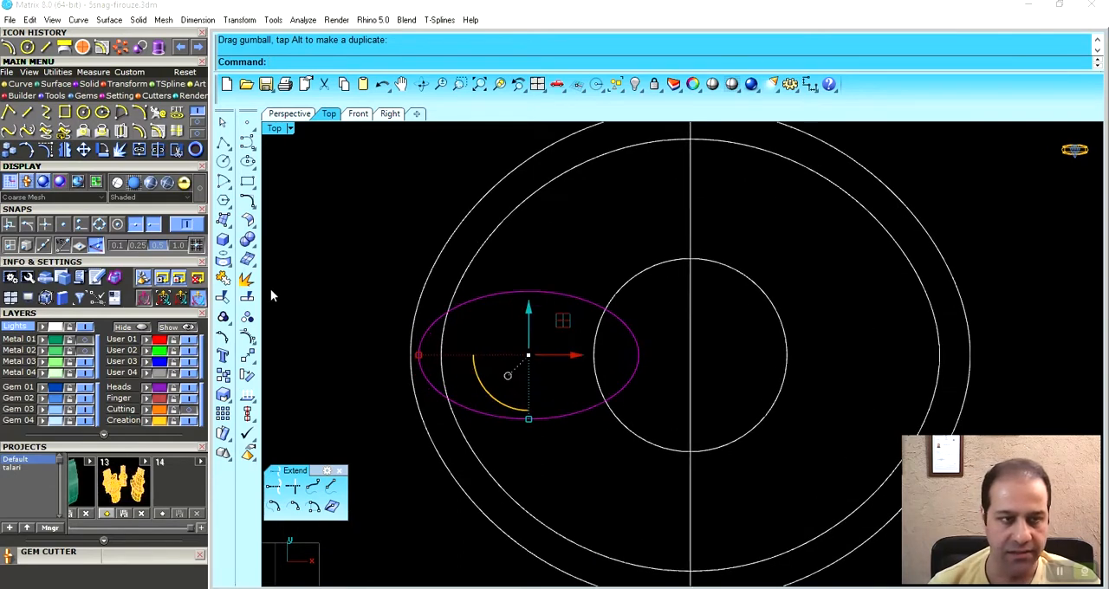
pyautogui.click(111, 84)
pyautogui.click(31, 113)
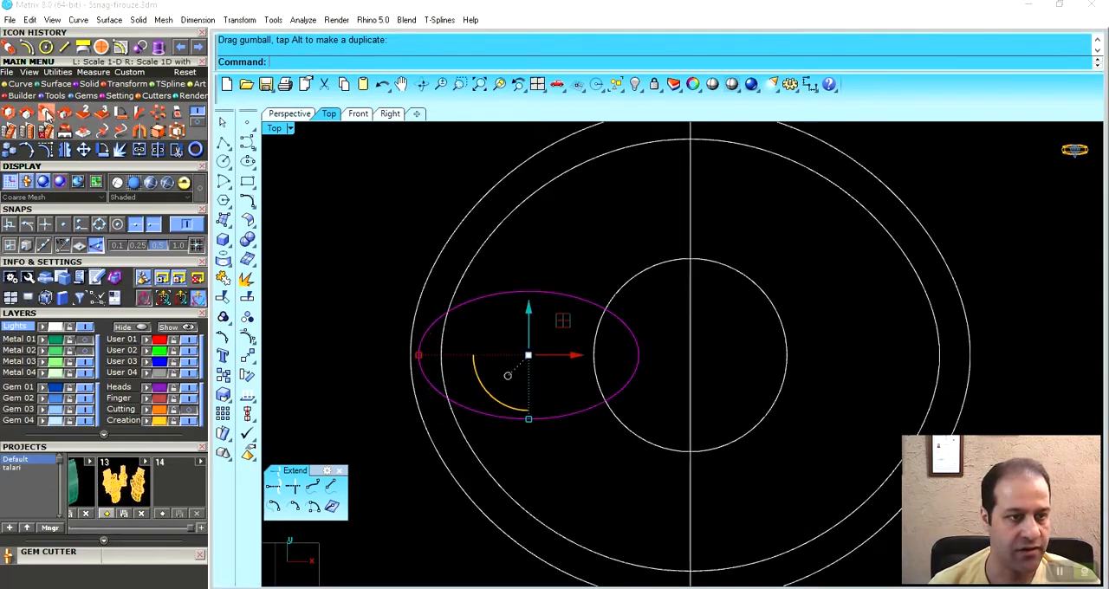
pyautogui.click(100, 225)
pyautogui.click(419, 355)
pyautogui.click(873, 355)
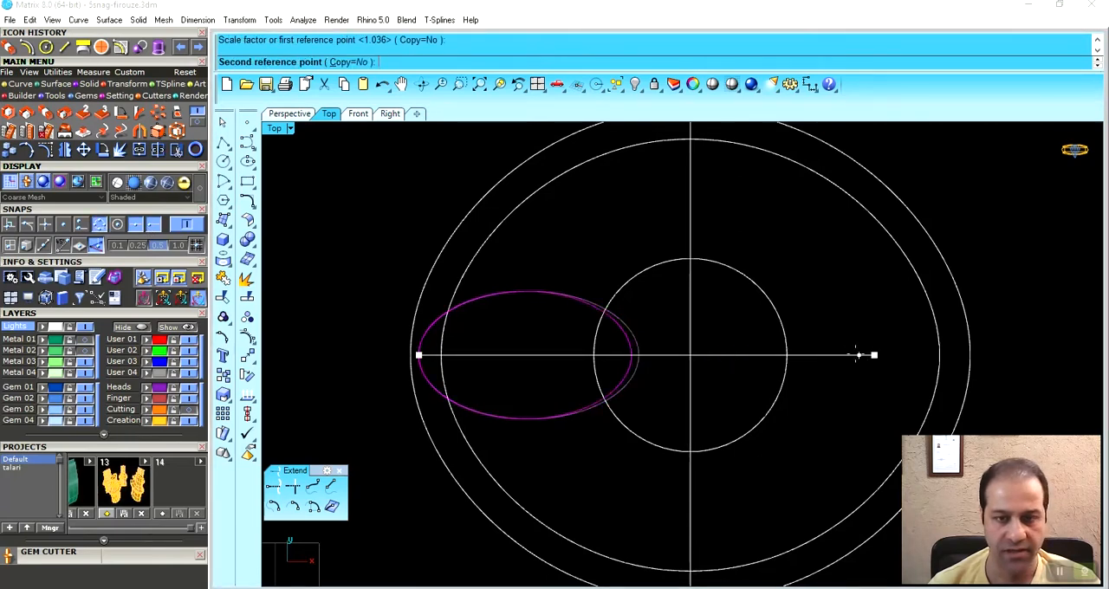
pyautogui.click(854, 355)
# - Reduce the ellipse's height slightly to make it slimmer
pyautogui.scroll(2, 564, 364)
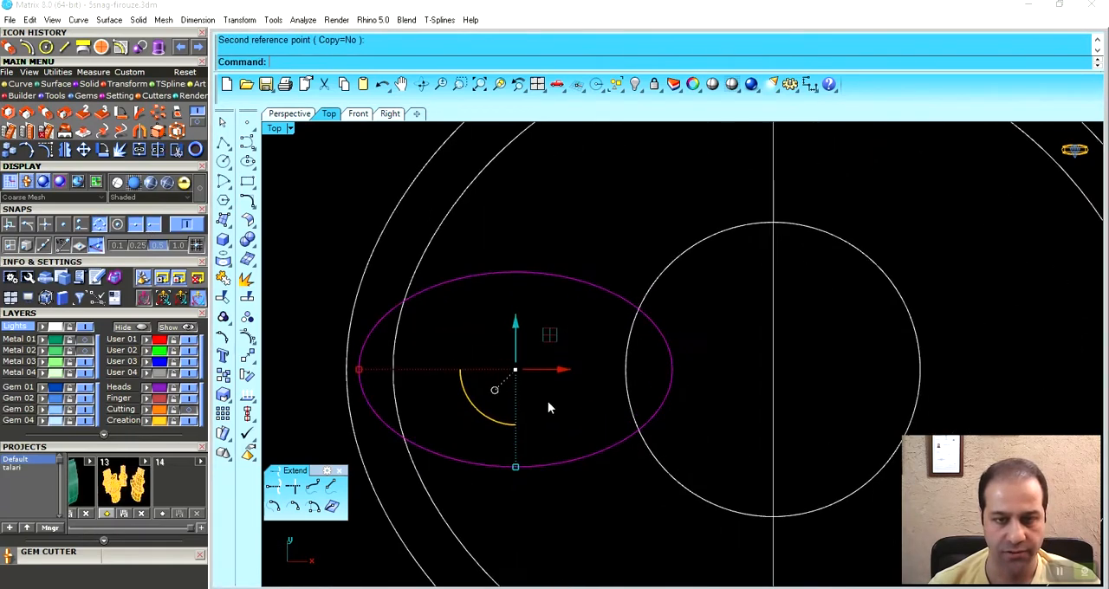
pyautogui.moveTo(518, 468); pyautogui.dragTo(517, 462)
pyautogui.scroll(-3, 565, 351)
pyautogui.moveTo(586, 366); pyautogui.dragTo(552, 371, button='right')
pyautogui.scroll(-2, 579, 364)
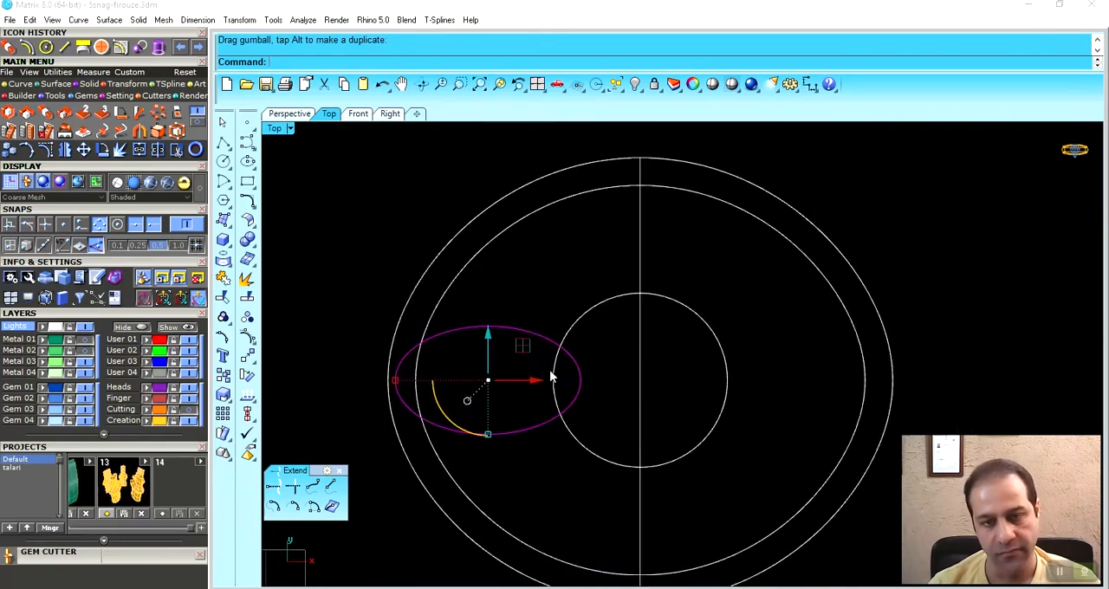
# - Delete the vertical guide line running through the centre of the oval
pyautogui.moveTo(654, 345); pyautogui.dragTo(616, 368)
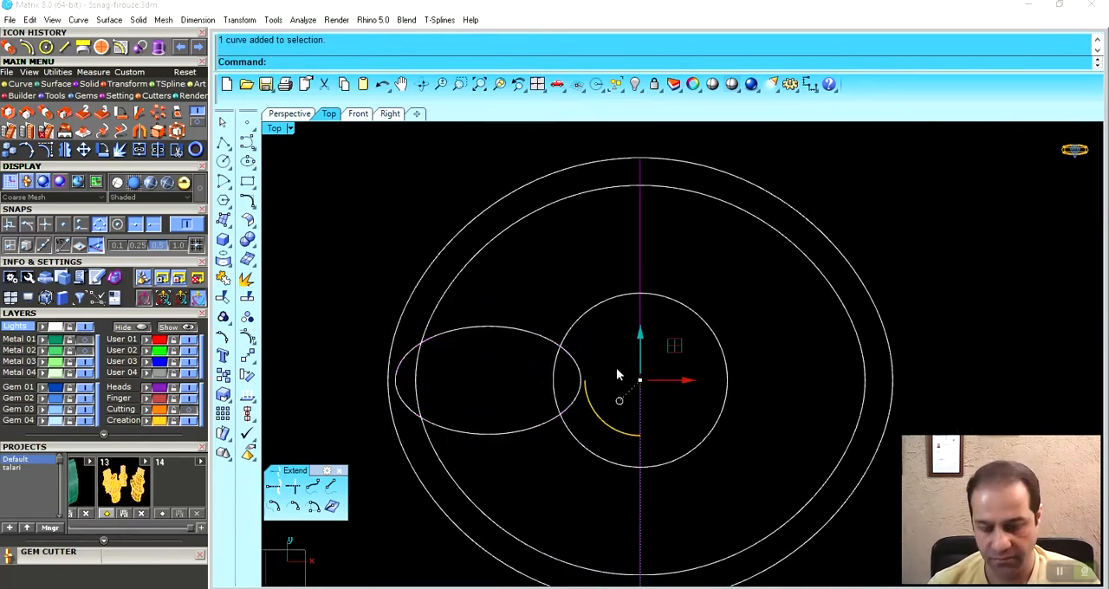
pyautogui.press('Delete')
pyautogui.scroll(-2, 612, 371)
pyautogui.moveTo(610, 374); pyautogui.dragTo(616, 352, button='right')
pyautogui.moveTo(548, 319); pyautogui.dragTo(577, 337, button='right')
# - Polar array the ellipse around the central circle's centre with 6 items over 360 degrees
pyautogui.click(541, 329)
pyautogui.click(159, 113)
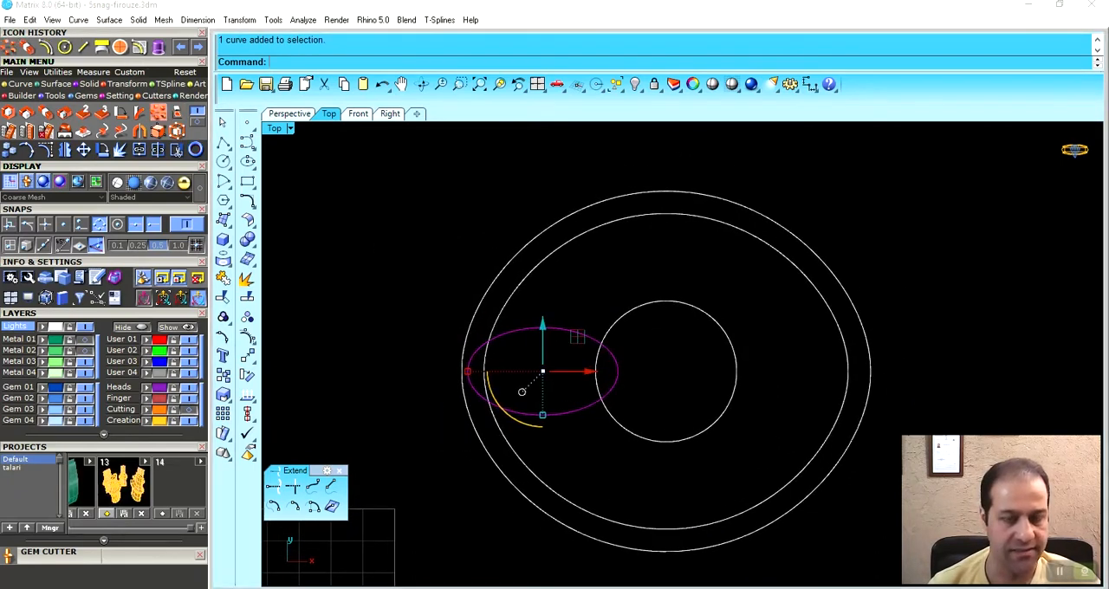
pyautogui.click(117, 225)
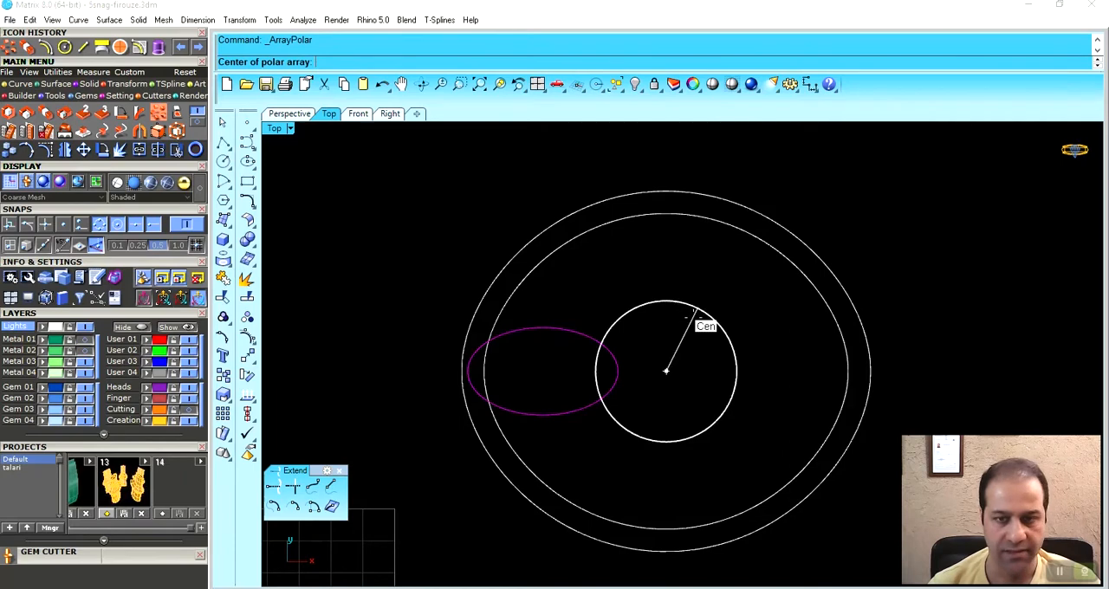
pyautogui.click(697, 319)
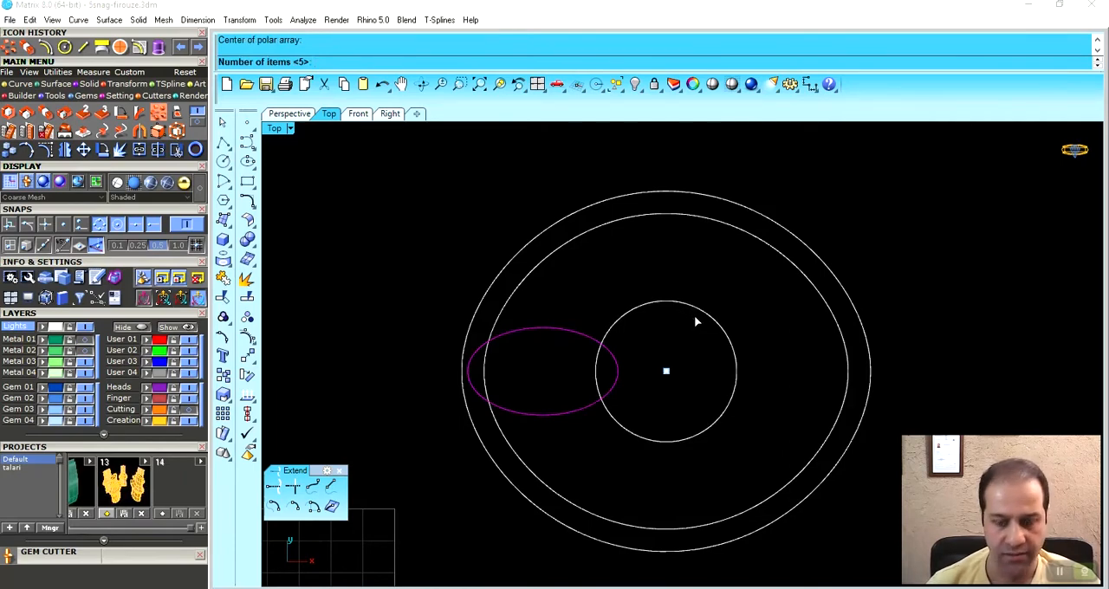
pyautogui.write('6')
pyautogui.press('Return')
pyautogui.press('Return')
pyautogui.press('Return')
pyautogui.click(843, 258)
pyautogui.moveTo(768, 365); pyautogui.dragTo(713, 342, button='right')
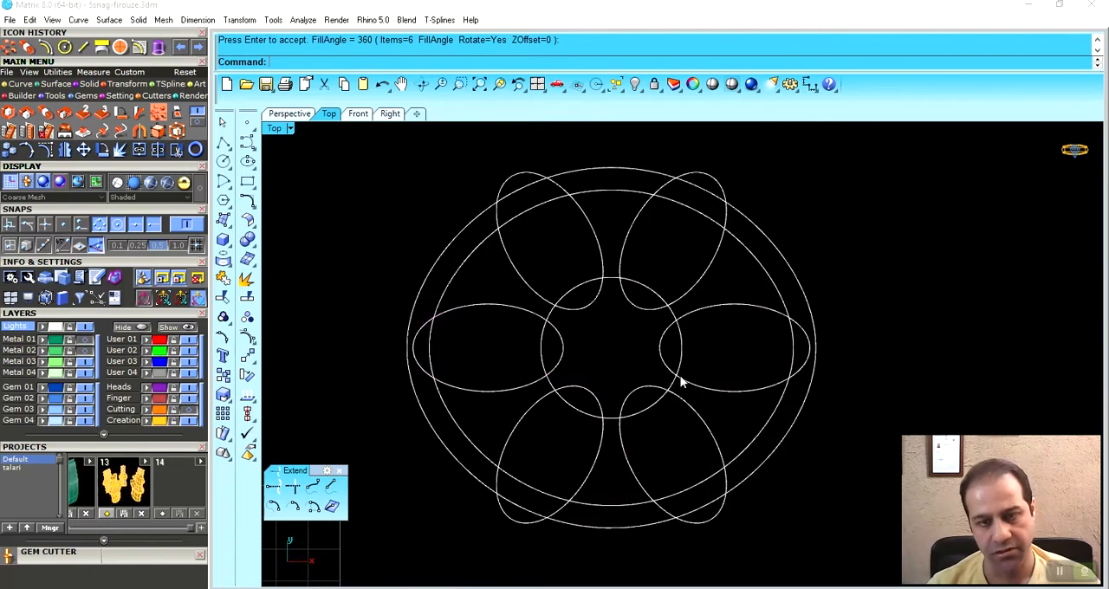
pyautogui.moveTo(668, 371)
pyautogui.mouseDown(button='right')
pyautogui.moveTo(692, 372)
pyautogui.moveTo(676, 382)
pyautogui.mouseUp(button='right')
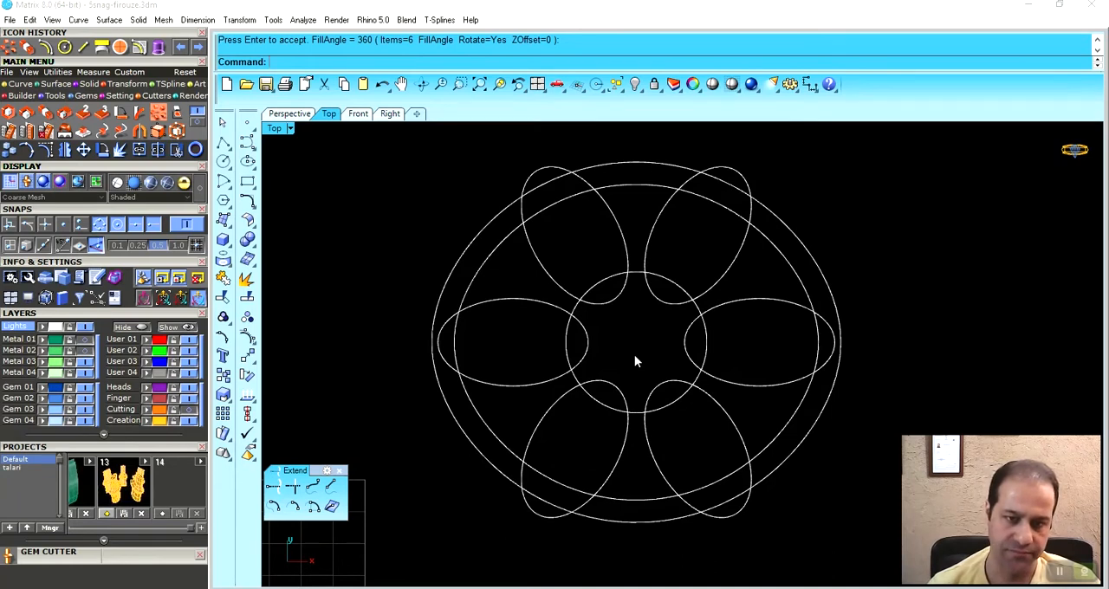
# - Offset the central circle inward by 0.7 and shrink the new circle slightly to clear the ellipses
pyautogui.scroll(5, 633, 353)
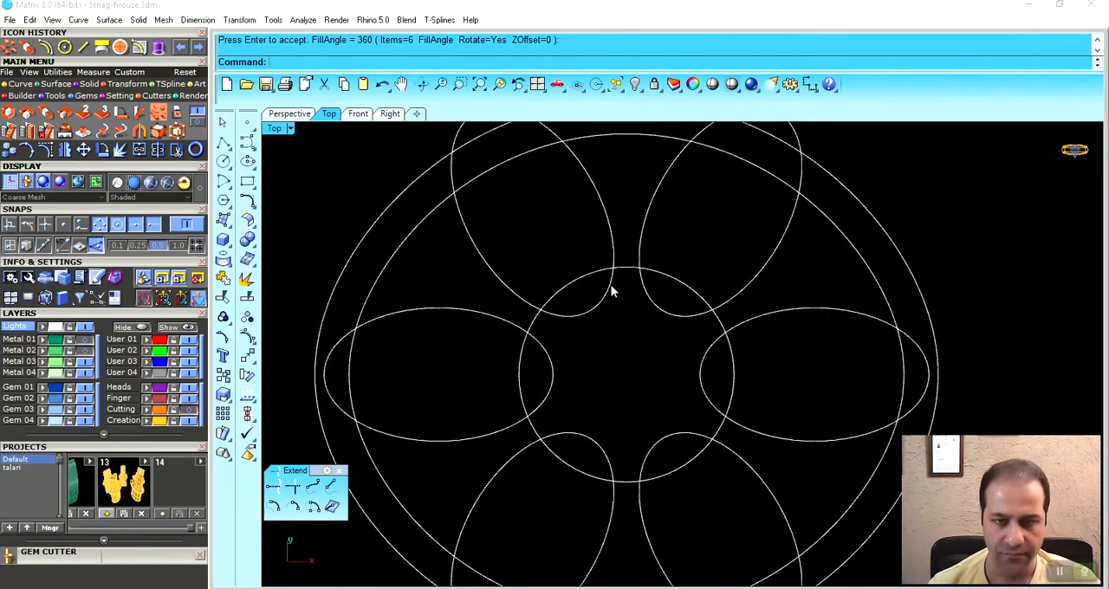
pyautogui.click(590, 281)
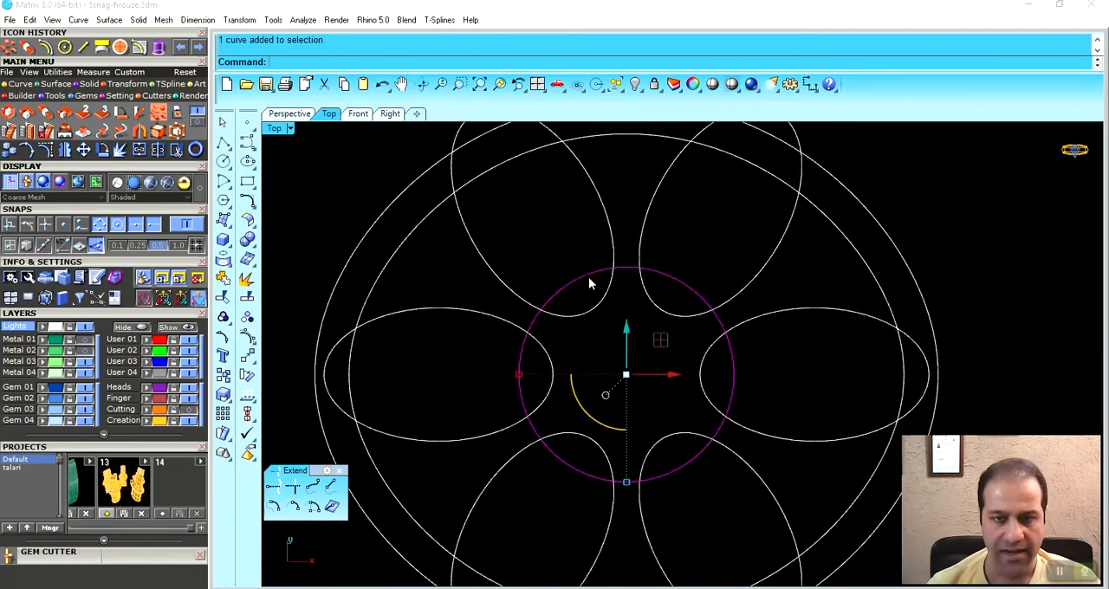
pyautogui.click(46, 49)
pyautogui.click(611, 367)
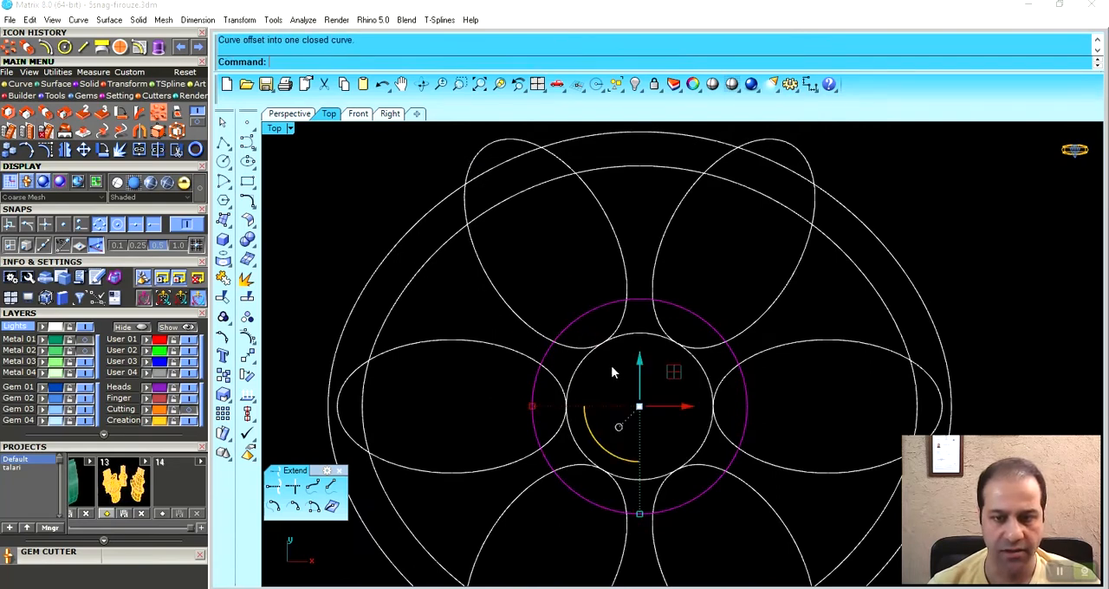
pyautogui.click(619, 338)
pyautogui.scroll(2, 643, 493)
pyautogui.click(652, 479)
pyautogui.scroll(-3, 766, 311)
pyautogui.scroll(-2, 796, 296)
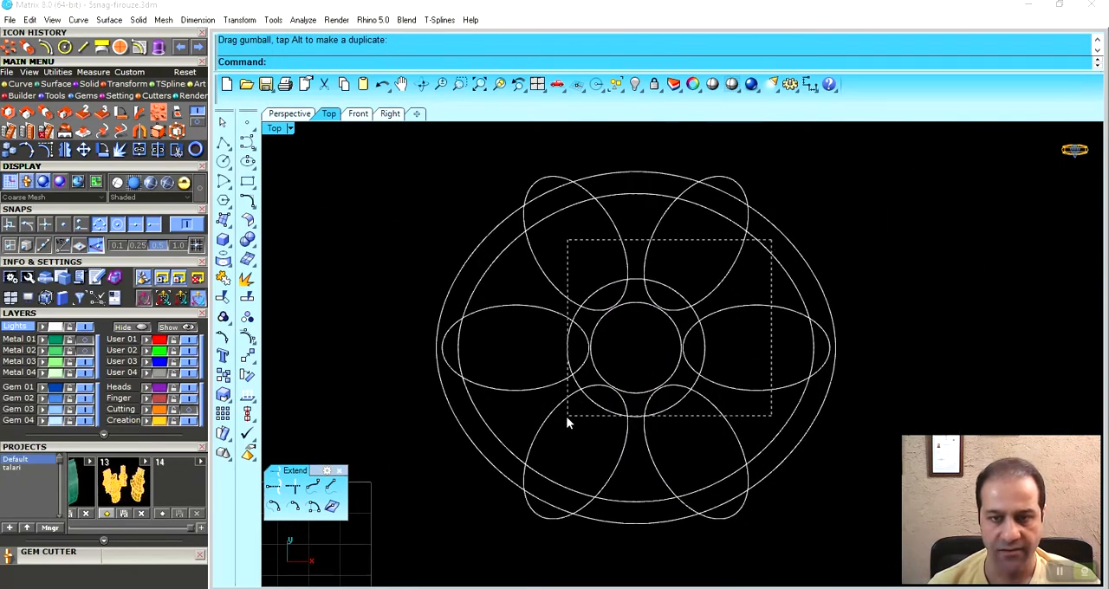
# - Use the pattern curves inside the outermost oval as cutters and trim the ellipse tips that extend beyond the inner oval
pyautogui.moveTo(526, 439); pyautogui.dragTo(500, 445)
pyautogui.scroll(2, 650, 404)
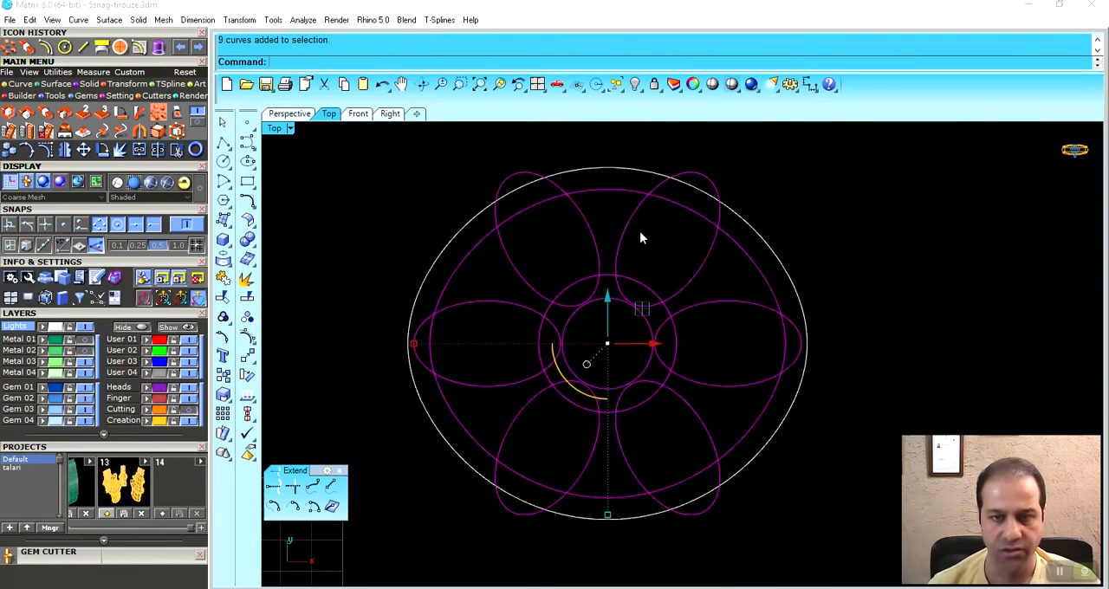
pyautogui.moveTo(639, 231); pyautogui.dragTo(642, 332, button='right')
pyautogui.click(177, 150)
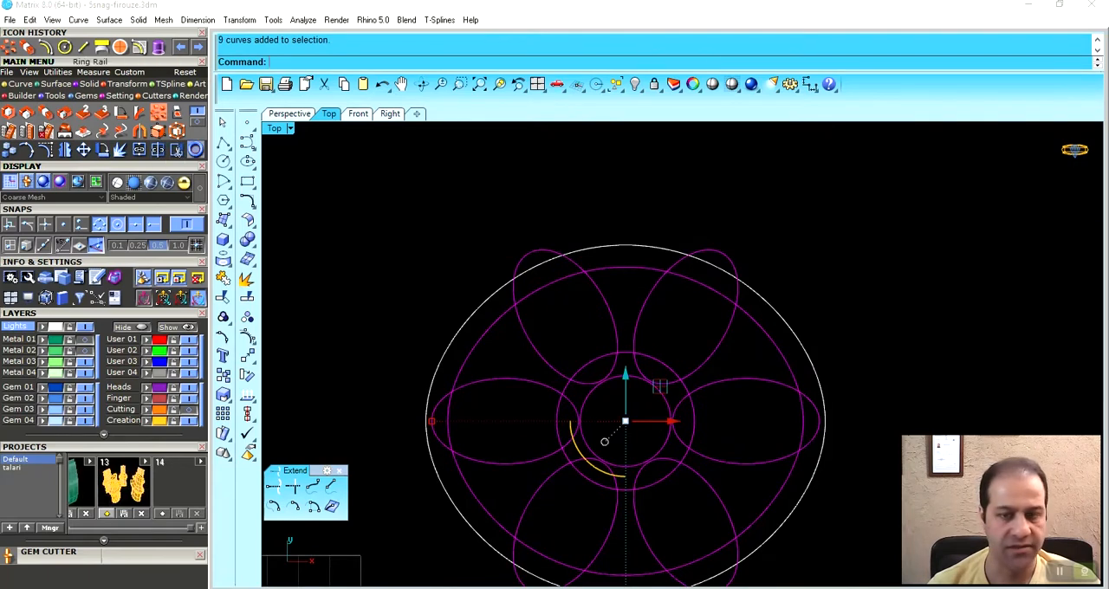
pyautogui.click(702, 248)
pyautogui.click(439, 415)
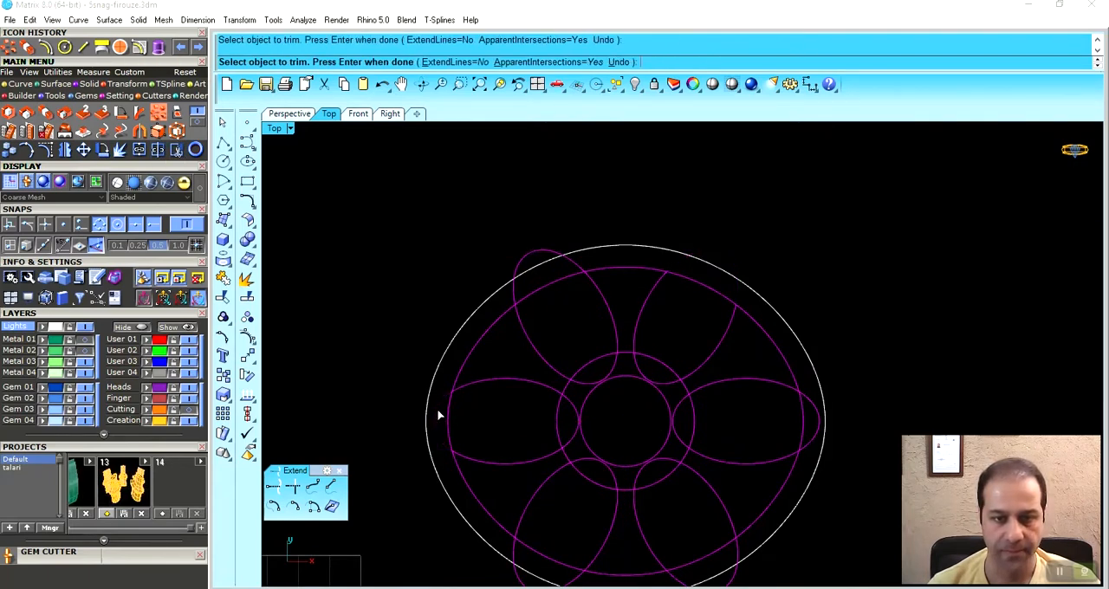
pyautogui.moveTo(587, 264); pyautogui.dragTo(564, 223, button='right')
pyautogui.scroll(3, 595, 147)
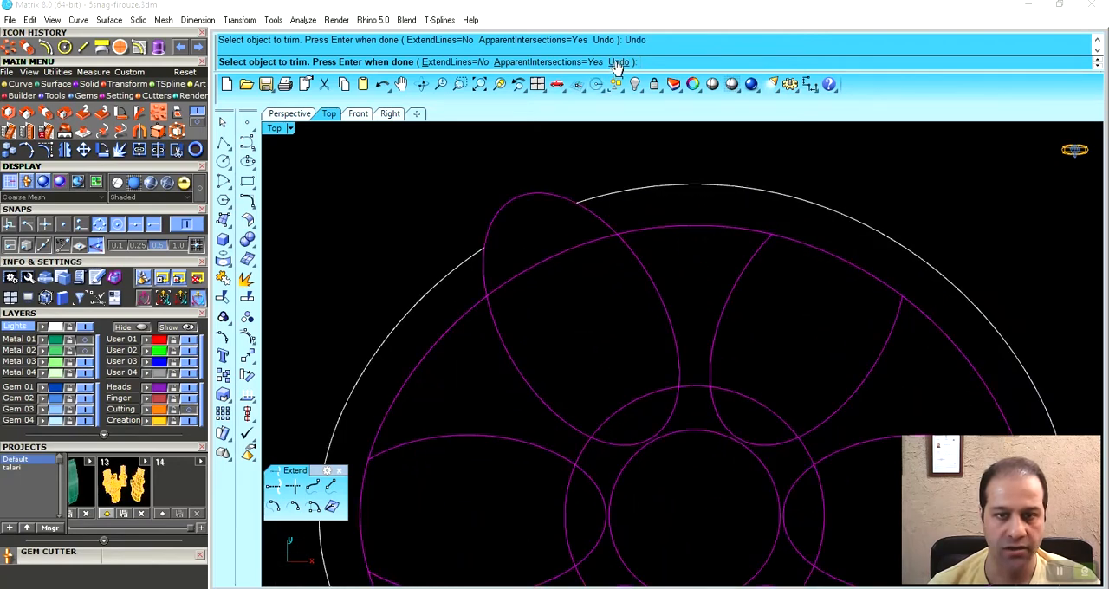
pyautogui.click(555, 198)
pyautogui.scroll(-4, 568, 223)
pyautogui.moveTo(586, 490); pyautogui.dragTo(564, 352, button='right')
pyautogui.click(696, 481)
pyautogui.moveTo(801, 371); pyautogui.dragTo(773, 421, button='right')
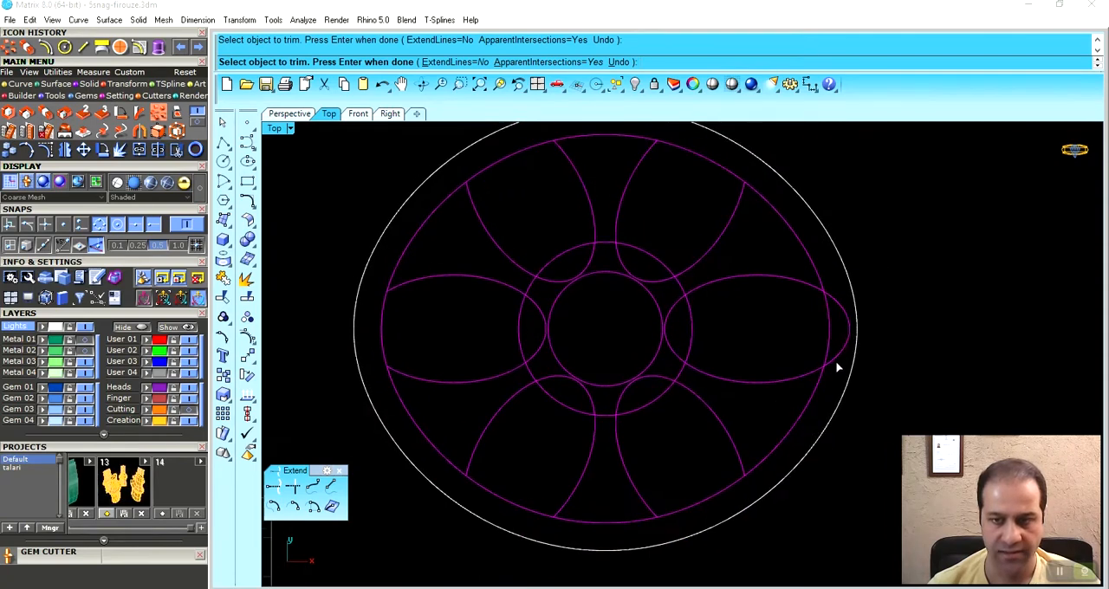
pyautogui.moveTo(788, 310); pyautogui.dragTo(810, 347, button='right')
# - Trim the ellipses' inner ends and the arcs of the larger central circle lying inside them
pyautogui.scroll(3, 660, 322)
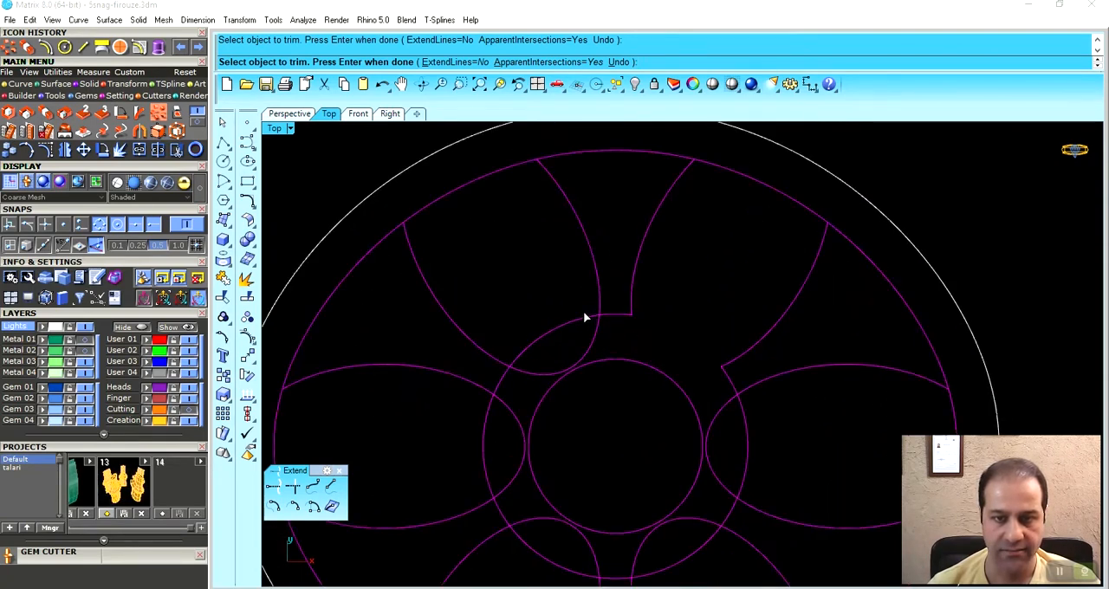
pyautogui.moveTo(574, 383); pyautogui.dragTo(601, 304, button='right')
pyautogui.click(513, 353)
pyautogui.moveTo(574, 388); pyautogui.dragTo(567, 284, button='right')
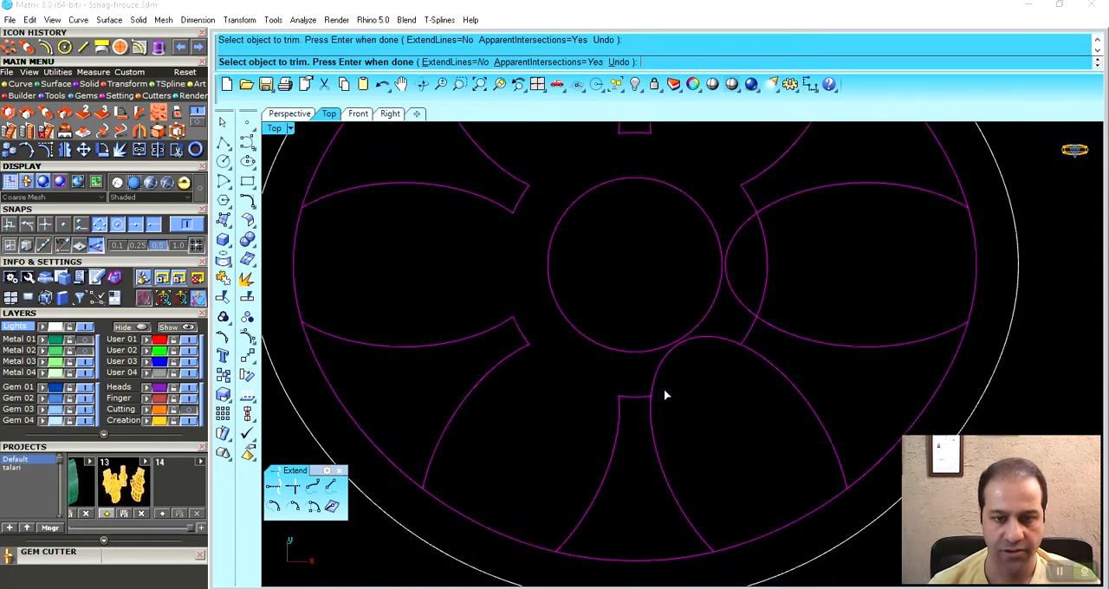
pyautogui.moveTo(736, 338); pyautogui.dragTo(703, 389, button='right')
pyautogui.scroll(-4, 711, 347)
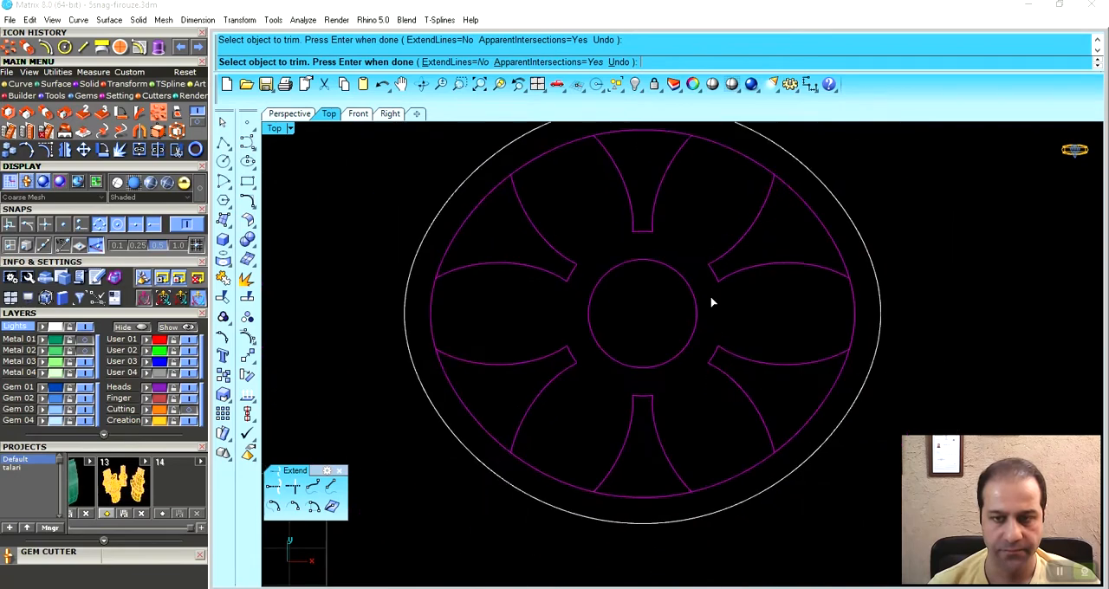
# - Trim the inner oval's arcs across the ellipse openings, leaving six separate flared shapes, and finish the trim
pyautogui.scroll(3, 732, 299)
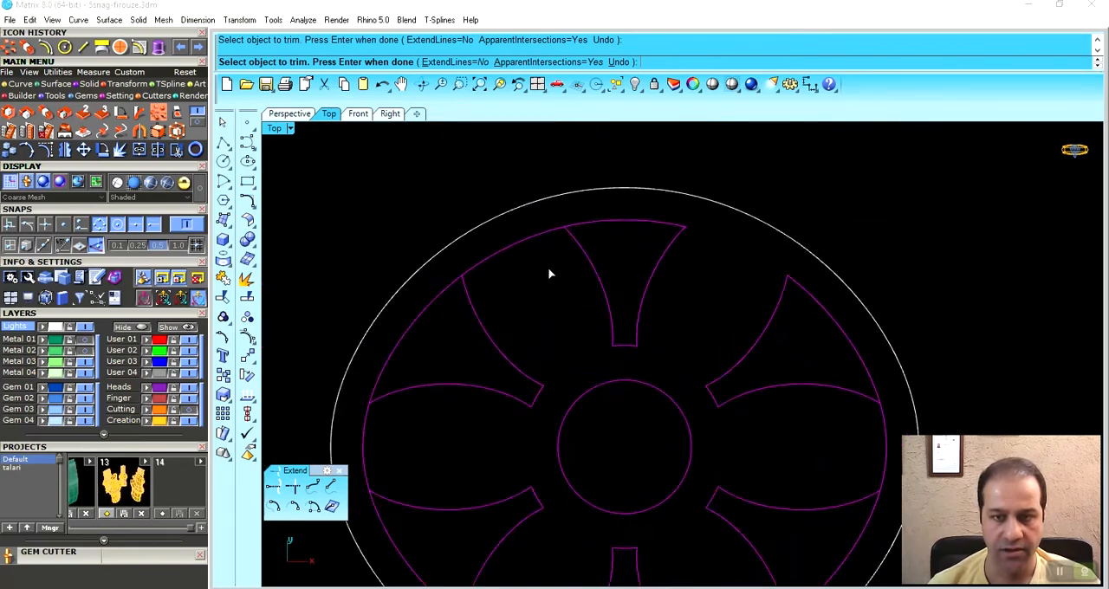
pyautogui.click(537, 232)
pyautogui.moveTo(553, 359); pyautogui.dragTo(644, 278, button='right')
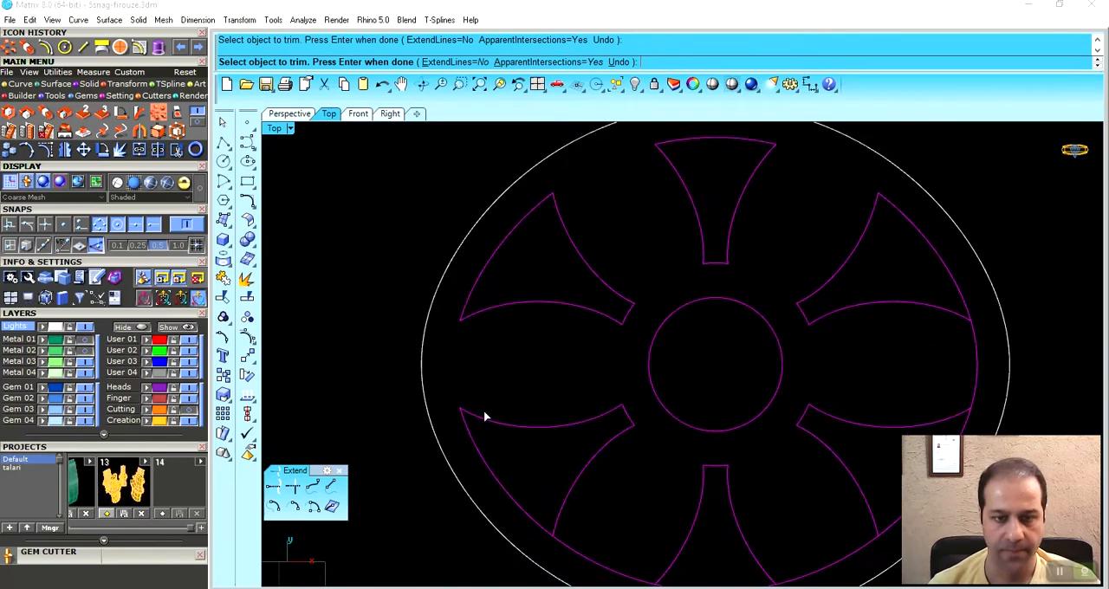
pyautogui.moveTo(534, 445); pyautogui.dragTo(535, 379, button='right')
pyautogui.moveTo(585, 508); pyautogui.dragTo(584, 510)
pyautogui.moveTo(717, 504); pyautogui.dragTo(575, 493, button='right')
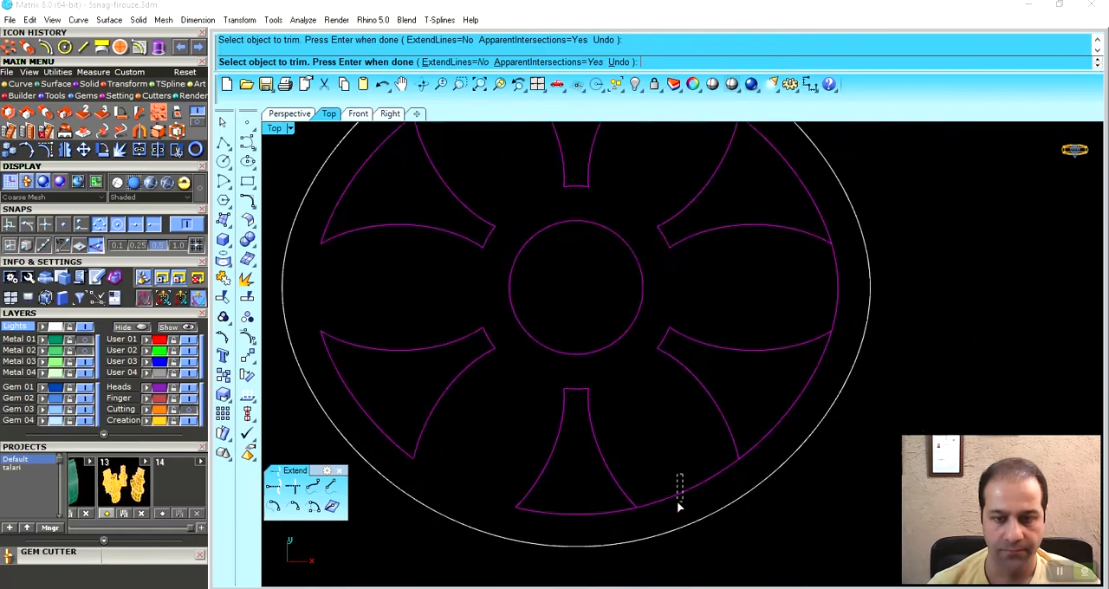
pyautogui.moveTo(680, 506); pyautogui.dragTo(679, 508)
pyautogui.moveTo(774, 339); pyautogui.dragTo(741, 396, button='right')
pyautogui.moveTo(819, 333); pyautogui.dragTo(754, 354)
pyautogui.scroll(-4, 735, 357)
pyautogui.moveTo(671, 355); pyautogui.dragTo(658, 389, button='right')
pyautogui.rightClick(694, 374)
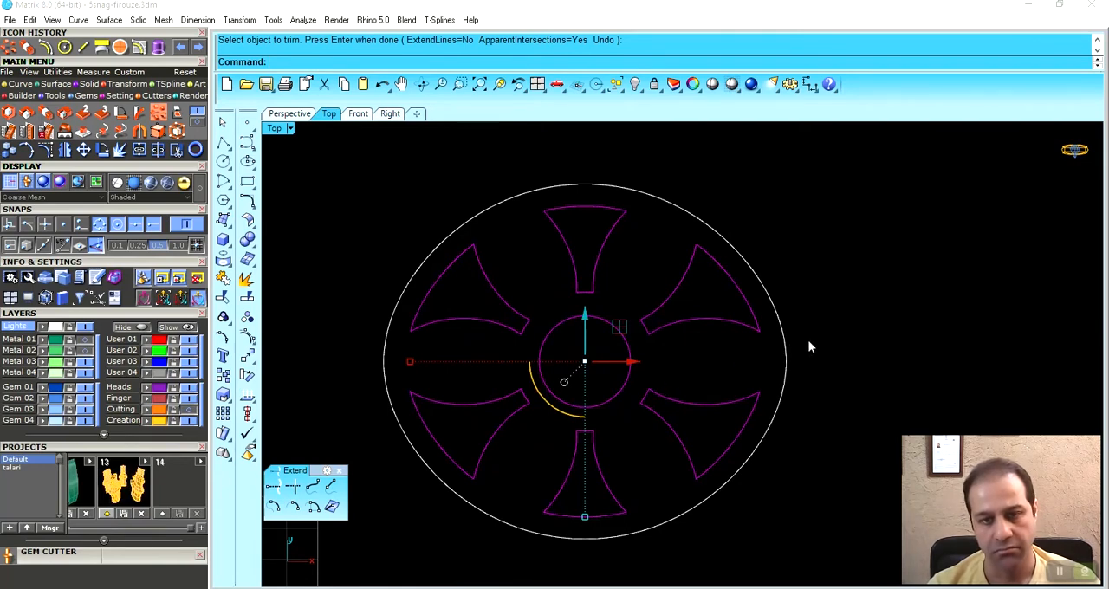
pyautogui.press('Escape')
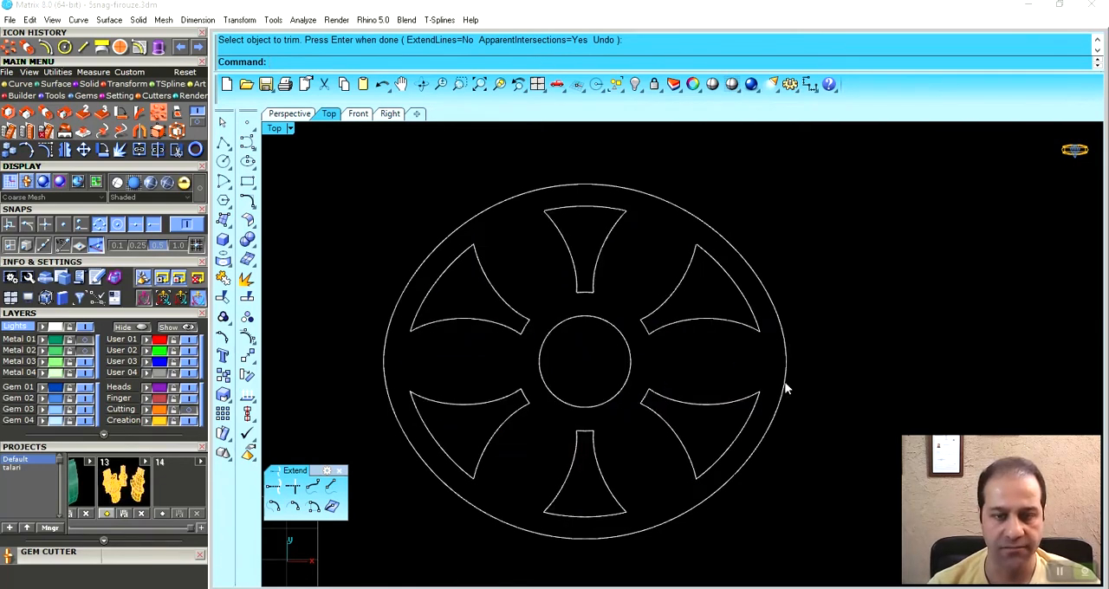
# - Draw a slanted ellipse by its diameter in the gap between the topmost flared shape and its upper-right neighbour
pyautogui.scroll(5, 626, 328)
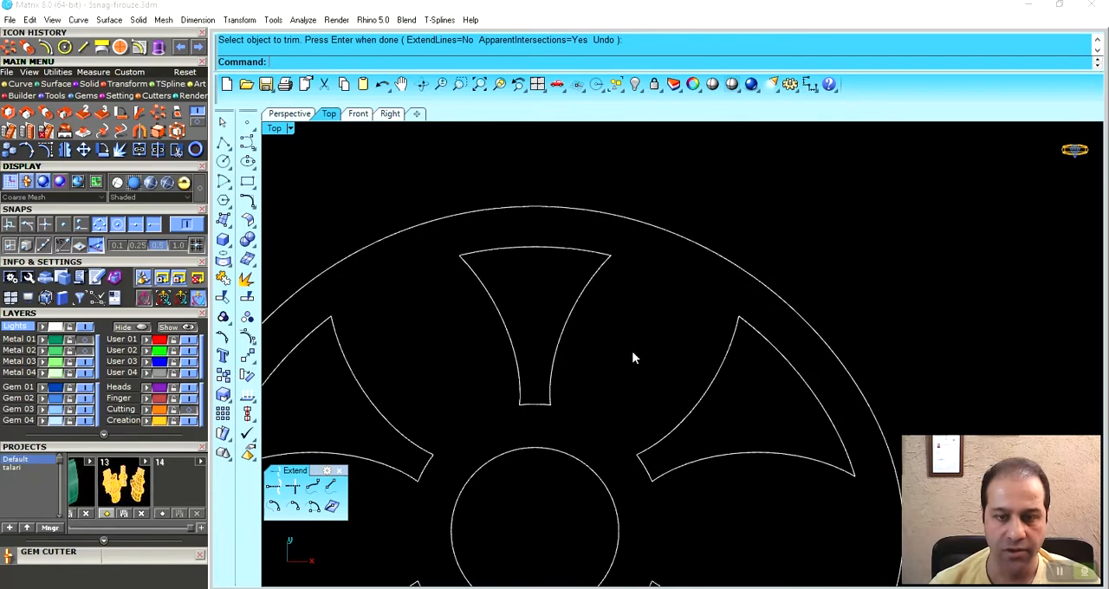
pyautogui.moveTo(671, 364); pyautogui.dragTo(643, 331, button='right')
pyautogui.click(689, 390)
pyautogui.click(632, 298)
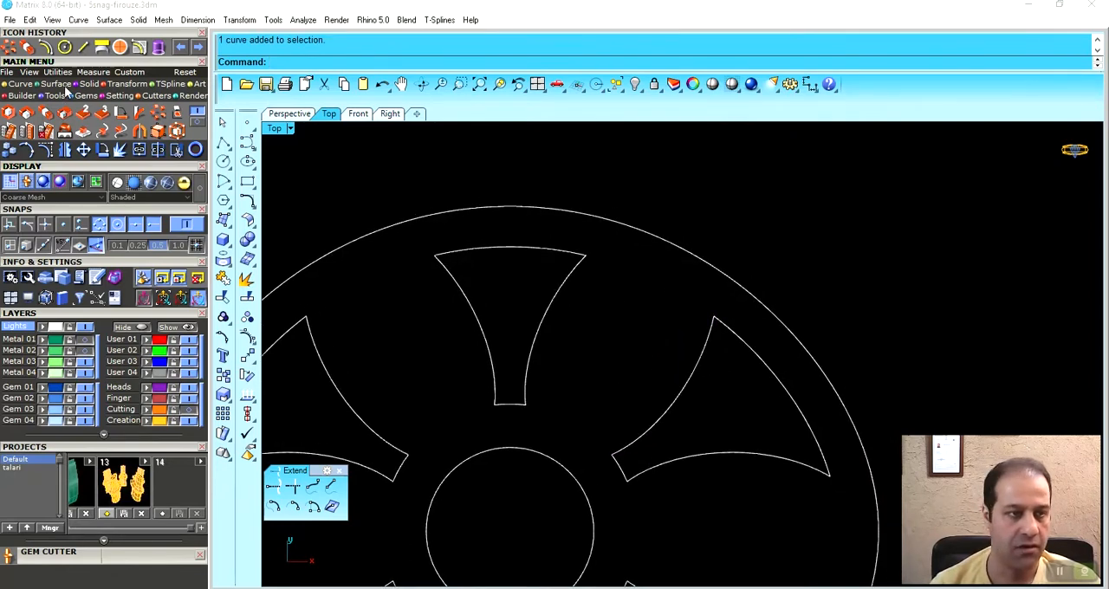
pyautogui.click(19, 84)
pyautogui.click(101, 112)
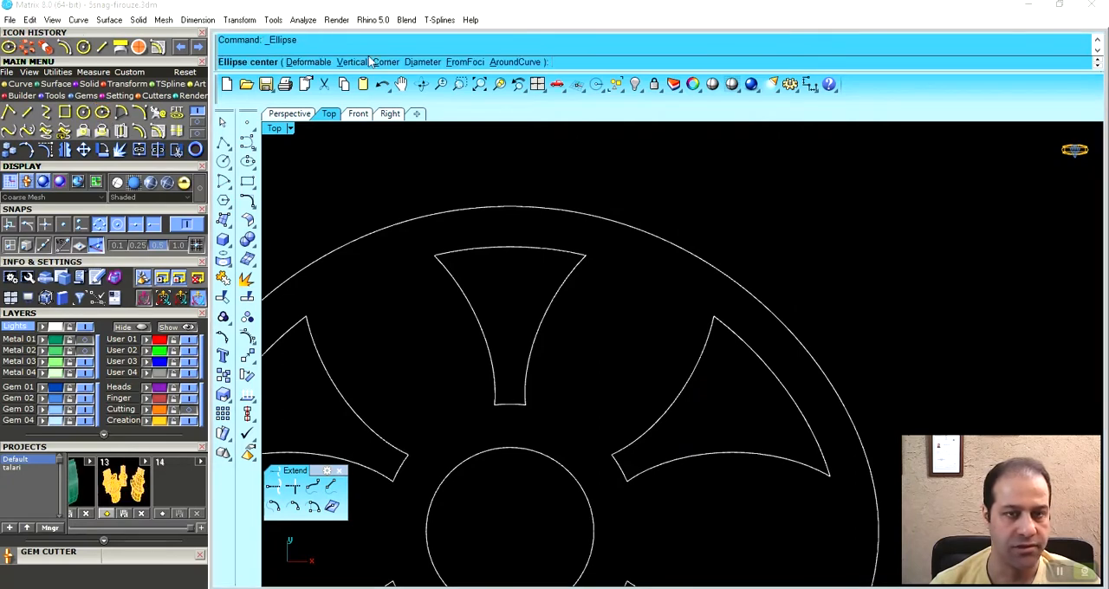
pyautogui.click(422, 62)
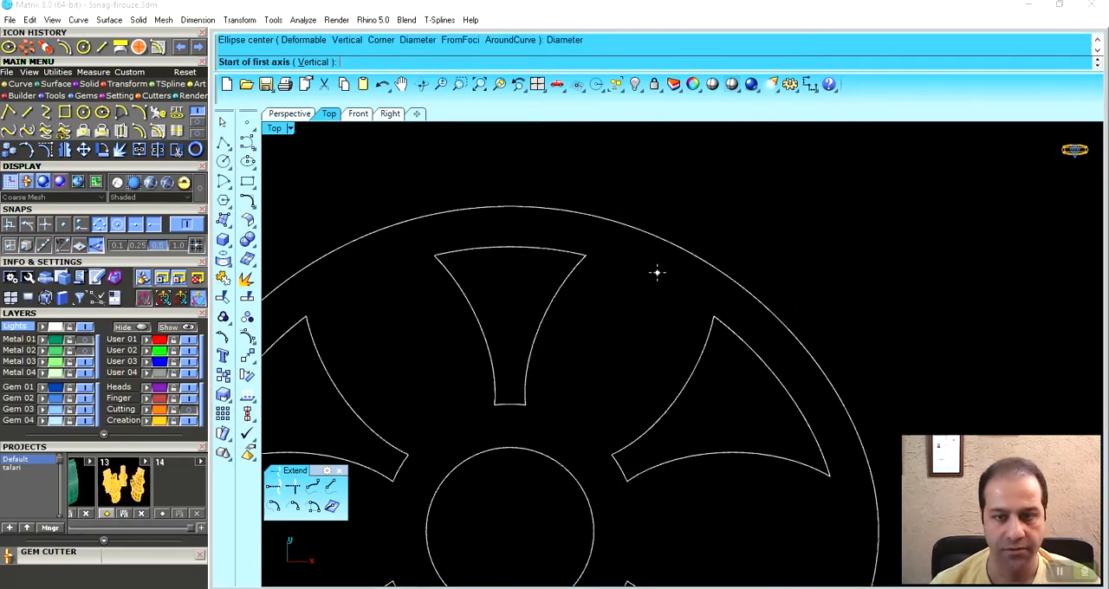
pyautogui.click(657, 273)
pyautogui.click(568, 434)
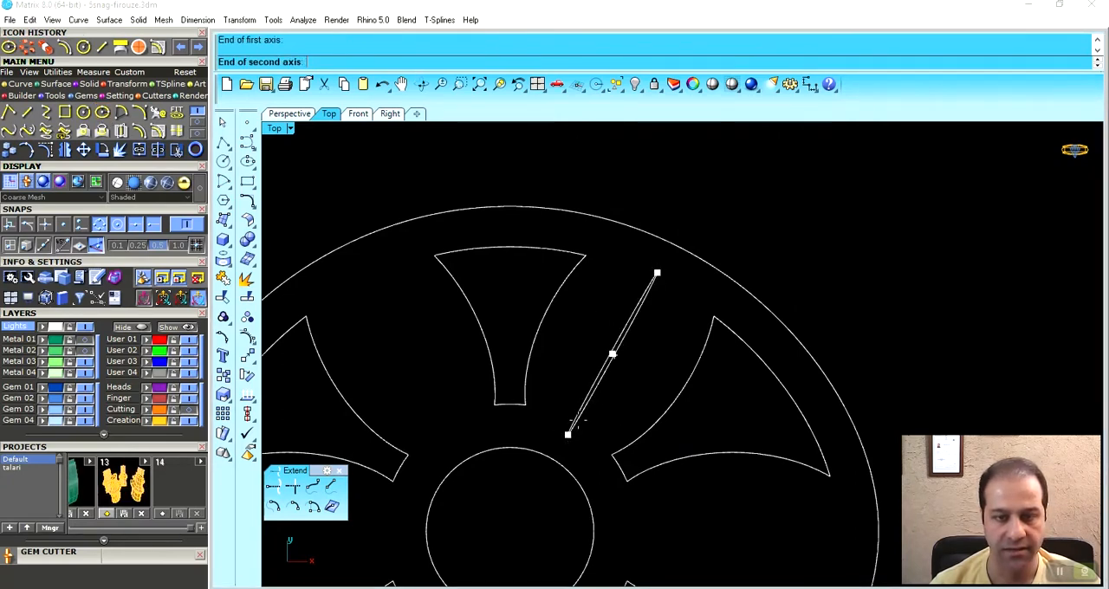
pyautogui.click(647, 373)
pyautogui.scroll(-5, 644, 369)
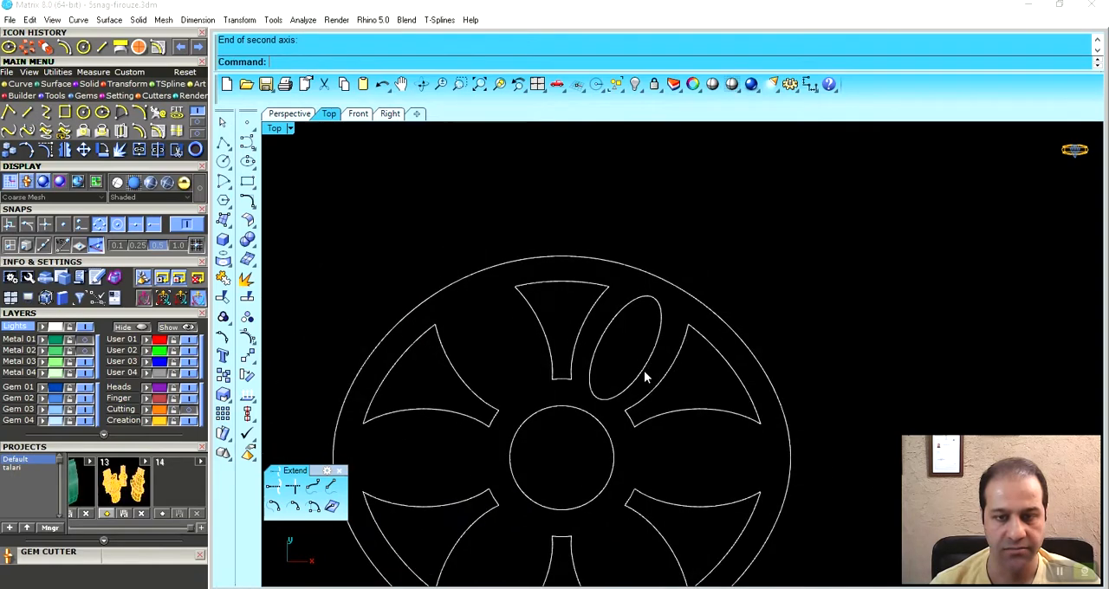
# - Polar-array the new ellipse around the pattern's centre with 6 items over 360 degrees
pyautogui.click(674, 301)
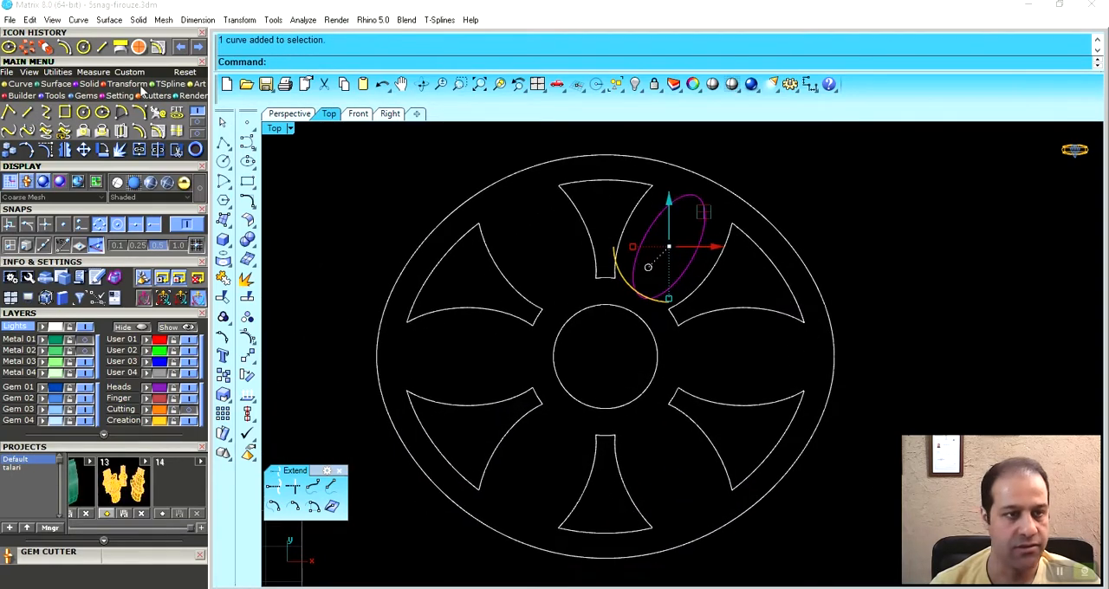
pyautogui.click(27, 48)
pyautogui.click(619, 314)
pyautogui.press('Return')
pyautogui.press('Return')
pyautogui.press('Return')
pyautogui.moveTo(515, 414); pyautogui.dragTo(555, 415, button='right')
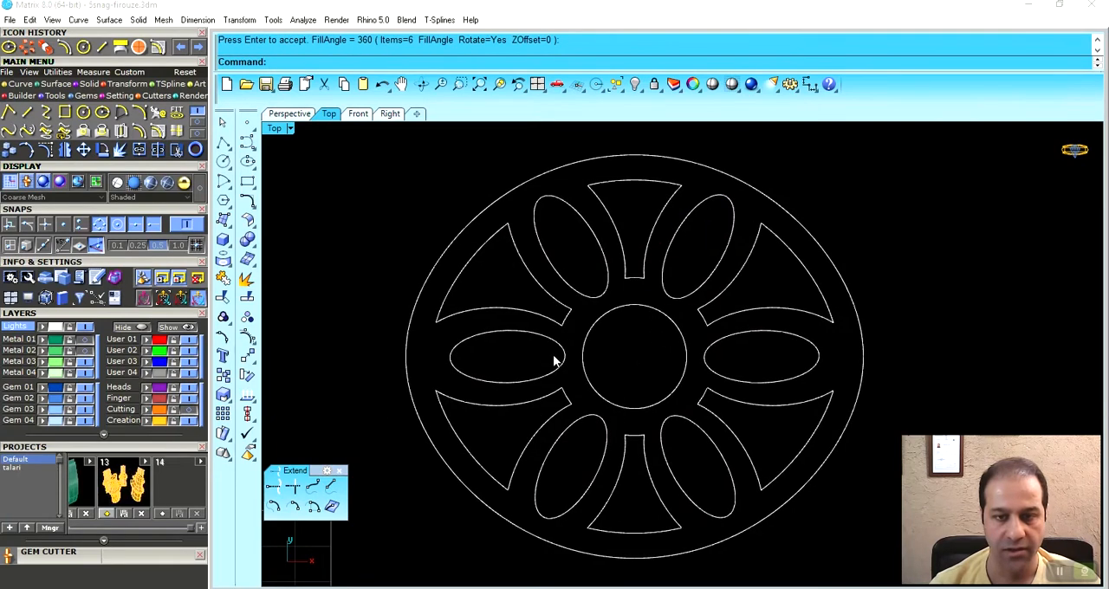
# - Stretch the left horizontal ellipse outward in one direction from its inner tip to line up with the neighbouring flared shapes
pyautogui.click(554, 362)
pyautogui.scroll(4, 517, 400)
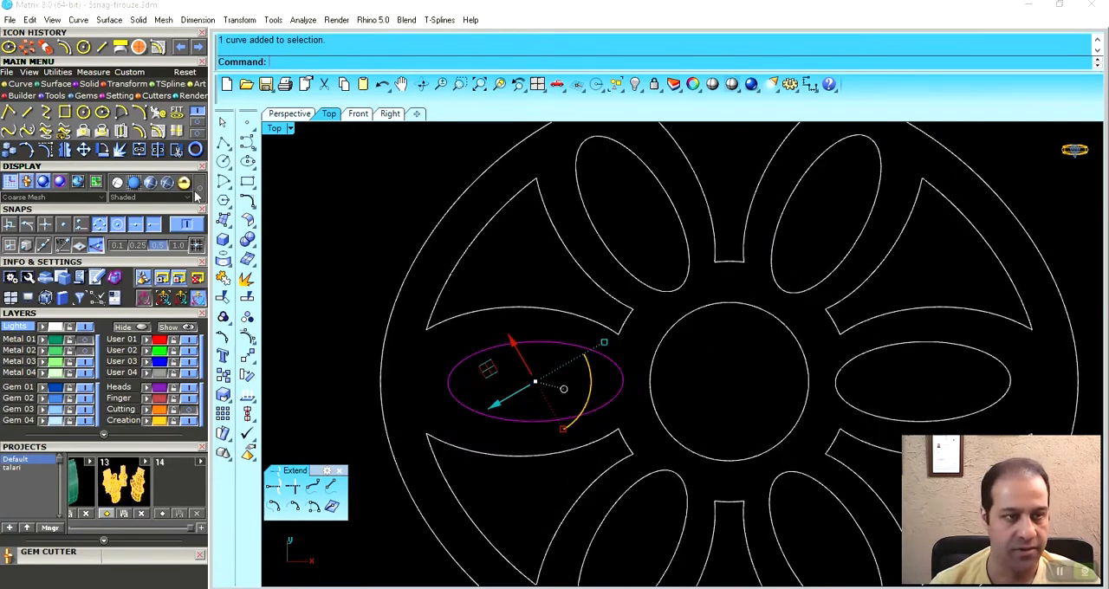
pyautogui.click(138, 130)
pyautogui.click(621, 381)
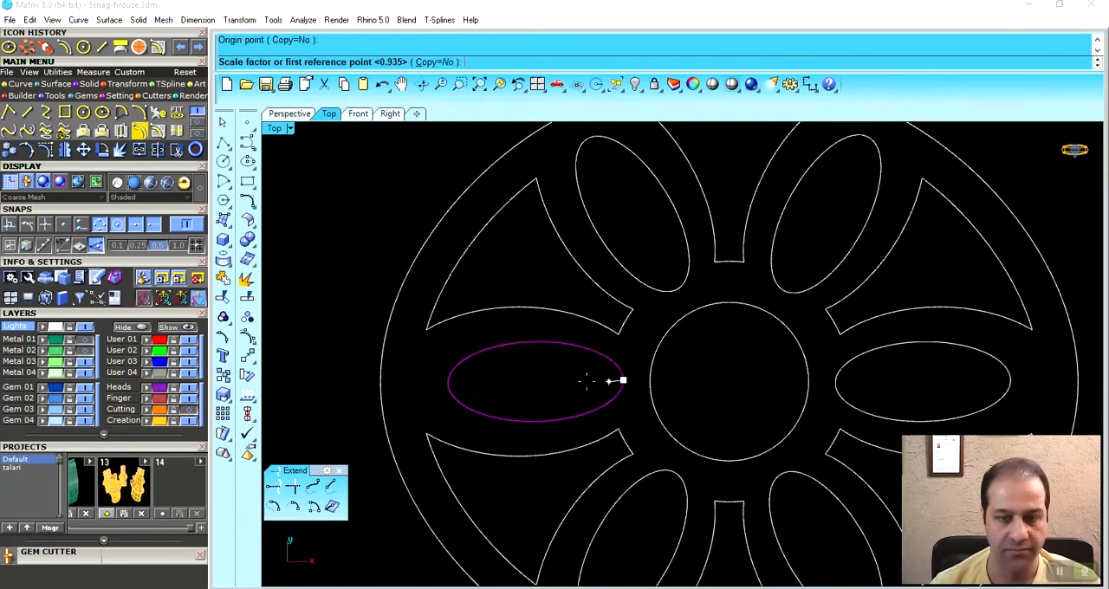
pyautogui.moveTo(620, 381); pyautogui.dragTo(689, 381, button='right')
pyautogui.click(380, 375)
pyautogui.click(341, 375)
pyautogui.scroll(-3, 520, 359)
# - Delete the right horizontal ellipse and replace it with a mirrored copy of the left one across the pattern's vertical centreline
pyautogui.click(736, 400)
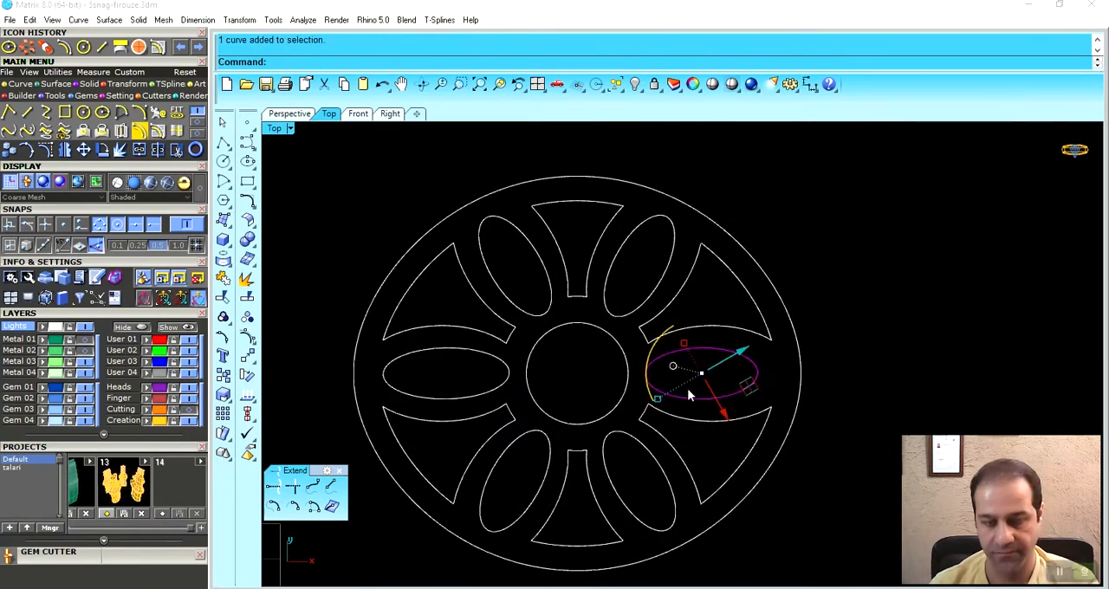
pyautogui.press('Delete')
pyautogui.click(508, 371)
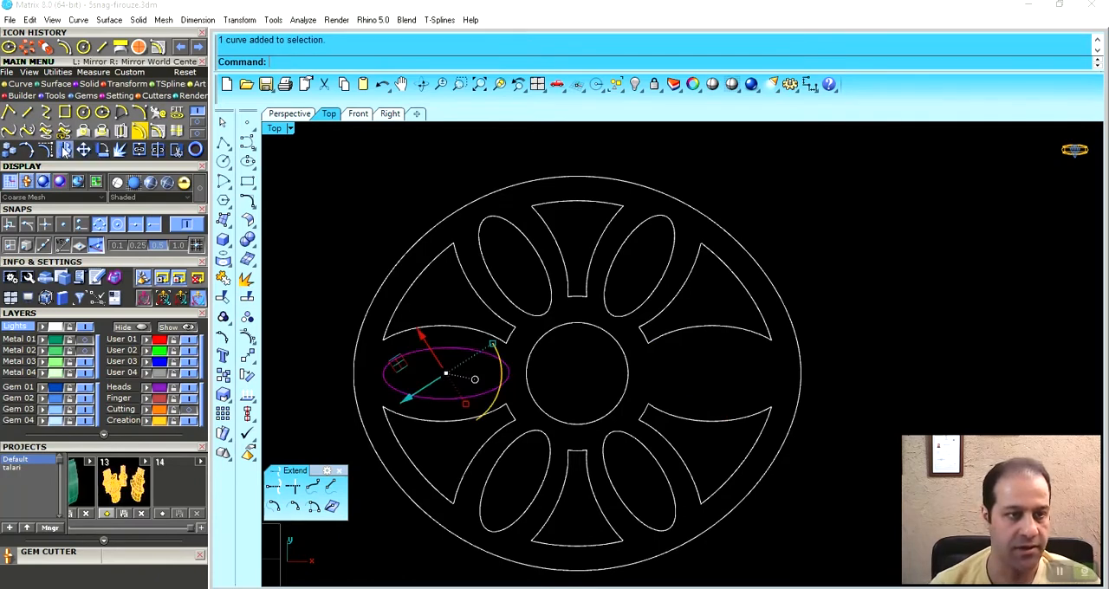
pyautogui.click(65, 149)
pyautogui.click(576, 201)
pyautogui.click(573, 151)
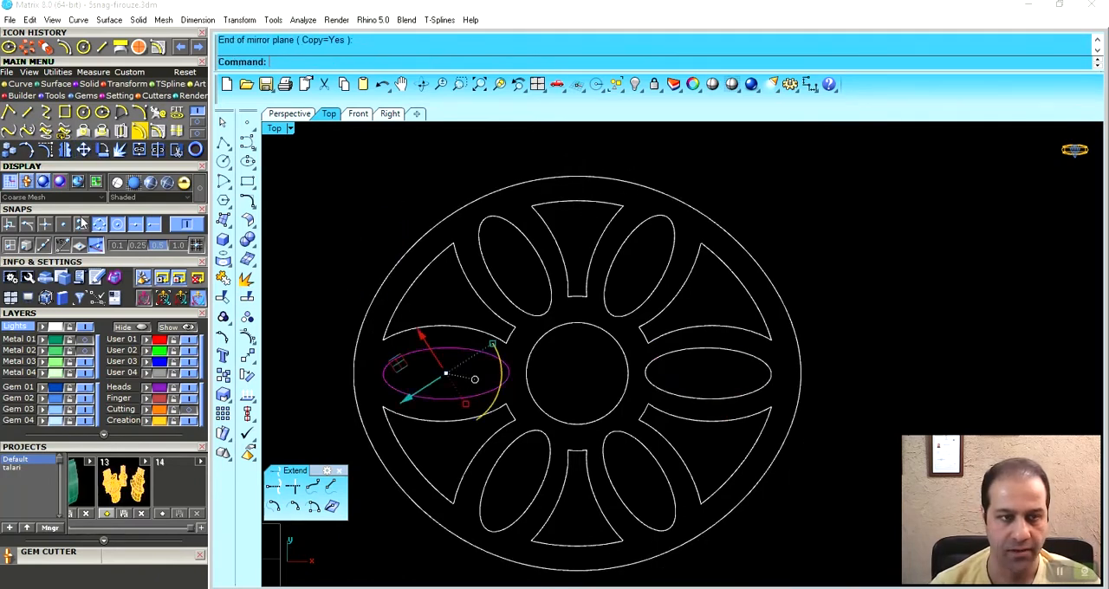
pyautogui.press('Escape')
# - In the perspective view, select the pattern's inner curves together with the surrounding rectangle, leaving out the outer oval
pyautogui.scroll(-3, 754, 268)
pyautogui.scroll(-3, 744, 370)
pyautogui.click(289, 114)
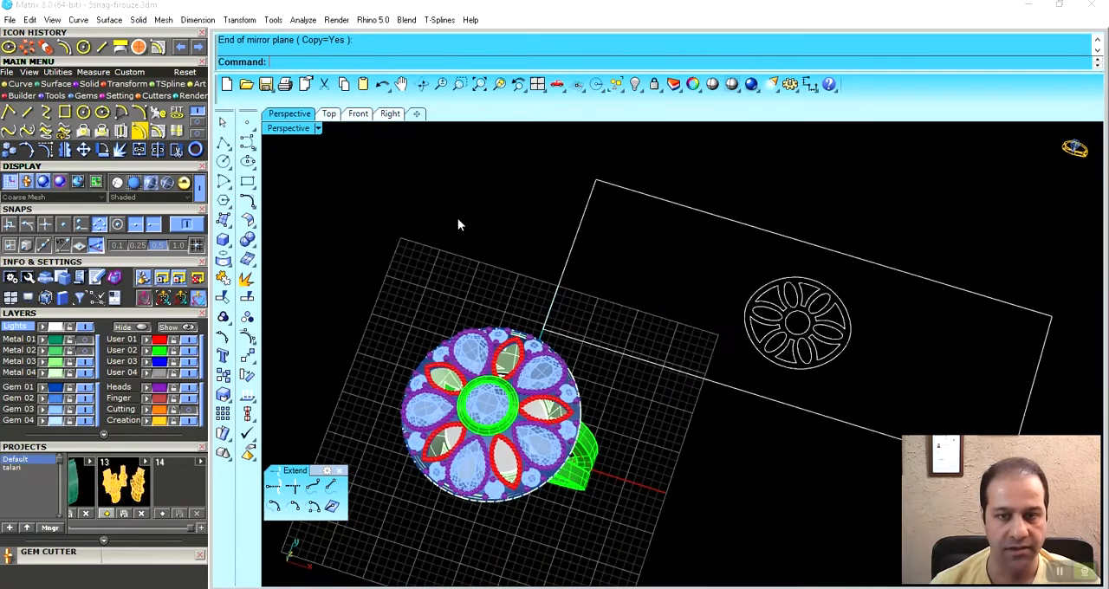
pyautogui.moveTo(746, 341)
pyautogui.mouseDown(button='right')
pyautogui.moveTo(725, 283)
pyautogui.moveTo(739, 331)
pyautogui.mouseUp(button='right')
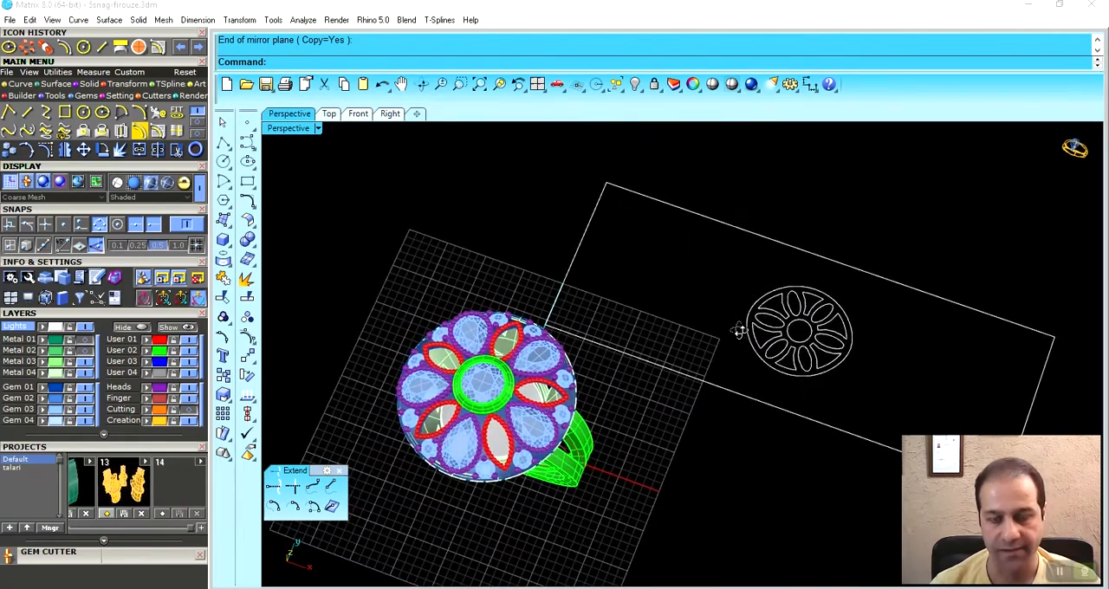
pyautogui.scroll(6, 805, 382)
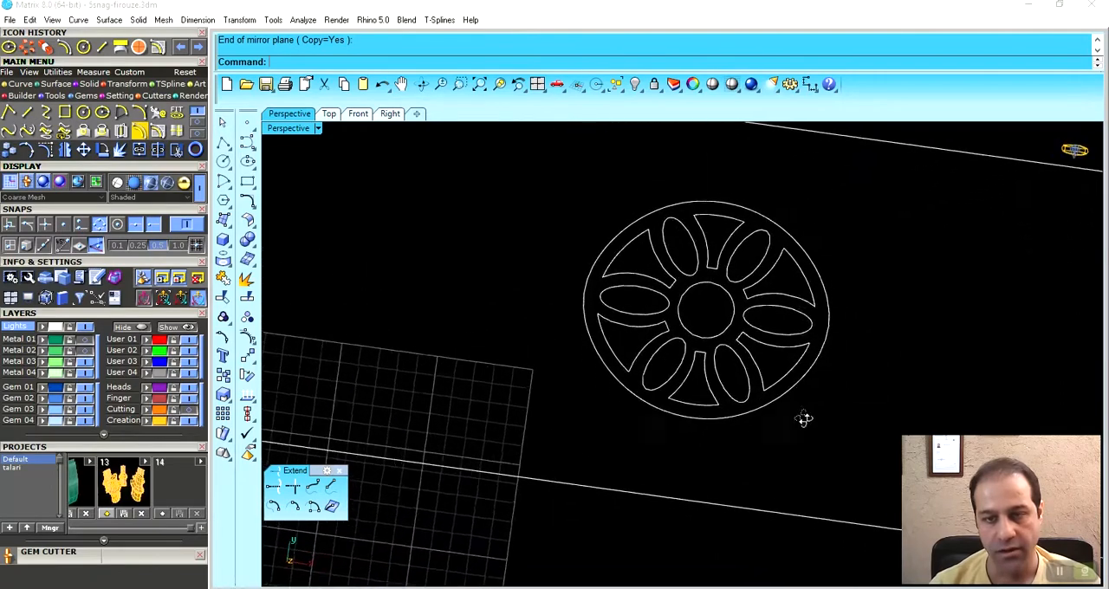
pyautogui.moveTo(564, 196); pyautogui.dragTo(834, 449)
pyautogui.scroll(-4, 770, 371)
pyautogui.keyDown('ctrl'); pyautogui.click(801, 346); pyautogui.keyUp('ctrl')
# - Apply the selected planar curves as UV curves to the curved inner surface beneath the ring's head
pyautogui.moveTo(799, 345); pyautogui.dragTo(692, 243, button='right')
pyautogui.moveTo(690, 238); pyautogui.dragTo(631, 329)
pyautogui.keyDown('shift'); pyautogui.moveTo(555, 382); pyautogui.dragTo(600, 260, button='right'); pyautogui.keyUp('shift')
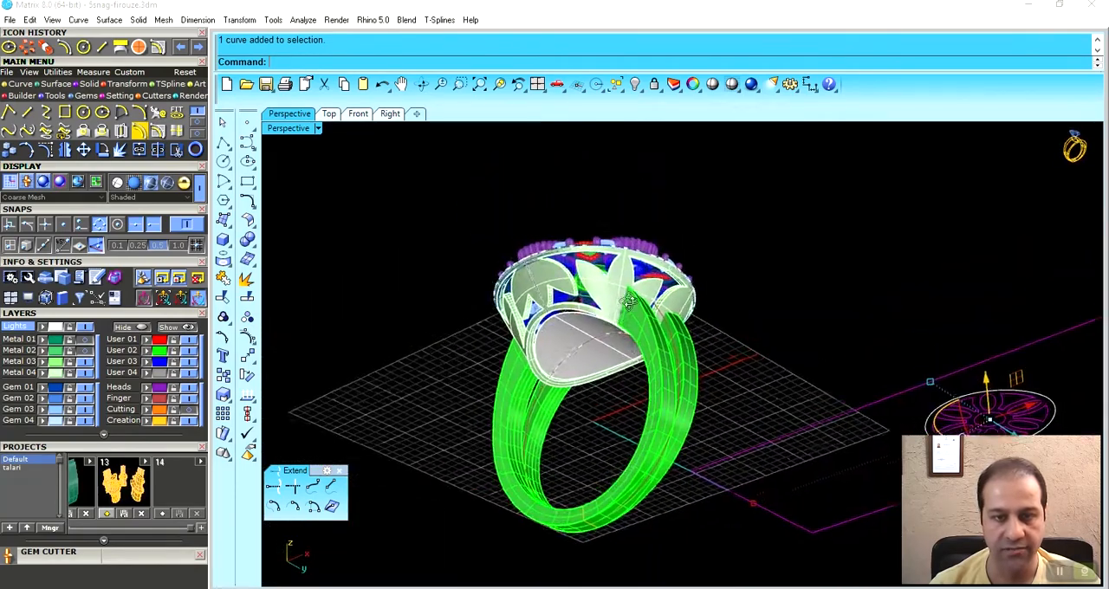
pyautogui.scroll(6, 601, 303)
pyautogui.scroll(2, 600, 302)
pyautogui.click(199, 128)
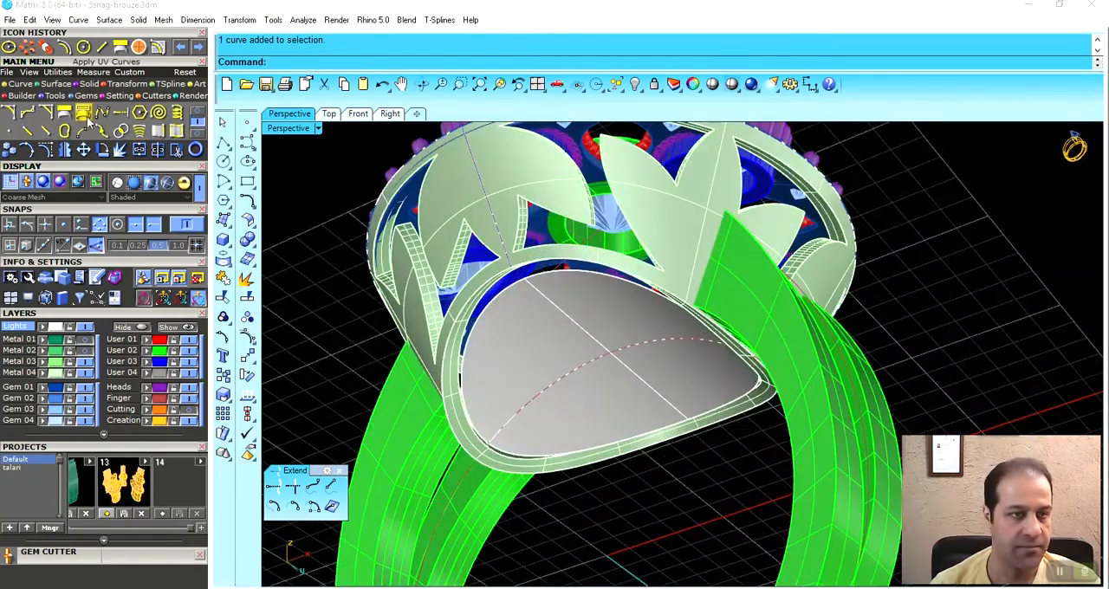
pyautogui.click(85, 115)
pyautogui.click(555, 342)
pyautogui.moveTo(587, 357); pyautogui.dragTo(618, 333, button='right')
pyautogui.scroll(-5, 518, 305)
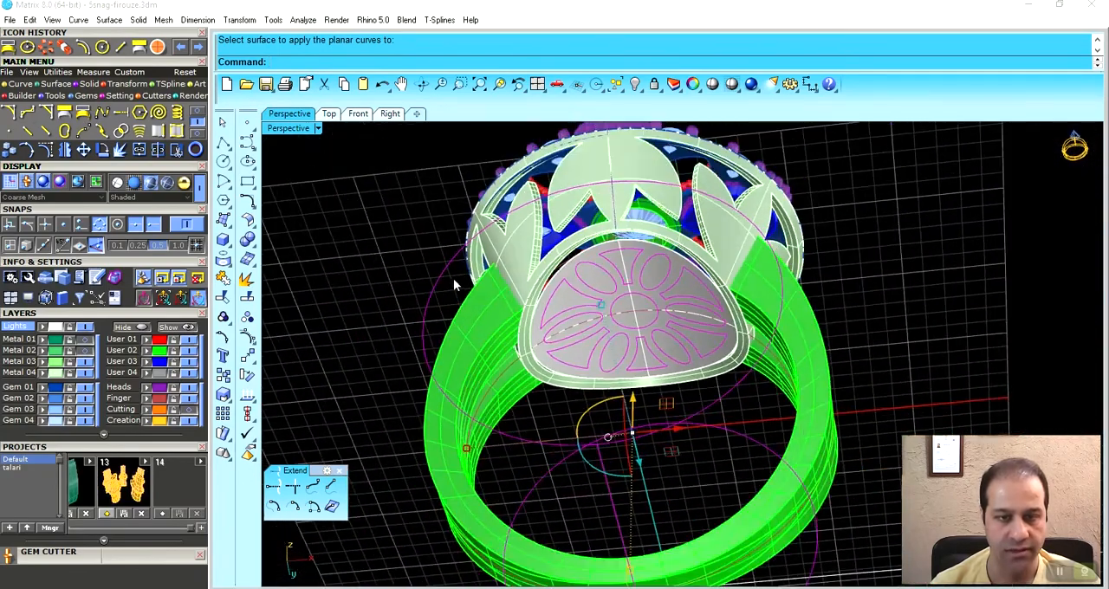
# - Group the pattern curves applied to the inner surface without the large boundary curve, and delete the leftover boundary
pyautogui.scroll(5, 454, 276)
pyautogui.keyDown('ctrl'); pyautogui.click(406, 331); pyautogui.keyUp('ctrl')
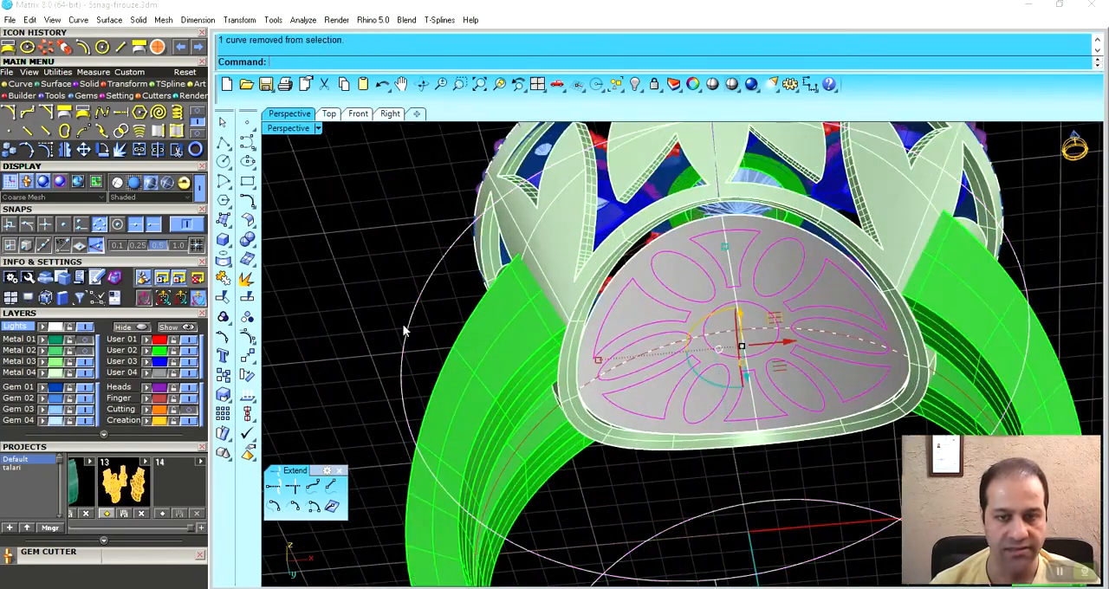
pyautogui.click(56, 73)
pyautogui.click(9, 132)
pyautogui.scroll(-4, 585, 290)
pyautogui.moveTo(583, 284); pyautogui.dragTo(523, 305, button='right')
pyautogui.moveTo(462, 325); pyautogui.dragTo(369, 357)
pyautogui.moveTo(599, 374); pyautogui.dragTo(649, 324, button='right')
pyautogui.scroll(4, 674, 262)
pyautogui.scroll(4, 639, 320)
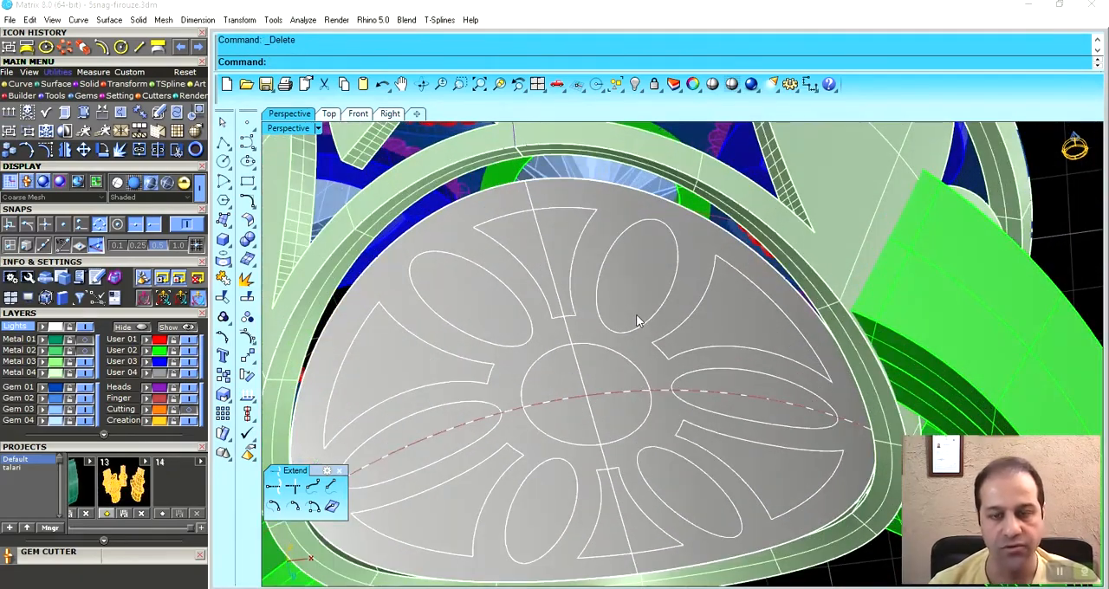
pyautogui.moveTo(605, 271)
pyautogui.mouseDown(button='right')
pyautogui.moveTo(595, 310)
pyautogui.moveTo(569, 321)
pyautogui.moveTo(619, 272)
pyautogui.moveTo(597, 287)
pyautogui.mouseUp(button='right')
# - Hide the Finger layer and split the inner surface using the grouped pattern curves as cutting objects
pyautogui.click(188, 401)
pyautogui.click(159, 150)
pyautogui.click(513, 210)
pyautogui.press('Return')
pyautogui.click(552, 214)
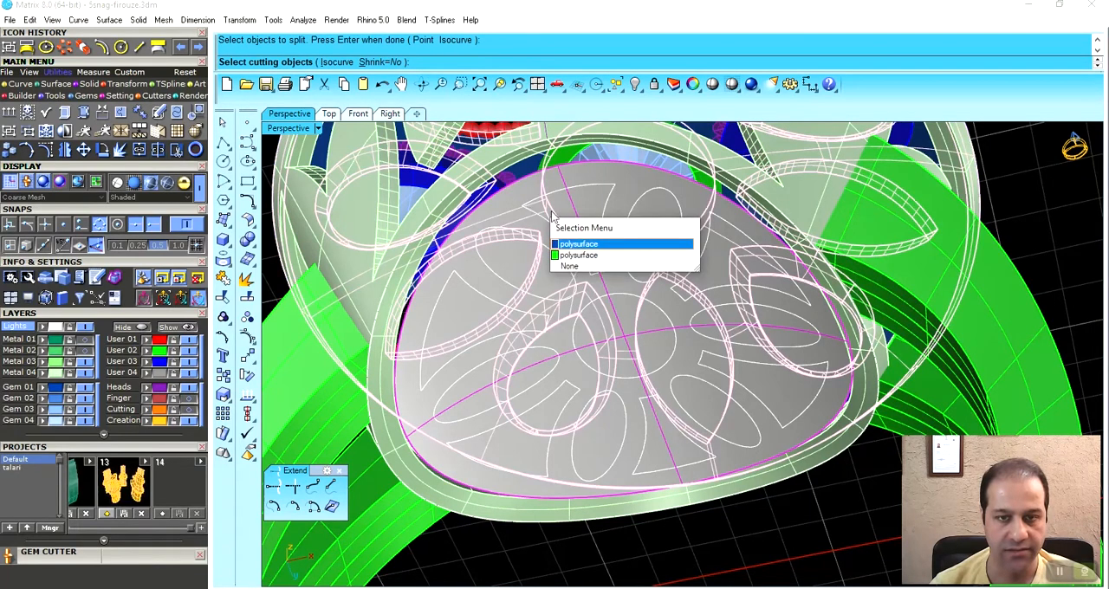
pyautogui.click(576, 267)
pyautogui.click(604, 195)
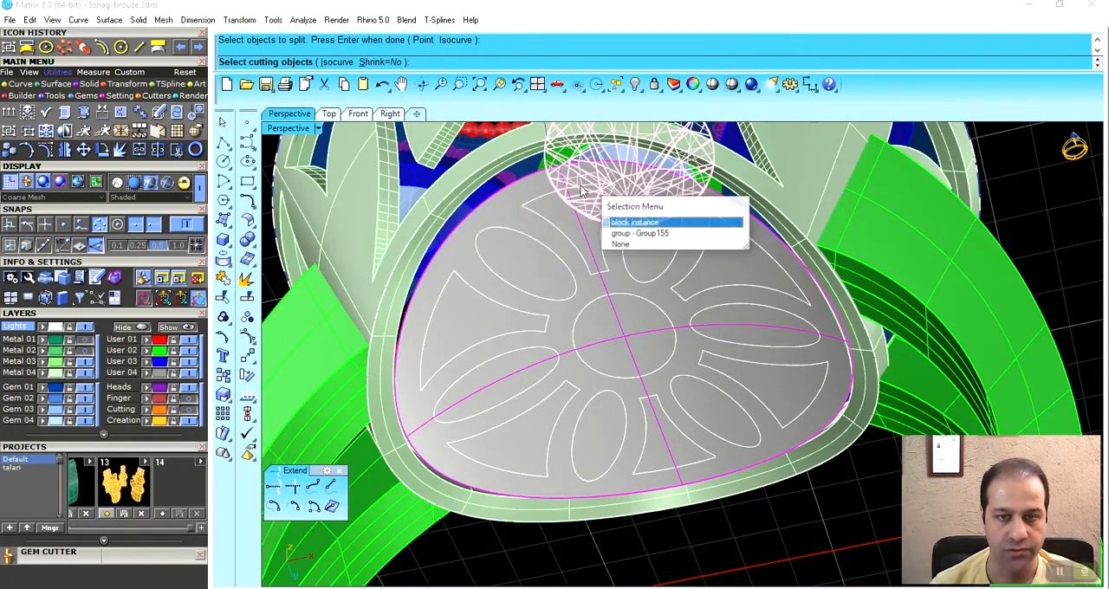
pyautogui.click(636, 234)
pyautogui.press('Return')
# - Delete the split surface pieces inside the ellipses, flared shapes and central circle to leave an openwork plate
pyautogui.click(640, 249)
pyautogui.press('Delete')
pyautogui.click(584, 210)
pyautogui.press('Delete')
pyautogui.click(542, 256)
pyautogui.click(520, 271)
pyautogui.press('Delete')
pyautogui.click(471, 326)
pyautogui.press('Delete')
pyautogui.click(500, 382)
pyautogui.press('Delete')
pyautogui.click(531, 436)
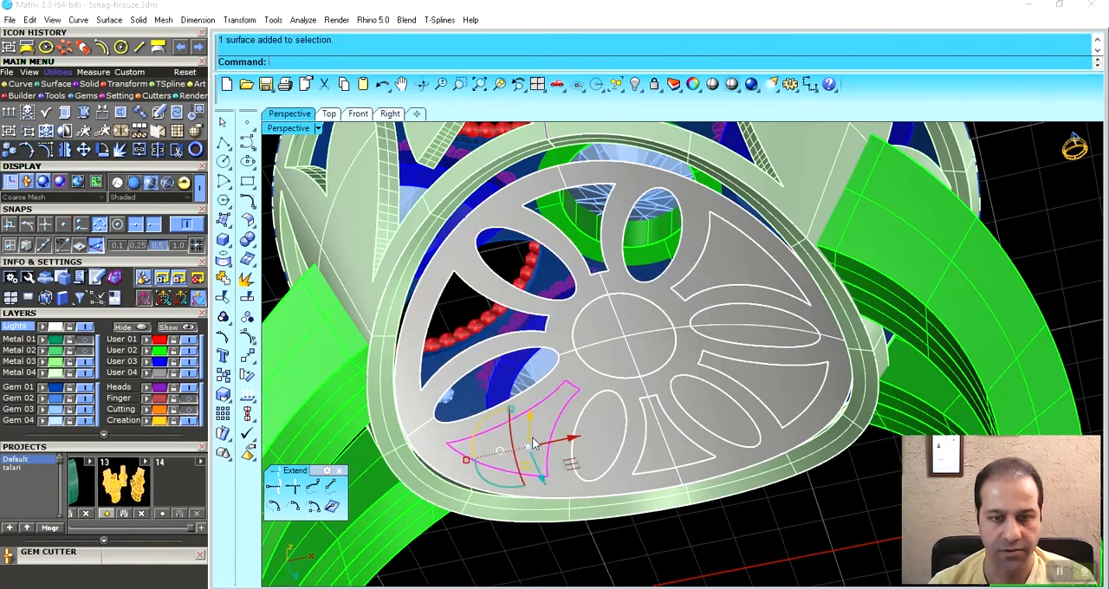
pyautogui.press('Delete')
pyautogui.click(602, 442)
pyautogui.press('Delete')
pyautogui.click(682, 449)
pyautogui.press('Delete')
pyautogui.click(710, 408)
pyautogui.press('Delete')
pyautogui.click(719, 329)
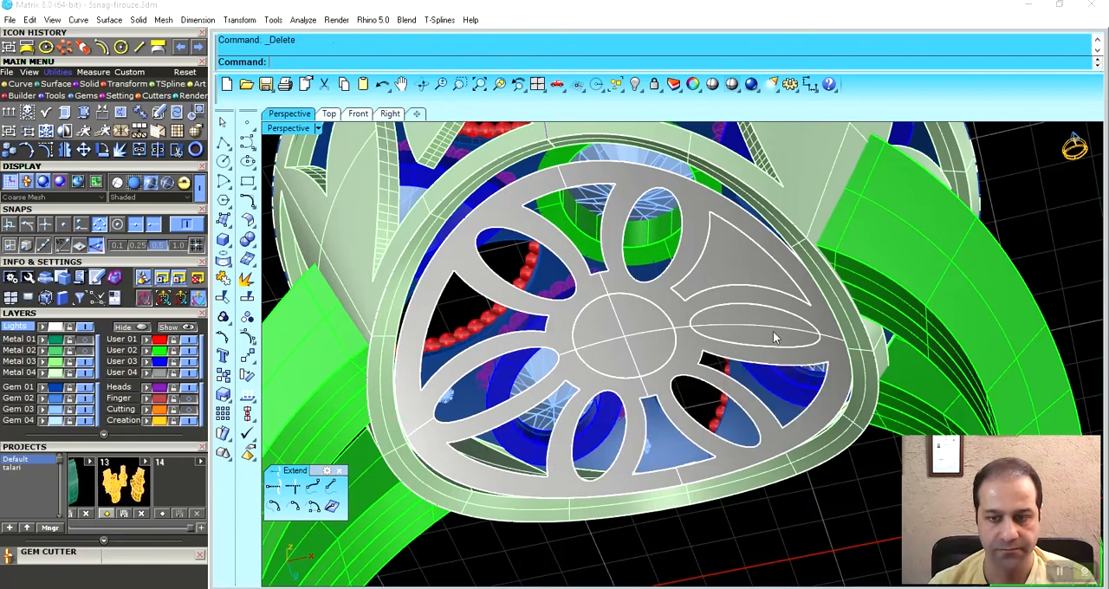
pyautogui.press('Delete')
pyautogui.click(694, 286)
pyautogui.press('Delete')
pyautogui.click(645, 322)
pyautogui.press('Delete')
# - Offset the openwork surface toward the head by 0.7 as a solid
pyautogui.moveTo(645, 322); pyautogui.dragTo(539, 287, button='right')
pyautogui.click(486, 230)
pyautogui.scroll(-4, 486, 229)
pyautogui.moveTo(486, 230); pyautogui.dragTo(573, 216, button='right')
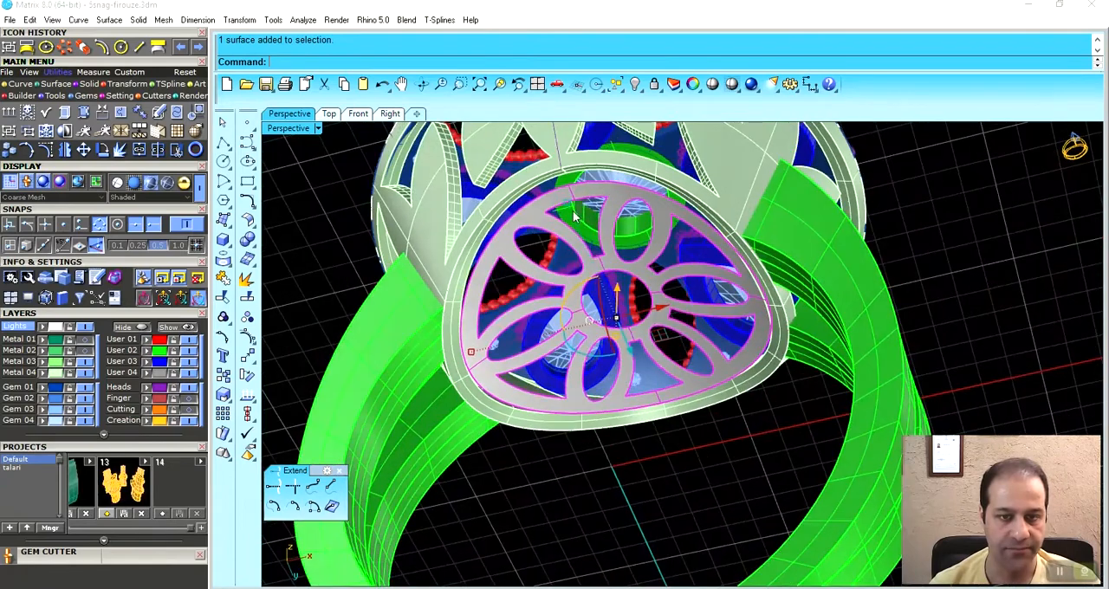
pyautogui.click(50, 85)
pyautogui.click(197, 122)
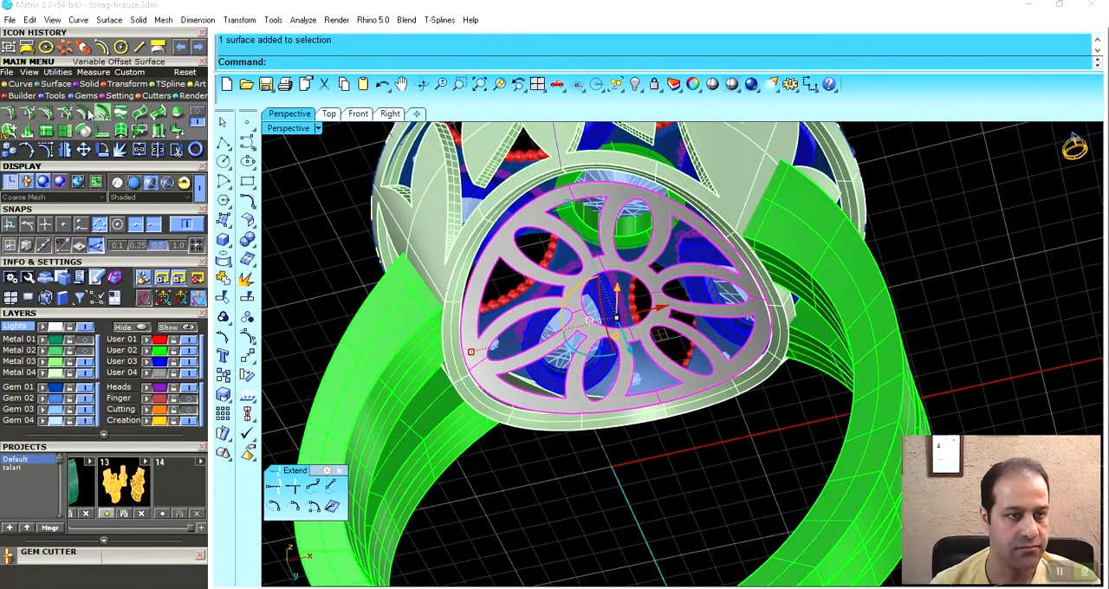
pyautogui.click(84, 114)
pyautogui.moveTo(598, 252); pyautogui.dragTo(550, 274, button='right')
pyautogui.scroll(5, 550, 276)
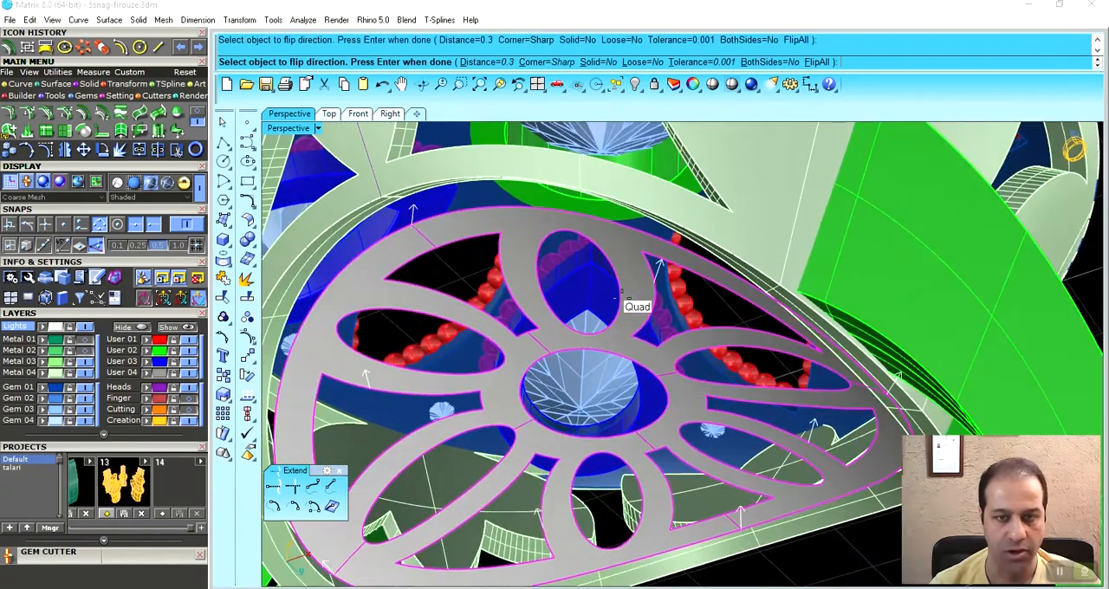
pyautogui.click(592, 63)
pyautogui.scroll(-3, 637, 260)
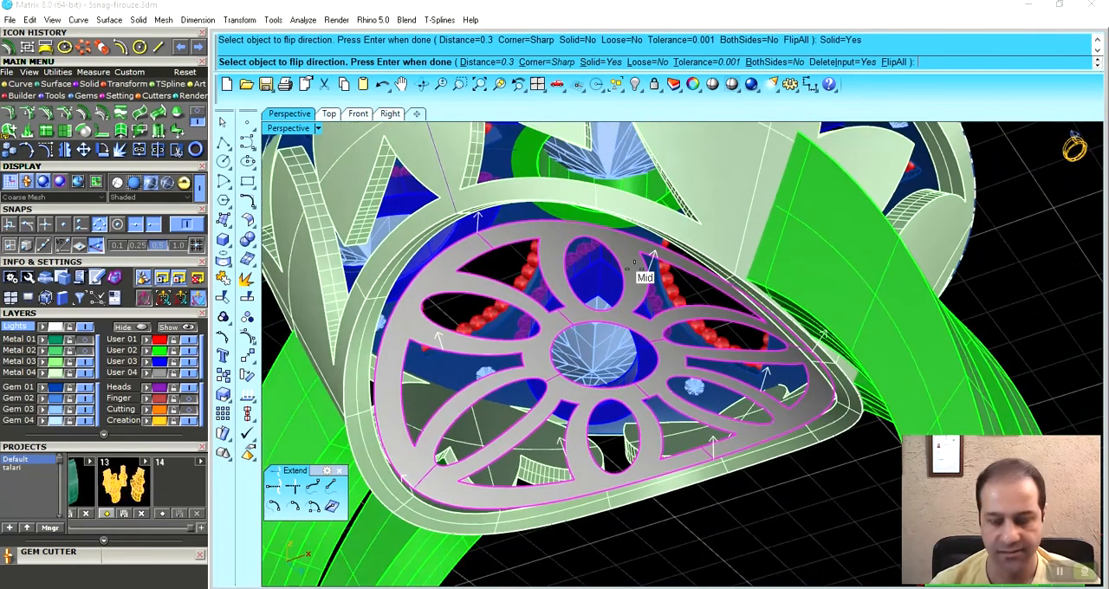
pyautogui.press('Return')
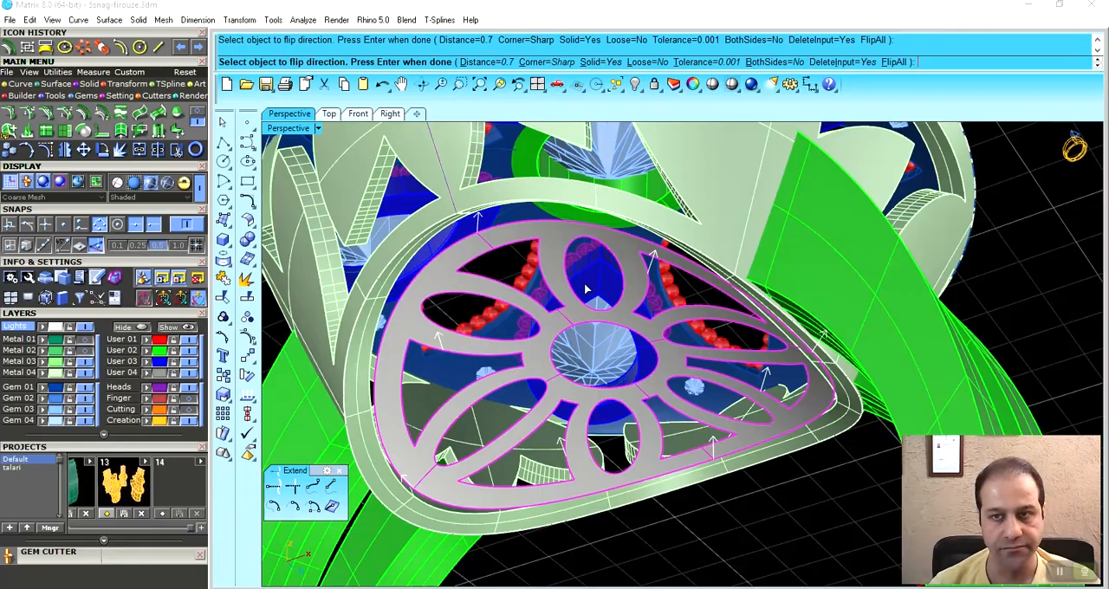
pyautogui.press('Return')
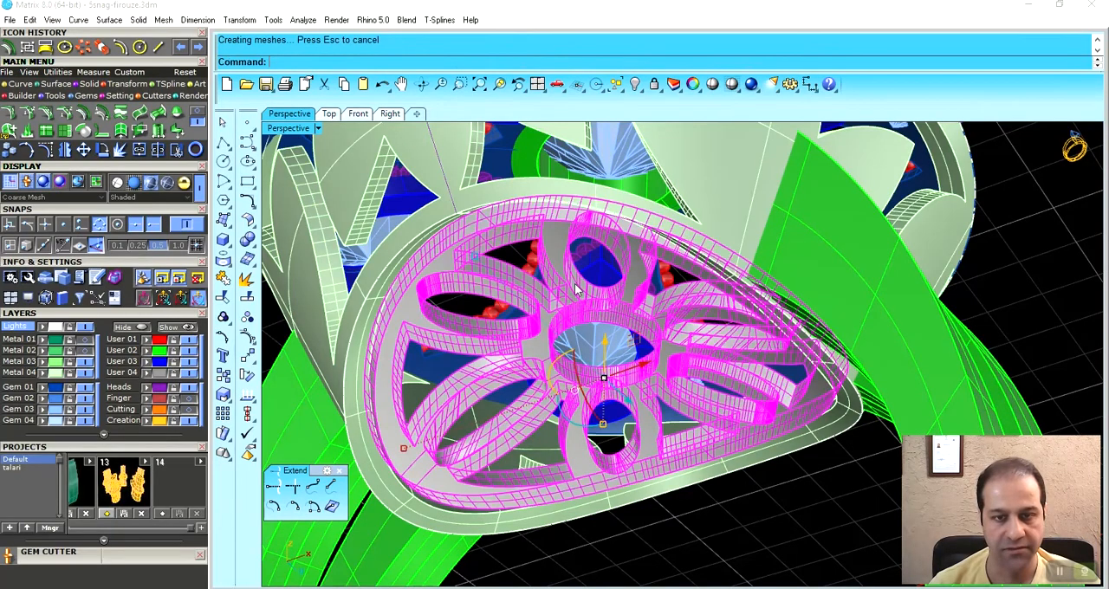
# - Assign the openwork plate on the ring head's curved inner side to the User 03 layer
pyautogui.moveTo(750, 270); pyautogui.dragTo(428, 132, button='right')
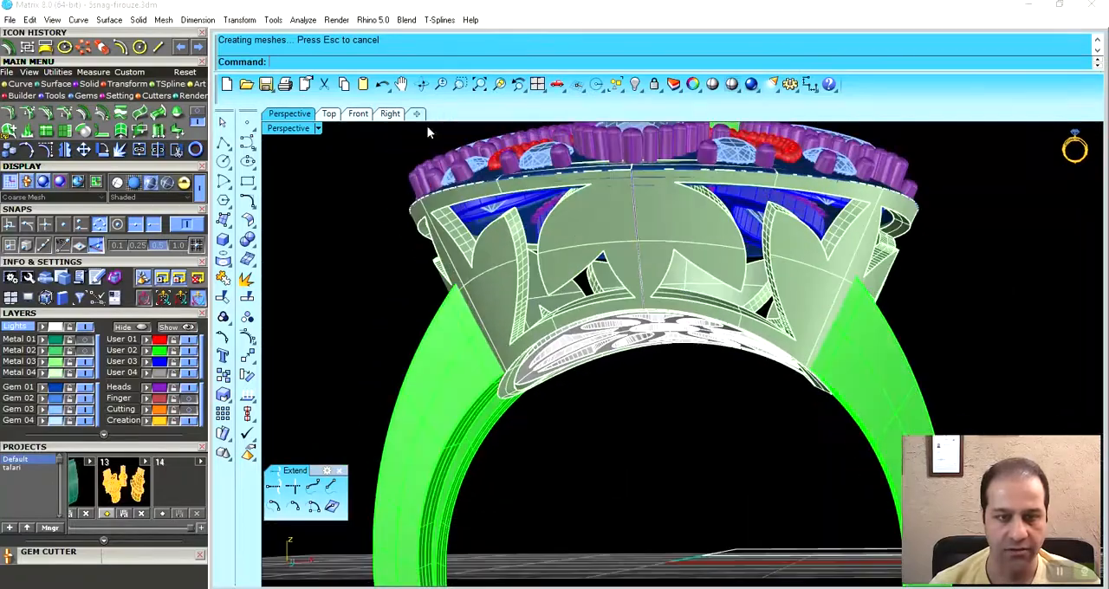
pyautogui.click(357, 114)
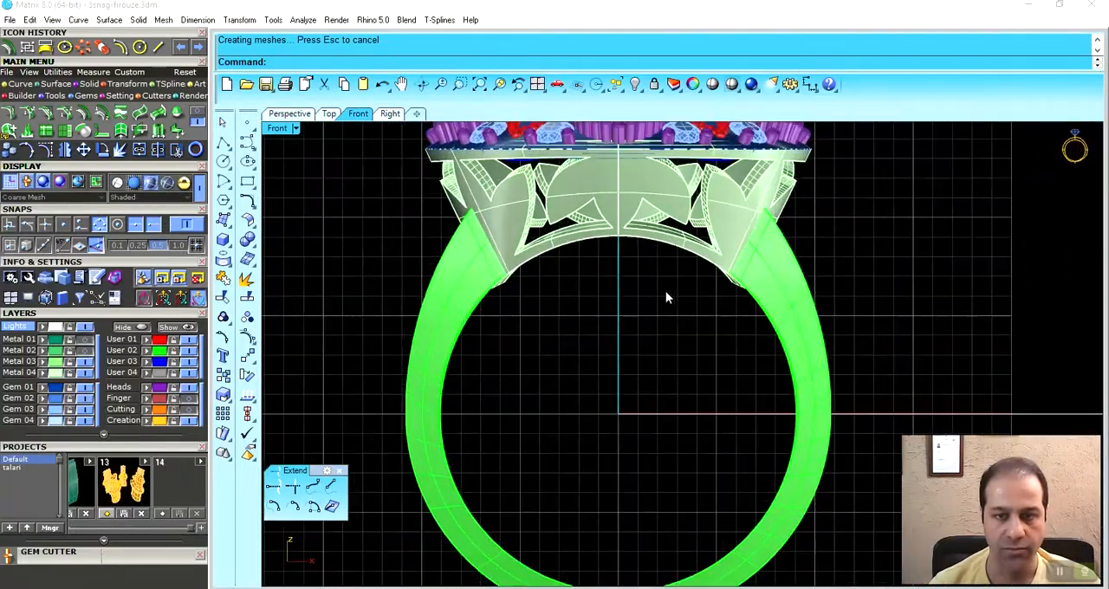
pyautogui.click(290, 113)
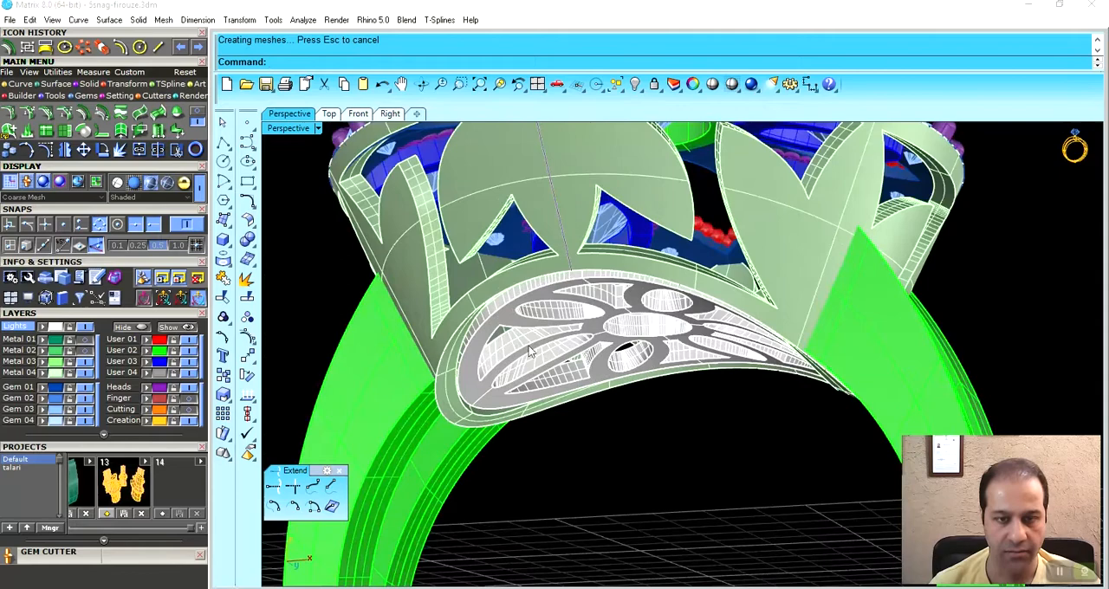
pyautogui.click(489, 337)
pyautogui.click(520, 368)
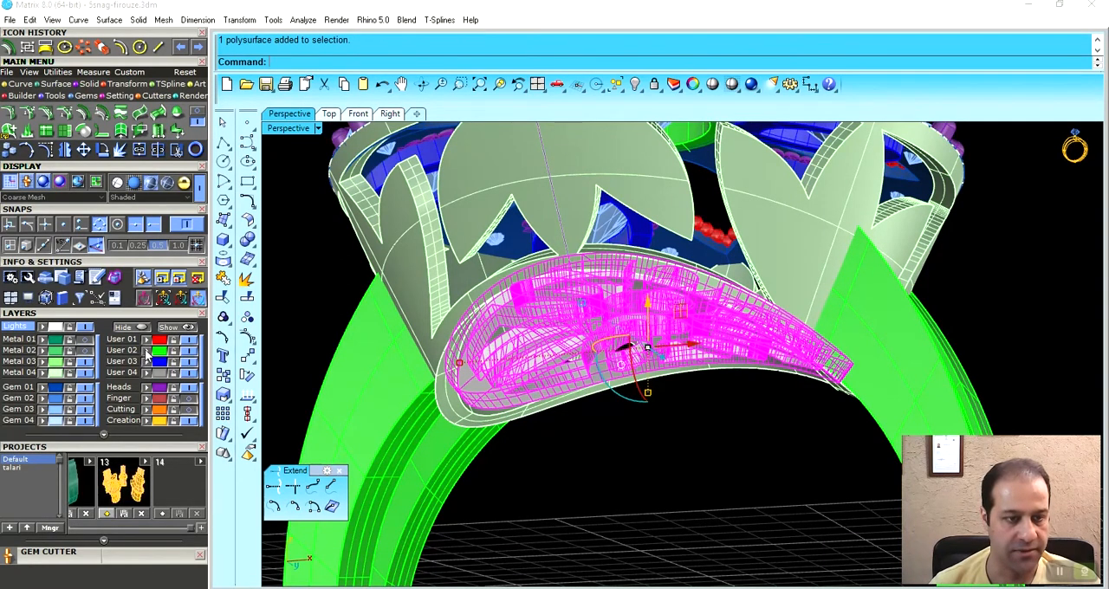
pyautogui.click(145, 361)
pyautogui.click(639, 499)
pyautogui.moveTo(639, 499); pyautogui.dragTo(542, 345, button='right')
pyautogui.scroll(5, 538, 344)
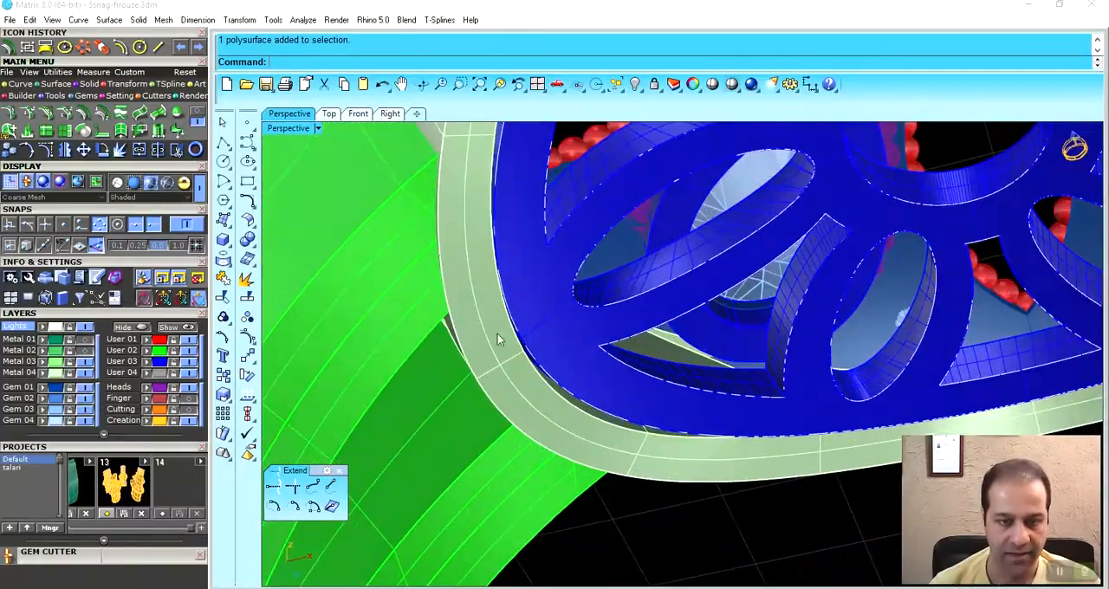
pyautogui.scroll(-5, 486, 371)
pyautogui.moveTo(490, 371); pyautogui.dragTo(533, 404, button='right')
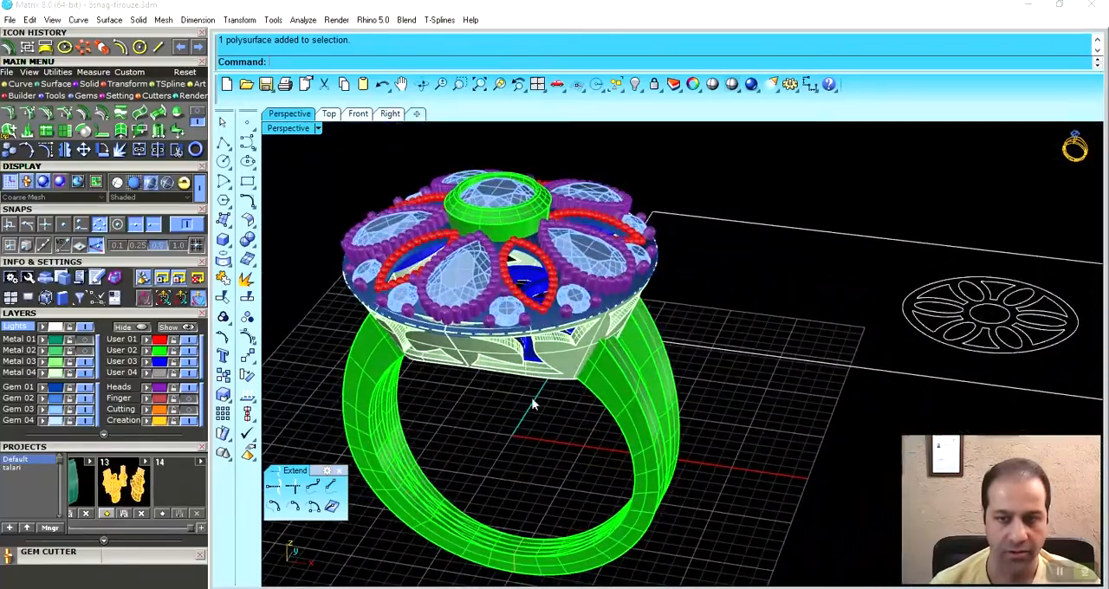
# - Draw a centred rectangle 1.5 by 1 on the outer circle's edge beside the flat pattern's horizontal ellipse, the one nearest the ring
pyautogui.click(330, 114)
pyautogui.moveTo(593, 340); pyautogui.dragTo(669, 344, button='right')
pyautogui.scroll(6, 626, 349)
pyautogui.click(24, 84)
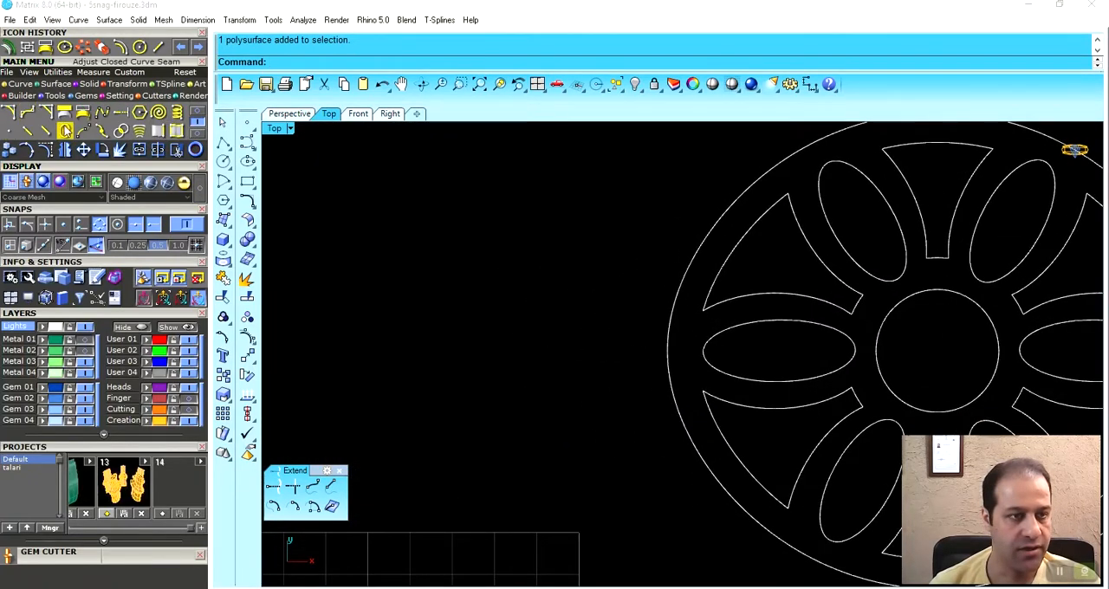
pyautogui.click(66, 114)
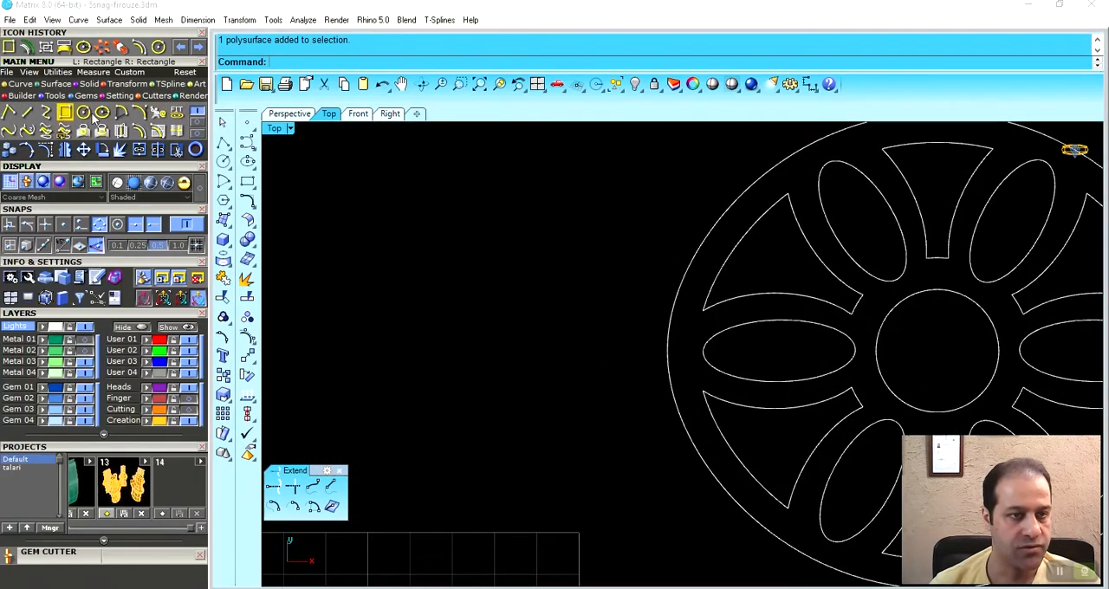
pyautogui.click(409, 64)
pyautogui.moveTo(699, 383); pyautogui.dragTo(618, 388, button='right')
pyautogui.click(587, 356)
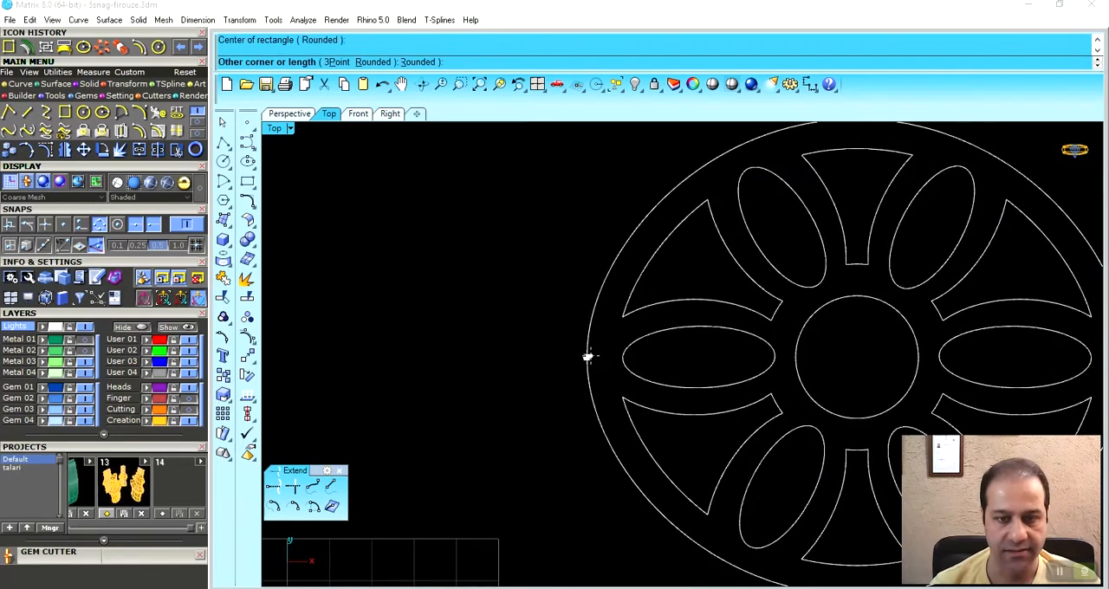
pyautogui.scroll(2, 607, 338)
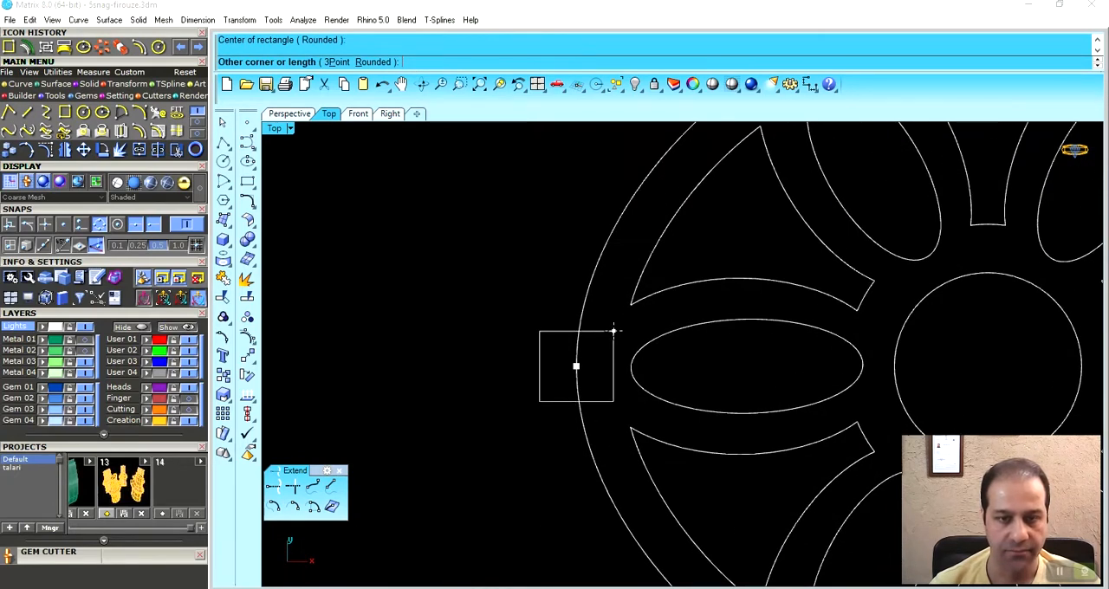
pyautogui.write('1.5')
pyautogui.press('Return')
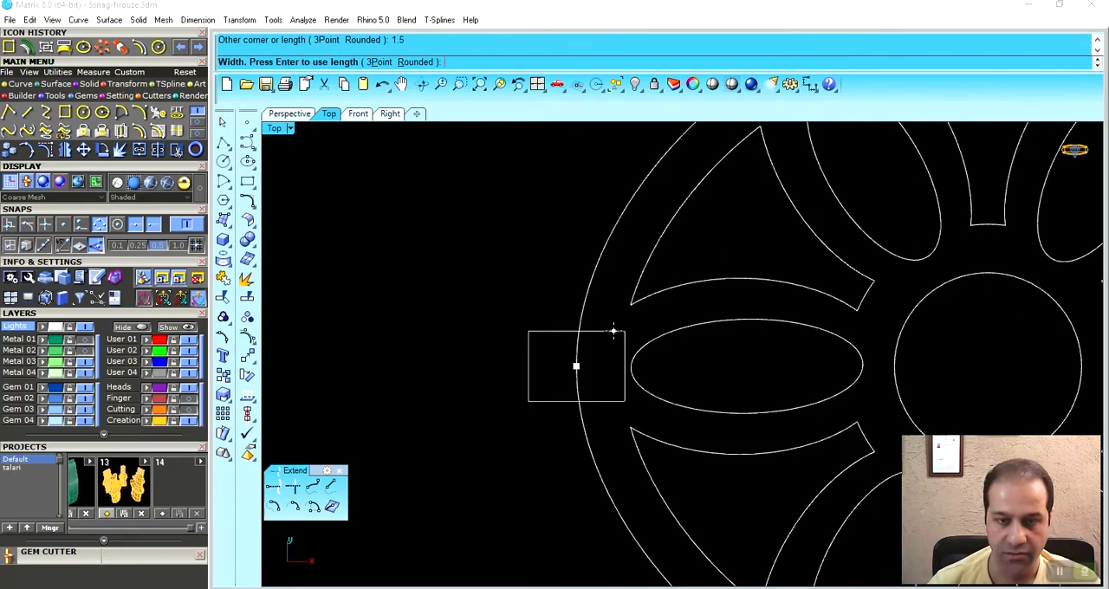
pyautogui.write('1')
pyautogui.press('Return')
pyautogui.click(614, 336)
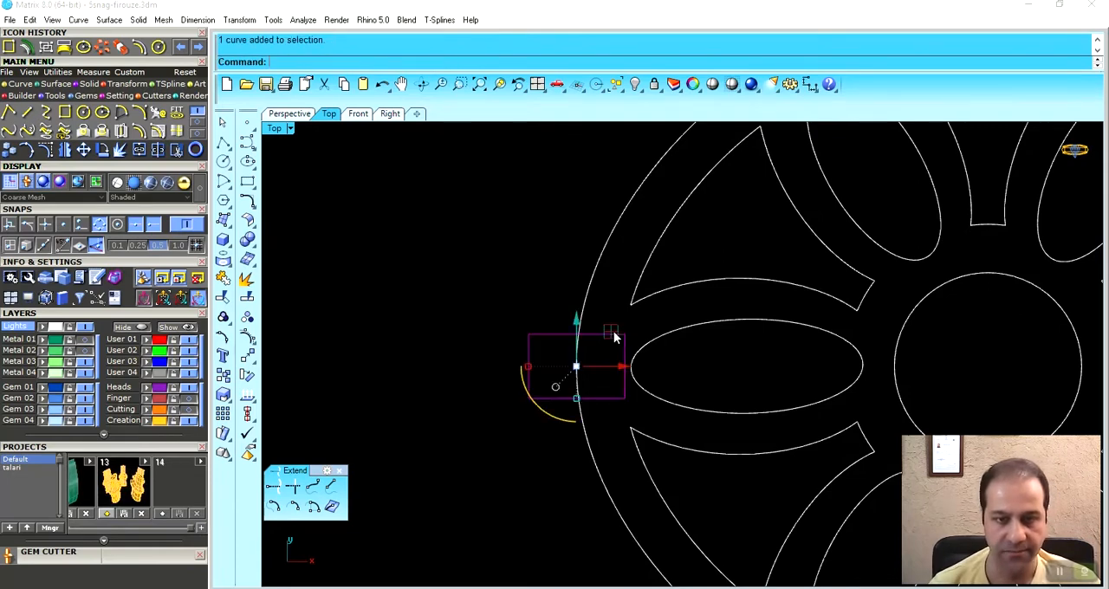
# - Shift the small rectangle slightly outward so it still overlaps the pattern's outer circle
pyautogui.scroll(2, 641, 372)
pyautogui.moveTo(647, 391); pyautogui.dragTo(644, 394)
pyautogui.click(567, 272)
pyautogui.scroll(-6, 568, 272)
pyautogui.moveTo(613, 346); pyautogui.dragTo(556, 355, button='right')
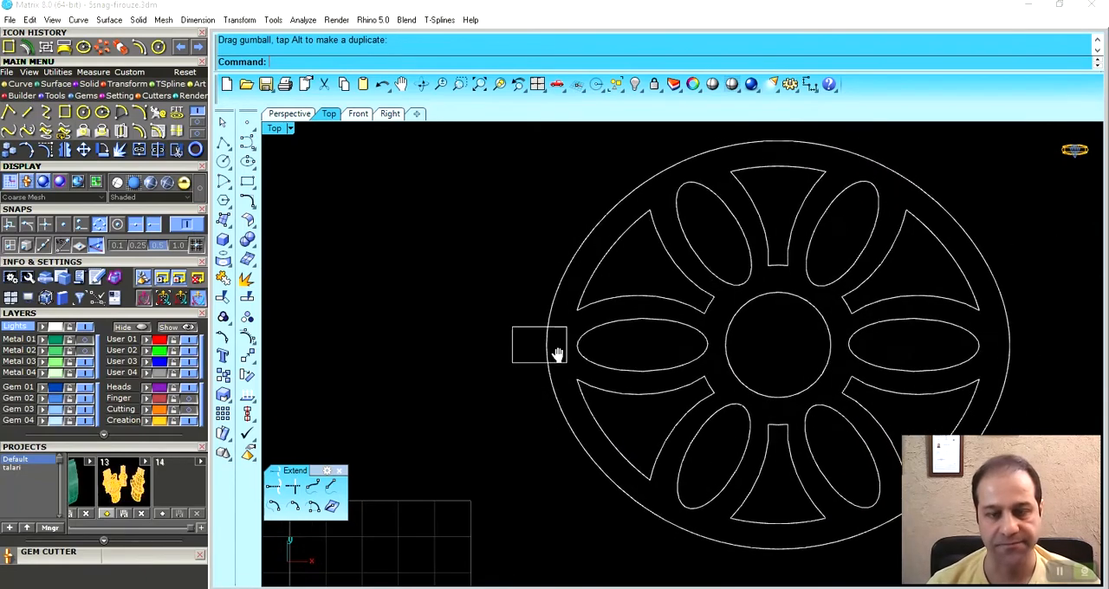
# - Extrude the small rectangle by 0.8 on both sides as a solid block
pyautogui.click(291, 116)
pyautogui.moveTo(846, 310); pyautogui.dragTo(742, 334, button='right')
pyautogui.scroll(6, 811, 351)
pyautogui.scroll(3, 741, 333)
pyautogui.click(734, 324)
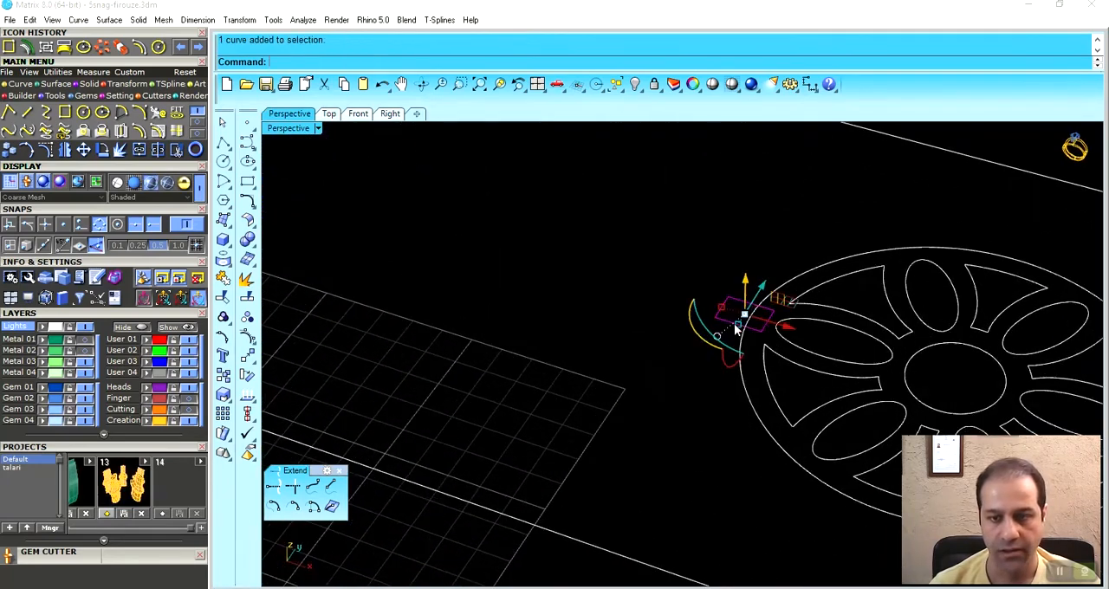
pyautogui.click(85, 85)
pyautogui.click(162, 115)
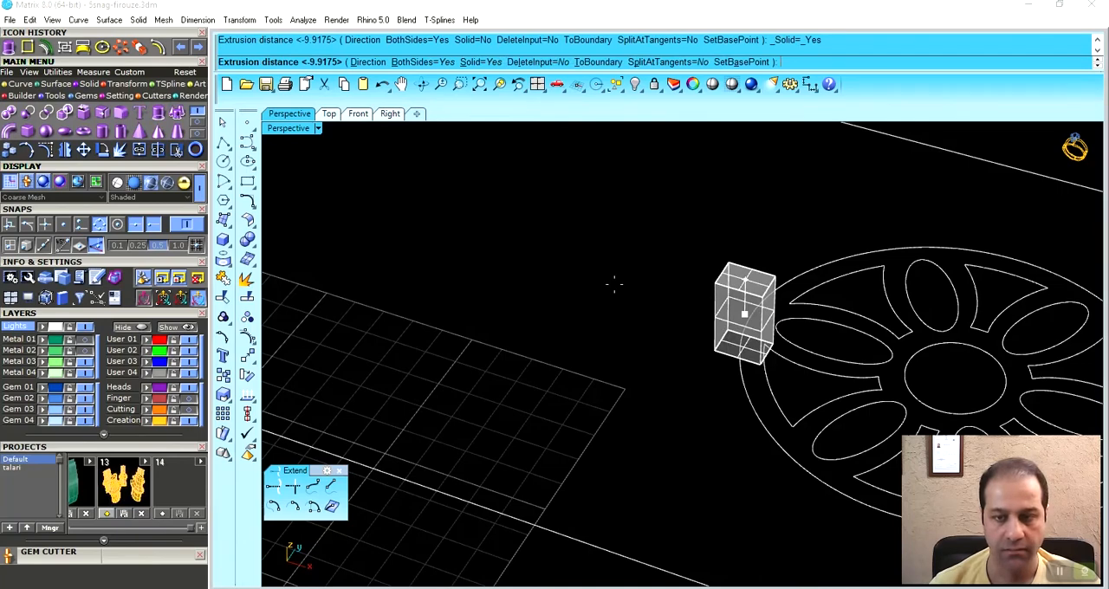
pyautogui.click(436, 62)
pyautogui.write('.8')
pyautogui.press('Return')
# - Fill the large rectangle around the flat pattern with a planar surface and assign it to the User 01 layer
pyautogui.scroll(-9, 669, 318)
pyautogui.keyDown('shift'); pyautogui.moveTo(644, 376); pyautogui.dragTo(574, 390, button='right'); pyautogui.keyUp('shift')
pyautogui.click(866, 319)
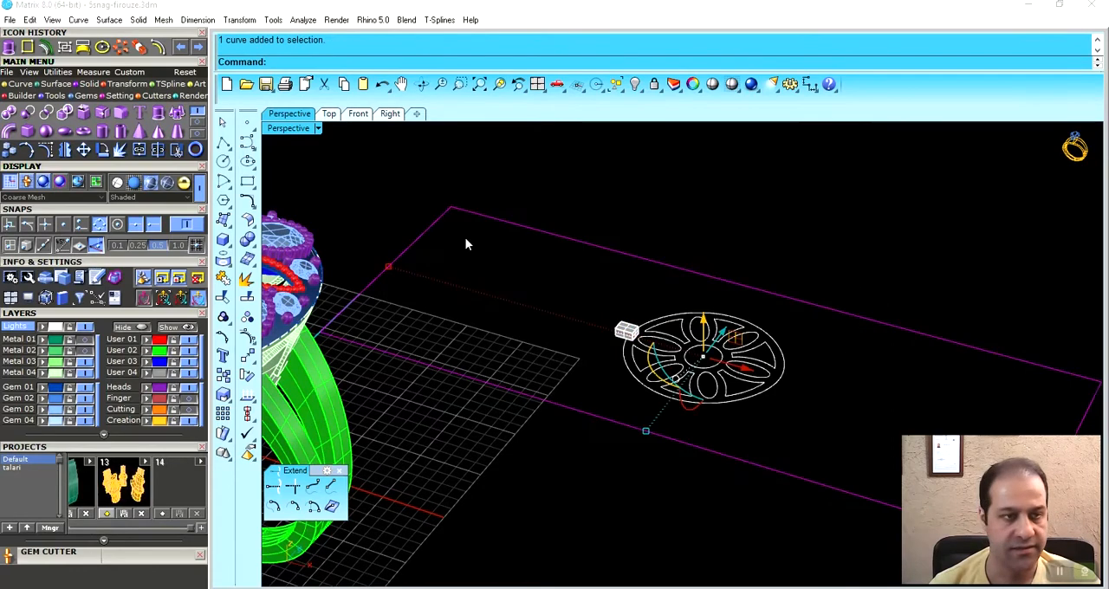
pyautogui.click(52, 85)
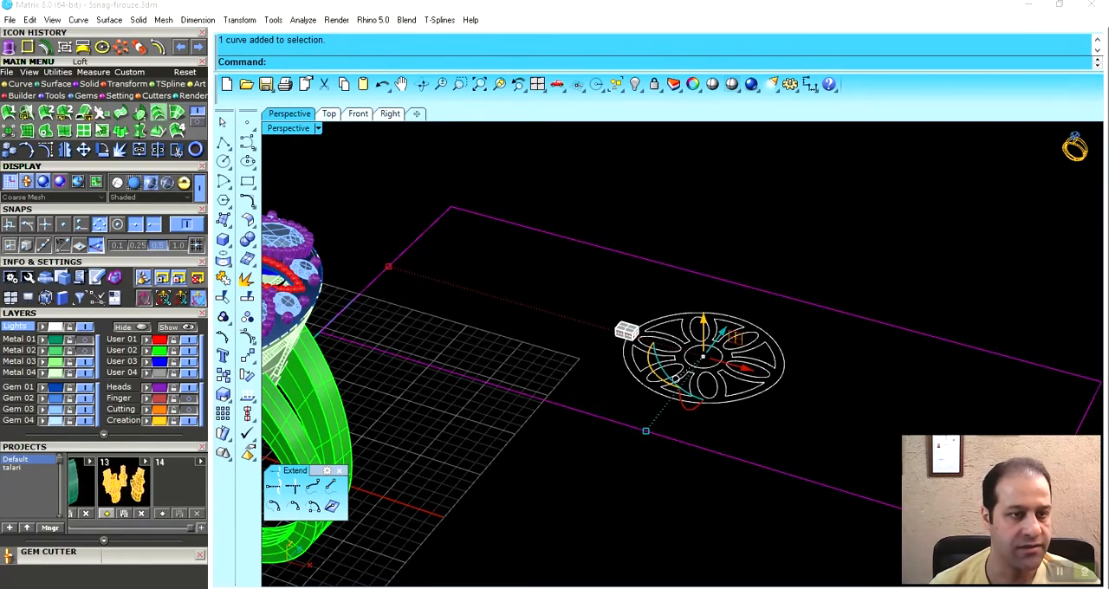
pyautogui.click(46, 130)
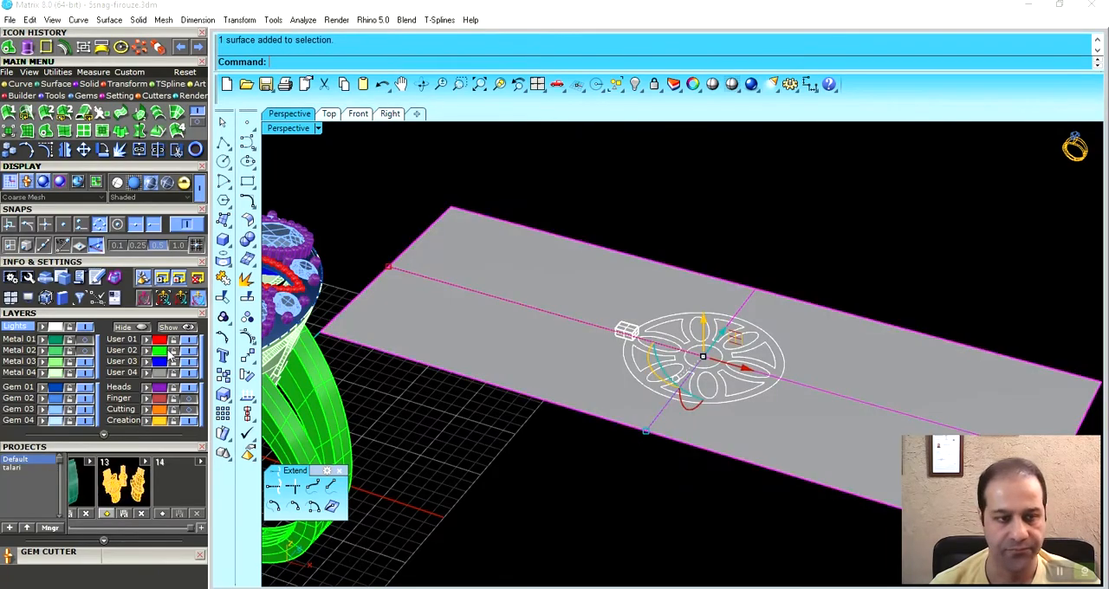
pyautogui.click(147, 340)
pyautogui.click(395, 212)
# - Flow a copy of the small block from the flat User 01 surface onto the curved inner side of the ring head
pyautogui.scroll(-2, 688, 292)
pyautogui.keyDown('shift'); pyautogui.moveTo(548, 309); pyautogui.dragTo(659, 277, button='right'); pyautogui.keyUp('shift')
pyautogui.moveTo(658, 328); pyautogui.dragTo(675, 329, button='right')
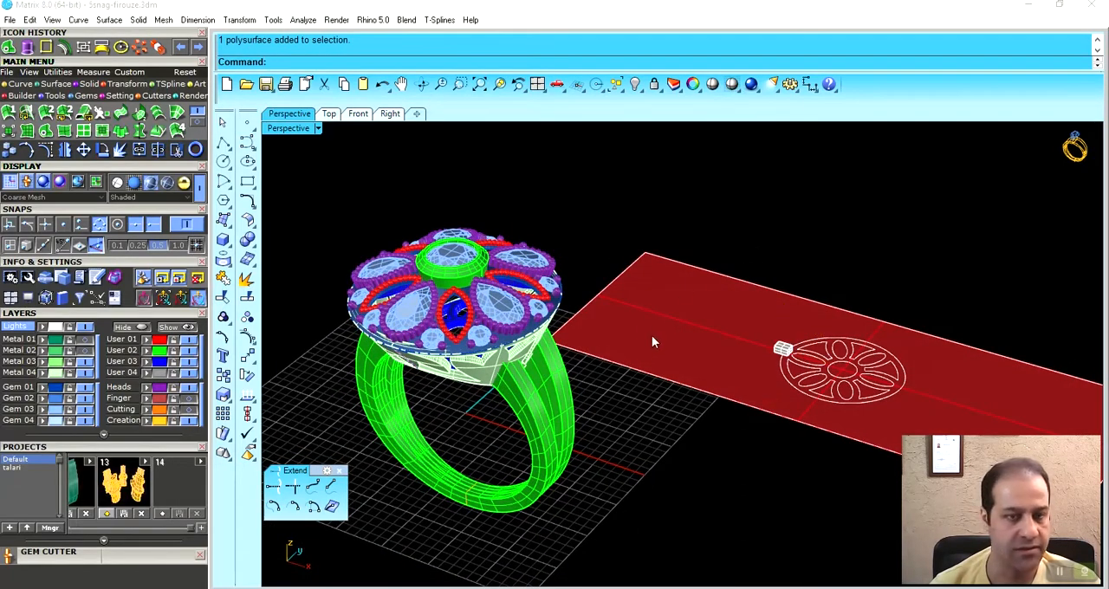
pyautogui.click(115, 94)
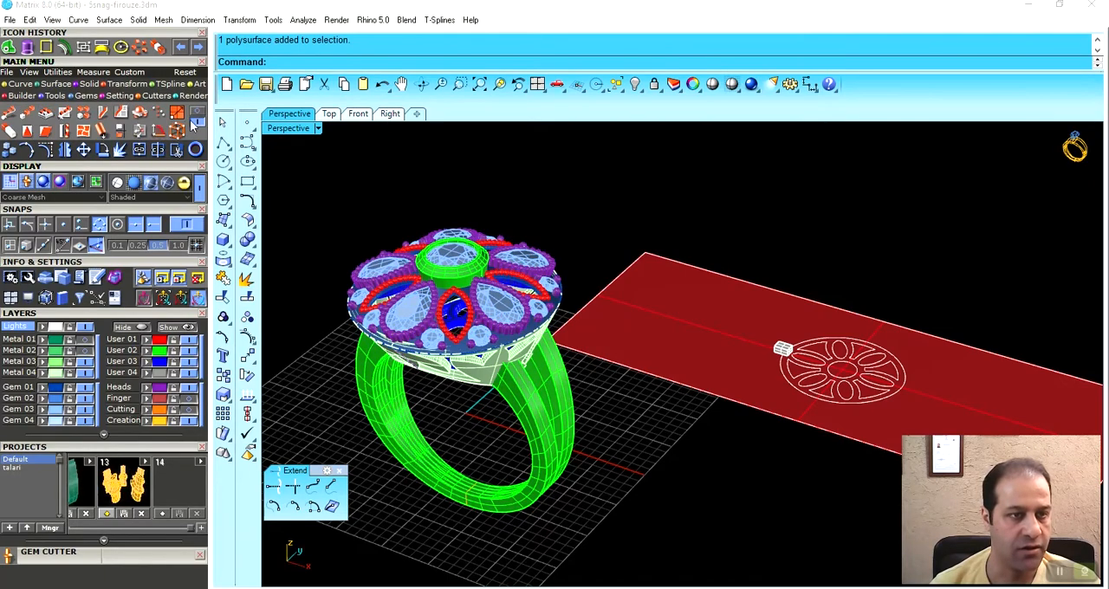
pyautogui.click(120, 114)
pyautogui.click(651, 267)
pyautogui.keyDown('shift'); pyautogui.moveTo(450, 351); pyautogui.dragTo(655, 290, button='right'); pyautogui.keyUp('shift')
pyautogui.scroll(8, 607, 289)
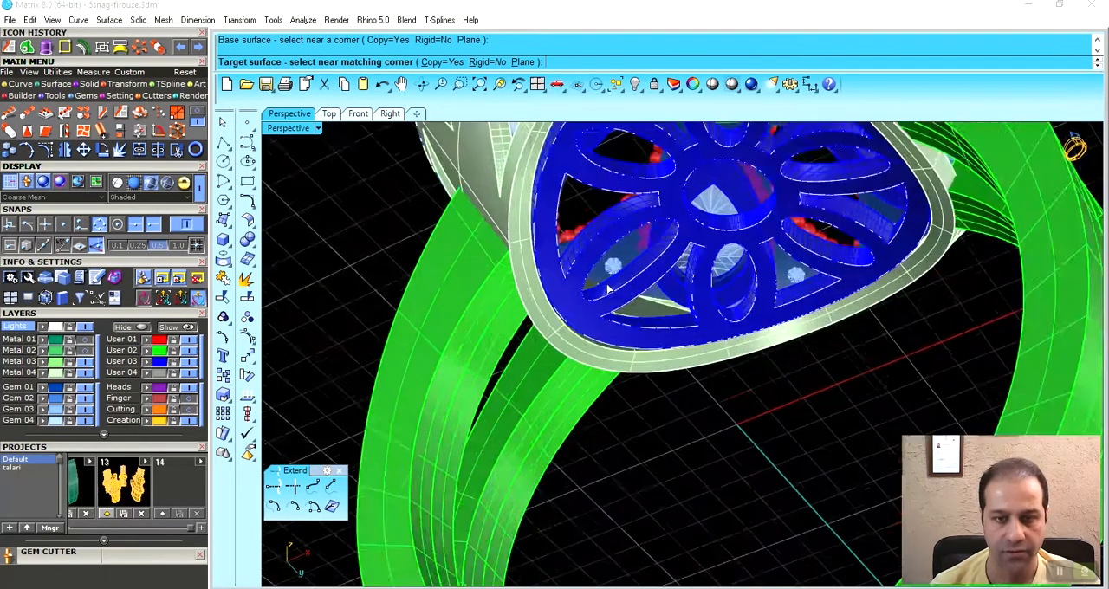
pyautogui.scroll(2, 608, 289)
pyautogui.click(565, 346)
pyautogui.moveTo(596, 371)
pyautogui.mouseDown(button='right')
pyautogui.moveTo(586, 318)
pyautogui.moveTo(634, 339)
pyautogui.moveTo(616, 368)
pyautogui.mouseUp(button='right')
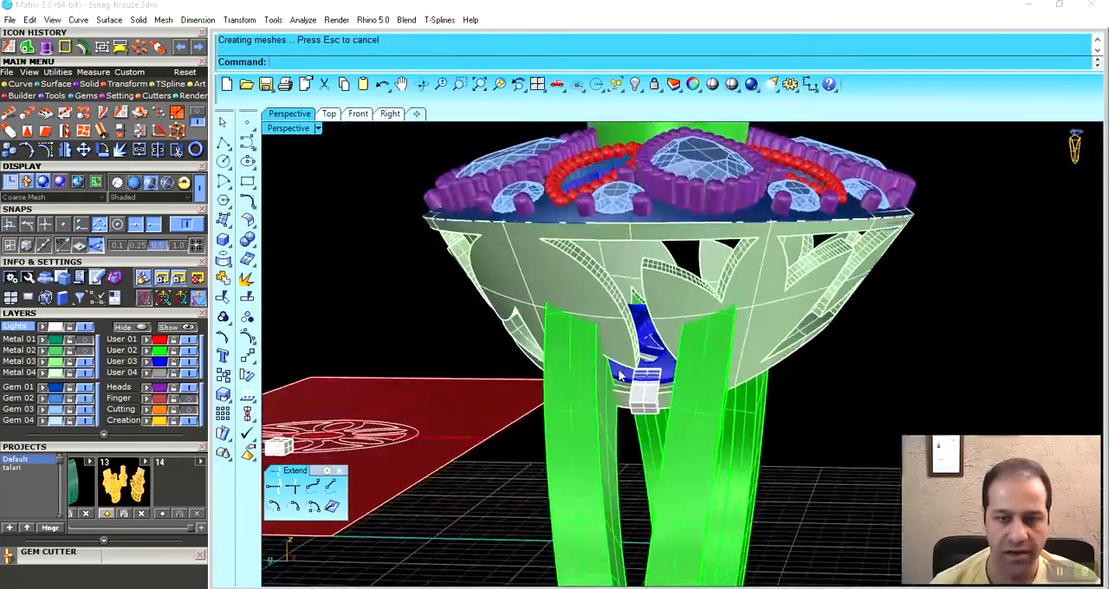
# - Offset the flowed block outward by 0.2 as a solid to make a slightly larger cutter
pyautogui.scroll(10, 616, 368)
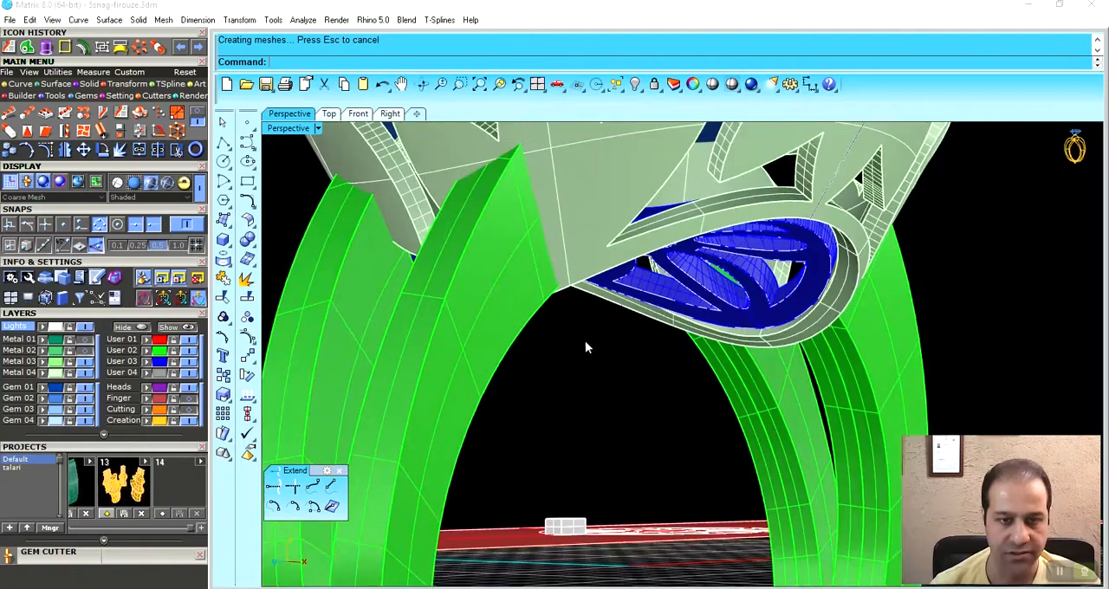
pyautogui.moveTo(586, 343); pyautogui.dragTo(590, 366, button='right')
pyautogui.scroll(6, 550, 410)
pyautogui.moveTo(550, 416); pyautogui.dragTo(554, 387, button='right')
pyautogui.click(520, 392)
pyautogui.click(83, 48)
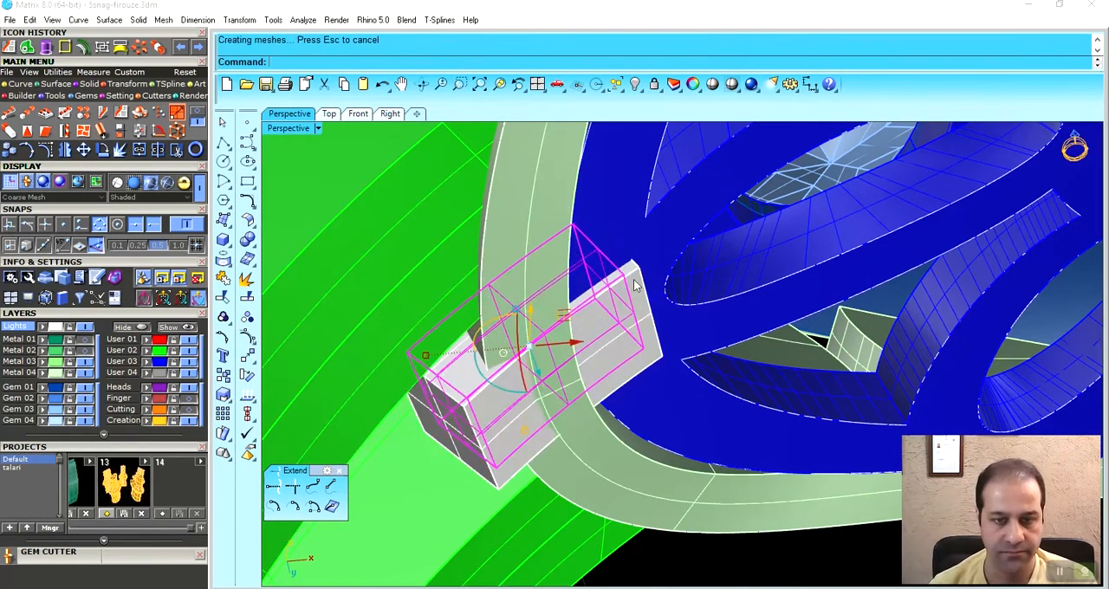
pyautogui.moveTo(604, 328); pyautogui.dragTo(598, 362, button='right')
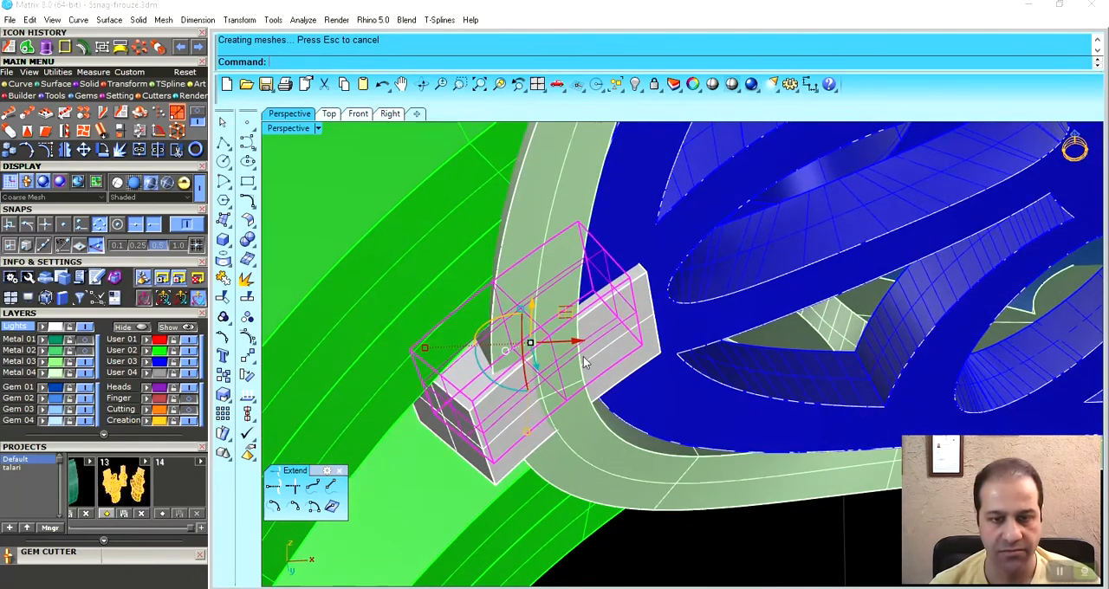
pyautogui.press('Return')
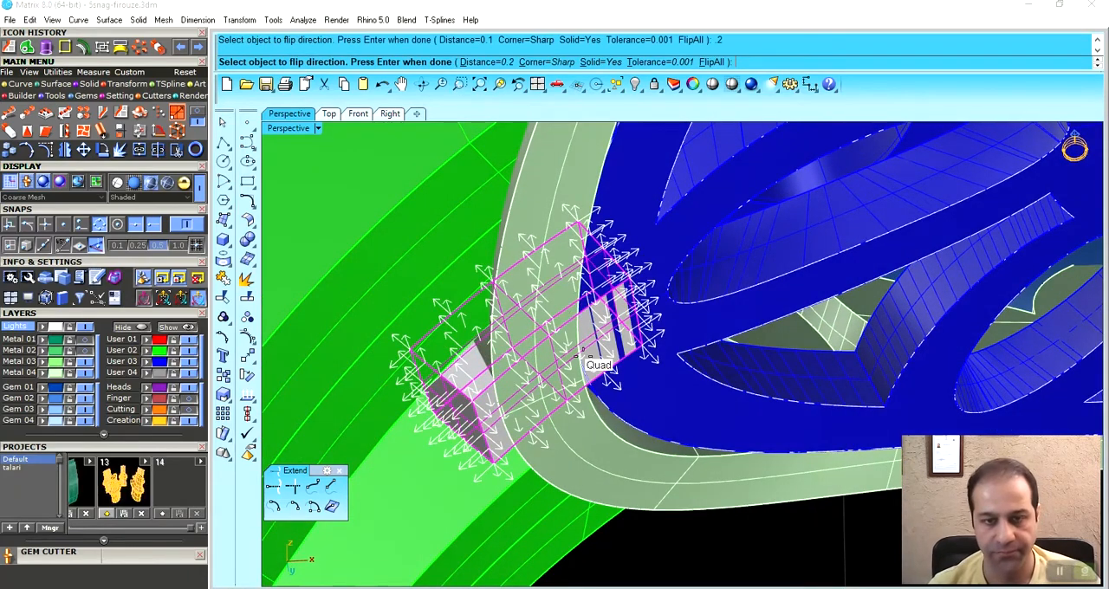
pyautogui.press('Return')
# - Mirror the block and its larger offset copy to the opposite side of the ring head
pyautogui.moveTo(580, 357); pyautogui.dragTo(660, 400, button='right')
pyautogui.click(596, 322)
pyautogui.scroll(-10, 598, 313)
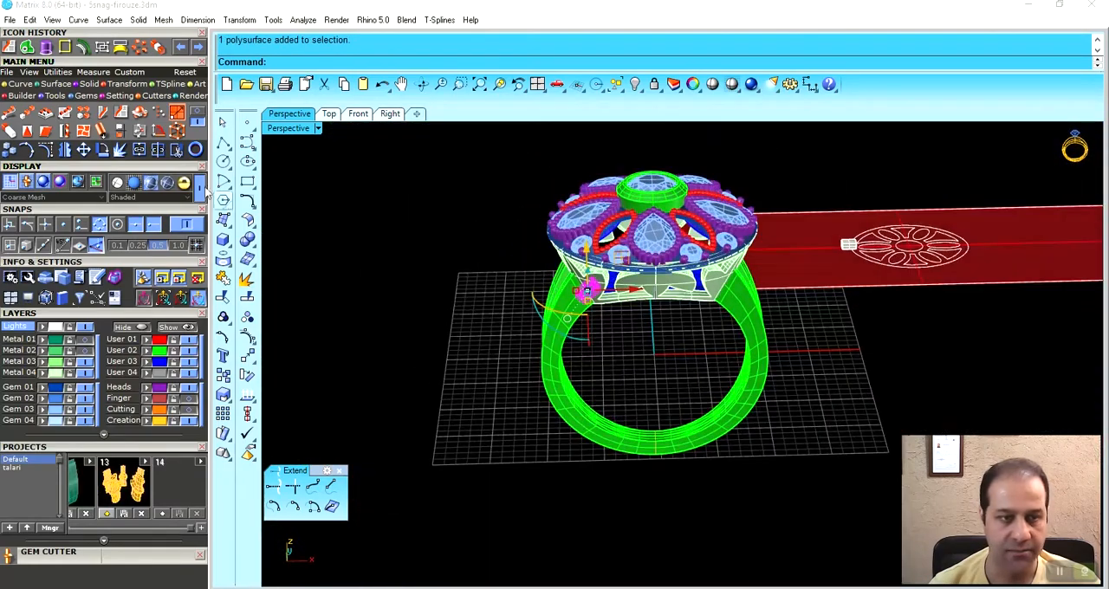
pyautogui.click(82, 149)
pyautogui.click(646, 505)
pyautogui.moveTo(646, 506); pyautogui.dragTo(518, 208, button='right')
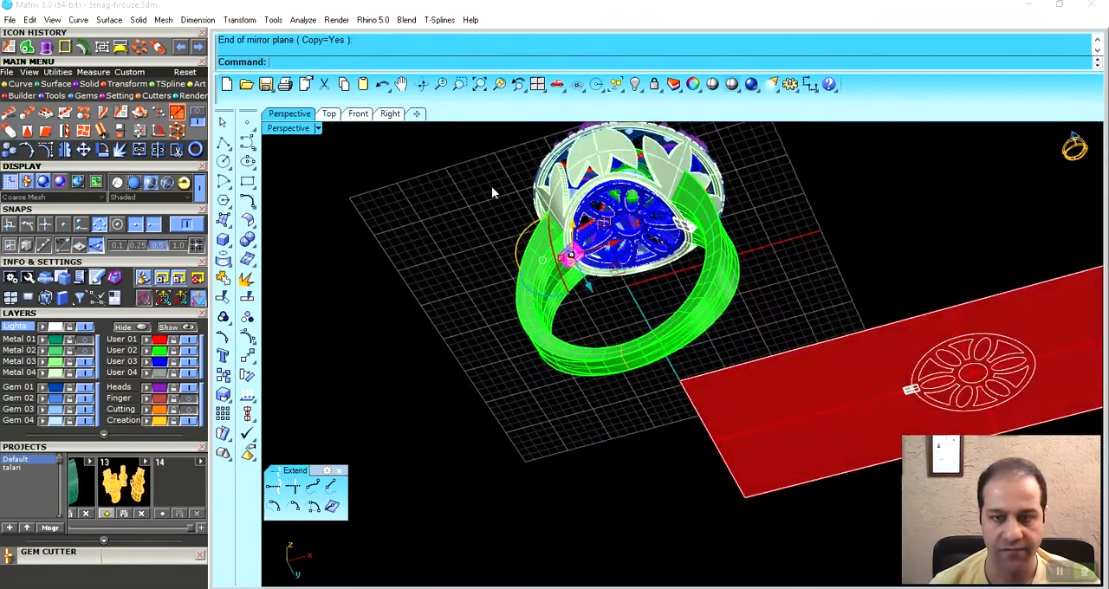
# - Group the two enlarged blocks on opposite sides of the head
pyautogui.scroll(10, 583, 247)
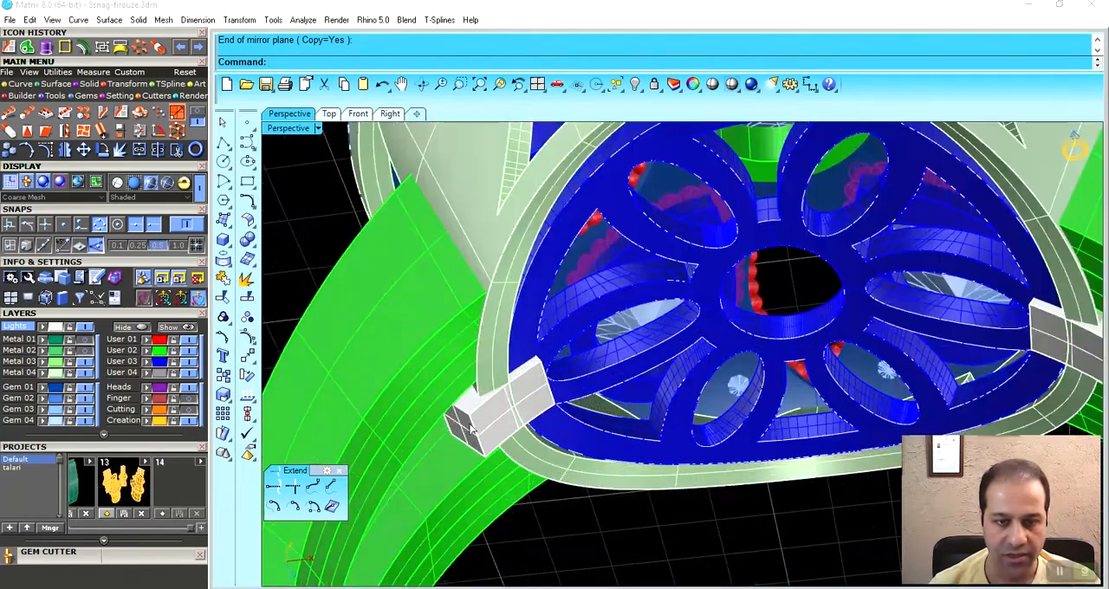
pyautogui.click(471, 427)
pyautogui.keyDown('shift'); pyautogui.moveTo(989, 381); pyautogui.dragTo(891, 382, button='right'); pyautogui.keyUp('shift')
pyautogui.keyDown('shift'); pyautogui.click(979, 359); pyautogui.keyUp('shift')
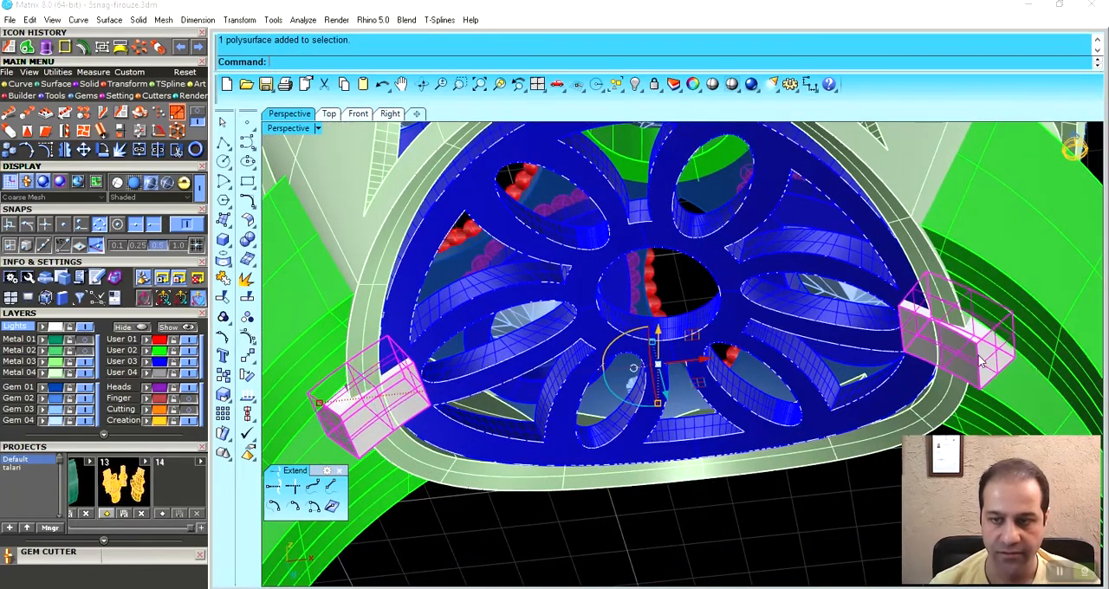
pyautogui.click(51, 74)
pyautogui.click(10, 131)
pyautogui.moveTo(557, 495); pyautogui.dragTo(595, 439, button='right')
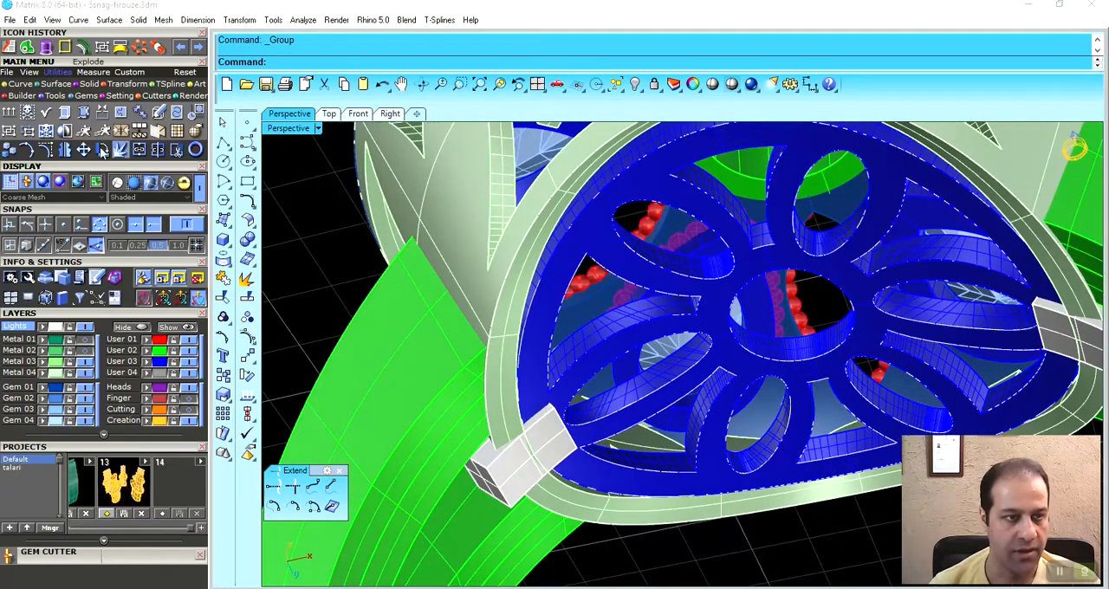
# - Subtract the grouped enlarged blocks from the ring head with Boolean Difference, deleting the cutters
pyautogui.click(88, 84)
pyautogui.click(28, 113)
pyautogui.click(491, 262)
pyautogui.click(520, 477)
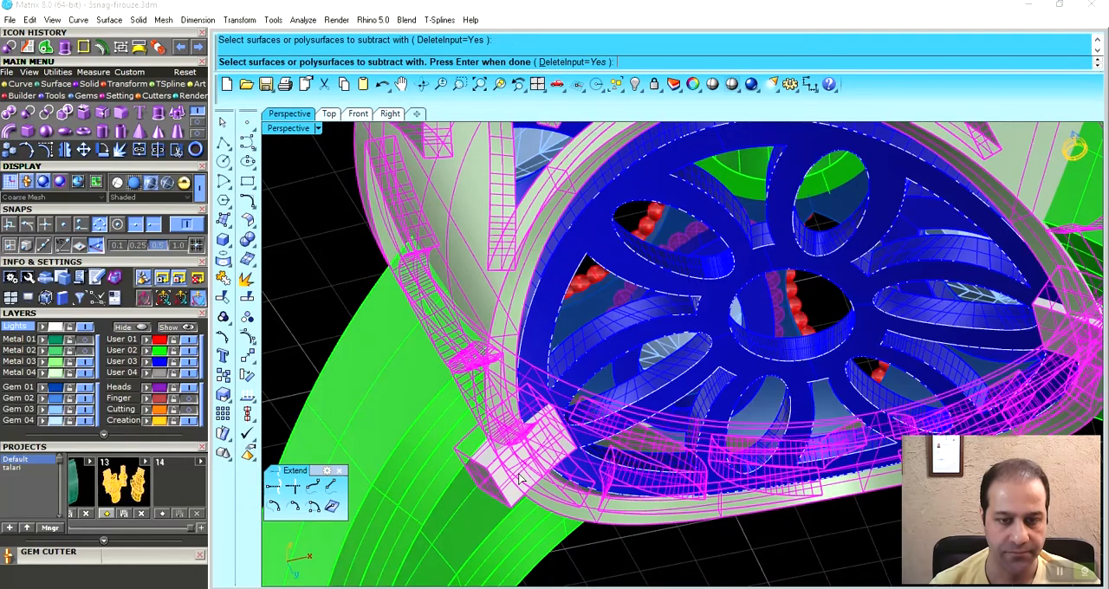
pyautogui.moveTo(519, 474); pyautogui.dragTo(466, 416, button='right')
# - Assign the two remaining small blocks to the User 03 layer and group them with the openwork plate
pyautogui.scroll(5, 466, 415)
pyautogui.click(434, 419)
pyautogui.moveTo(415, 371); pyautogui.dragTo(875, 256, button='right')
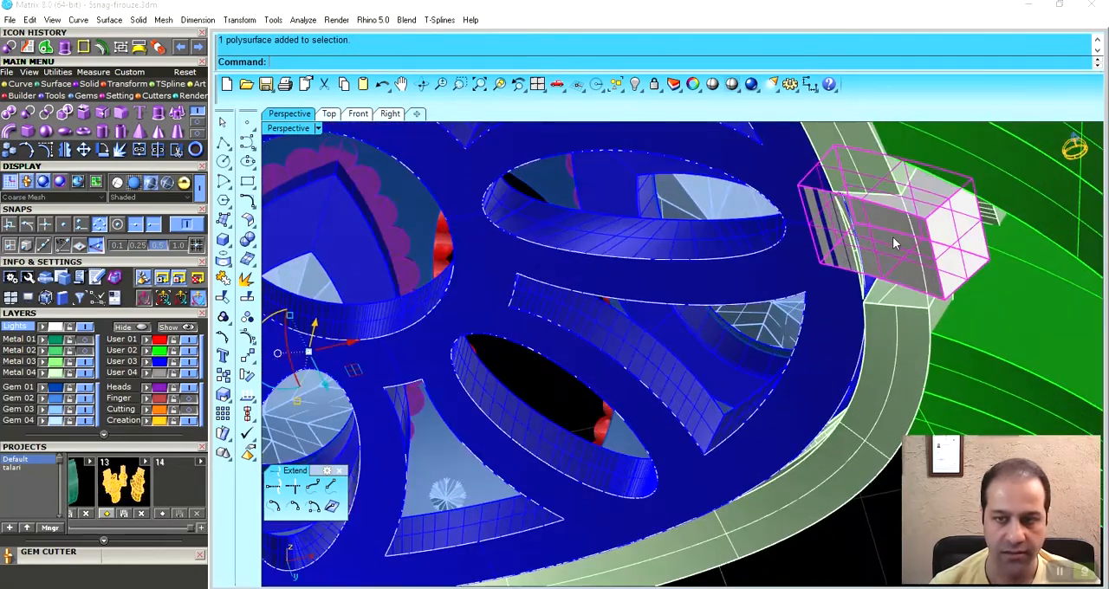
pyautogui.scroll(-3, 844, 295)
pyautogui.keyDown('shift'); pyautogui.click(843, 300); pyautogui.keyUp('shift')
pyautogui.scroll(-3, 783, 337)
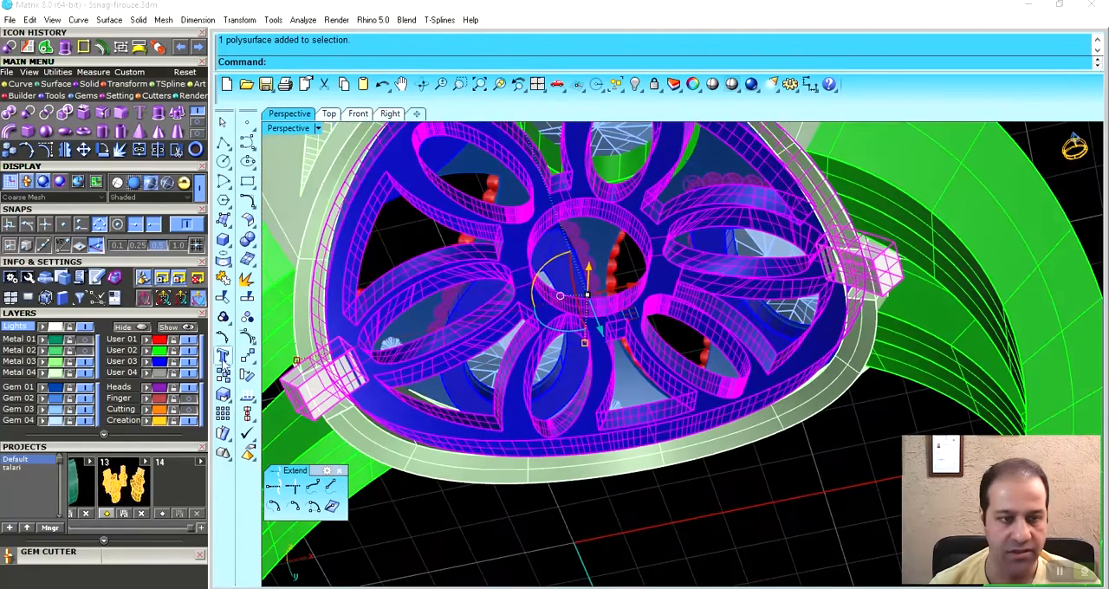
pyautogui.click(149, 363)
pyautogui.hotkey('ctrl', 'g')
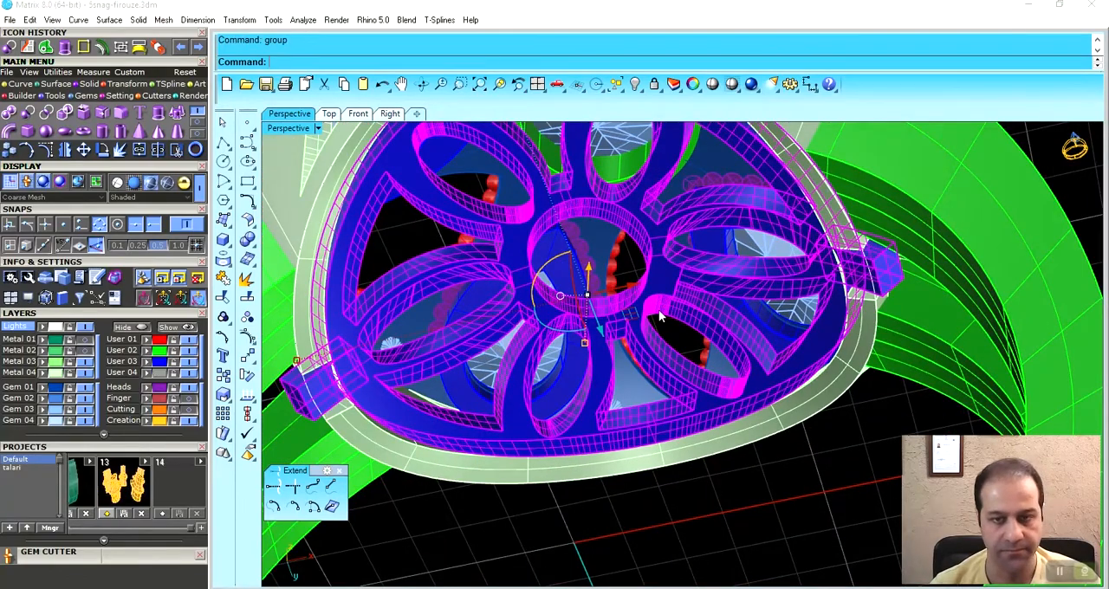
pyautogui.scroll(-5, 663, 314)
pyautogui.click(732, 449)
pyautogui.moveTo(679, 312); pyautogui.dragTo(590, 266, button='right')
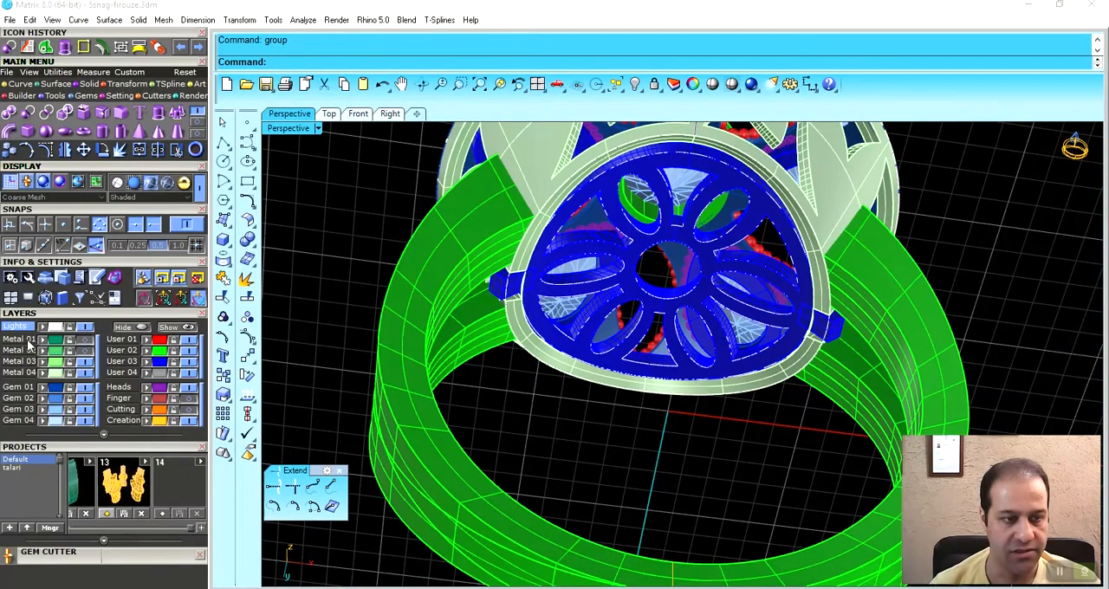
# - Examine from several angles how the openwork plate's side tabs fit the clearance slots in the ring head
pyautogui.moveTo(742, 257); pyautogui.dragTo(611, 319, button='right')
pyautogui.click(612, 282)
pyautogui.scroll(4, 617, 319)
pyautogui.moveTo(593, 322); pyautogui.dragTo(637, 536)
pyautogui.scroll(-4, 670, 354)
pyautogui.moveTo(670, 351); pyautogui.dragTo(644, 446, button='right')
pyautogui.scroll(4, 604, 452)
pyautogui.hotkey('ctrl', 'z')
pyautogui.click(536, 356)
pyautogui.moveTo(536, 361); pyautogui.dragTo(708, 365, button='right')
pyautogui.scroll(3, 709, 365)
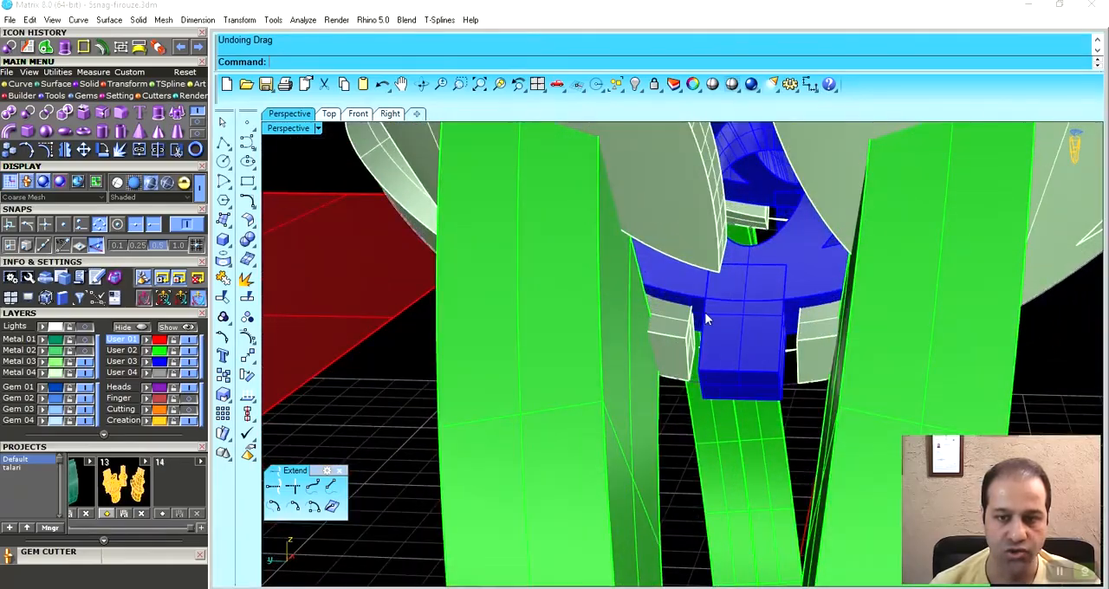
pyautogui.scroll(-4, 681, 325)
pyautogui.moveTo(681, 326); pyautogui.dragTo(543, 297, button='right')
pyautogui.scroll(4, 563, 386)
pyautogui.scroll(3, 543, 298)
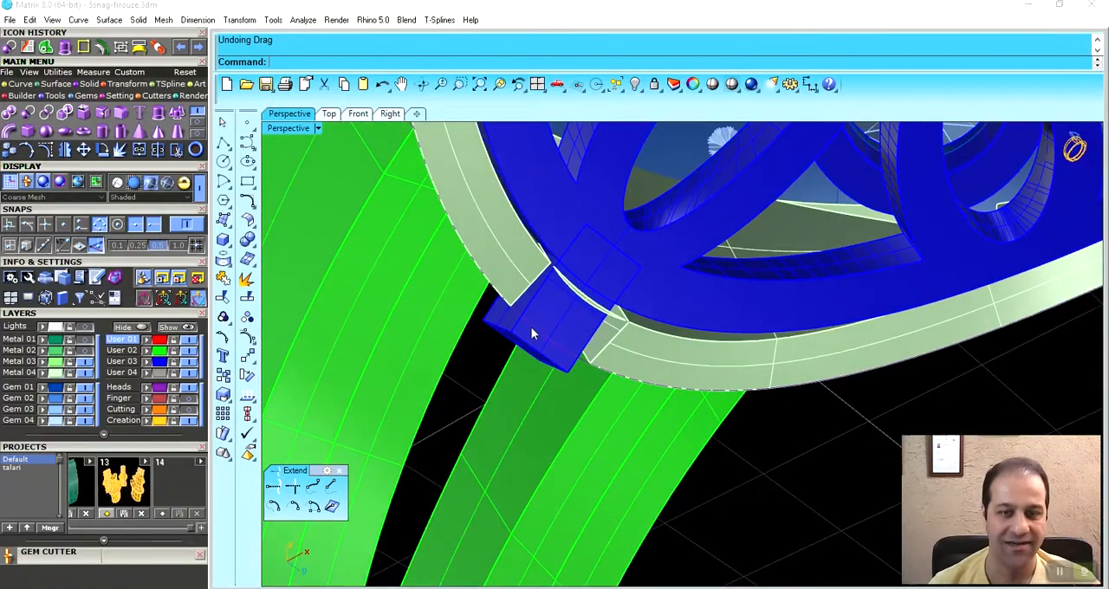
pyautogui.scroll(-10, 531, 309)
# - Hide the flat red surface that sticks out beside the ring
pyautogui.moveTo(535, 303); pyautogui.dragTo(873, 279, button='right')
pyautogui.scroll(-3, 564, 313)
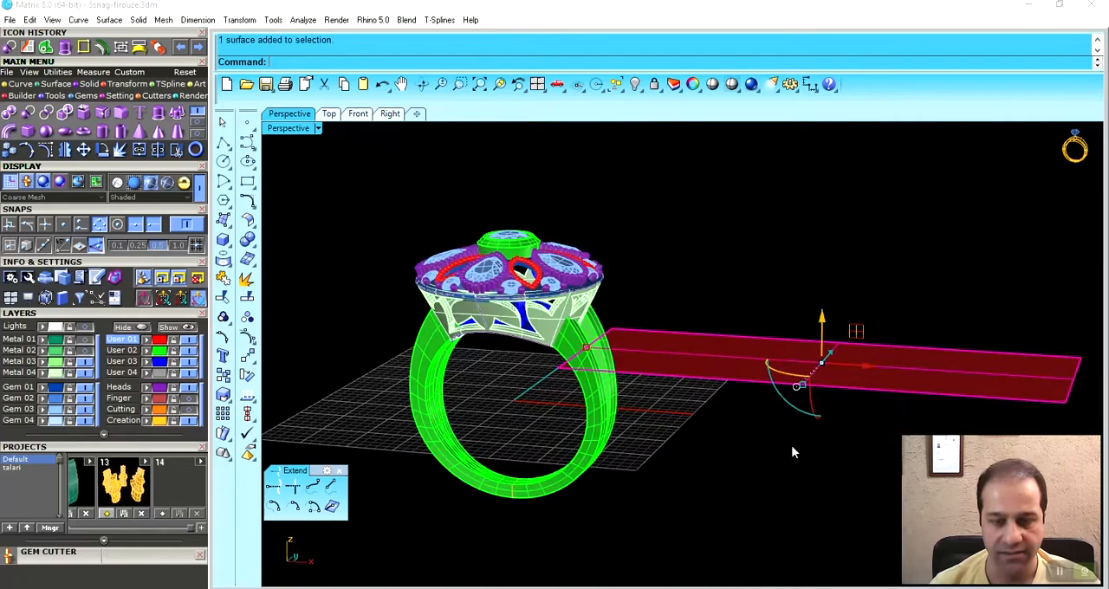
pyautogui.hotkey('ctrl', 'h')
# - Extract a lengthwise isocurve along the middle of the outer face of one split-shank strand
pyautogui.moveTo(618, 378); pyautogui.dragTo(630, 344, button='right')
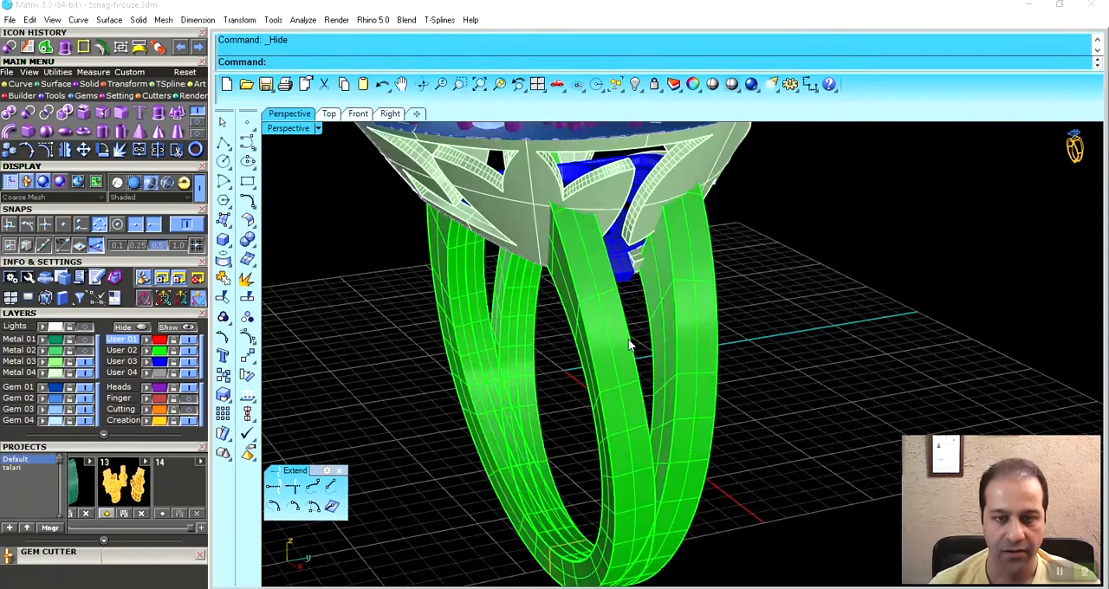
pyautogui.click(19, 85)
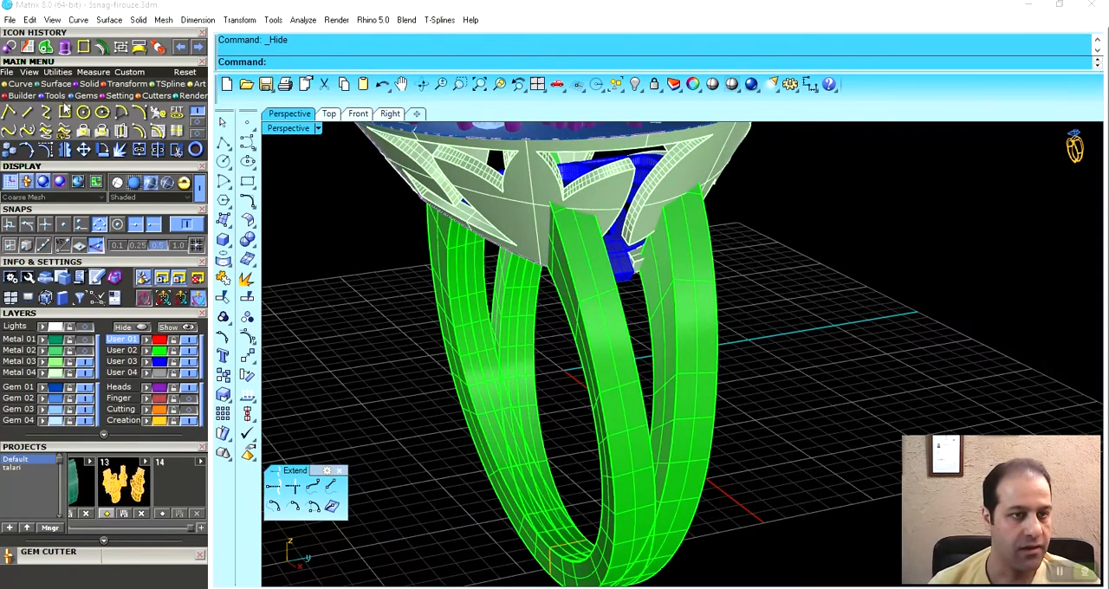
pyautogui.click(176, 134)
pyautogui.moveTo(475, 329); pyautogui.dragTo(547, 315, button='right')
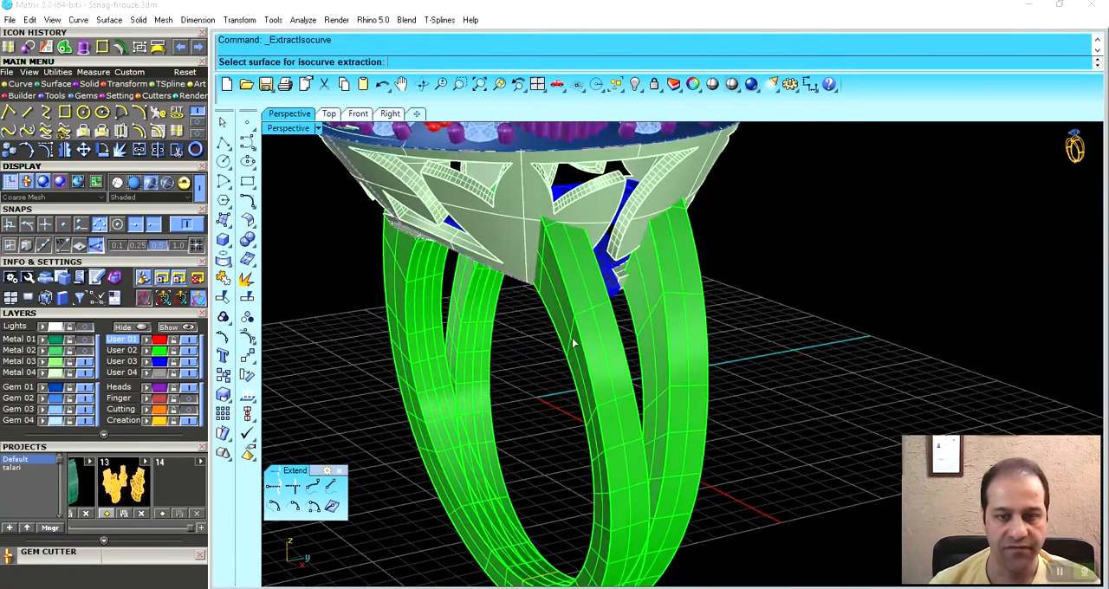
pyautogui.scroll(3, 577, 337)
pyautogui.click(605, 319)
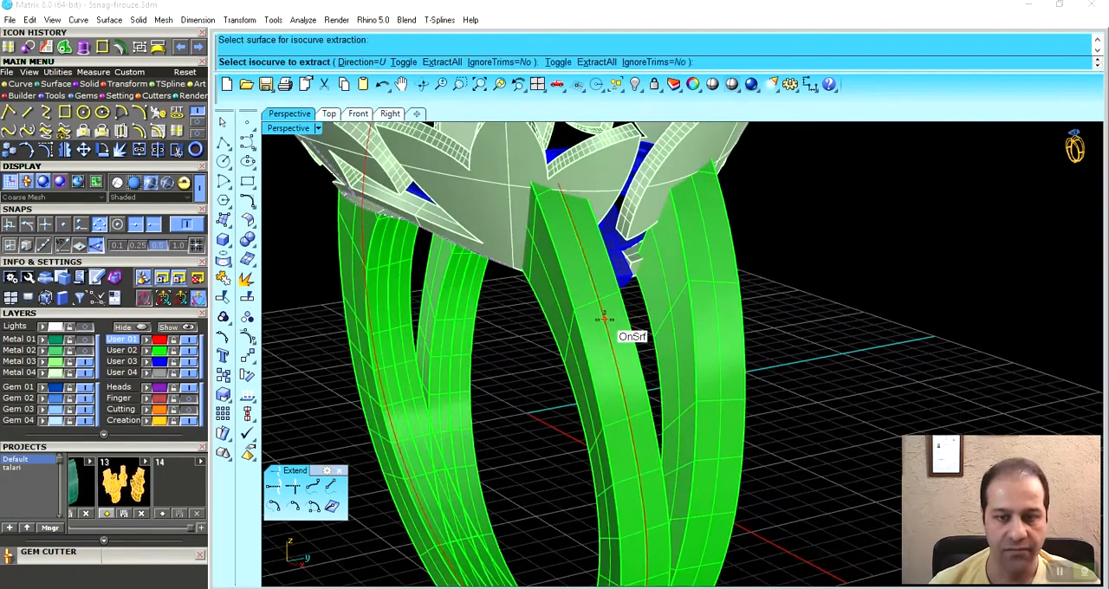
pyautogui.rightClick(570, 217)
# - Run Gem on Curve with round gems along the extracted shank curve
pyautogui.scroll(-5, 571, 220)
pyautogui.moveTo(593, 267); pyautogui.dragTo(624, 295, button='right')
pyautogui.scroll(4, 615, 295)
pyautogui.middleClick(660, 275)
pyautogui.click(702, 285)
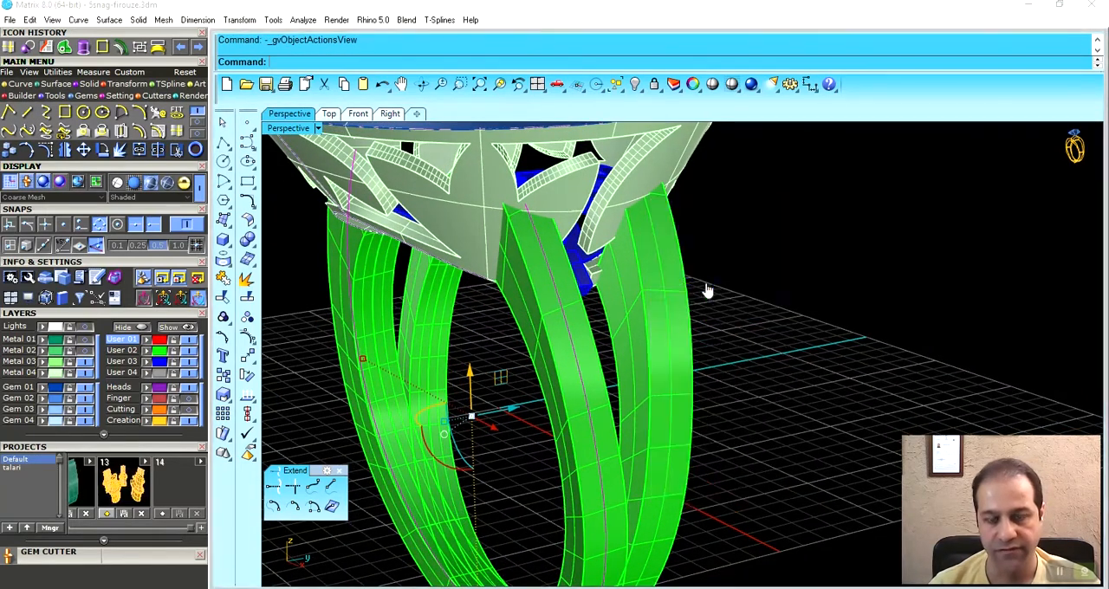
pyautogui.moveTo(596, 439); pyautogui.dragTo(533, 224)
# - Set the gems' culet direction to Object, using the strand's outer surface as the reference
pyautogui.click(122, 316)
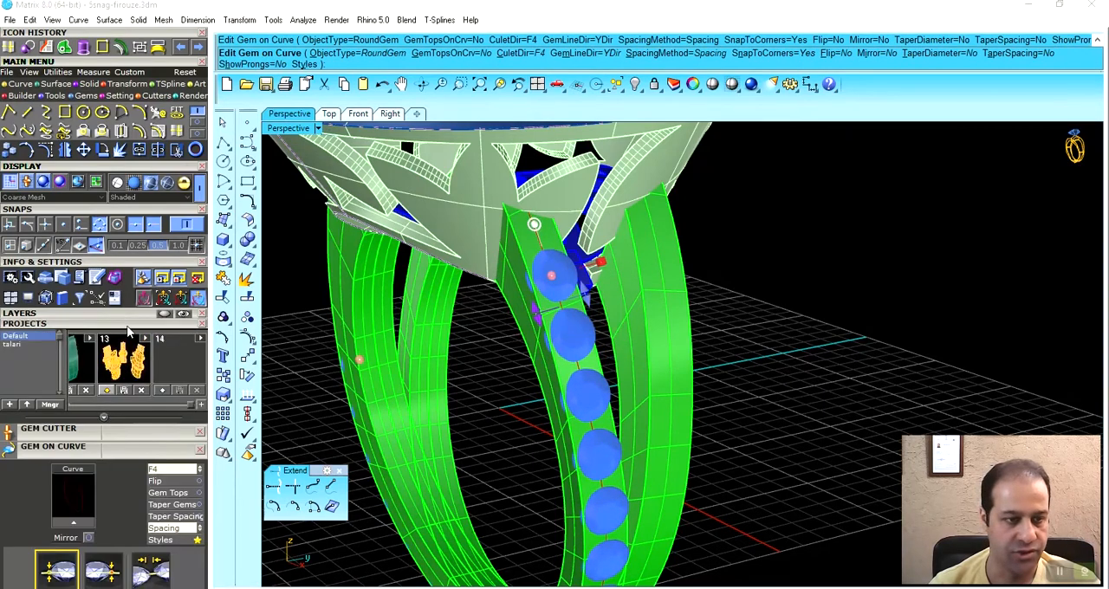
pyautogui.click(126, 325)
pyautogui.click(169, 380)
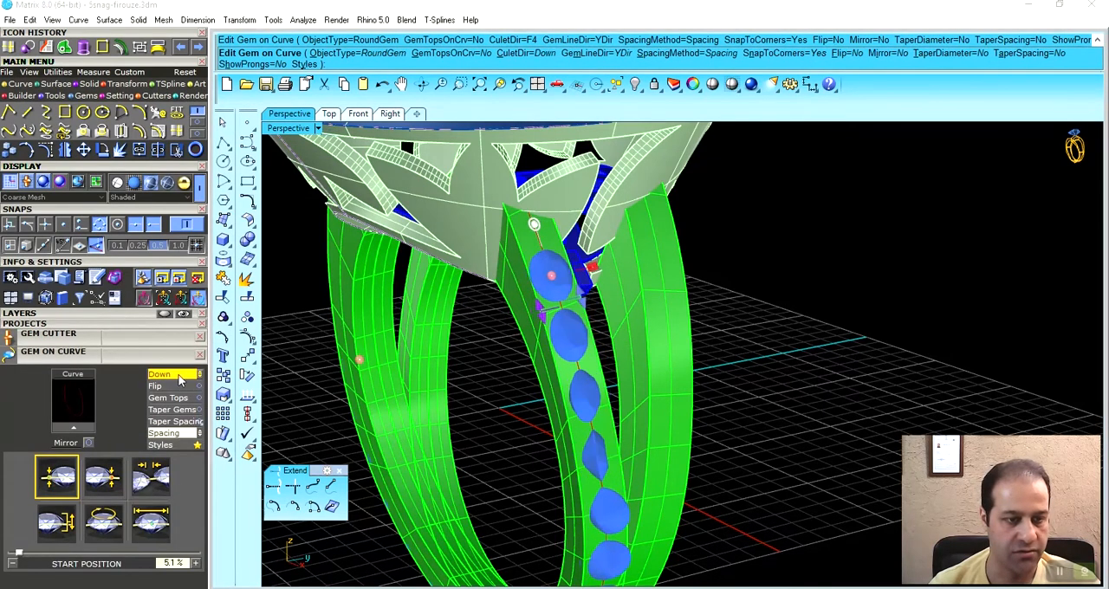
pyautogui.moveTo(617, 369); pyautogui.dragTo(643, 324, button='right')
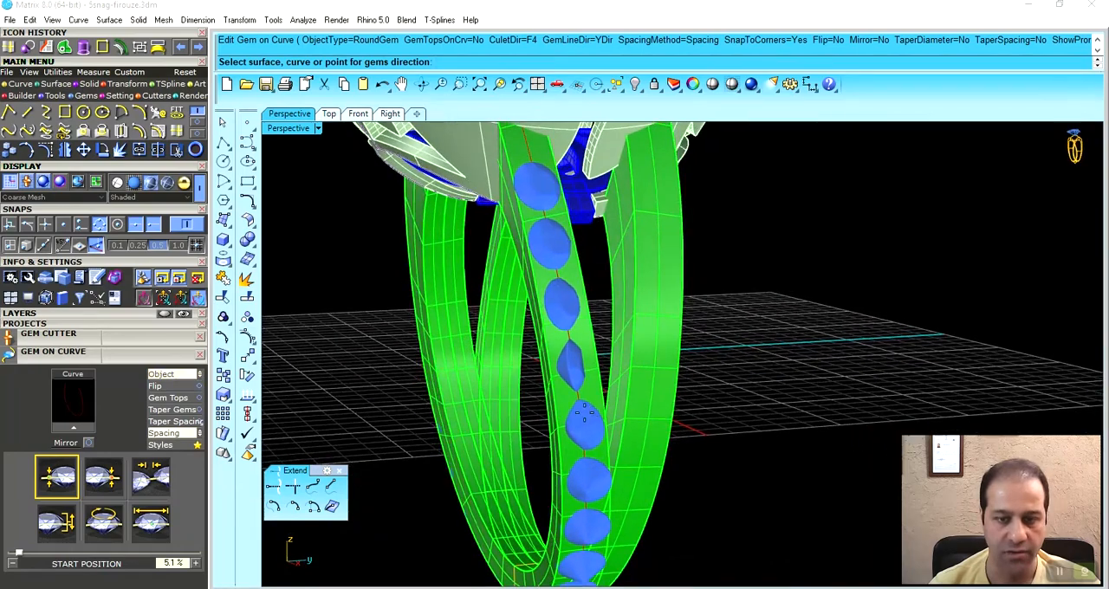
pyautogui.scroll(3, 584, 414)
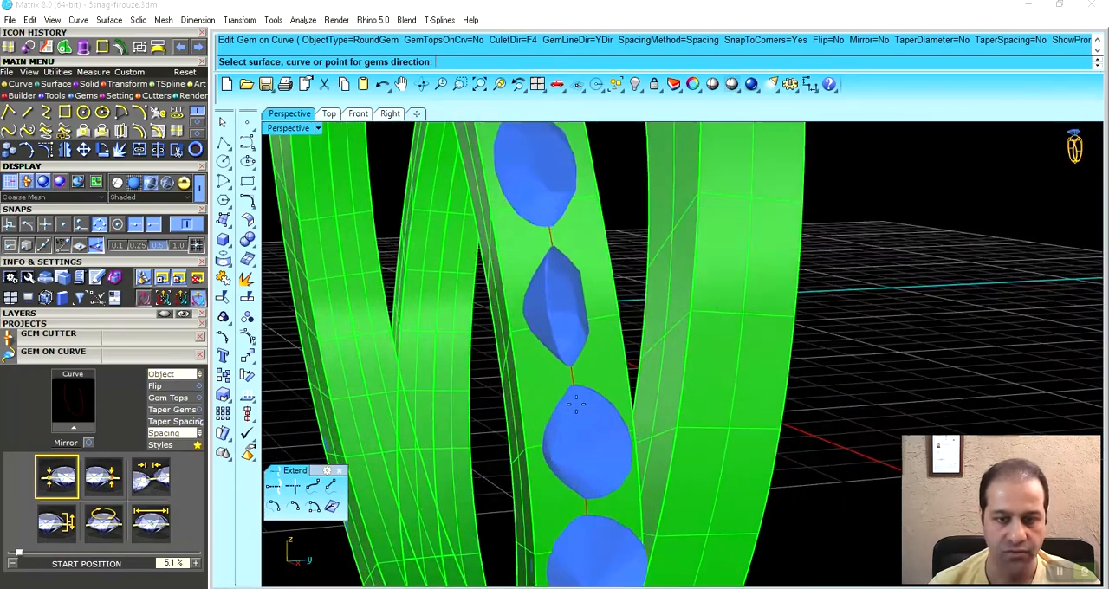
pyautogui.click(541, 375)
# - Set the gem start size to 1.8 mm and shift the first gem up the strand toward the head
pyautogui.scroll(-8, 605, 361)
pyautogui.moveTo(611, 332); pyautogui.dragTo(647, 350, button='right')
pyautogui.scroll(6, 647, 351)
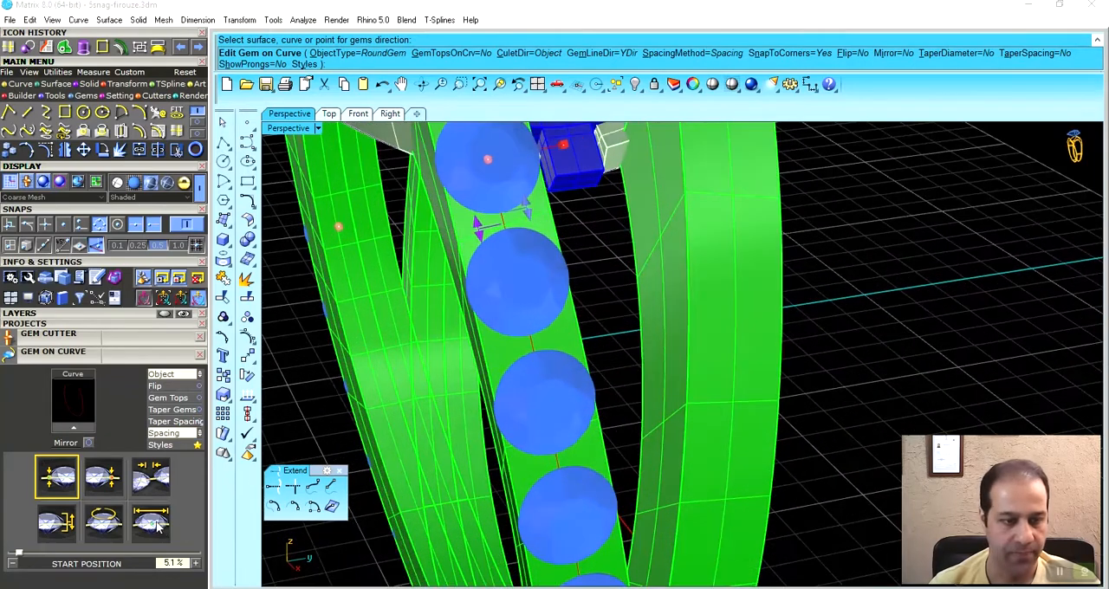
pyautogui.click(156, 524)
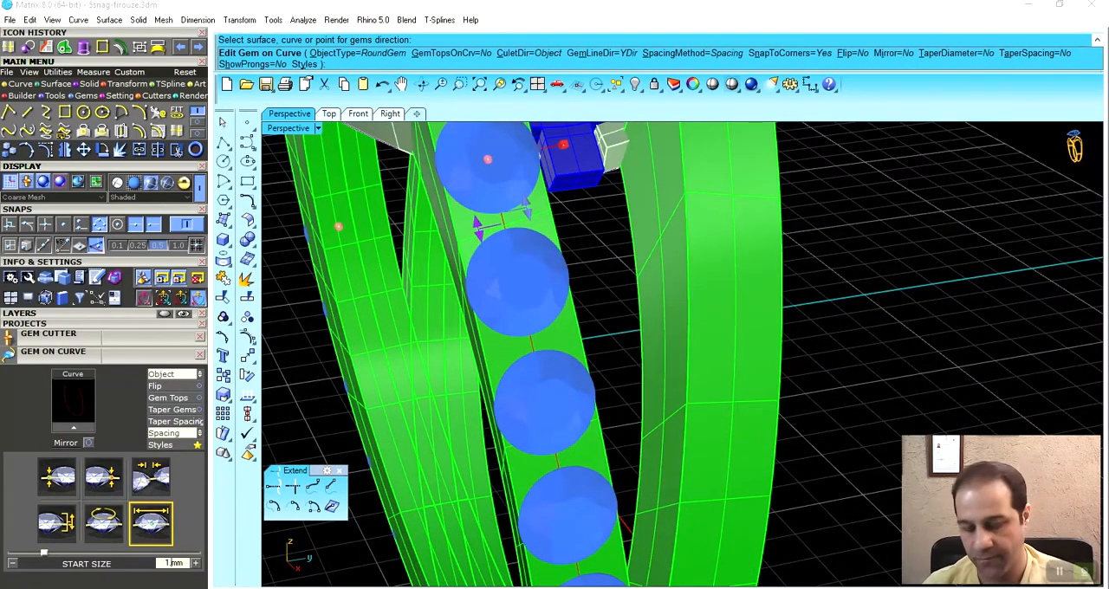
pyautogui.moveTo(526, 208); pyautogui.dragTo(525, 197)
pyautogui.moveTo(427, 388); pyautogui.dragTo(572, 321, button='right')
pyautogui.scroll(2, 524, 295)
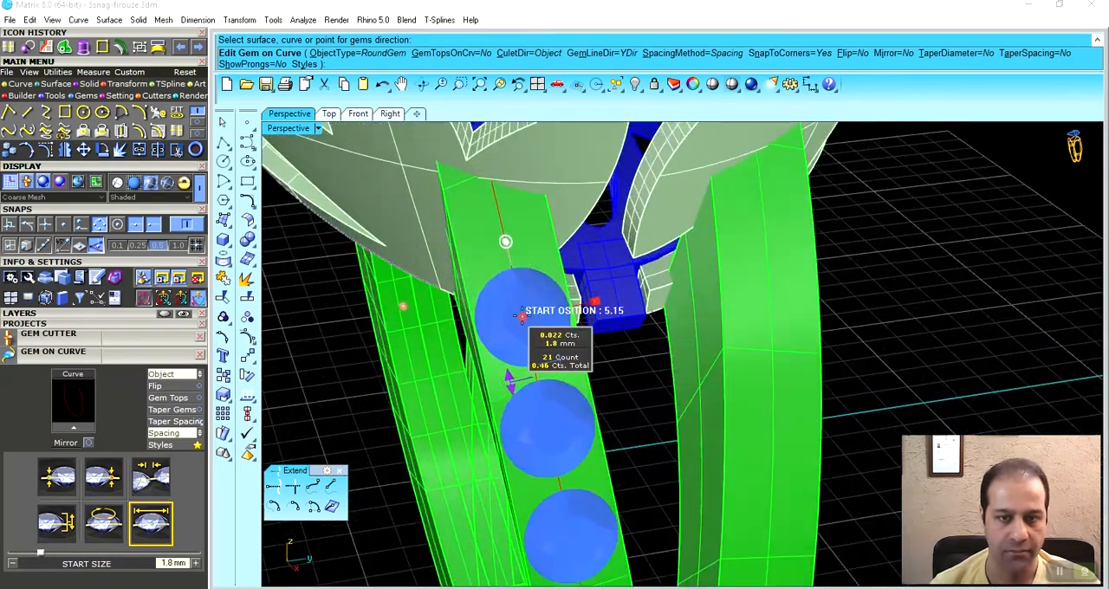
pyautogui.moveTo(521, 315); pyautogui.dragTo(501, 259)
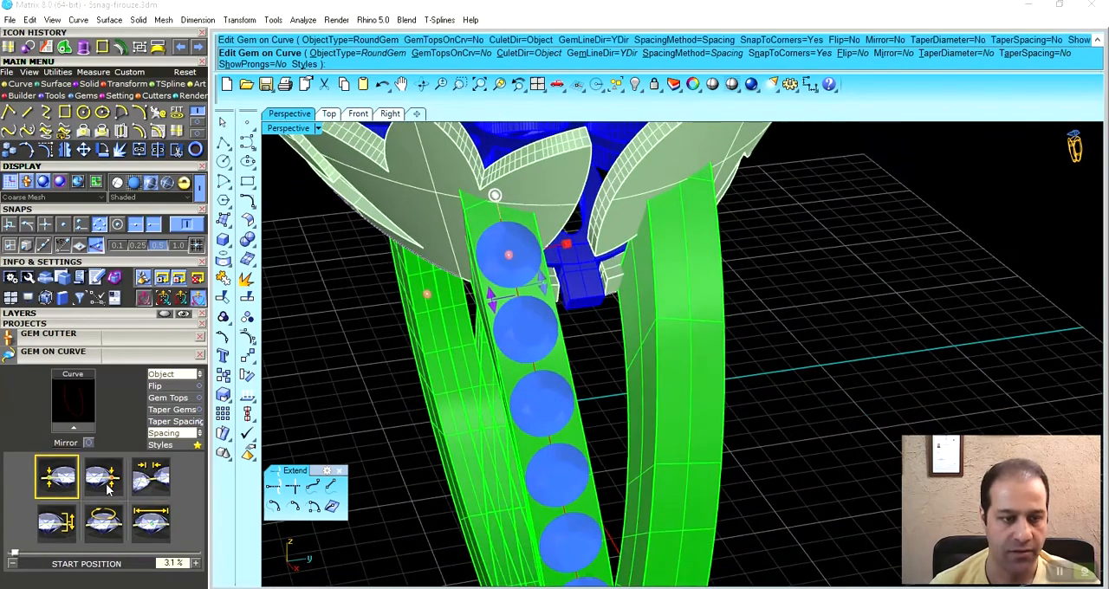
# - Set the gem spacing to 0.1 mm, end the row at 20.3% of the curve, and create the gems
pyautogui.click(153, 479)
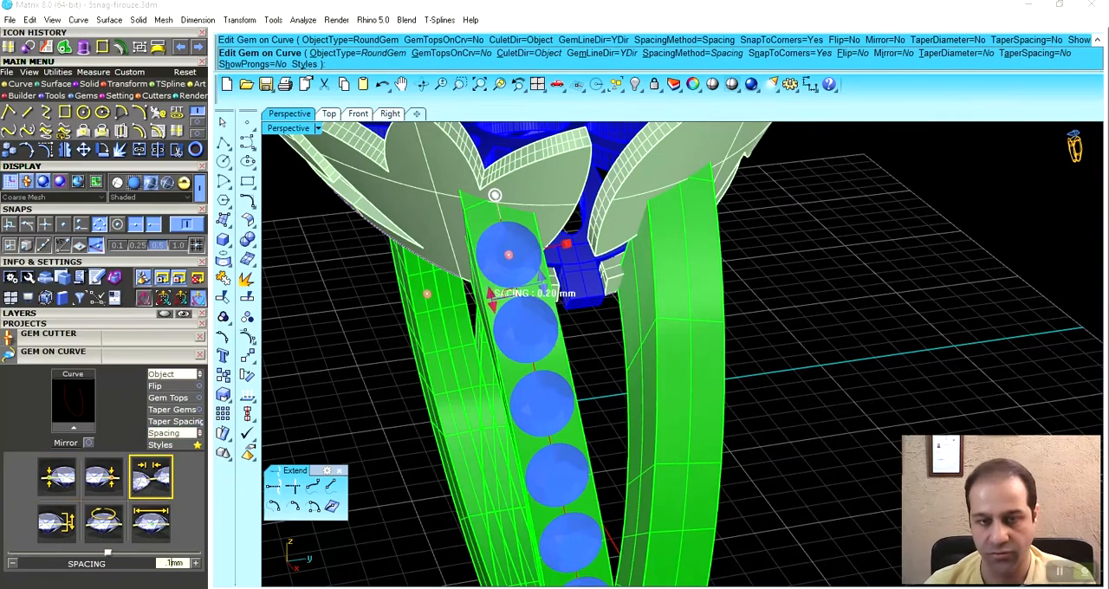
pyautogui.moveTo(552, 319); pyautogui.dragTo(571, 412, button='right')
pyautogui.moveTo(425, 309); pyautogui.dragTo(666, 299)
pyautogui.moveTo(666, 299); pyautogui.dragTo(637, 378, button='right')
pyautogui.moveTo(576, 495); pyautogui.dragTo(574, 400)
pyautogui.moveTo(611, 355)
pyautogui.mouseDown(button='right')
pyautogui.moveTo(574, 396)
pyautogui.moveTo(855, 376)
pyautogui.moveTo(645, 405)
pyautogui.moveTo(628, 402)
pyautogui.moveTo(611, 369)
pyautogui.mouseUp(button='right')
pyautogui.rightClick(627, 401)
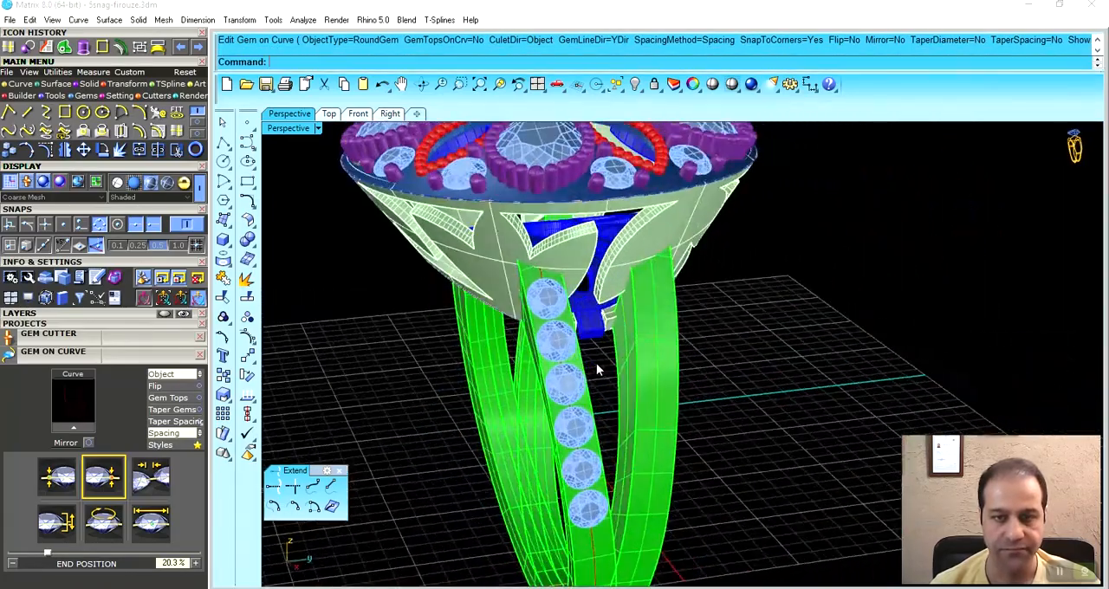
# - Inspect the placed gem row on the shank strand from several angles
pyautogui.scroll(5, 579, 347)
pyautogui.click(562, 336)
pyautogui.scroll(-5, 549, 275)
pyautogui.moveTo(602, 362); pyautogui.dragTo(623, 388, button='right')
pyautogui.press('Escape')
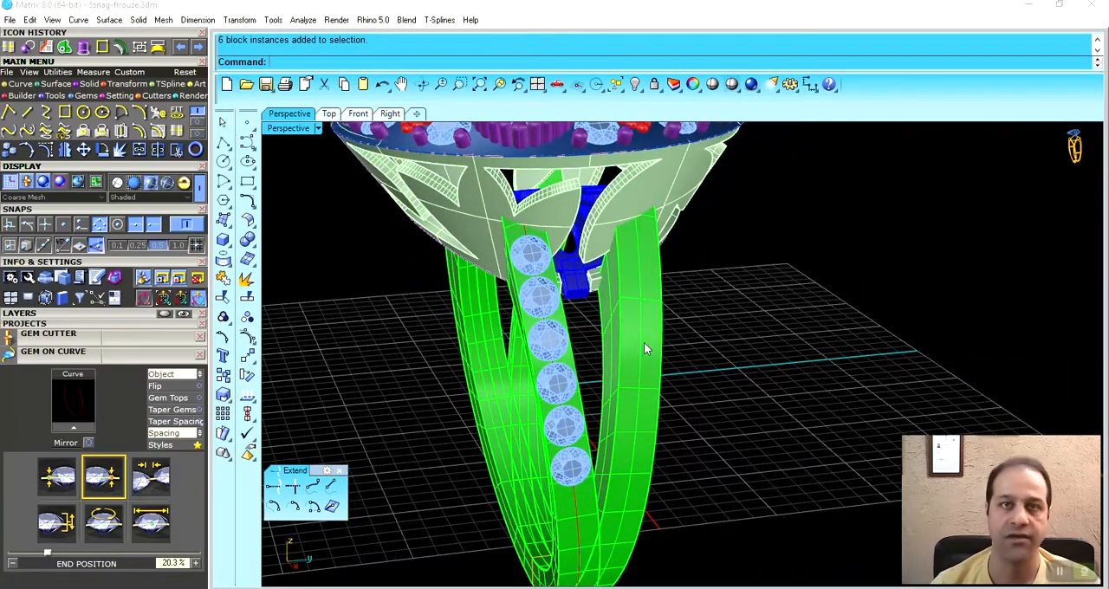
pyautogui.moveTo(569, 330)
pyautogui.mouseDown(button='right')
pyautogui.moveTo(817, 309)
pyautogui.moveTo(554, 332)
pyautogui.mouseUp(button='right')
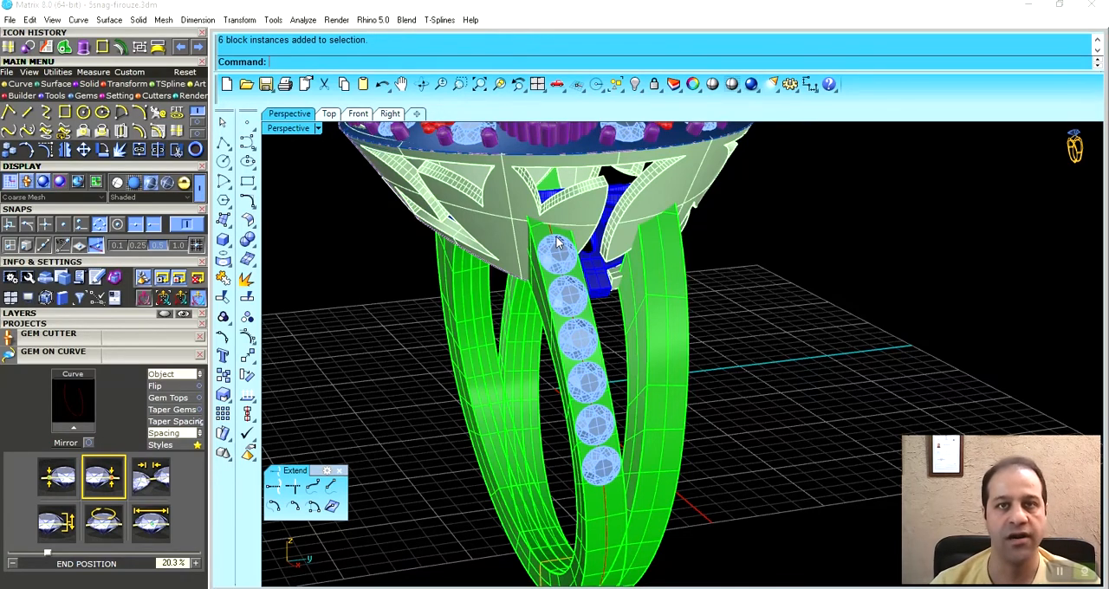
pyautogui.moveTo(599, 348); pyautogui.dragTo(565, 300, button='right')
# - Select the six shank gems and start adding two shared prongs between them
pyautogui.scroll(6, 561, 298)
pyautogui.click(535, 275)
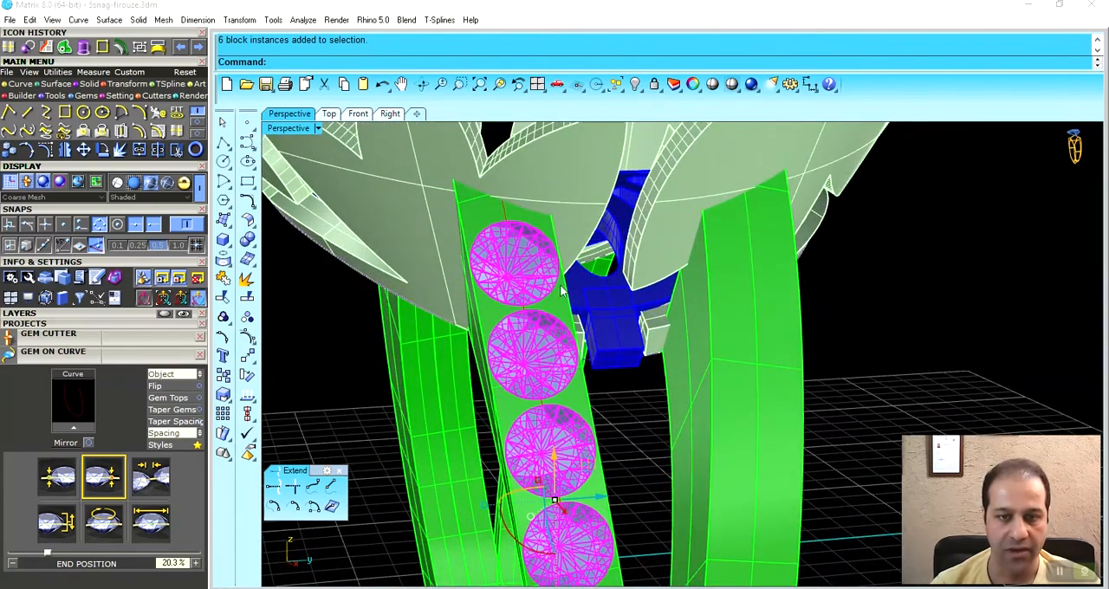
pyautogui.press('F6')
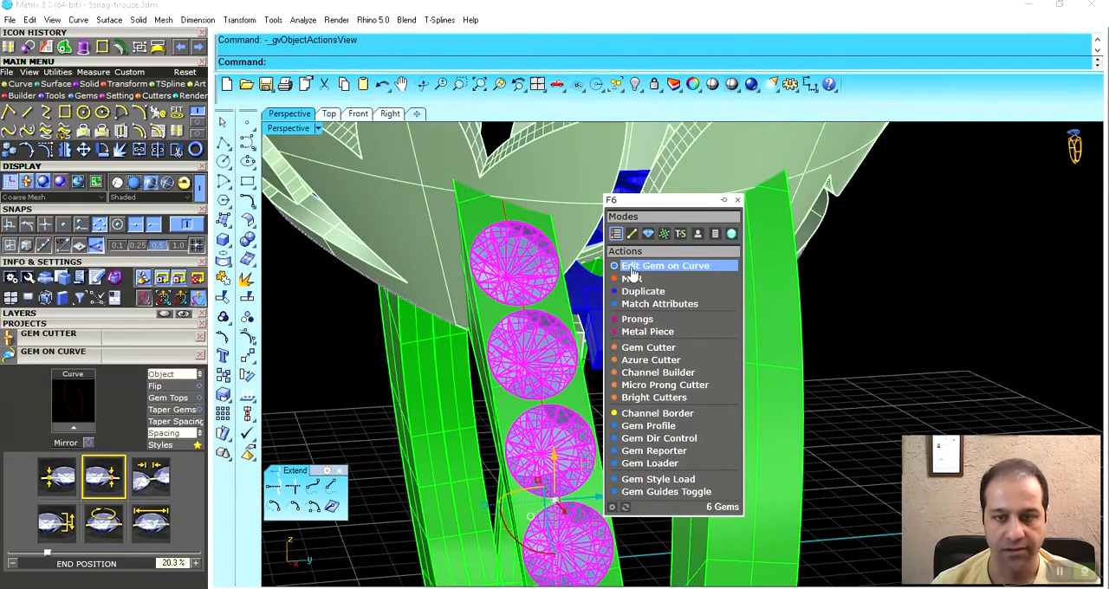
pyautogui.click(644, 321)
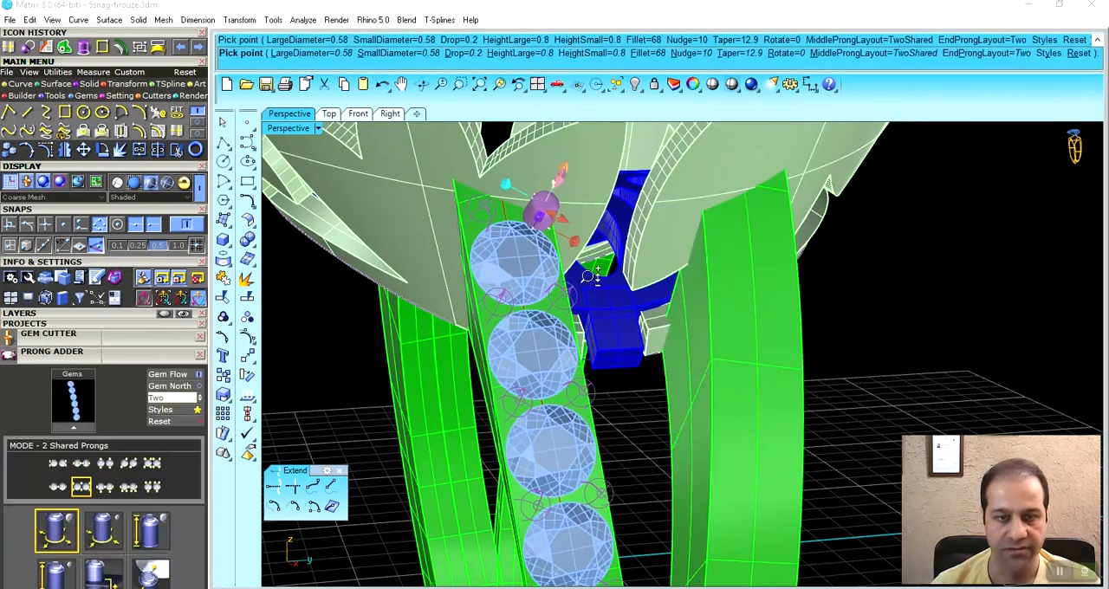
pyautogui.scroll(-6, 546, 324)
pyautogui.moveTo(546, 325); pyautogui.dragTo(494, 316, button='right')
# - Set the prongs' nudge to 40% and create the prongs along the gem row
pyautogui.scroll(6, 487, 305)
pyautogui.scroll(3, 483, 305)
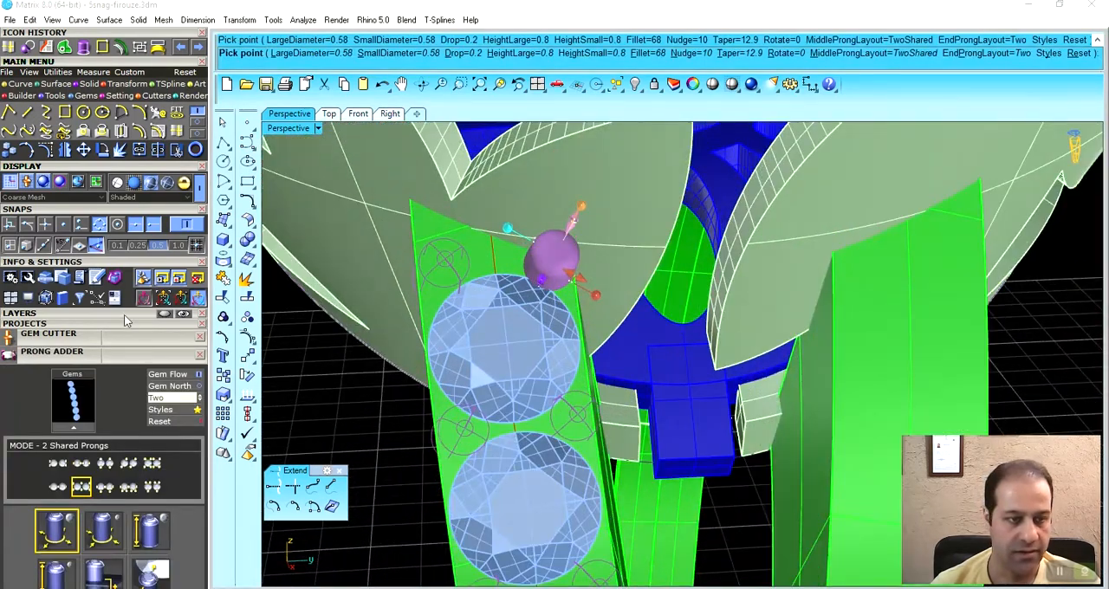
pyautogui.scroll(-3, 119, 310)
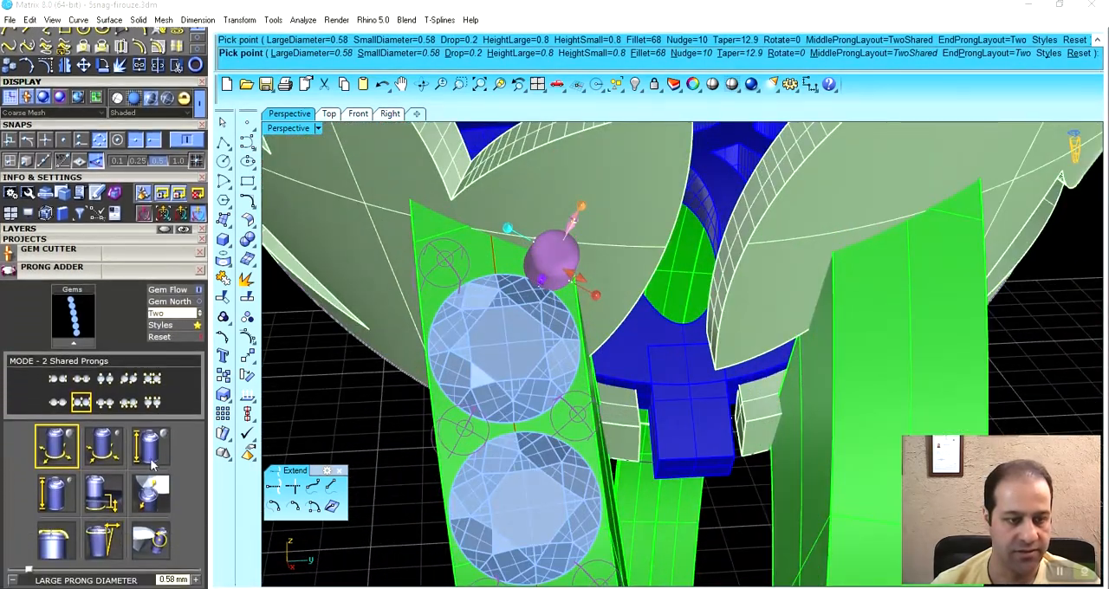
pyautogui.moveTo(28, 572); pyautogui.dragTo(86, 579)
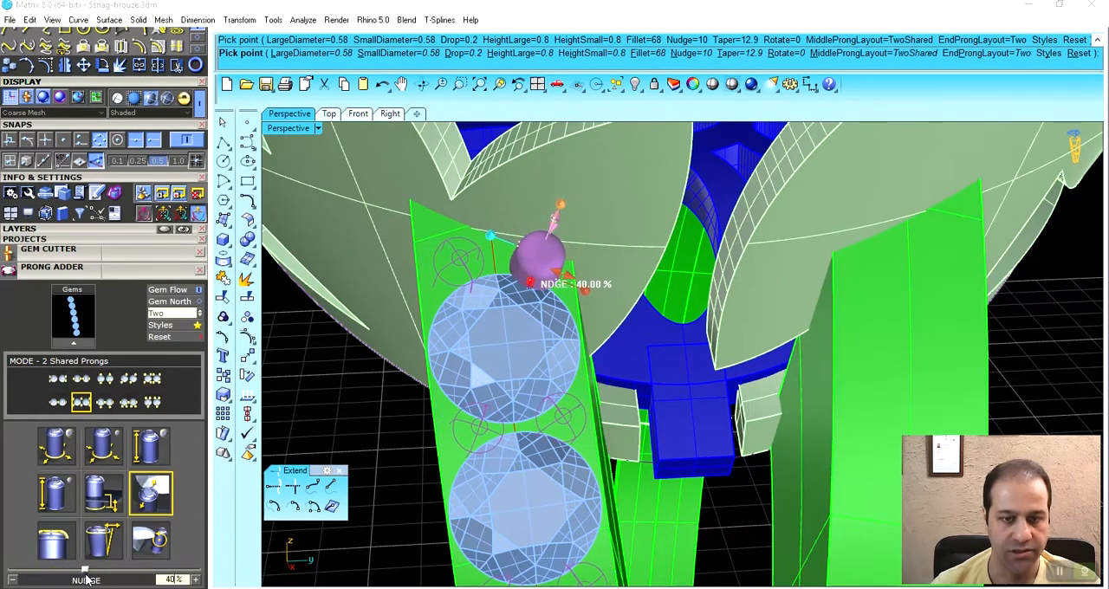
pyautogui.scroll(-6, 498, 286)
pyautogui.scroll(6, 512, 421)
pyautogui.moveTo(507, 477); pyautogui.dragTo(660, 425, button='right')
pyautogui.rightClick(512, 418)
# - Add gem cutters to the six shank gems, dismissing the cutter style choices
pyautogui.scroll(-8, 512, 416)
pyautogui.scroll(8, 659, 424)
pyautogui.click(596, 375)
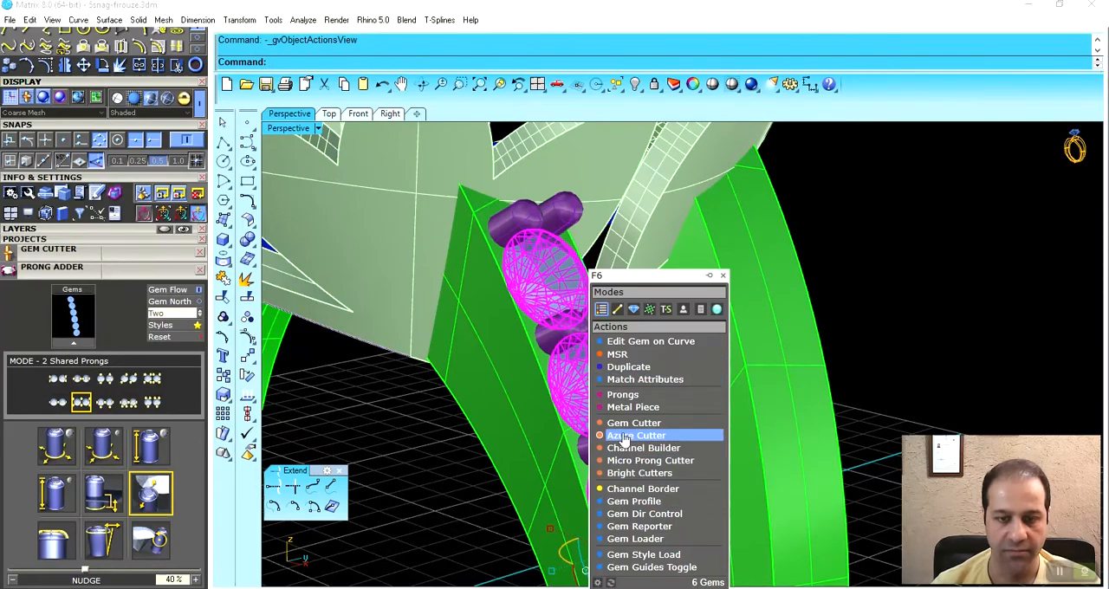
pyautogui.click(624, 436)
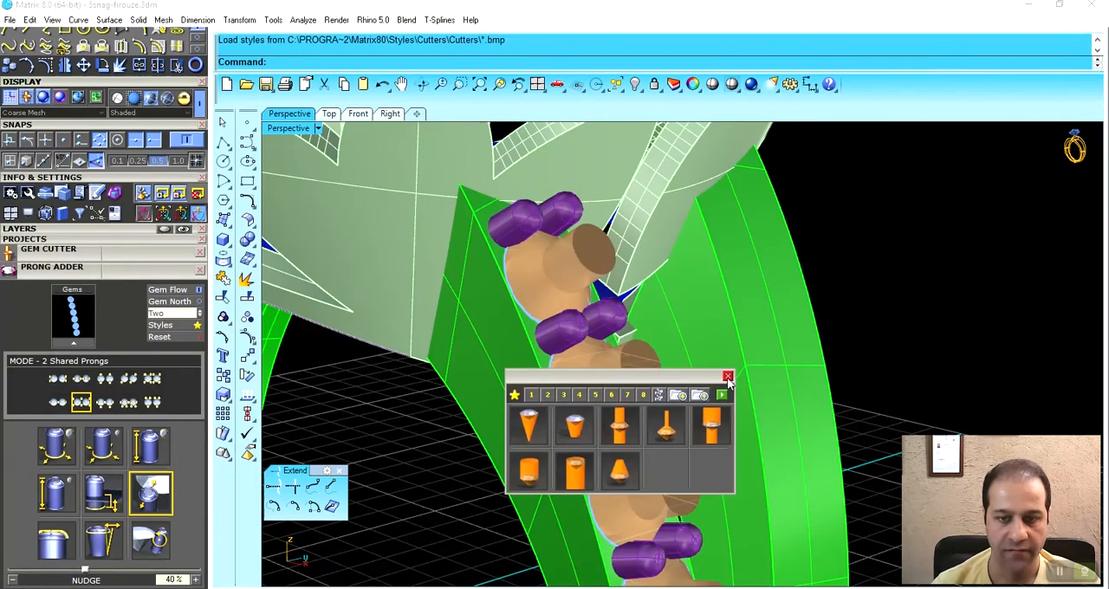
pyautogui.click(728, 378)
# - Increase the cutters' lower depth so they pass completely through the shank strand
pyautogui.scroll(-5, 599, 390)
pyautogui.moveTo(598, 390); pyautogui.dragTo(676, 283, button='right')
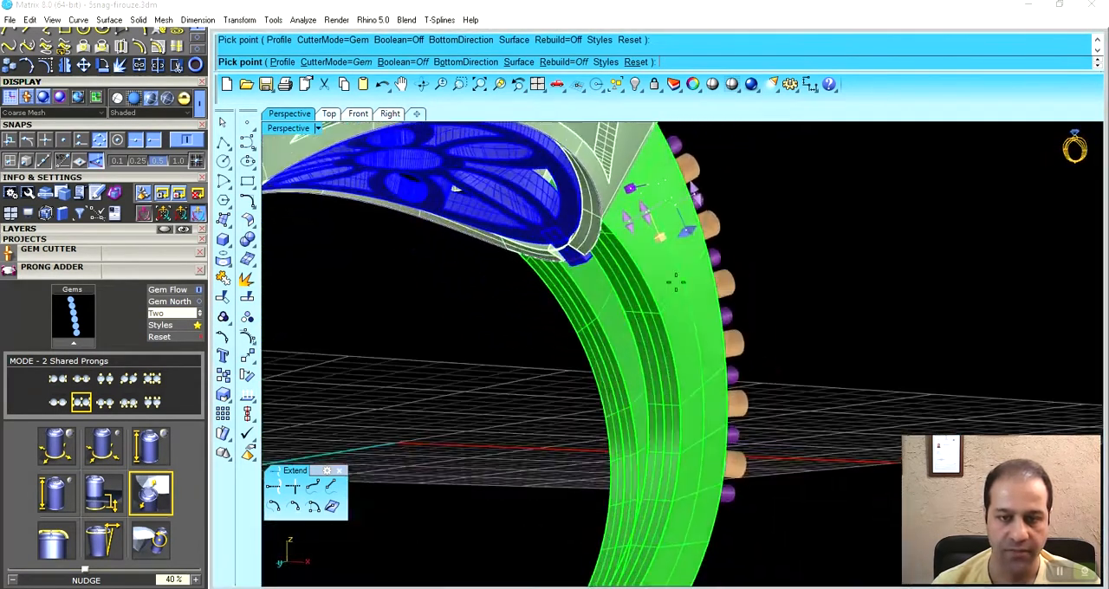
pyautogui.moveTo(627, 444); pyautogui.dragTo(379, 413, button='right')
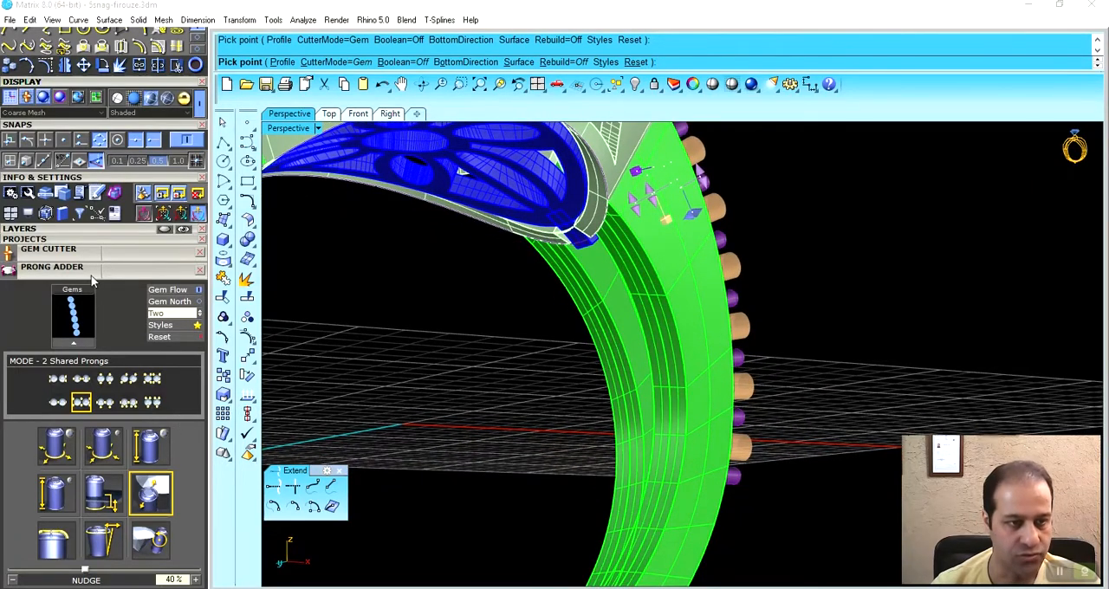
pyautogui.click(88, 252)
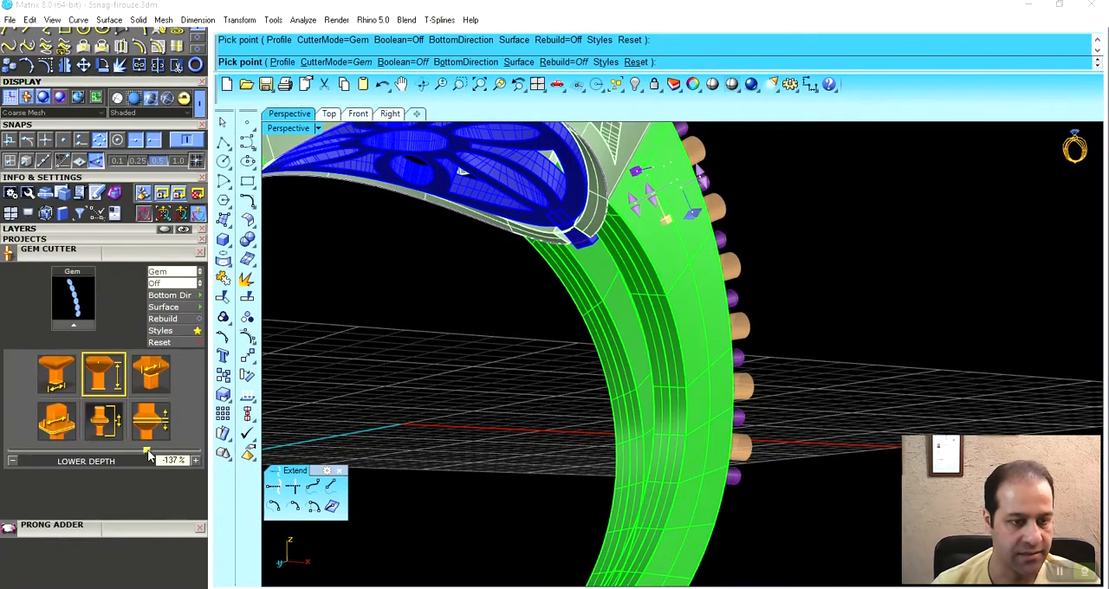
pyautogui.moveTo(134, 457); pyautogui.dragTo(58, 452)
pyautogui.moveTo(599, 317); pyautogui.dragTo(572, 346, button='right')
pyautogui.moveTo(444, 364); pyautogui.dragTo(571, 351, button='right')
# - Switch the view to Ghosted display and set the cutters' lower seat size to 40%
pyautogui.click(151, 390)
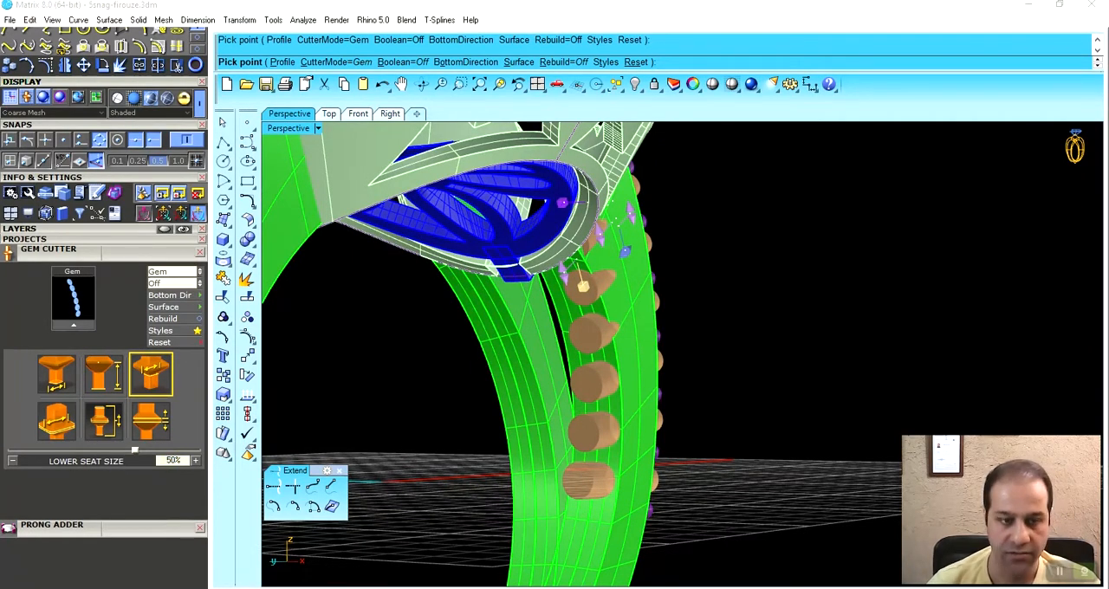
pyautogui.moveTo(134, 450); pyautogui.dragTo(98, 450)
pyautogui.moveTo(450, 374); pyautogui.dragTo(474, 340, button='right')
pyautogui.click(164, 99)
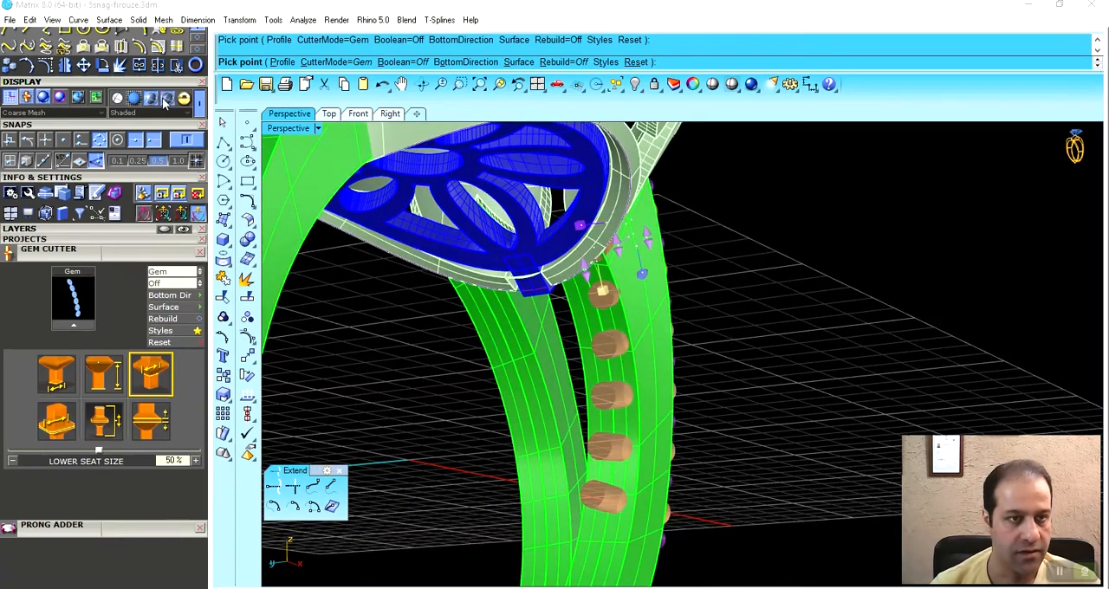
pyautogui.moveTo(666, 280)
pyautogui.mouseDown(button='right')
pyautogui.moveTo(658, 273)
pyautogui.moveTo(683, 283)
pyautogui.moveTo(676, 273)
pyautogui.mouseUp(button='right')
pyautogui.scroll(2, 663, 275)
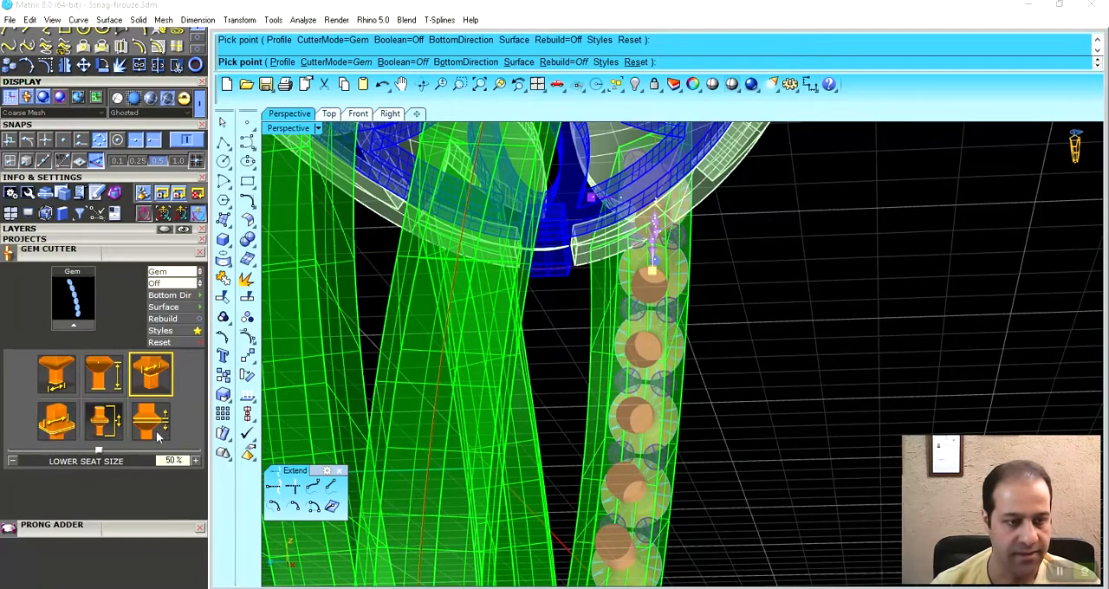
pyautogui.moveTo(99, 454); pyautogui.dragTo(93, 454)
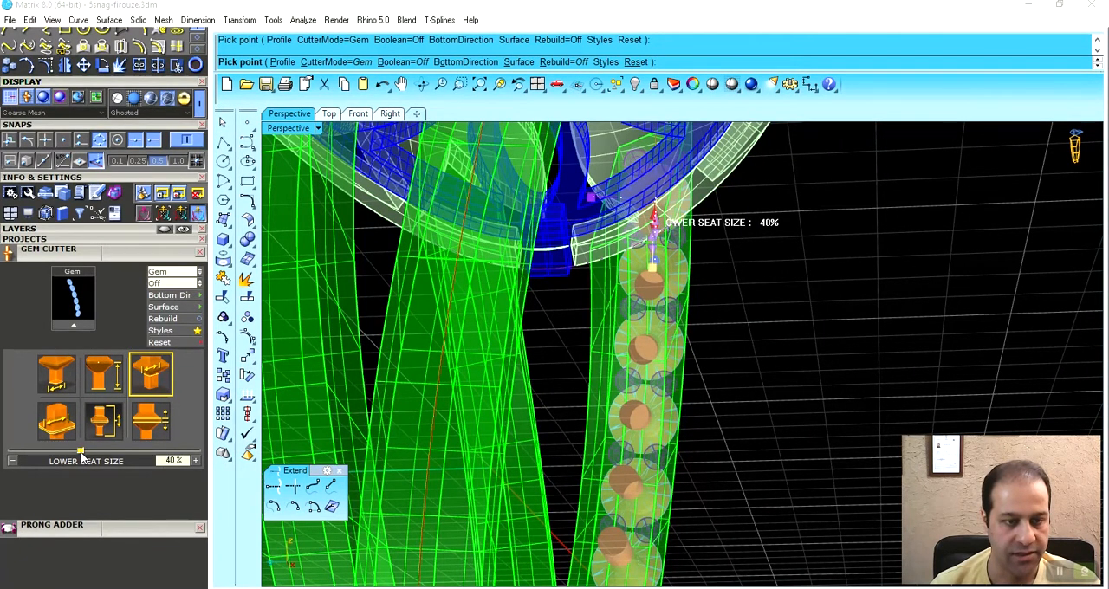
# - Set the cutters' lower taper to 35% and check their shape inside the strand
pyautogui.click(65, 387)
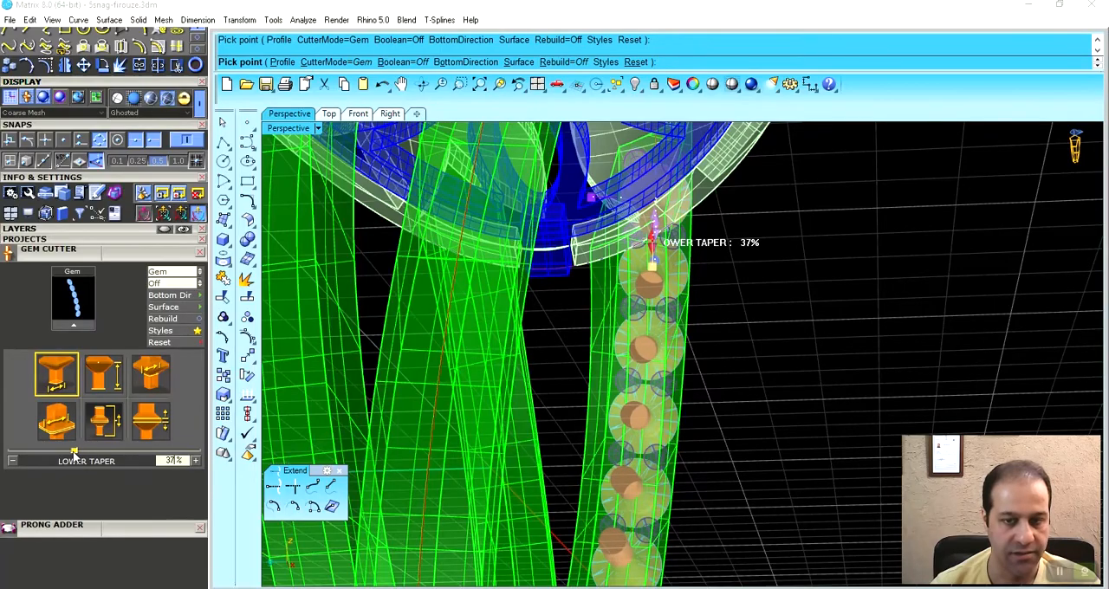
pyautogui.scroll(-3, 680, 327)
pyautogui.moveTo(680, 327); pyautogui.dragTo(621, 368, button='right')
pyautogui.scroll(5, 604, 309)
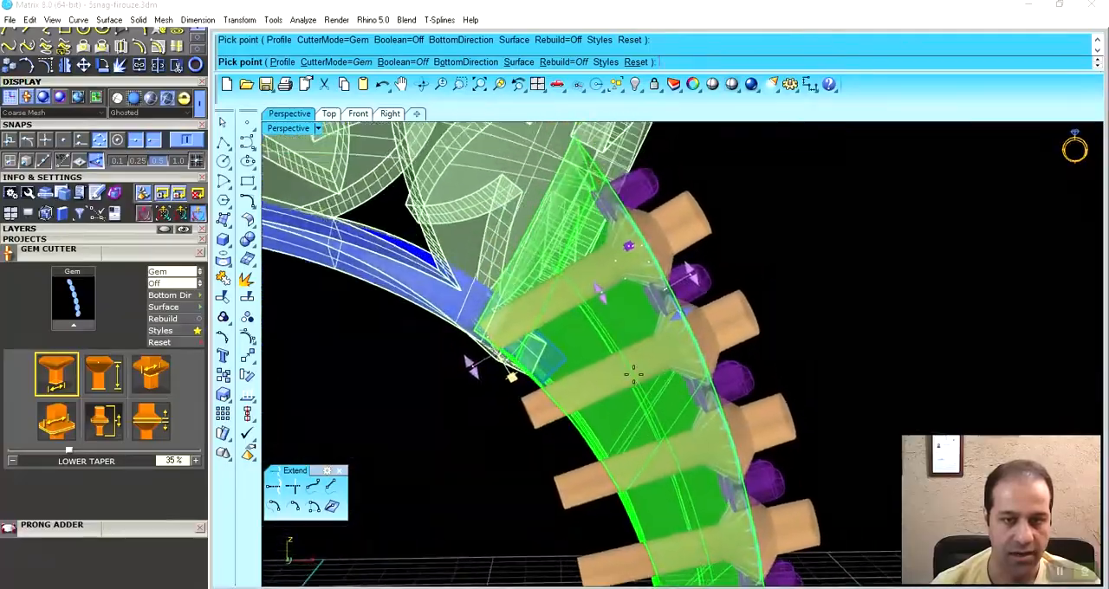
# - Check how the gem cutters pass through the shank strand from several sides and accept them
pyautogui.moveTo(613, 373); pyautogui.dragTo(539, 371, button='right')
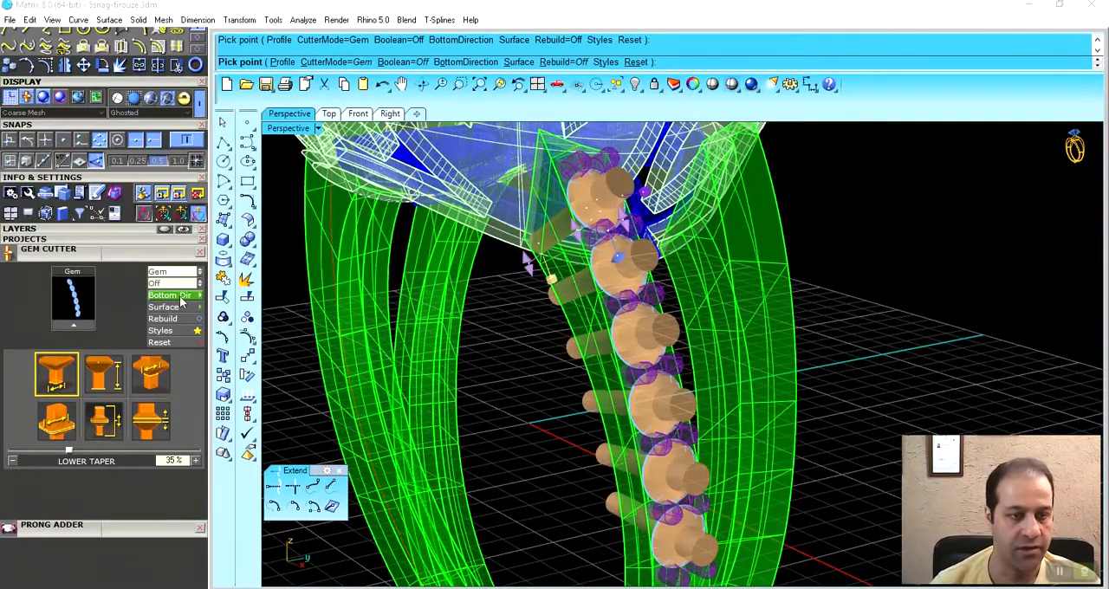
pyautogui.moveTo(680, 371); pyautogui.dragTo(637, 418, button='right')
pyautogui.scroll(5, 600, 427)
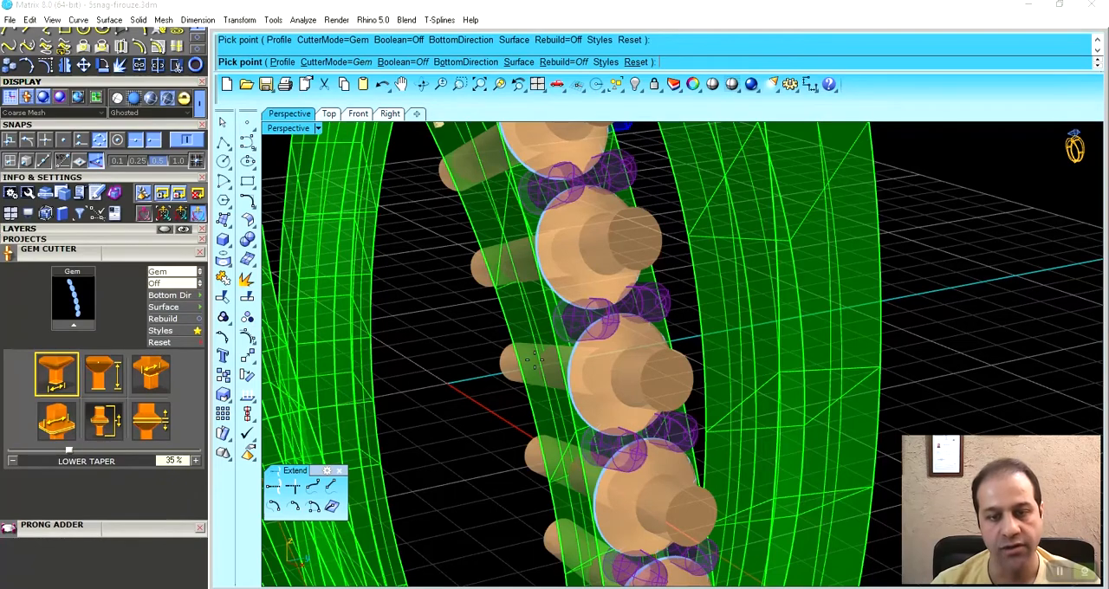
pyautogui.scroll(-5, 560, 363)
pyautogui.moveTo(561, 362); pyautogui.dragTo(608, 394, button='right')
pyautogui.rightClick(607, 392)
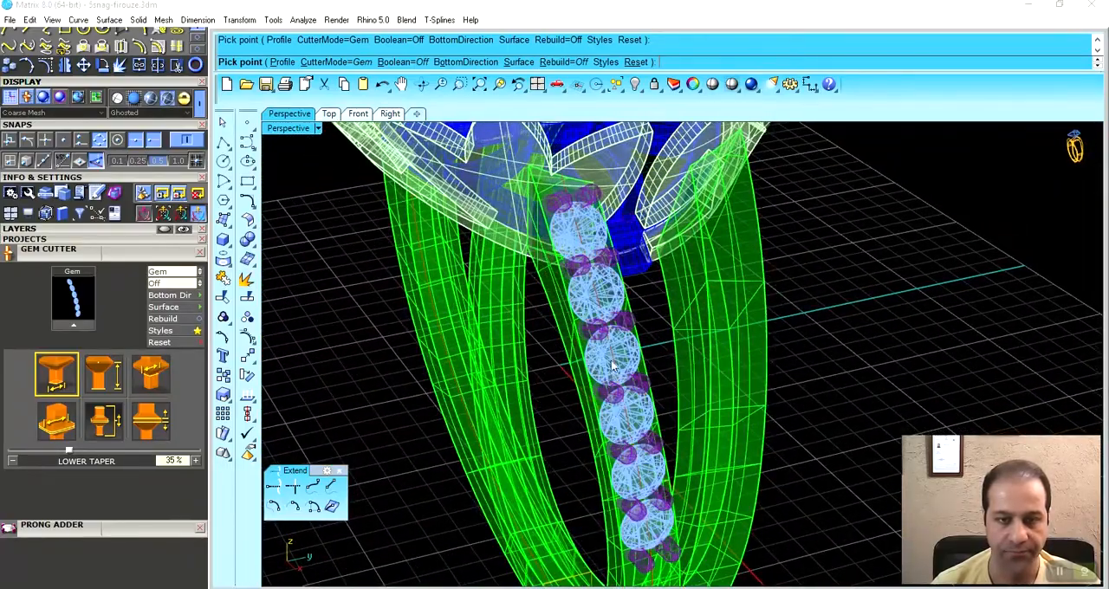
# - Examine the cutters near the head and switch the view back to Shaded display
pyautogui.moveTo(611, 357); pyautogui.dragTo(612, 380, button='right')
pyautogui.scroll(5, 581, 264)
pyautogui.moveTo(579, 259); pyautogui.dragTo(533, 447, button='right')
pyautogui.moveTo(704, 345)
pyautogui.mouseDown(button='right')
pyautogui.moveTo(595, 414)
pyautogui.moveTo(581, 397)
pyautogui.mouseUp(button='right')
pyautogui.hotkey('ctrl', 'alt', 's')
# - Ungroup the six gem cutters and delete the one closest to the head
pyautogui.click(581, 390)
pyautogui.click(415, 477)
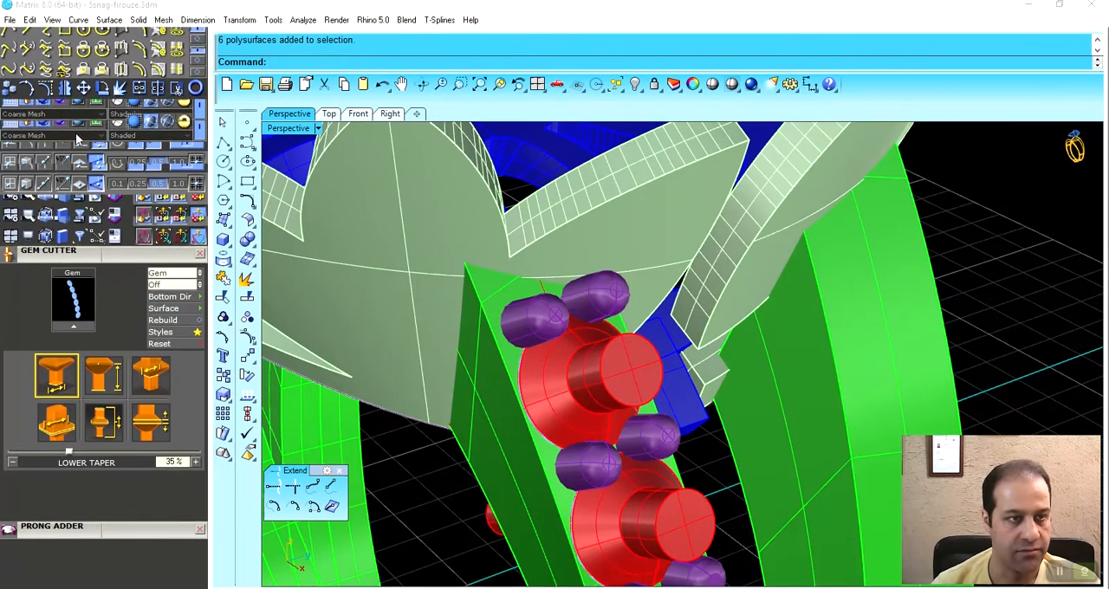
pyautogui.scroll(3, 76, 91)
pyautogui.click(571, 334)
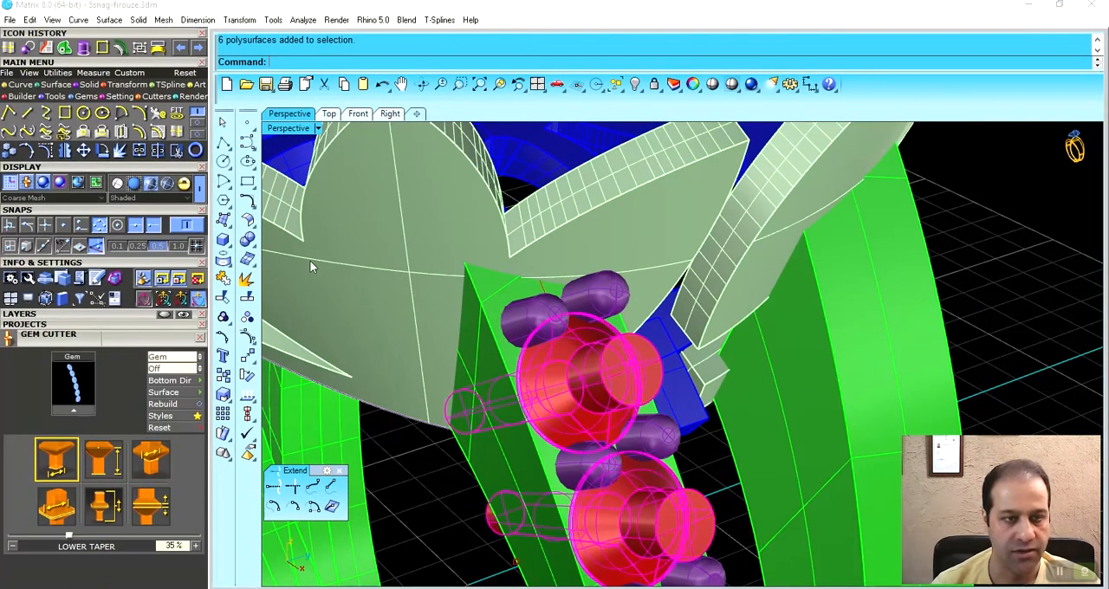
pyautogui.click(57, 73)
pyautogui.click(28, 130)
pyautogui.click(604, 368)
pyautogui.press('Delete')
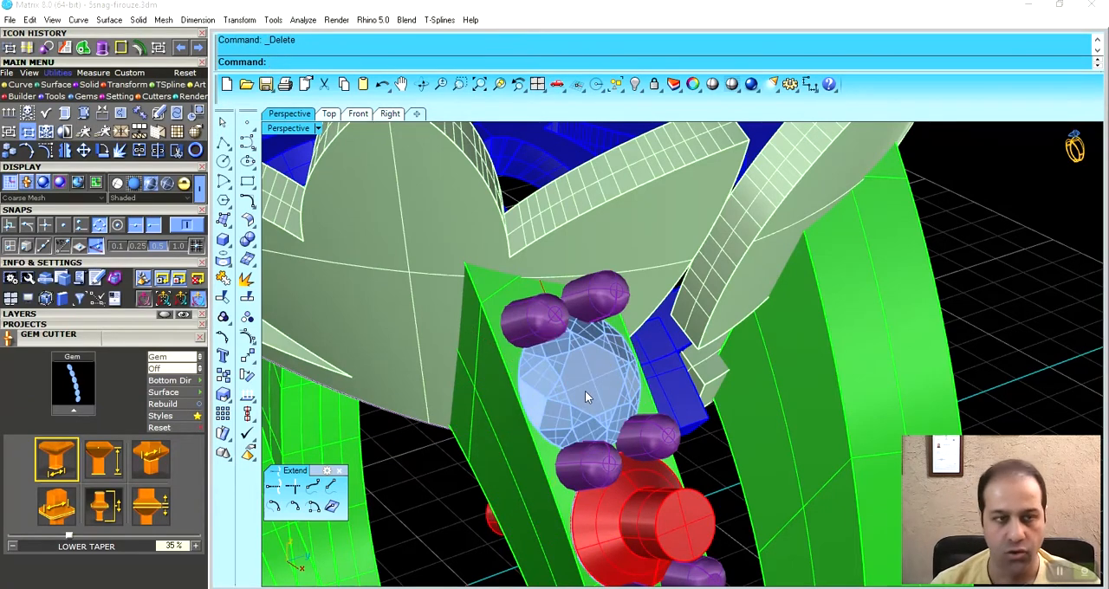
# - Ungroup the row of gems and start a new gem cutter on the gem closest to the head
pyautogui.click(596, 389)
pyautogui.click(29, 133)
pyautogui.keyDown('ctrl'); pyautogui.click(565, 384); pyautogui.keyUp('ctrl')
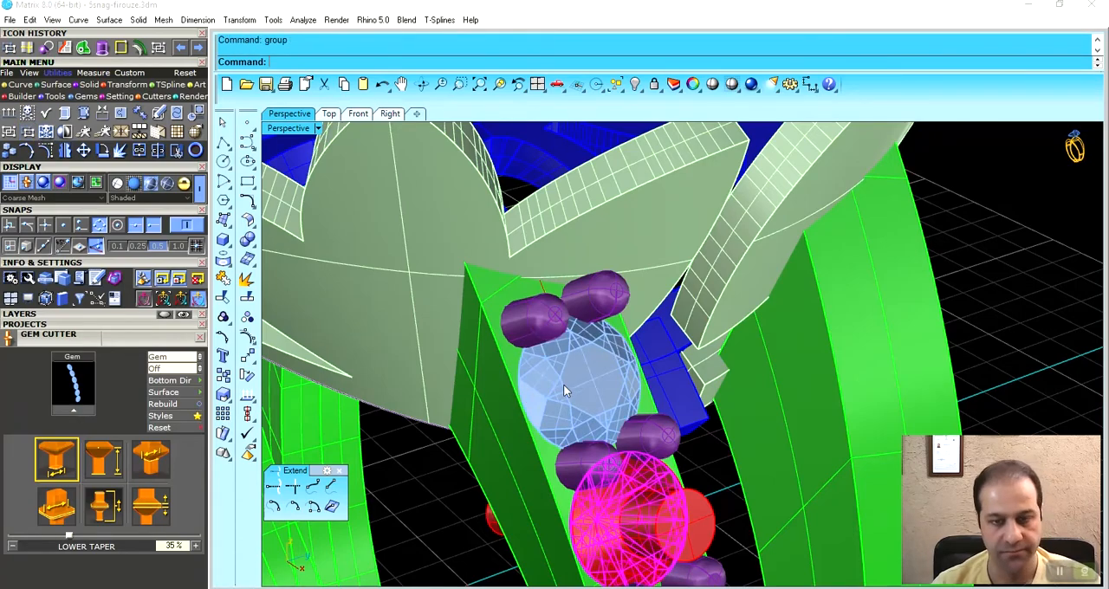
pyautogui.click(564, 384)
pyautogui.moveTo(565, 385); pyautogui.dragTo(518, 394, button='right')
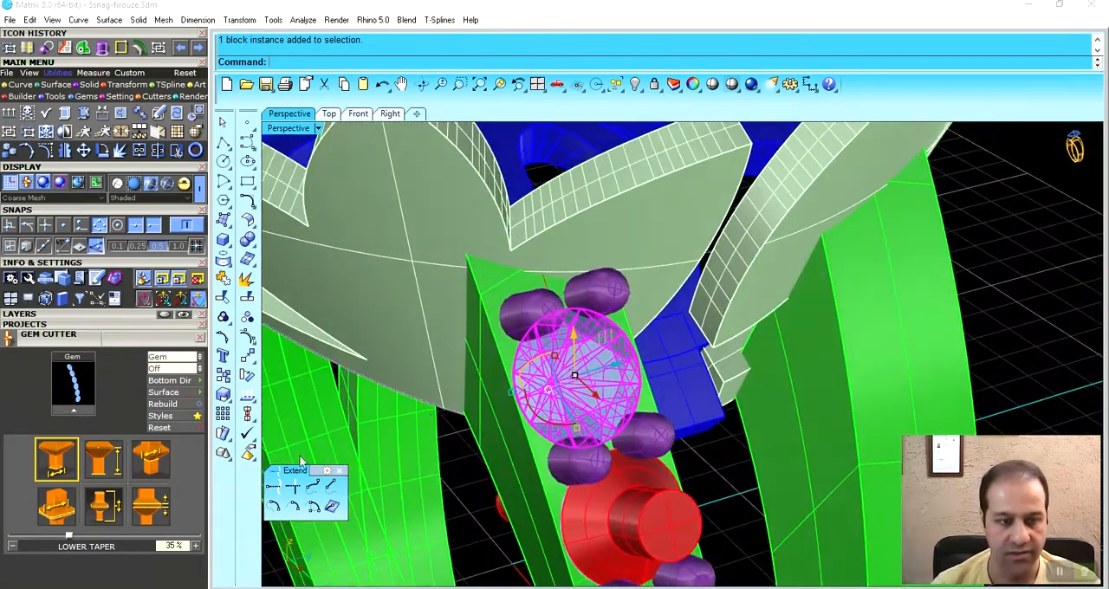
pyautogui.click(87, 407)
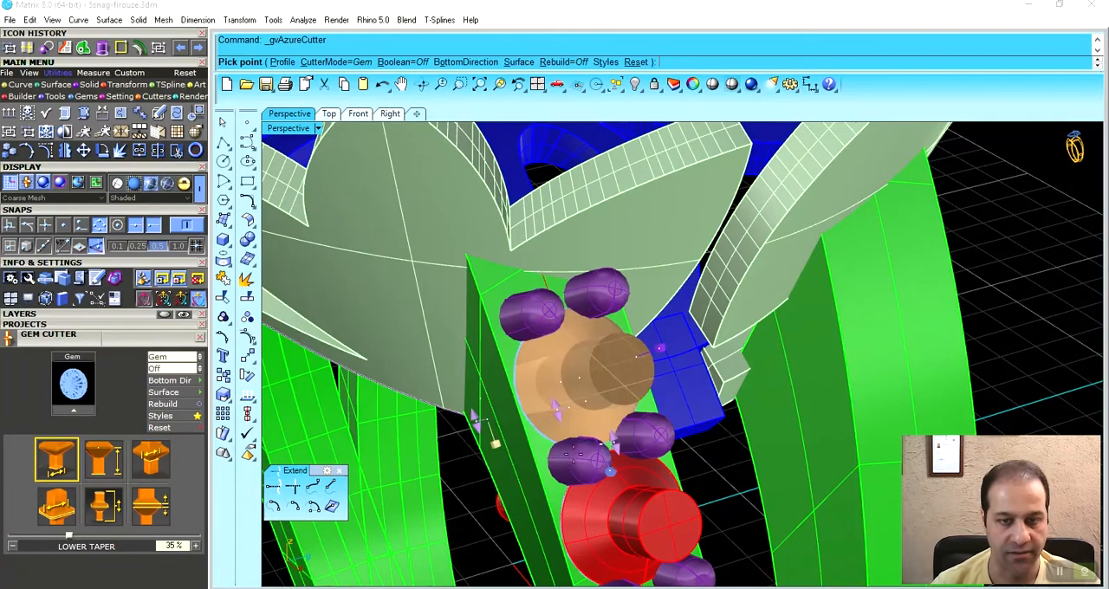
# - Use Ghosted display to set the new cutter's lower depth to -100% and accept the cutter
pyautogui.moveTo(570, 456); pyautogui.dragTo(674, 442, button='right')
pyautogui.click(167, 183)
pyautogui.moveTo(617, 414)
pyautogui.mouseDown(button='right')
pyautogui.moveTo(640, 386)
pyautogui.moveTo(624, 394)
pyautogui.mouseUp(button='right')
pyautogui.click(104, 459)
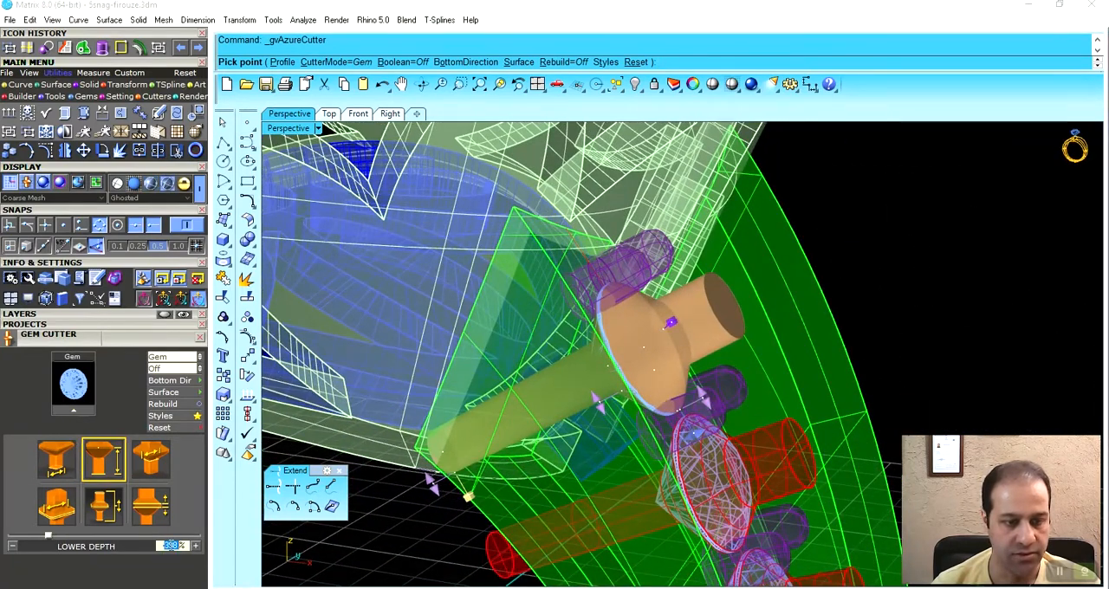
pyautogui.press('Return')
pyautogui.moveTo(517, 428)
pyautogui.mouseDown(button='right')
pyautogui.moveTo(620, 353)
pyautogui.moveTo(552, 367)
pyautogui.moveTo(610, 325)
pyautogui.mouseUp(button='right')
pyautogui.scroll(-5, 552, 359)
pyautogui.rightClick(557, 358)
# - Return to Shaded display and group the six shank cutters together again
pyautogui.hotkey('ctrl', 'alt', 's')
pyautogui.click(612, 318)
pyautogui.keyDown('shift'); pyautogui.click(630, 390); pyautogui.keyUp('shift')
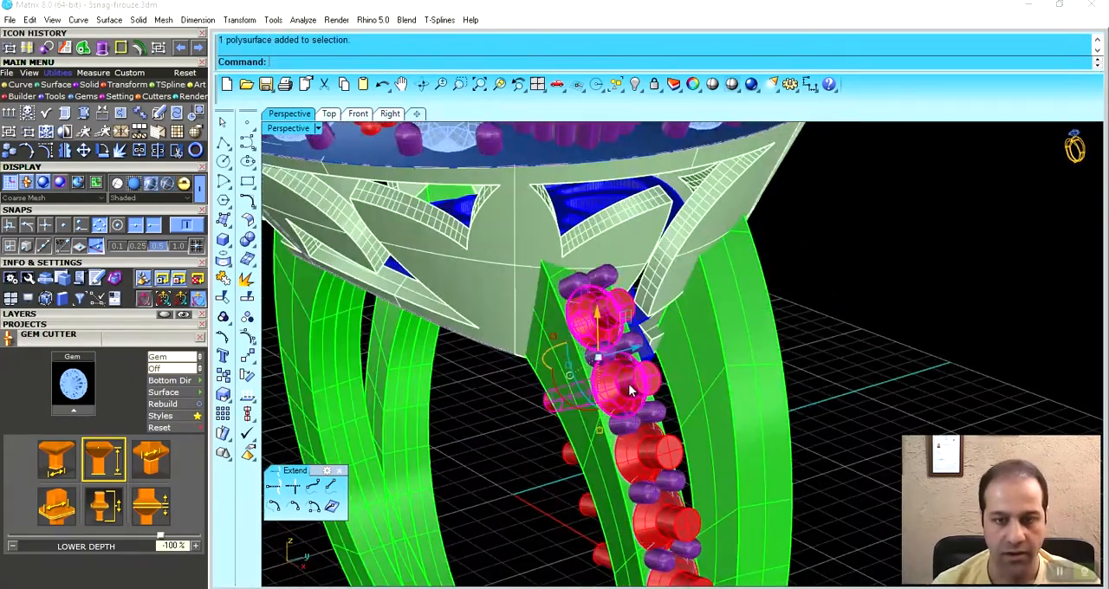
pyautogui.keyDown('shift'); pyautogui.click(658, 447); pyautogui.keyUp('shift')
pyautogui.keyDown('shift'); pyautogui.moveTo(657, 446); pyautogui.dragTo(619, 323, button='right'); pyautogui.keyUp('shift')
pyautogui.keyDown('shift'); pyautogui.click(637, 415); pyautogui.keyUp('shift')
pyautogui.keyDown('shift'); pyautogui.click(676, 554); pyautogui.keyUp('shift')
pyautogui.click(640, 363)
pyautogui.click(813, 386)
# - Mirror the row of gems, prongs and cutters onto the other strand of the split shank
pyautogui.moveTo(811, 387); pyautogui.dragTo(595, 501, button='right')
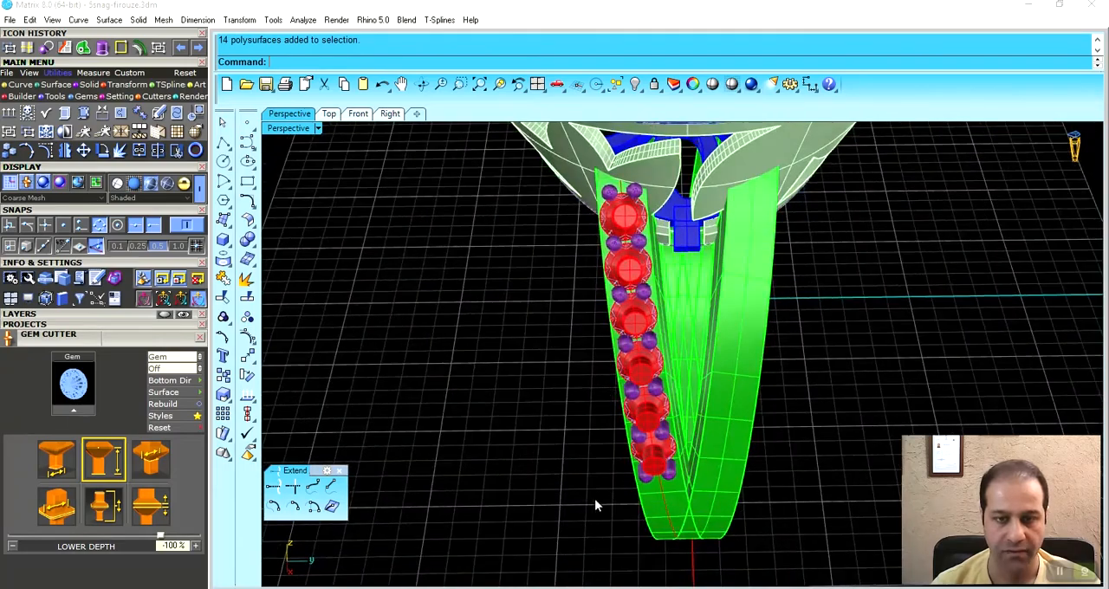
pyautogui.moveTo(590, 500); pyautogui.dragTo(683, 179)
pyautogui.moveTo(683, 179); pyautogui.dragTo(628, 377, button='right')
pyautogui.click(65, 149)
pyautogui.click(570, 505)
pyautogui.moveTo(570, 505); pyautogui.dragTo(645, 485, button='right')
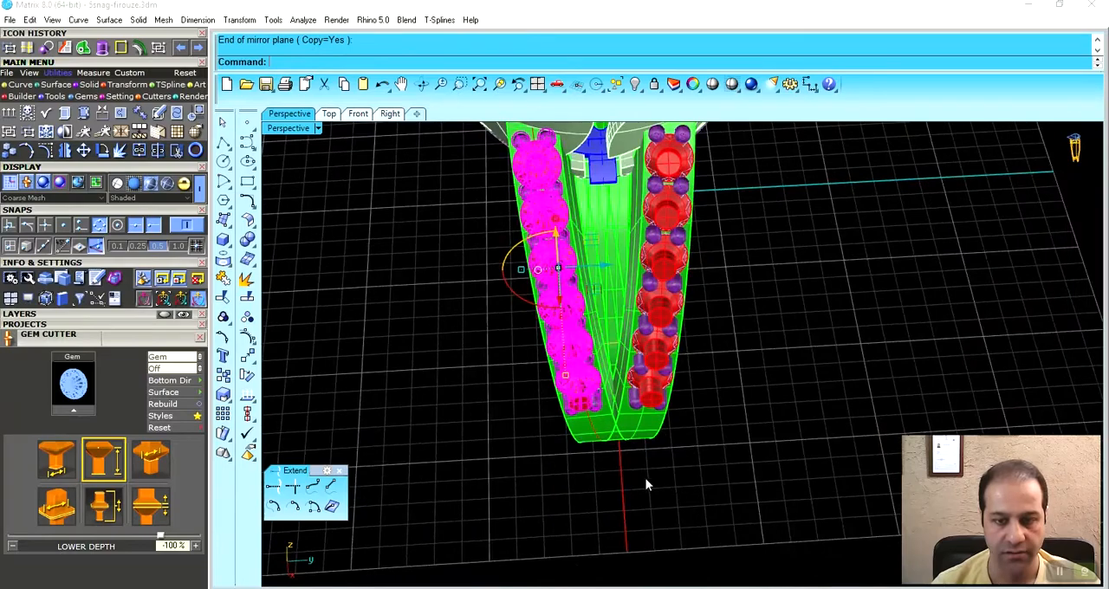
# - Mirror both rows of gems, prongs and cutters through the origin to the opposite side of the ring
pyautogui.click(723, 121)
pyautogui.moveTo(668, 255); pyautogui.dragTo(630, 282, button='right')
pyautogui.rightClick(598, 174)
pyautogui.write('0')
pyautogui.press('Return')
pyautogui.click(602, 142)
pyautogui.moveTo(806, 511); pyautogui.dragTo(682, 394, button='right')
pyautogui.press('Escape')
pyautogui.scroll(5, 682, 394)
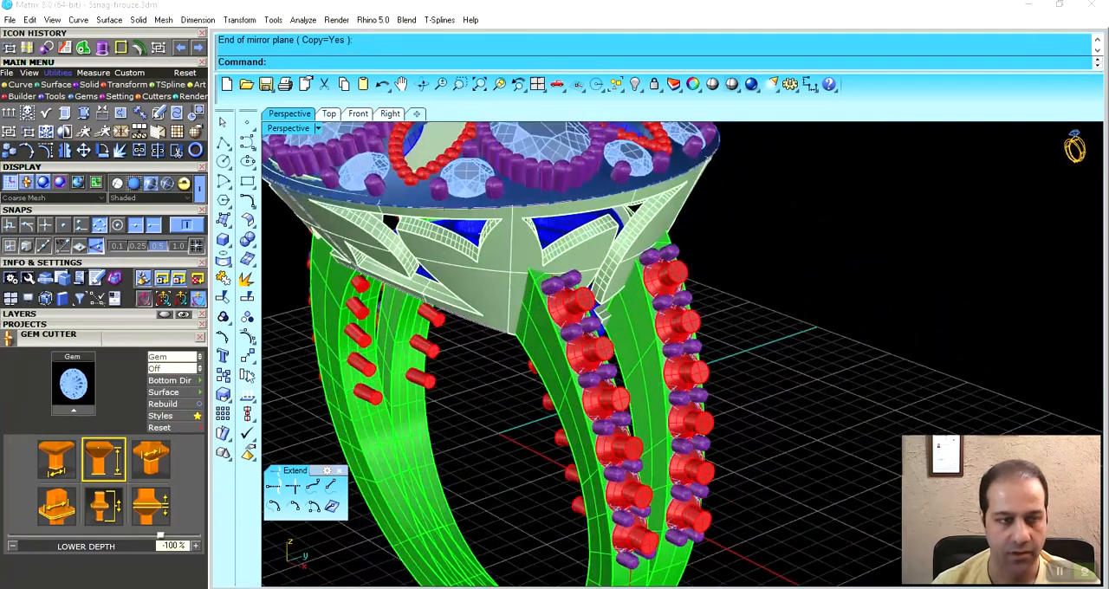
# - Subtract the gem cutters on both sides of the ring from the first shank strand with Boolean Difference
pyautogui.click(84, 85)
pyautogui.click(29, 113)
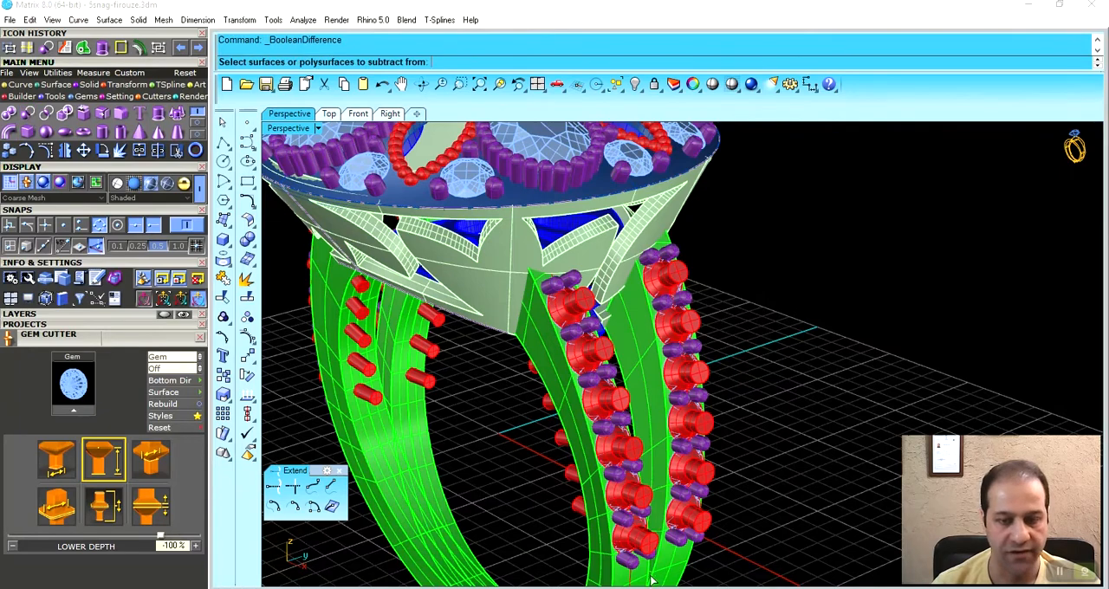
pyautogui.click(614, 578)
pyautogui.press('Return')
pyautogui.click(615, 458)
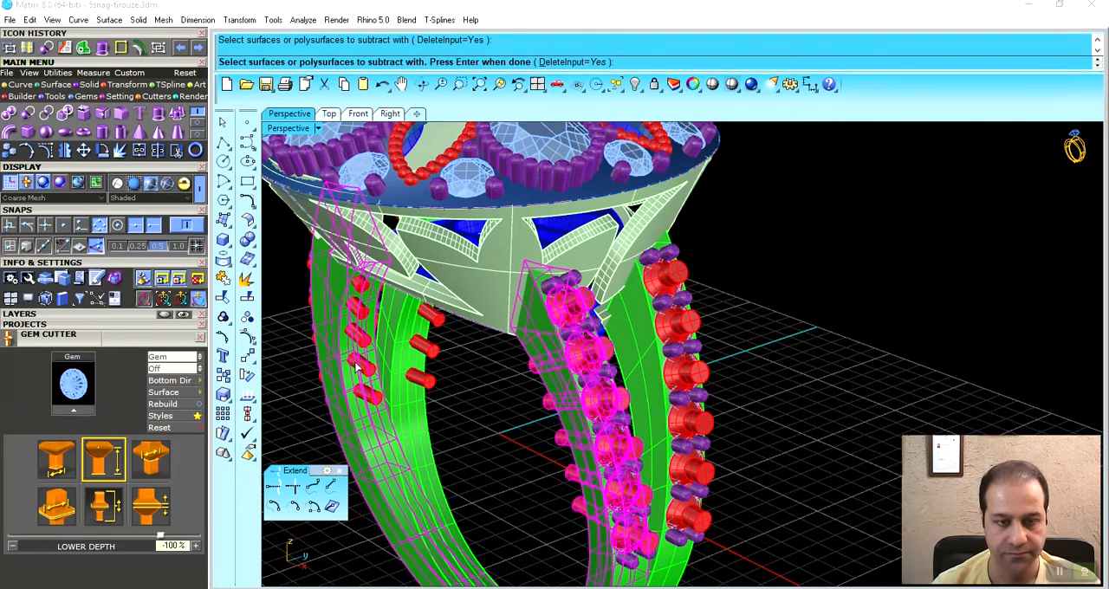
pyautogui.click(356, 366)
pyautogui.press('Return')
# - Subtract the remaining gem cutters from the second shank strand with Boolean Difference
pyautogui.press('Return')
pyautogui.click(654, 343)
pyautogui.press('Return')
pyautogui.click(674, 328)
pyautogui.click(434, 326)
pyautogui.press('Return')
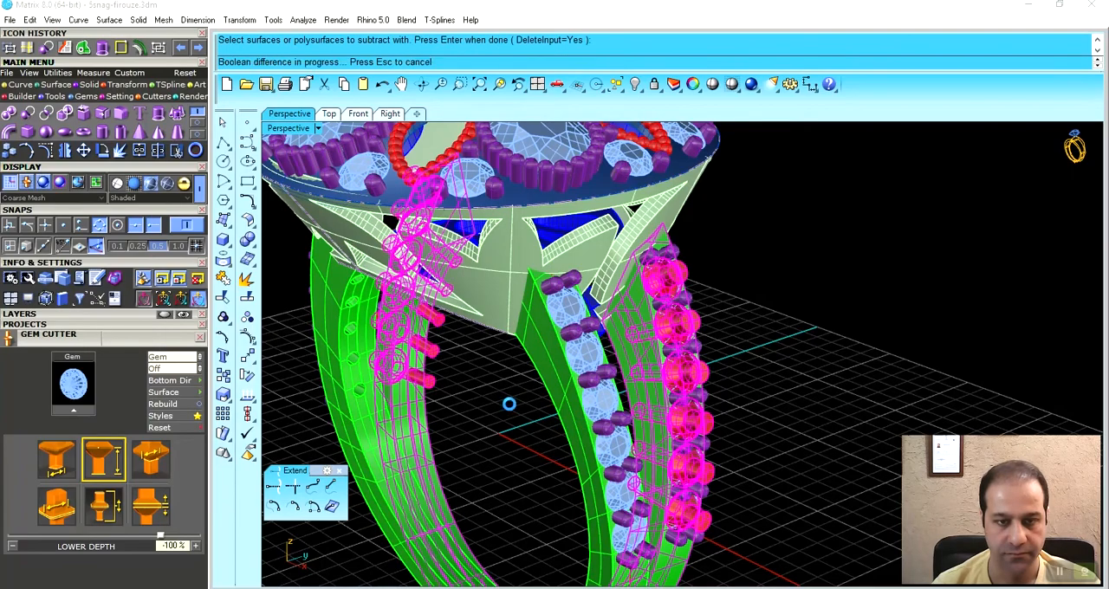
pyautogui.moveTo(532, 399); pyautogui.dragTo(625, 417, button='right')
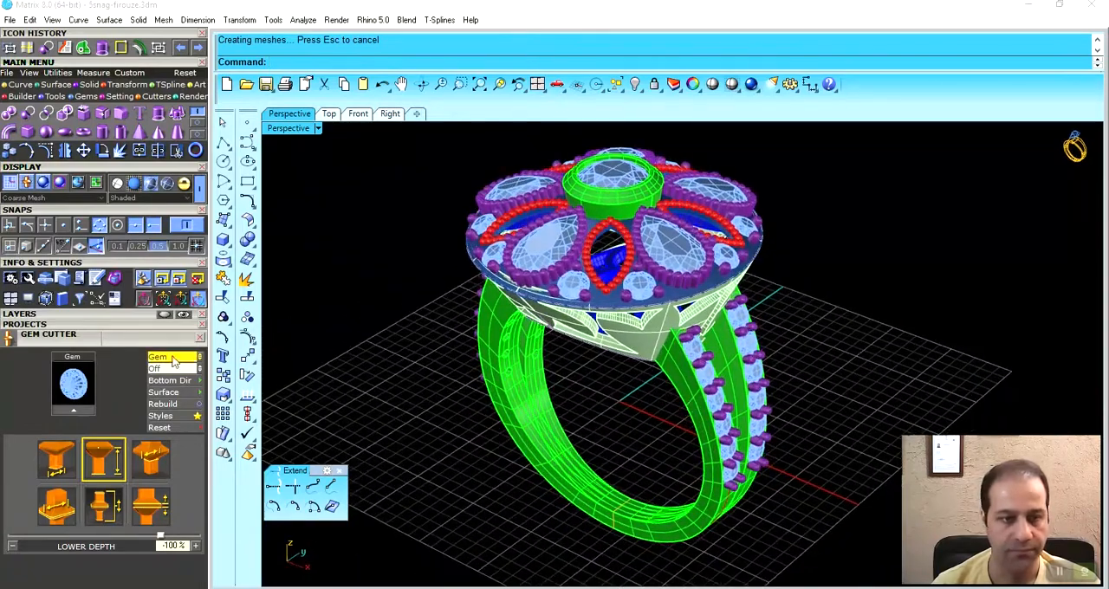
# - Open the layer list and hide the Gem 03 layer so only the metal parts are displayed
pyautogui.click(135, 329)
pyautogui.click(138, 317)
pyautogui.moveTo(575, 441); pyautogui.dragTo(562, 420, button='right')
pyautogui.moveTo(520, 329); pyautogui.dragTo(582, 303, button='right')
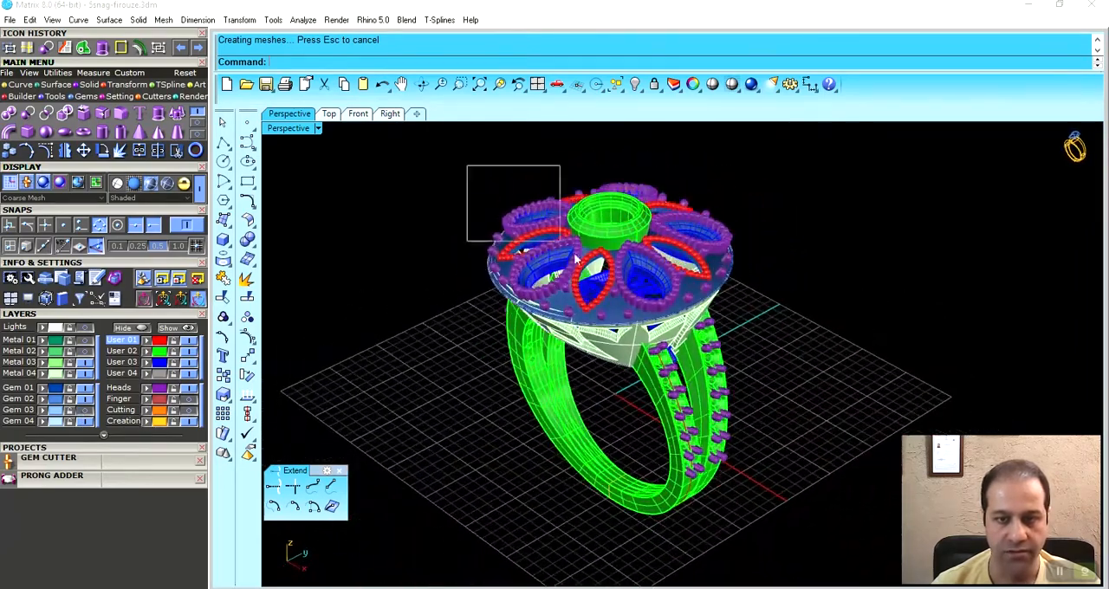
# - Select all visible metal parts of the ring and group them
pyautogui.moveTo(775, 473); pyautogui.dragTo(775, 473)
pyautogui.moveTo(738, 416); pyautogui.dragTo(572, 274, button='right')
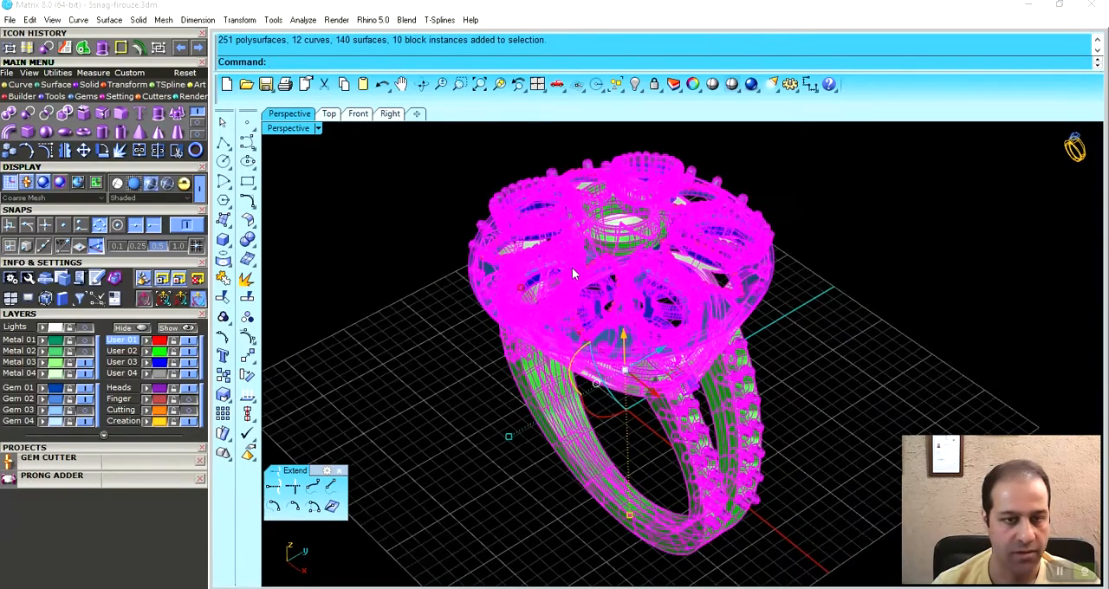
pyautogui.click(57, 74)
pyautogui.click(10, 133)
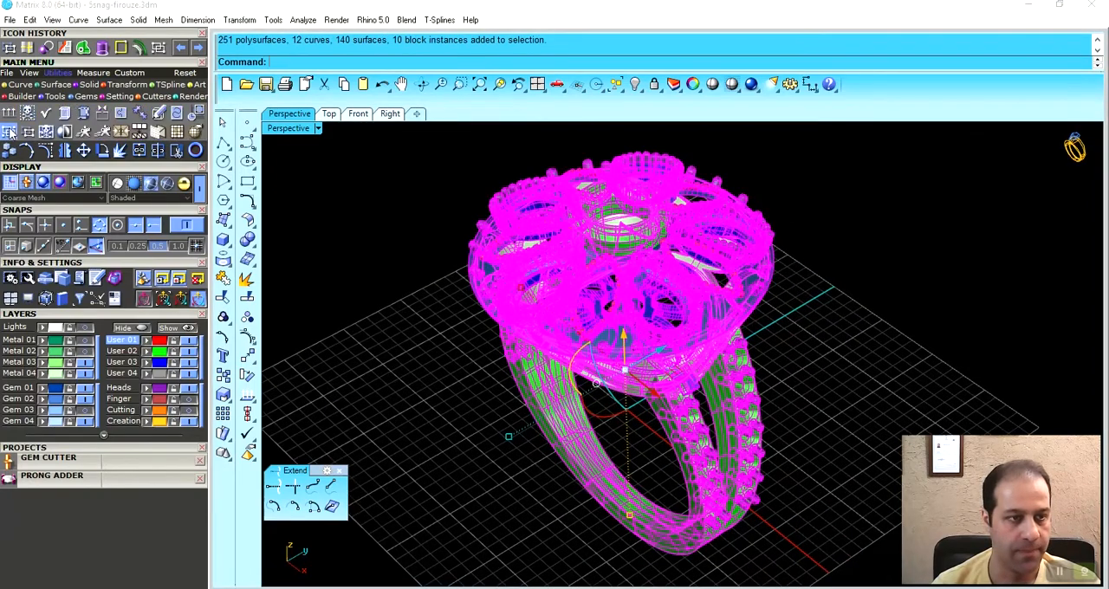
pyautogui.press('Escape')
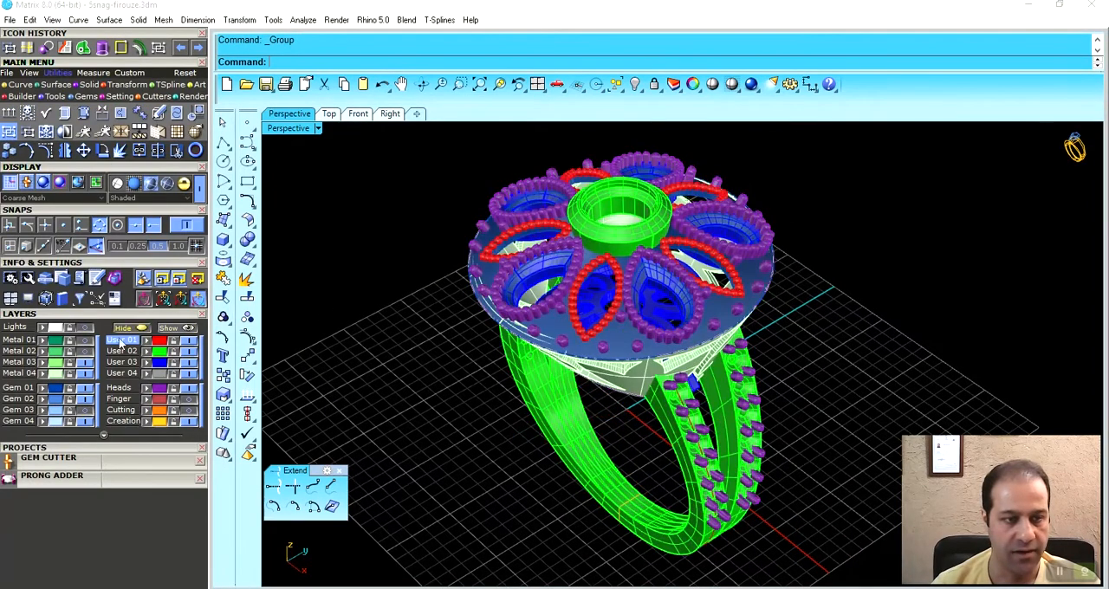
# - Make Metal 01 the current layer and hide the leftover construction objects on it
pyautogui.moveTo(500, 416); pyautogui.dragTo(742, 345, button='right')
pyautogui.click(580, 339)
pyautogui.moveTo(620, 342); pyautogui.dragTo(669, 385, button='right')
pyautogui.scroll(-1, 534, 410)
pyautogui.moveTo(534, 411); pyautogui.dragTo(546, 438, button='right')
pyautogui.click(28, 342)
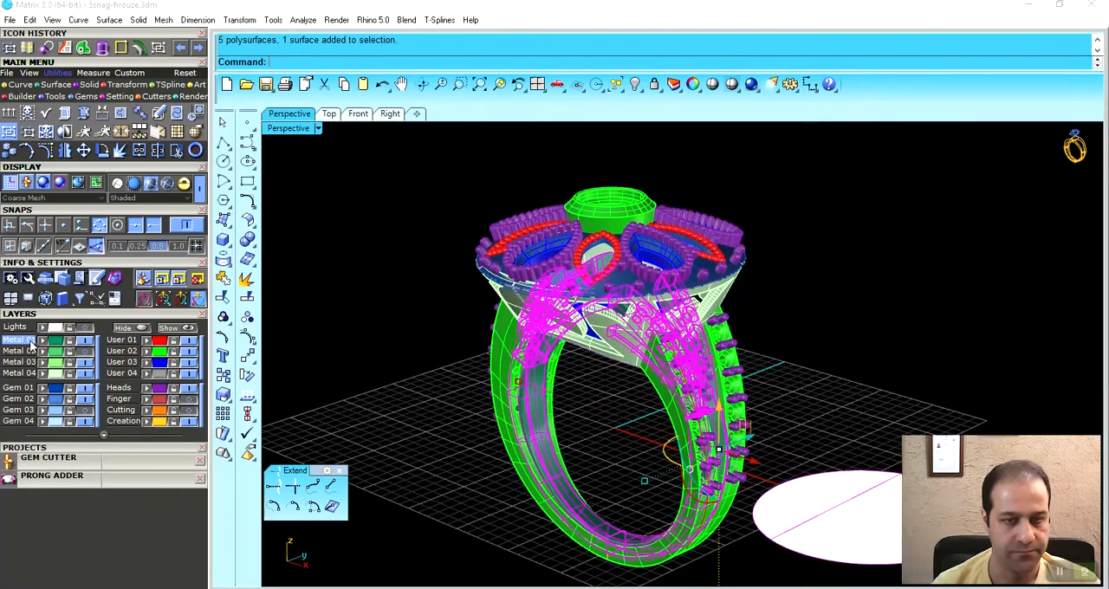
pyautogui.hotkey('ctrl', 'h')
# - Turn on Metal 02 as the current layer and hide the leftover objects on it
pyautogui.moveTo(620, 260); pyautogui.dragTo(506, 348, button='right')
pyautogui.click(81, 352)
pyautogui.moveTo(433, 399); pyautogui.dragTo(455, 334, button='right')
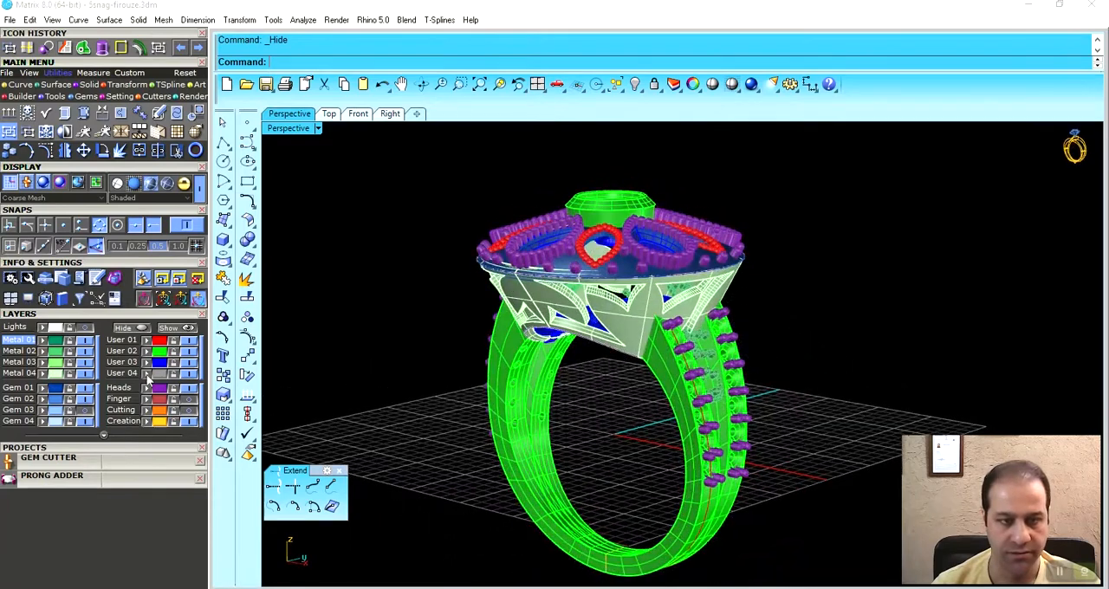
pyautogui.click(19, 350)
pyautogui.moveTo(580, 349); pyautogui.dragTo(607, 372, button='right')
pyautogui.hotkey('ctrl', 'h')
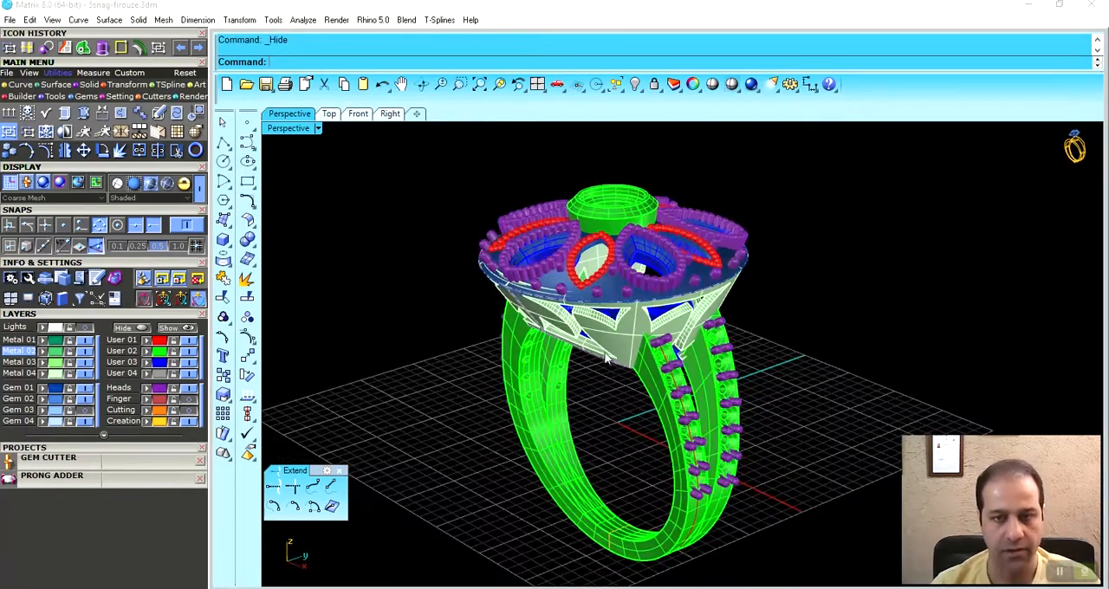
# - Move the whole grouped metal ring to the Metal 01 layer
pyautogui.scroll(-1, 606, 378)
pyautogui.hotkey('ctrl', 'a')
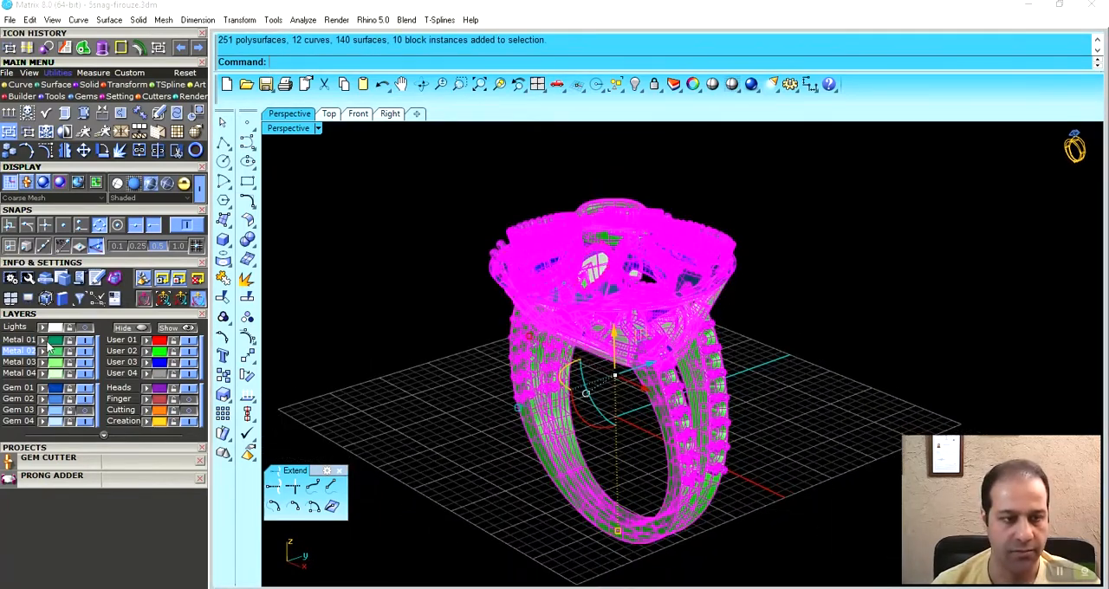
pyautogui.click(46, 342)
pyautogui.click(422, 340)
pyautogui.moveTo(527, 347); pyautogui.dragTo(556, 357, button='right')
# - Show the Gem 03 layer again and view the finished ring in Rendered display
pyautogui.click(86, 413)
pyautogui.moveTo(651, 348); pyautogui.dragTo(398, 242, button='right')
pyautogui.click(185, 183)
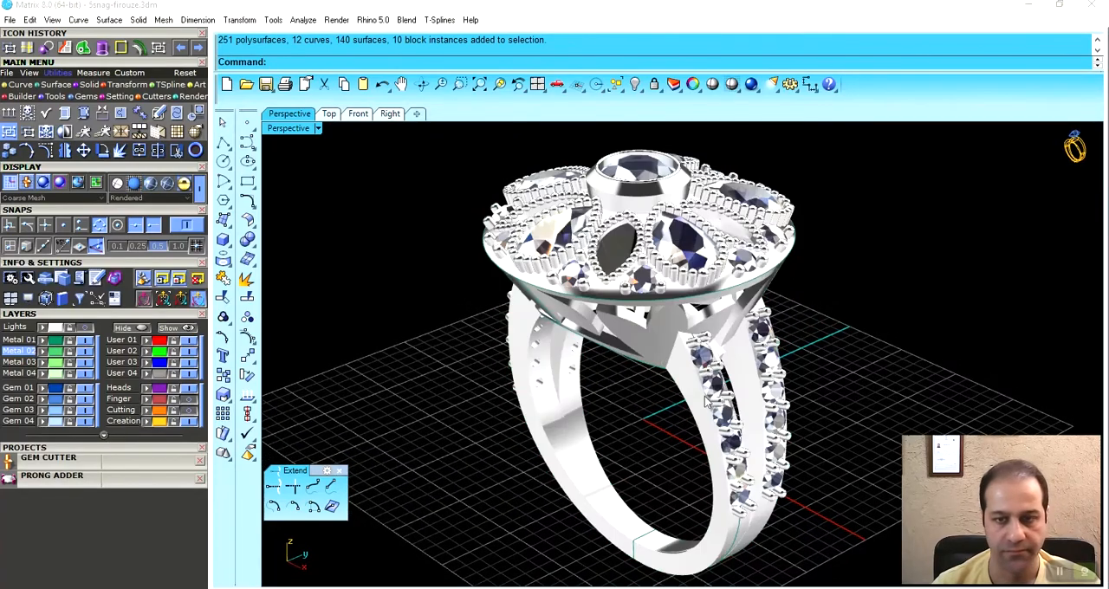
pyautogui.moveTo(748, 405)
pyautogui.mouseDown(button='right')
pyautogui.moveTo(488, 382)
pyautogui.moveTo(762, 406)
pyautogui.moveTo(698, 427)
pyautogui.moveTo(853, 351)
pyautogui.moveTo(909, 352)
pyautogui.moveTo(738, 373)
pyautogui.moveTo(691, 436)
pyautogui.moveTo(705, 436)
pyautogui.mouseUp(button='right')
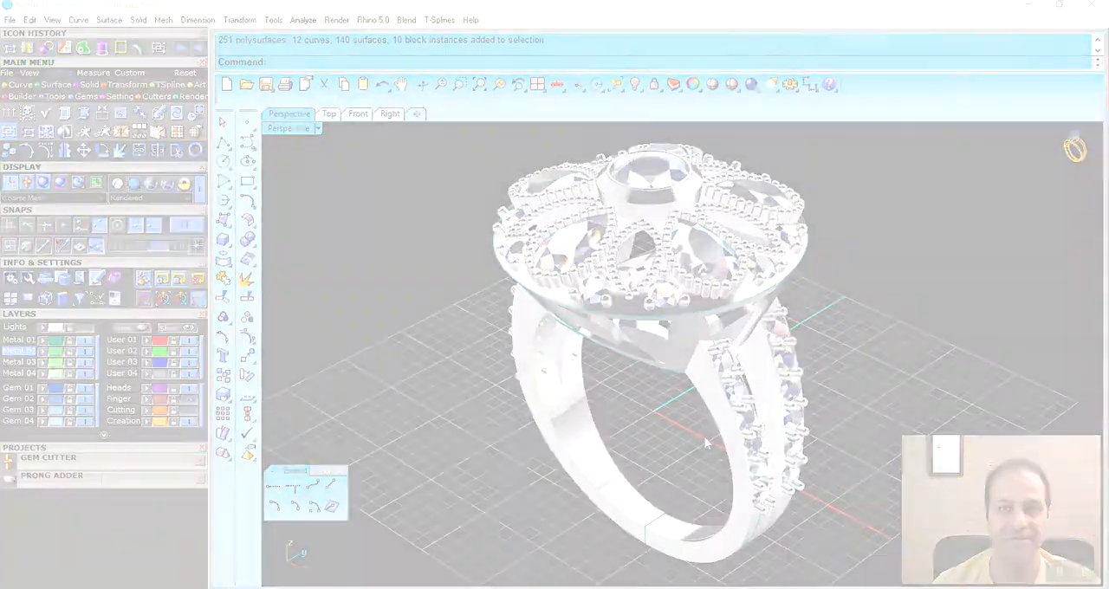